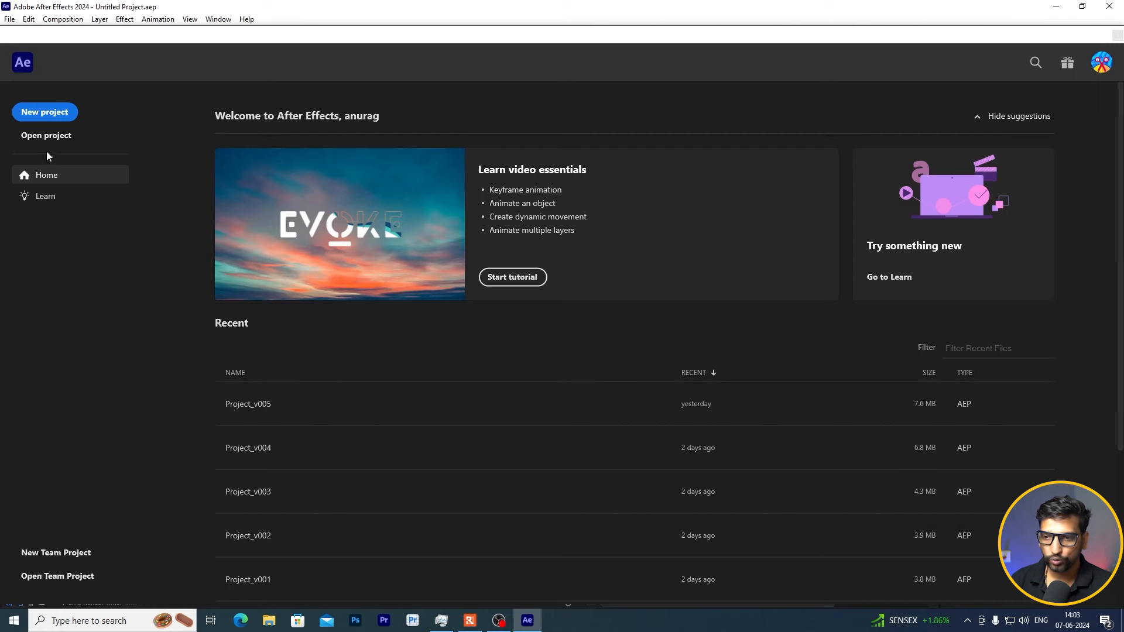
# Step: Start a new project and import org.mp4 from the class_21 footage folder
pyautogui.click(44, 112)
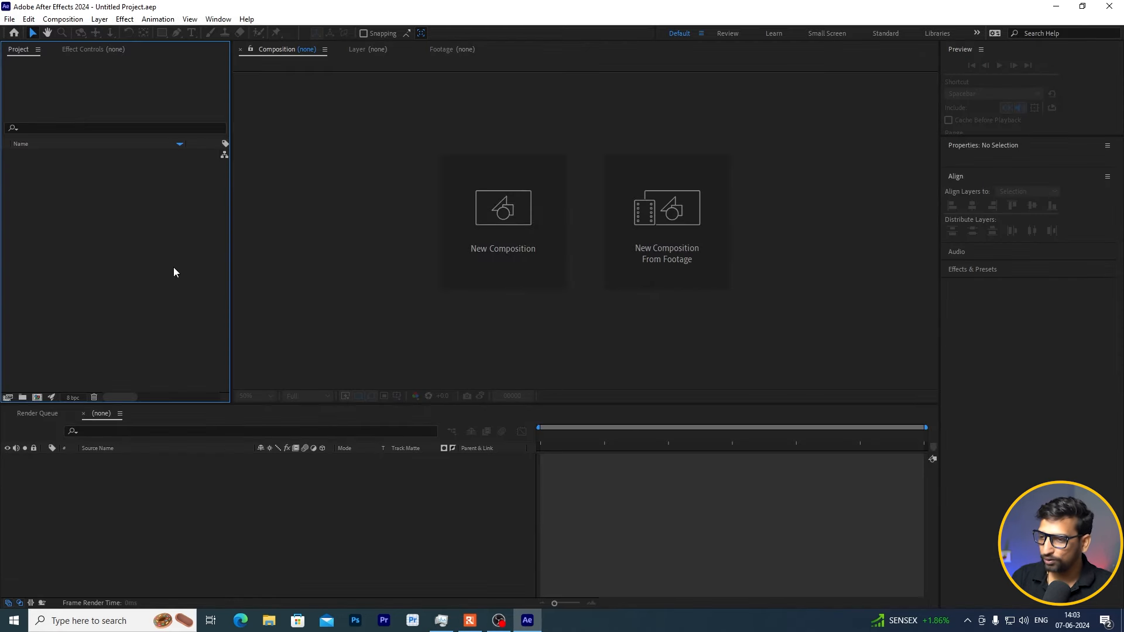
pyautogui.doubleClick(101, 234)
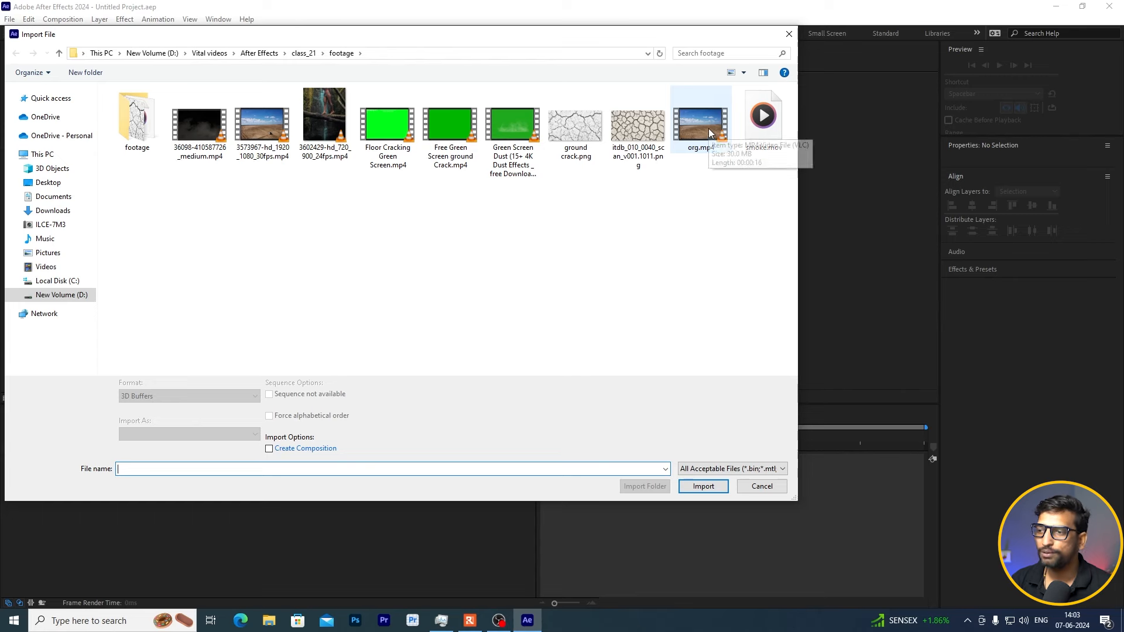
pyautogui.click(691, 108)
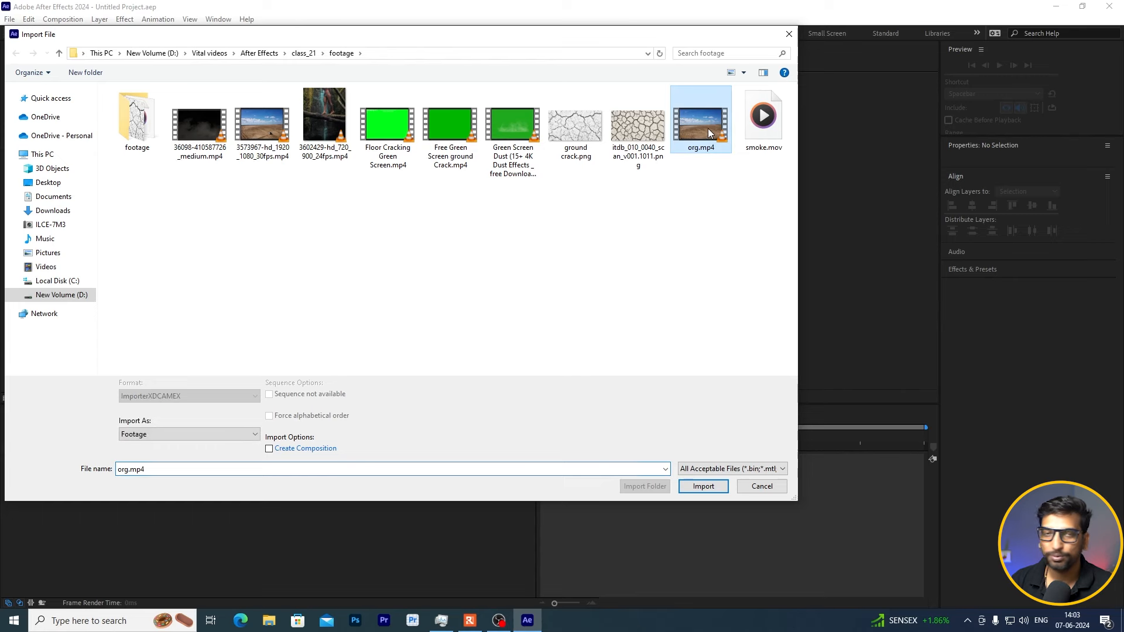
pyautogui.click(708, 488)
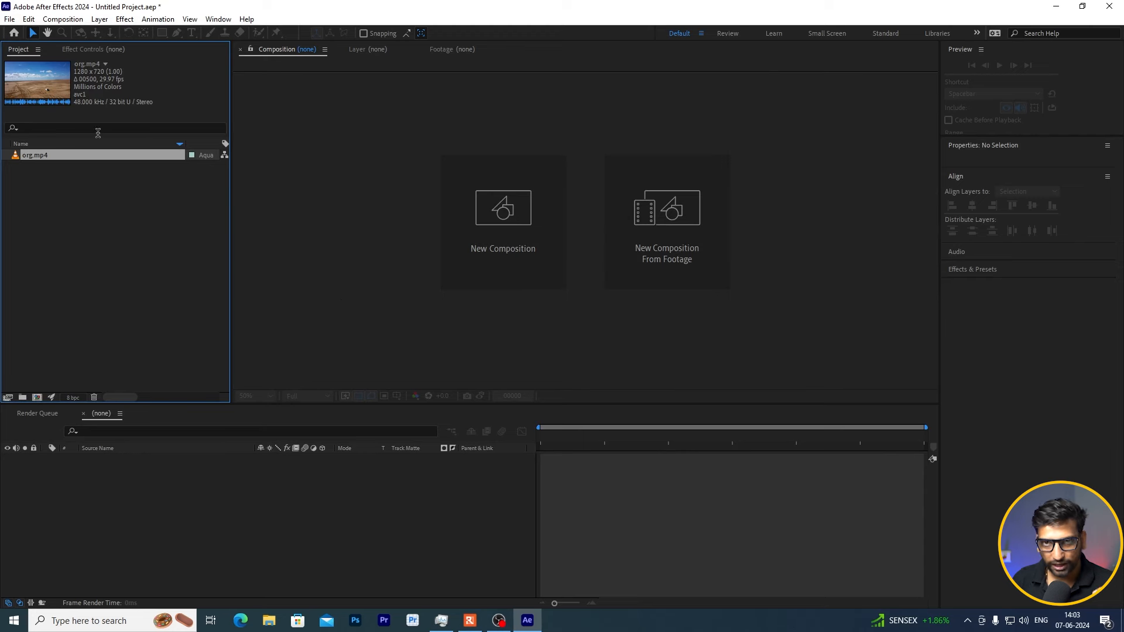
# Step: Create a composition from the org.mp4 footage and return to its first frame
pyautogui.moveTo(64, 161); pyautogui.dragTo(158, 502)
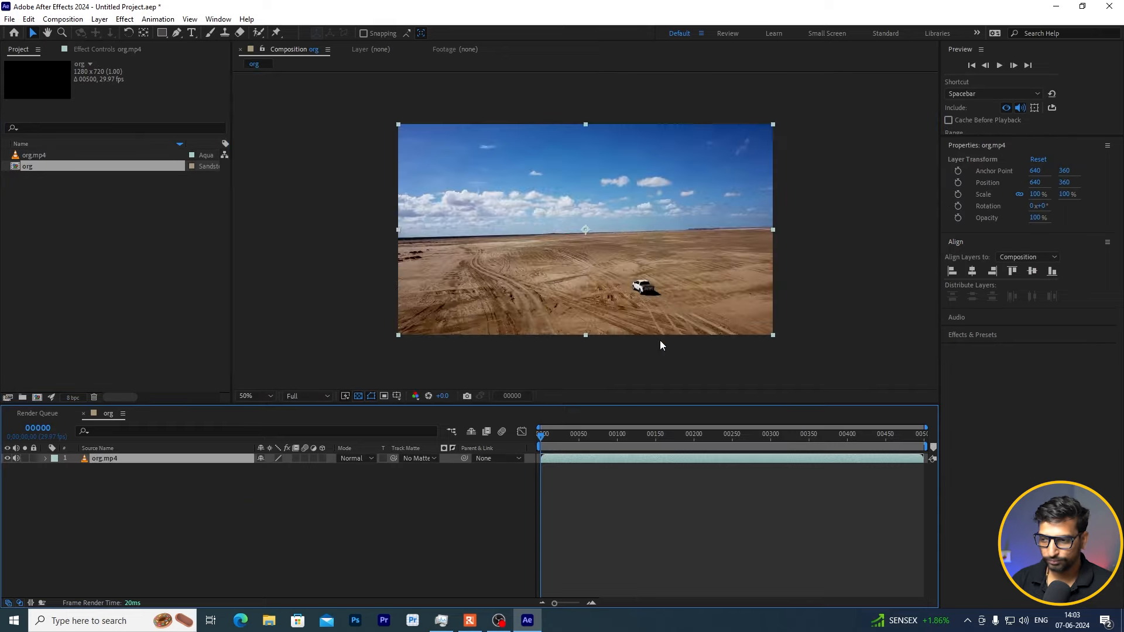
pyautogui.press('/')
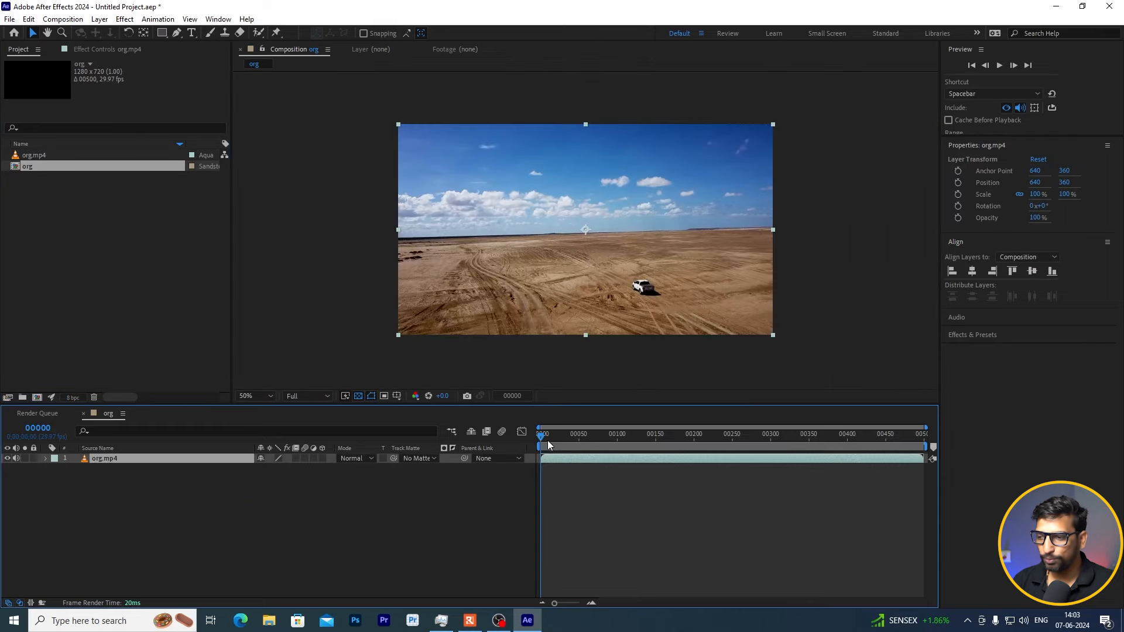
pyautogui.moveTo(542, 436); pyautogui.dragTo(505, 440)
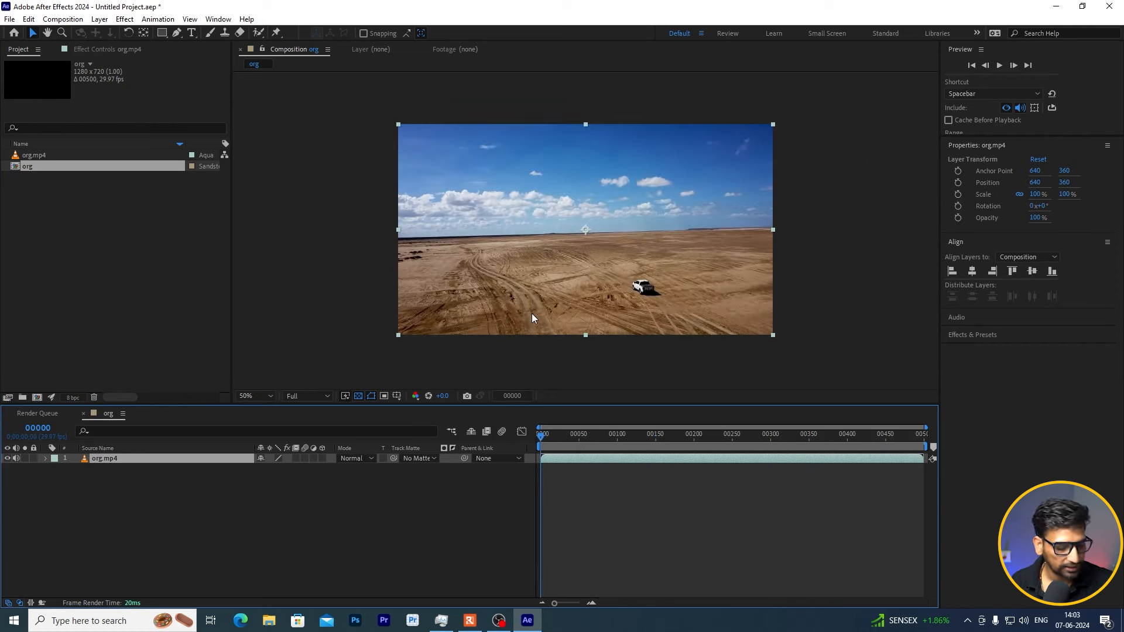
# Step: Start saving the project and browse to Vital videos > After Effects > class_21 > script on drive D
pyautogui.hotkey('ctrl', 's')
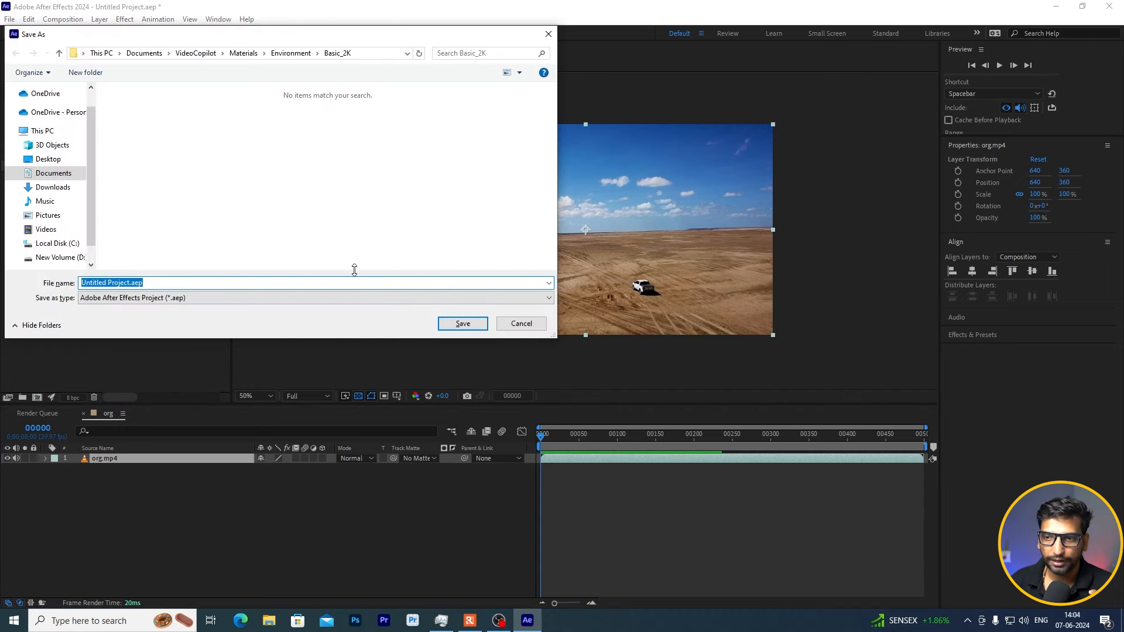
pyautogui.click(58, 257)
pyautogui.scroll(-4, 133, 255)
pyautogui.doubleClick(132, 256)
pyautogui.doubleClick(139, 117)
pyautogui.scroll(-3, 328, 176)
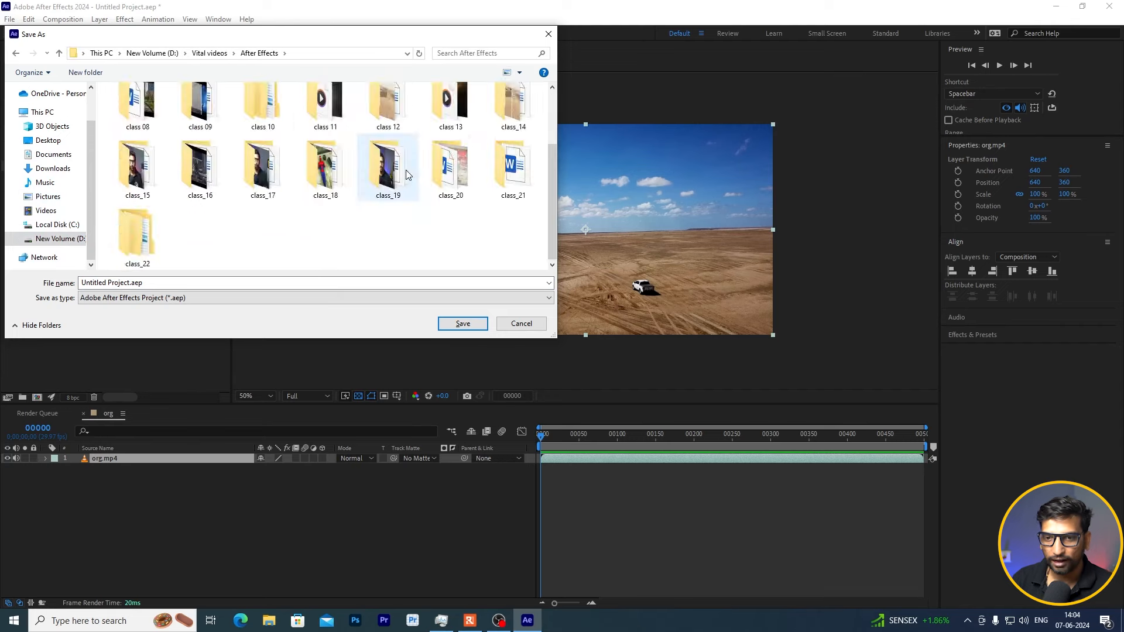
pyautogui.doubleClick(407, 176)
pyautogui.doubleClick(388, 126)
# Step: Name the project file test.aep and save it in the script folder
pyautogui.click(125, 283)
pyautogui.press('BackSpace')
pyautogui.press('BackSpace')
pyautogui.press('BackSpace')
pyautogui.press('BackSpace')
pyautogui.press('BackSpace')
pyautogui.hotkey('shift', 'Home')
pyautogui.write('test')
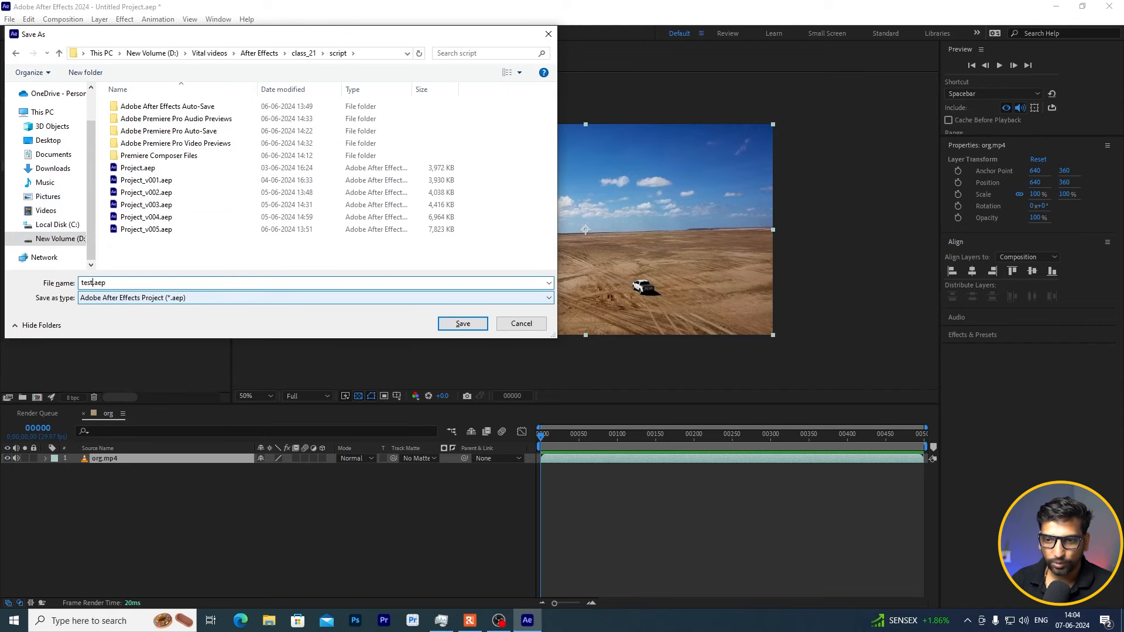
pyautogui.click(462, 323)
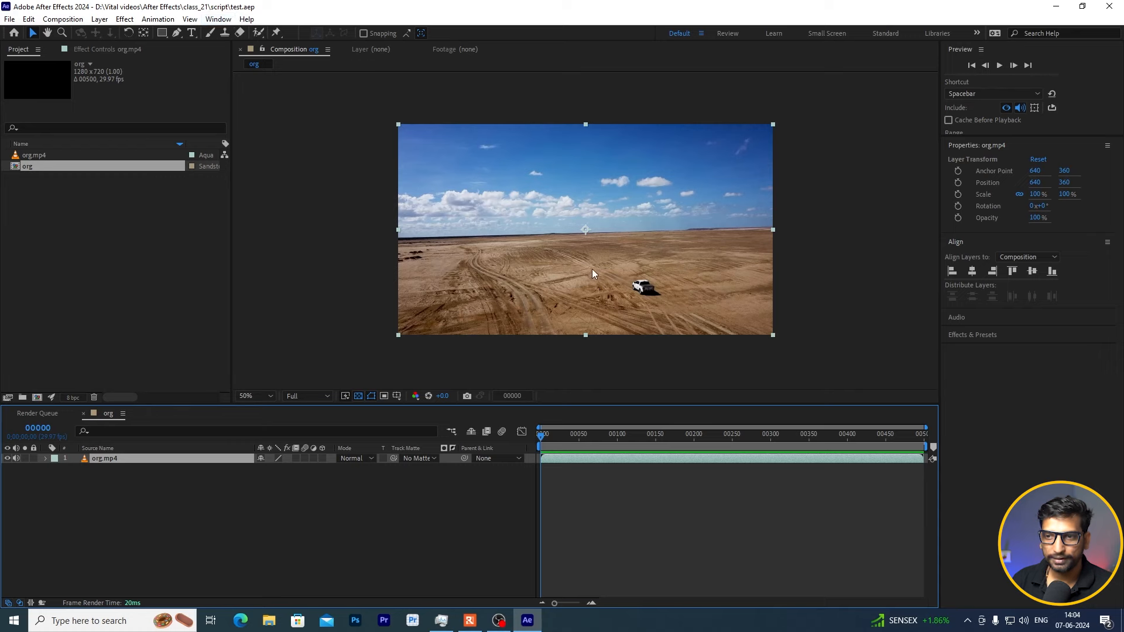
pyautogui.moveTo(540, 434); pyautogui.dragTo(501, 435)
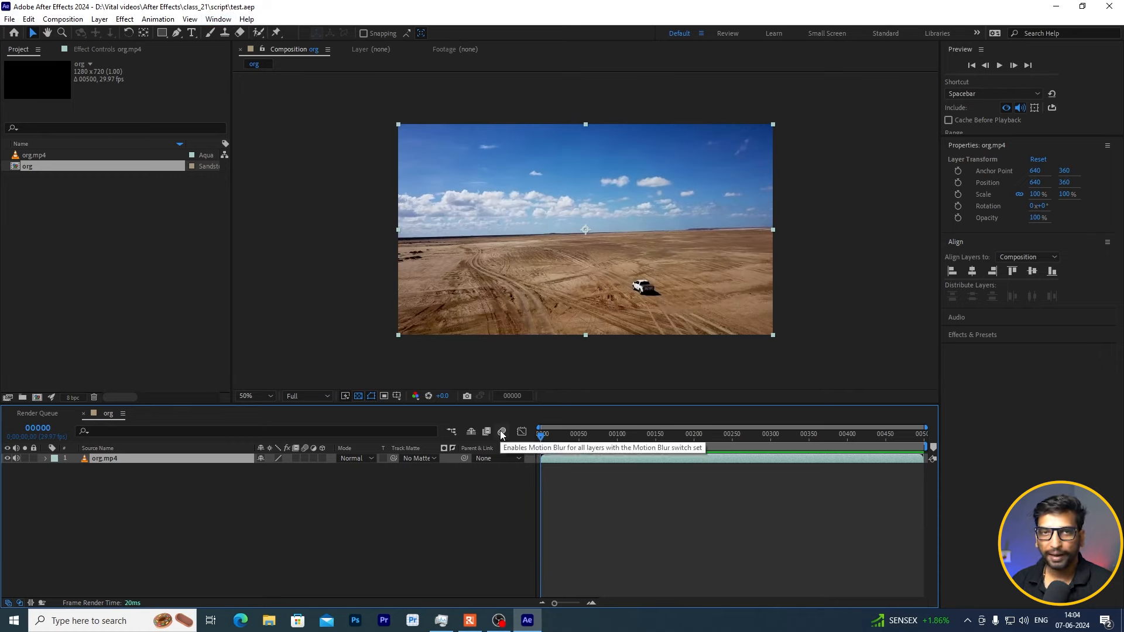
pyautogui.press('/')
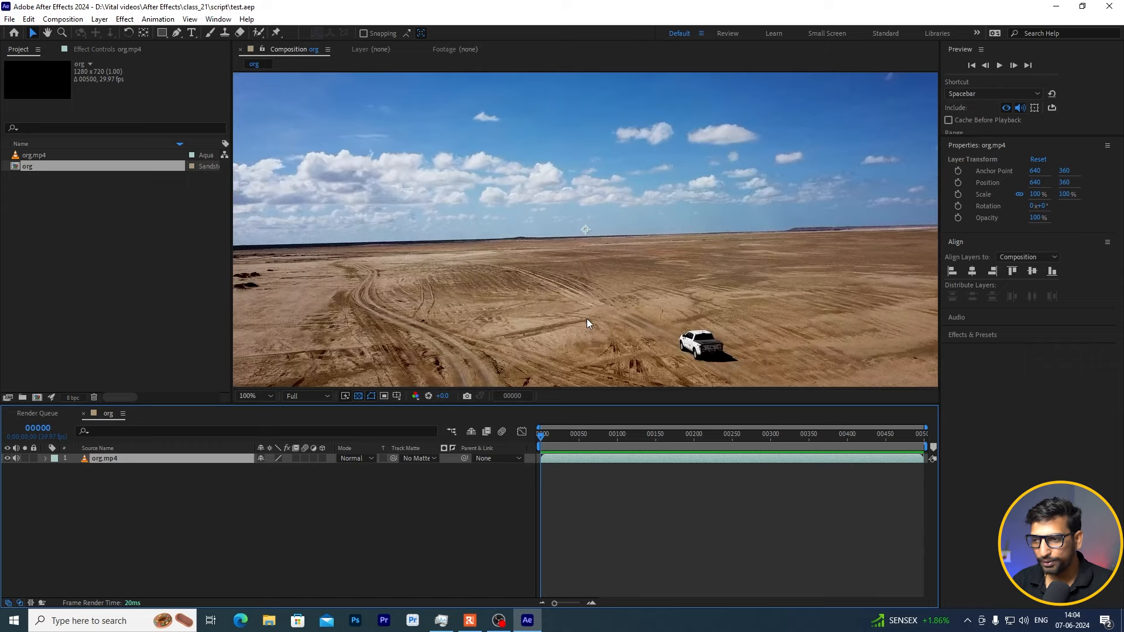
pyautogui.click(556, 438)
pyautogui.moveTo(556, 438); pyautogui.dragTo(528, 447)
pyautogui.scroll(-1, 561, 291)
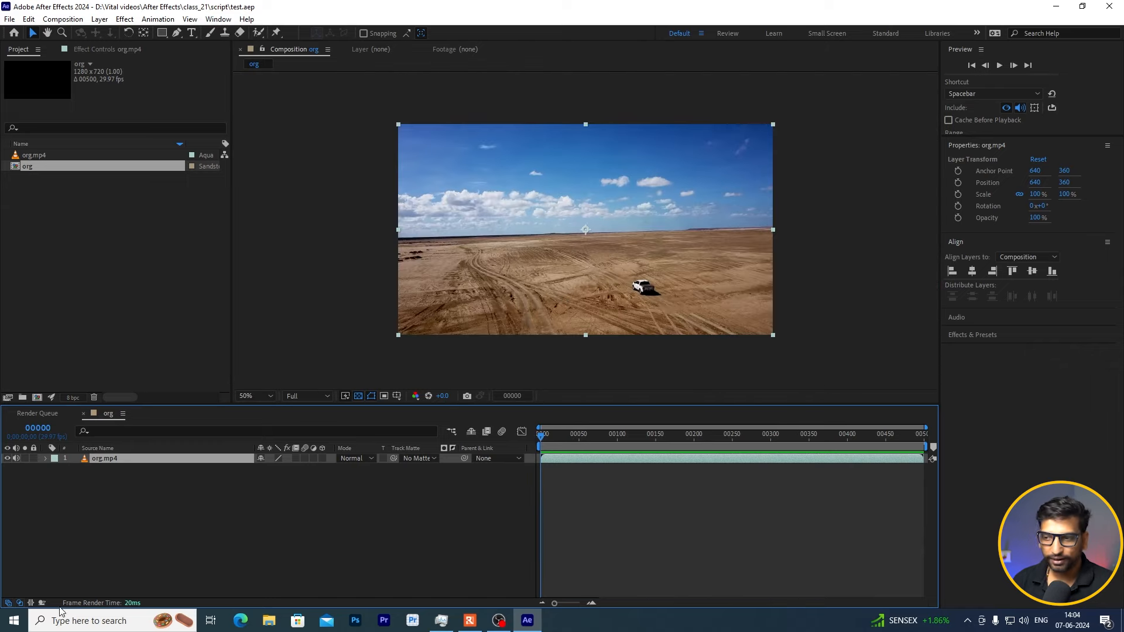
# Step: Apply the 3D Camera Tracker effect to the org.mp4 layer and expand its Advanced settings
pyautogui.click(107, 521)
pyautogui.click(120, 459)
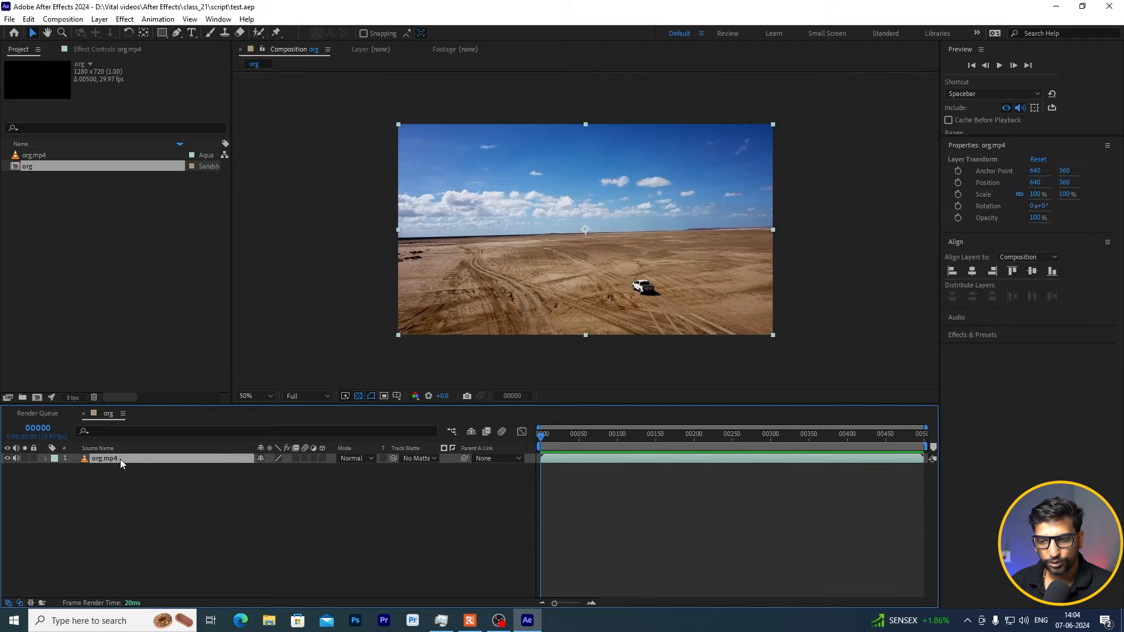
pyautogui.hotkey('ctrl', 'space')
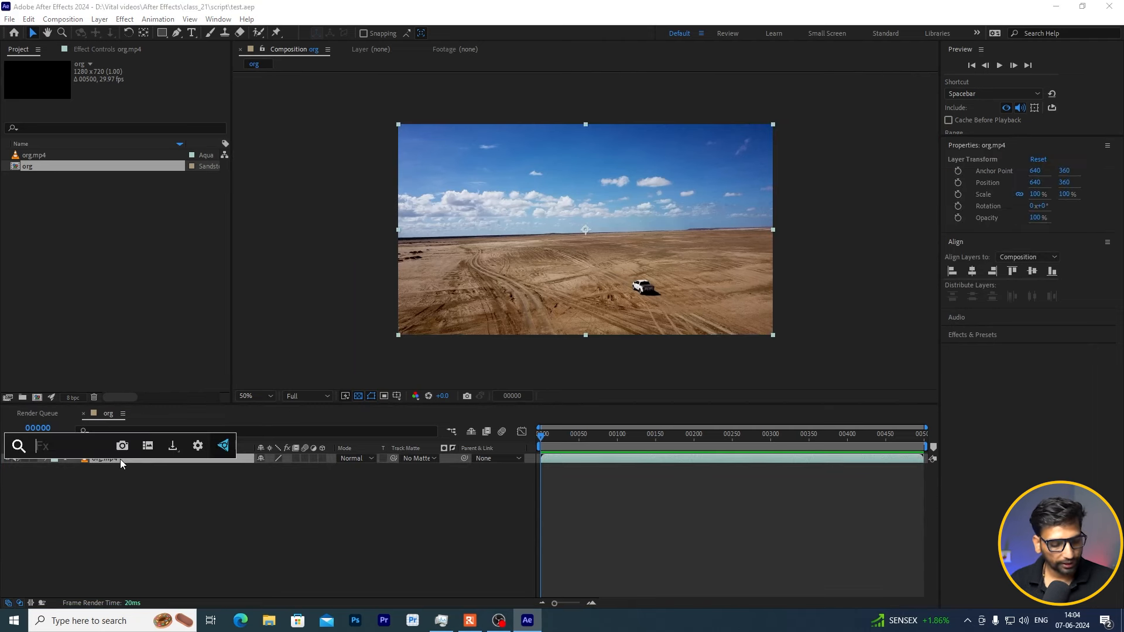
pyautogui.write('3d')
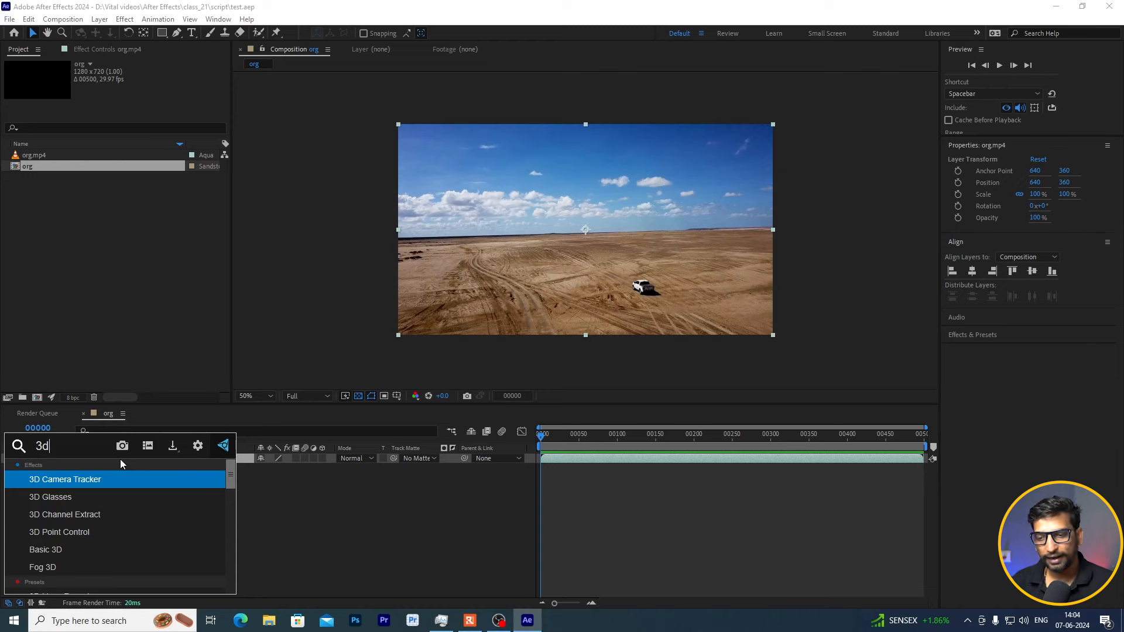
pyautogui.press('Return')
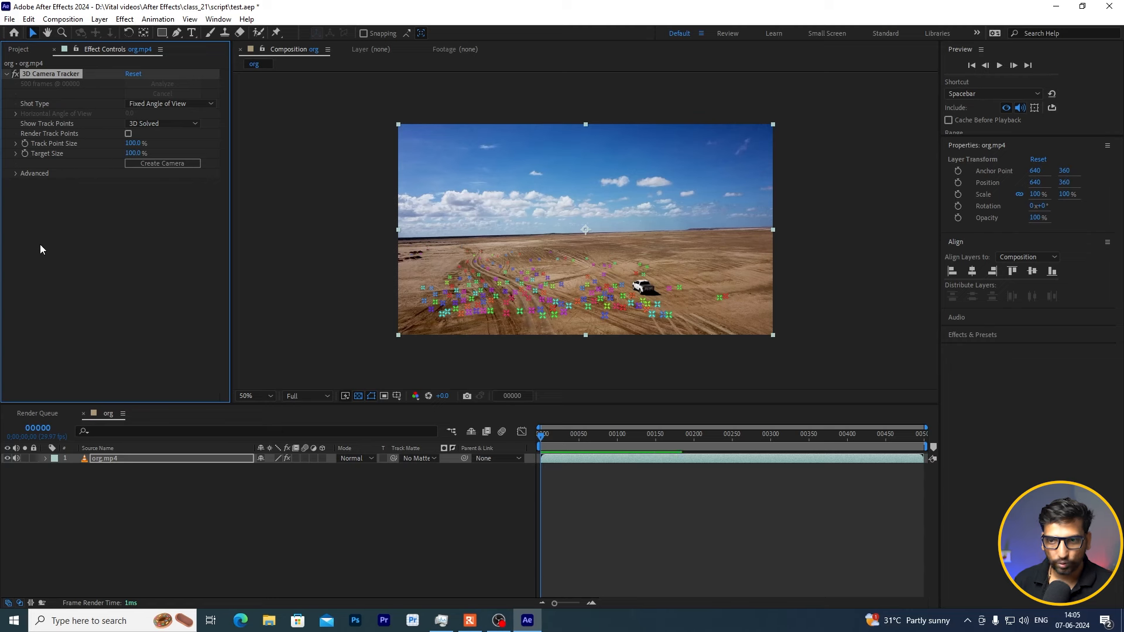
pyautogui.click(16, 174)
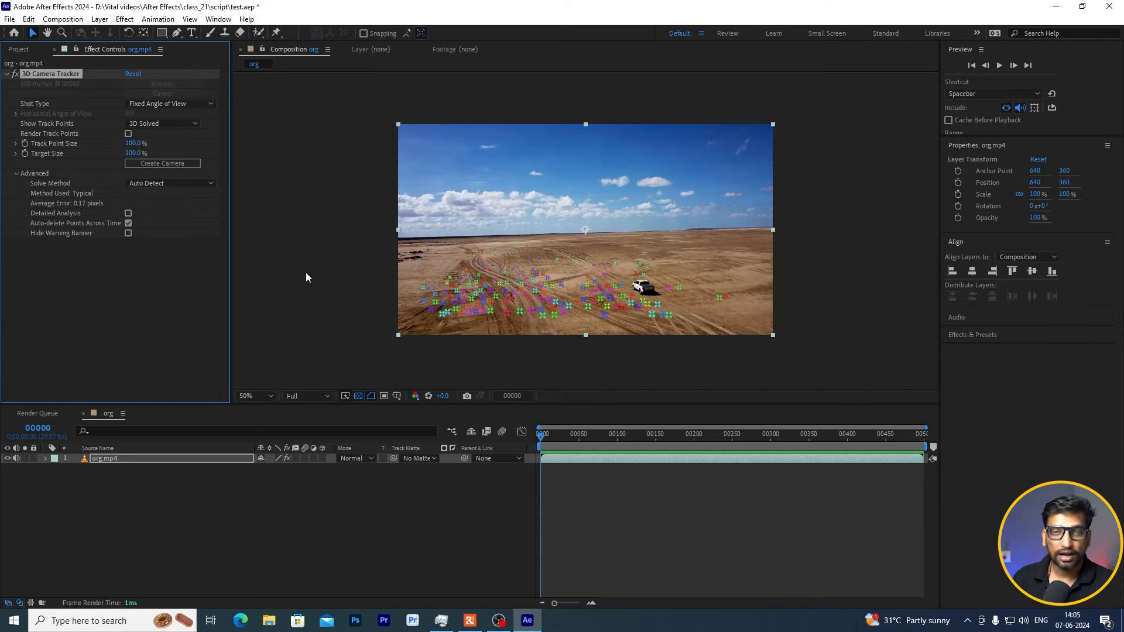
# Step: At frame 408, create a solid and camera from three track points on the ground beside the truck
pyautogui.moveTo(548, 443); pyautogui.dragTo(852, 449)
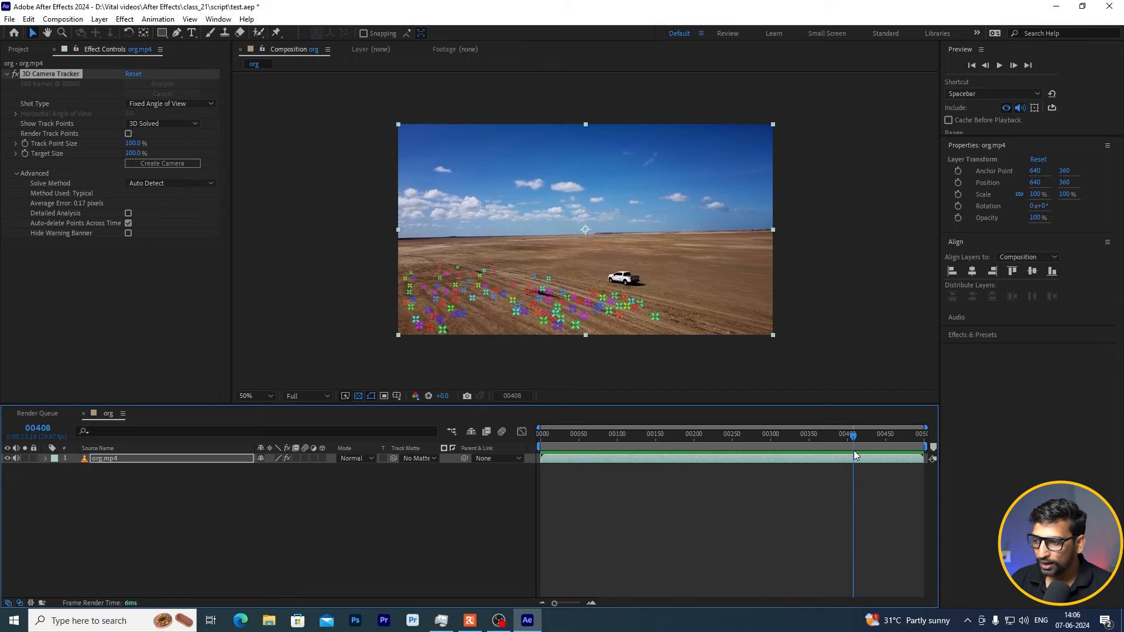
pyautogui.scroll(1, 527, 301)
pyautogui.moveTo(472, 323); pyautogui.dragTo(518, 280)
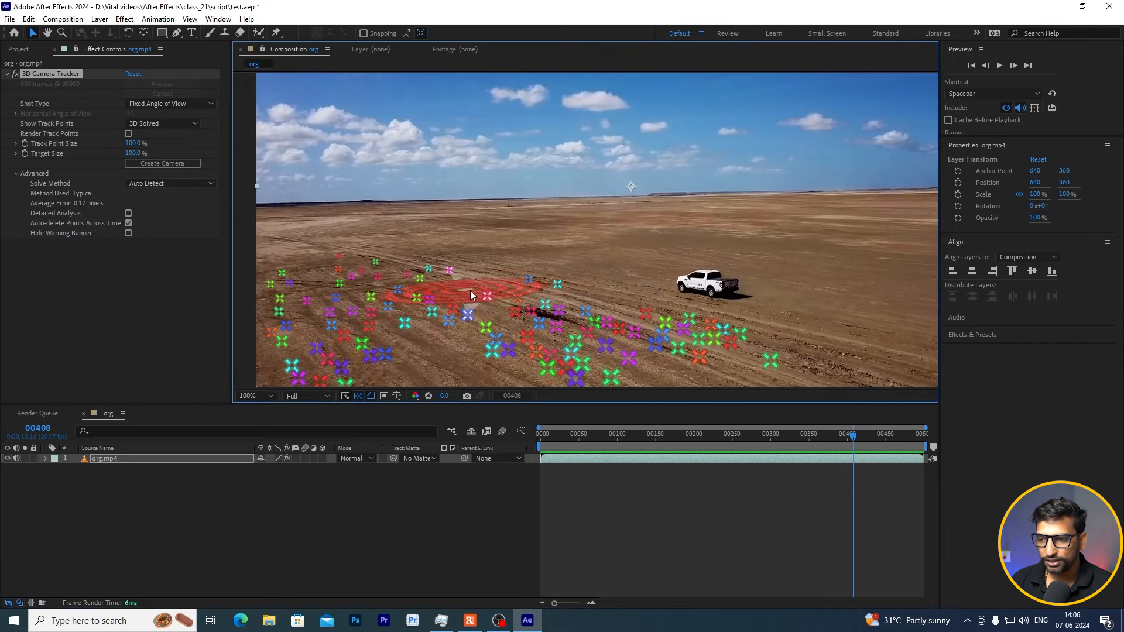
pyautogui.click(527, 295)
pyautogui.moveTo(544, 292); pyautogui.dragTo(585, 207)
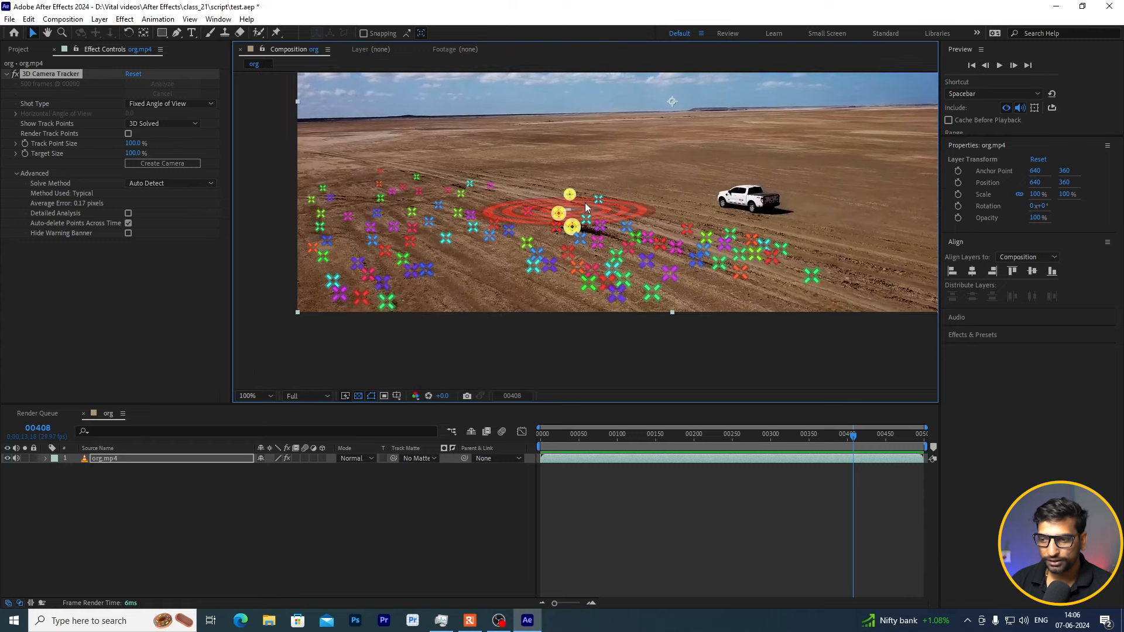
pyautogui.rightClick(573, 215)
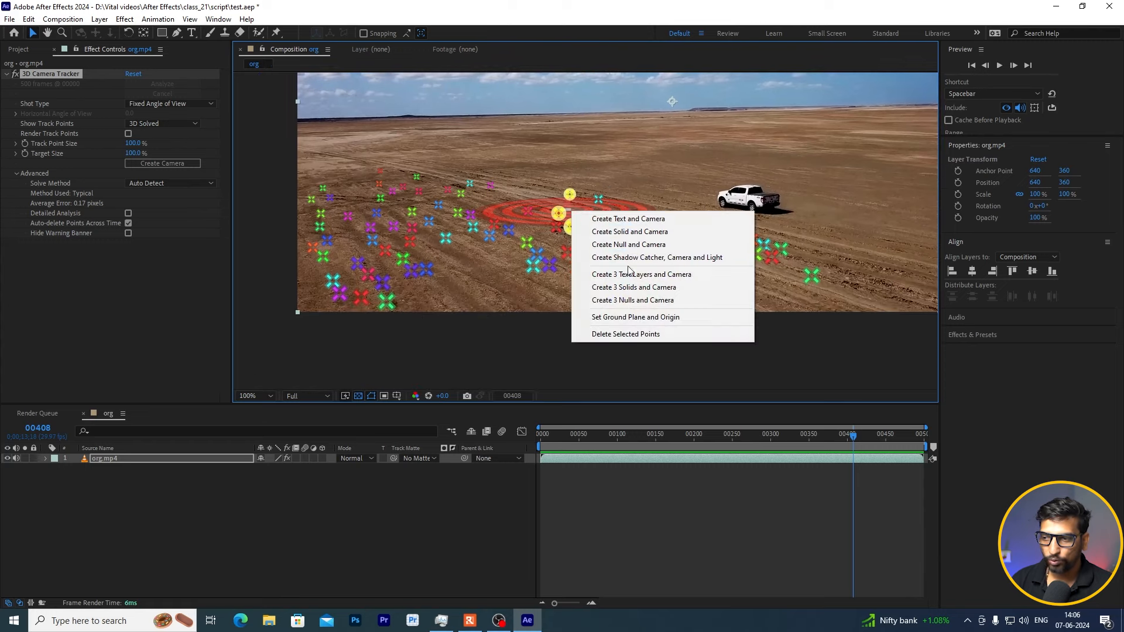
pyautogui.click(660, 233)
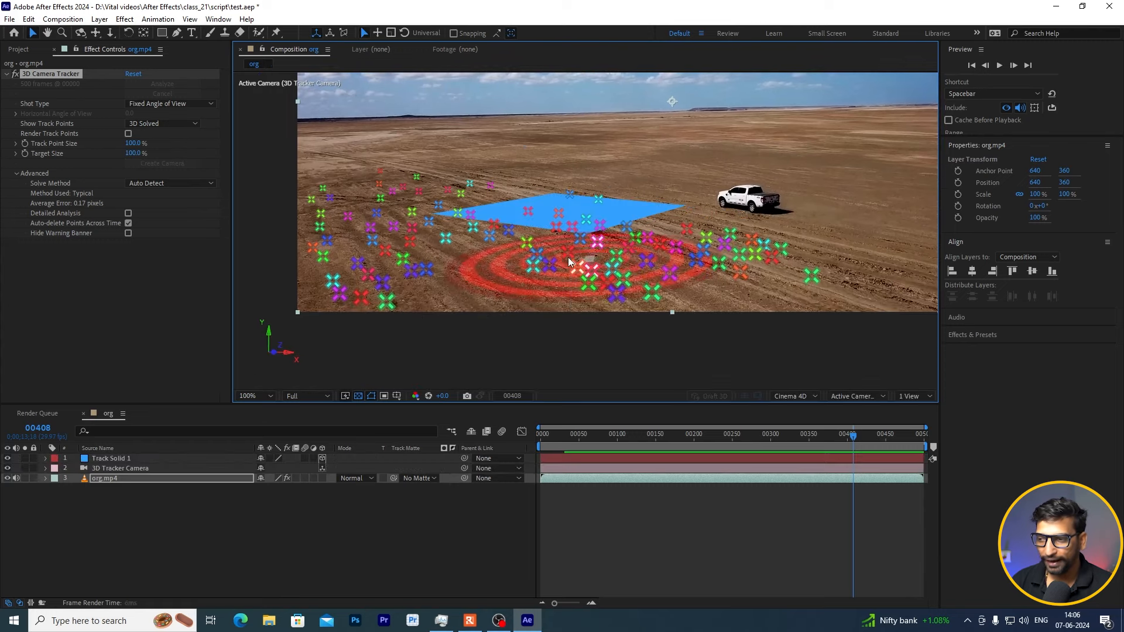
# Step: Play and scrub through the composition to check how well the tracked solid sticks to the ground
pyautogui.click(370, 535)
pyautogui.scroll(-2, 644, 276)
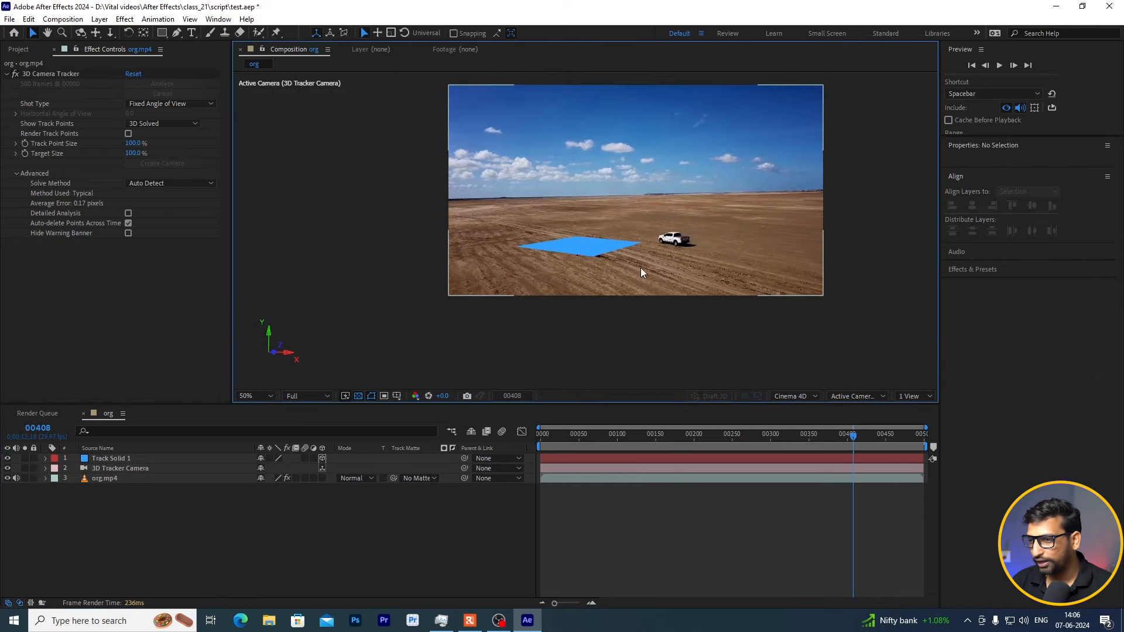
pyautogui.press('space')
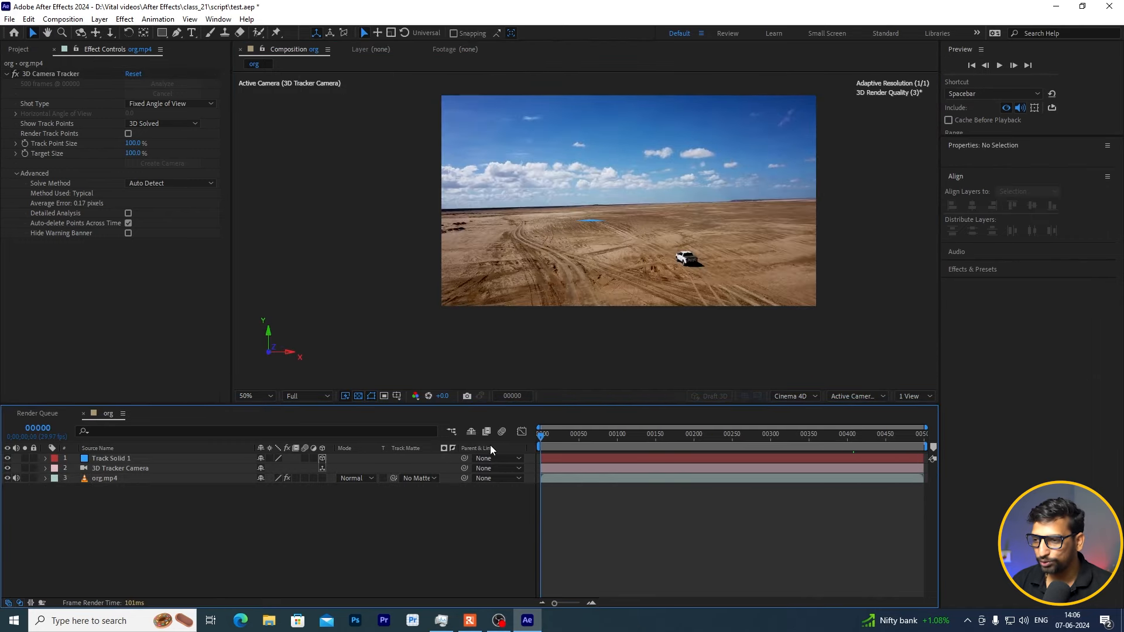
pyautogui.moveTo(771, 447); pyautogui.dragTo(859, 444)
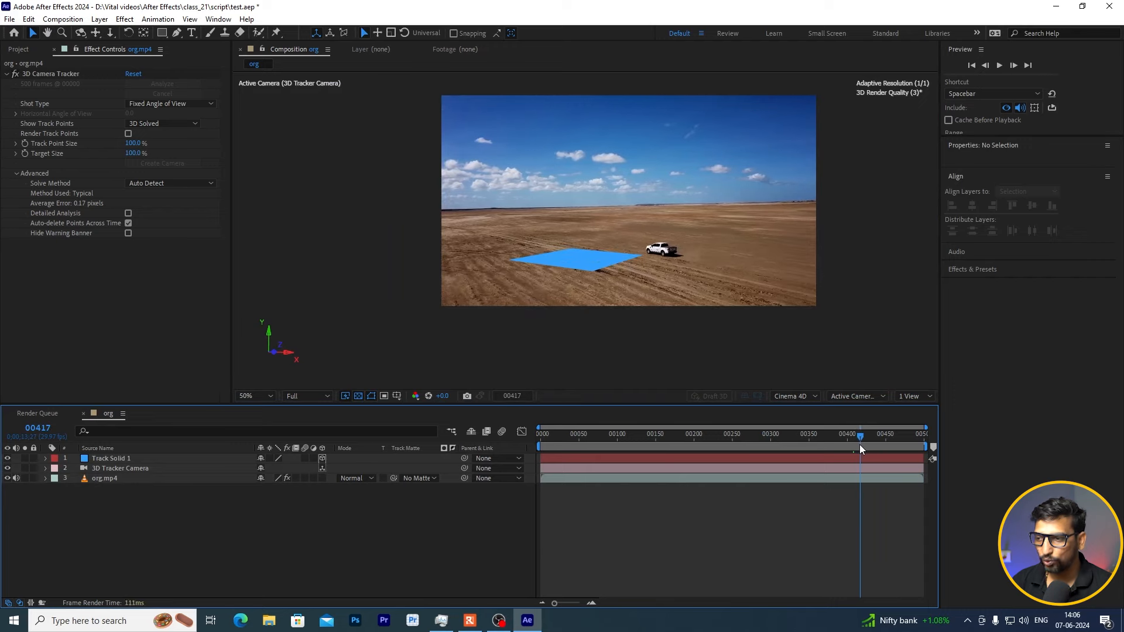
pyautogui.scroll(2, 679, 333)
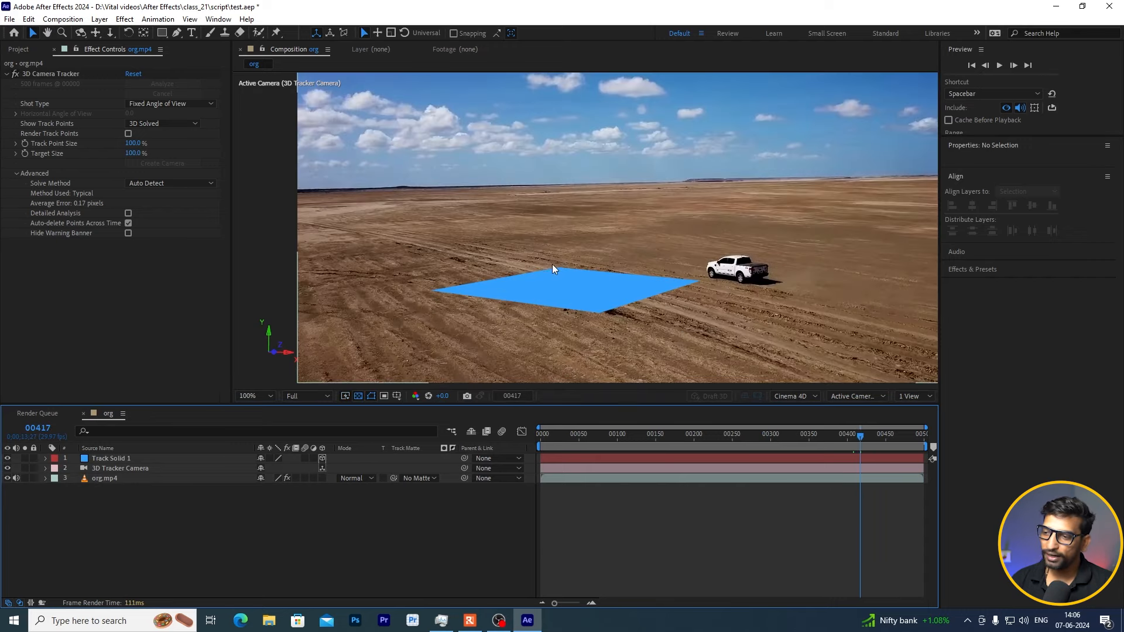
pyautogui.press('space')
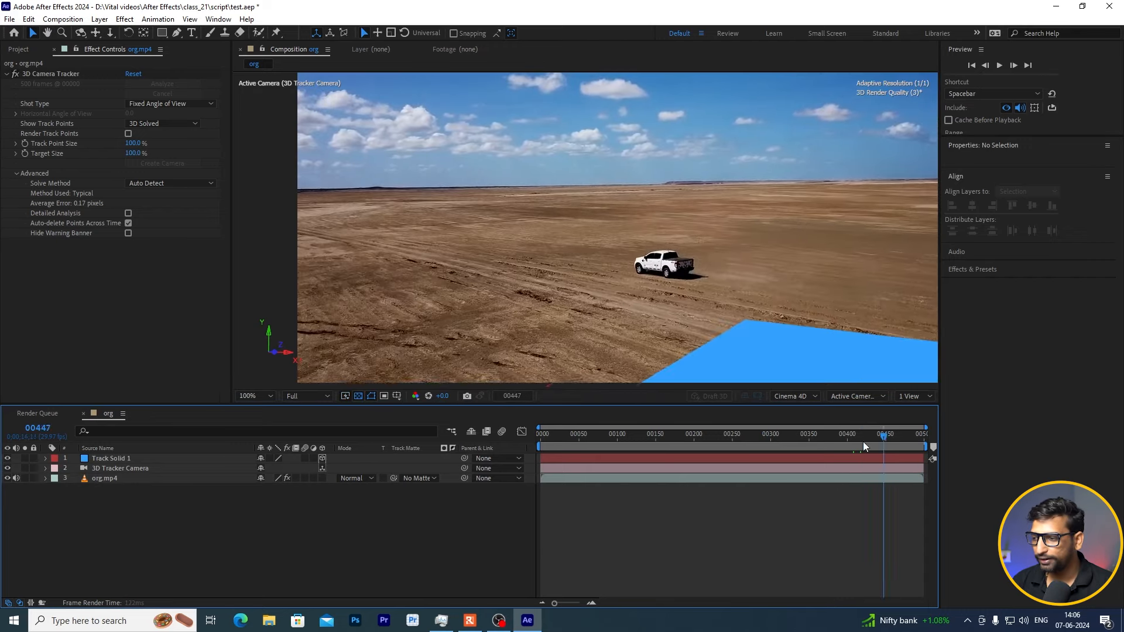
pyautogui.moveTo(864, 442); pyautogui.dragTo(712, 434)
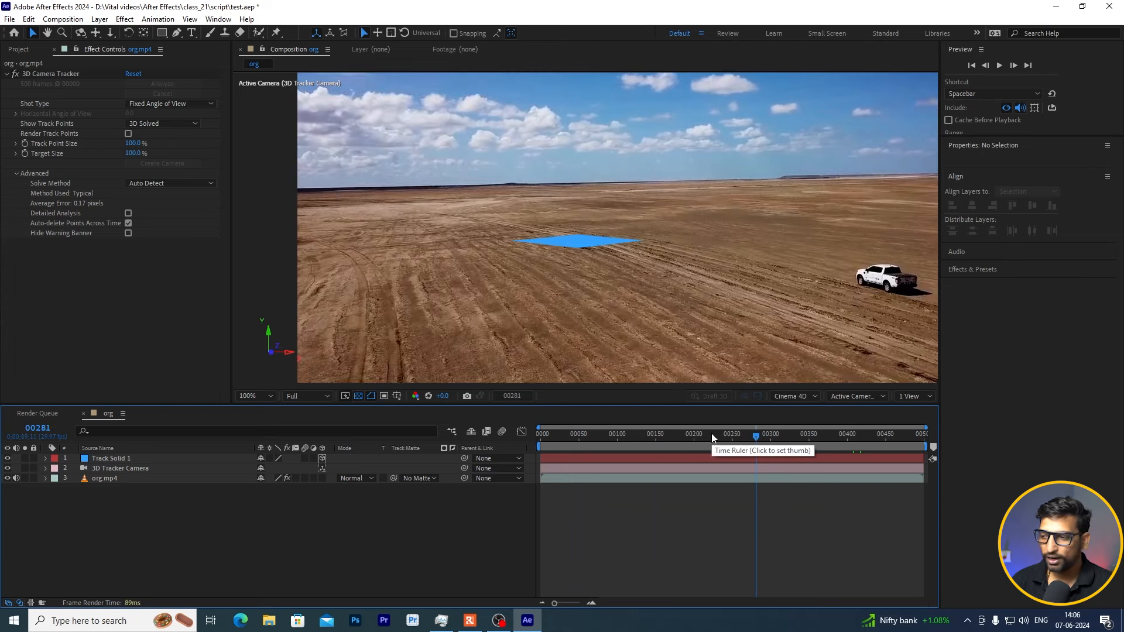
pyautogui.moveTo(755, 448); pyautogui.dragTo(812, 448)
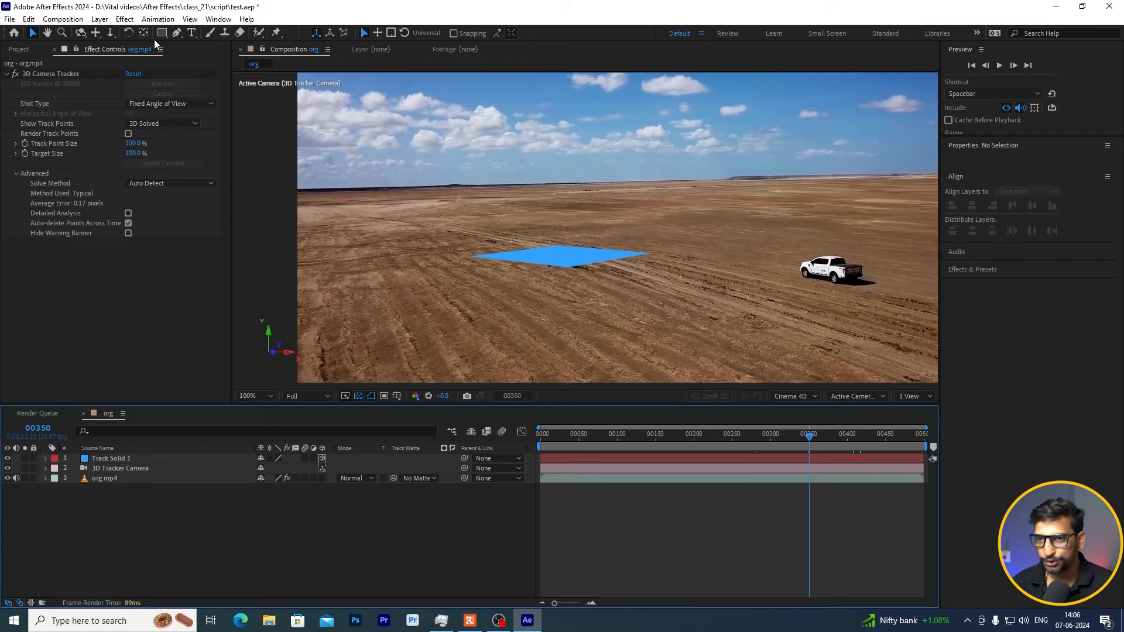
# Step: Add a text layer reading "THAR" above the tracked solid at frame 350
pyautogui.click(191, 32)
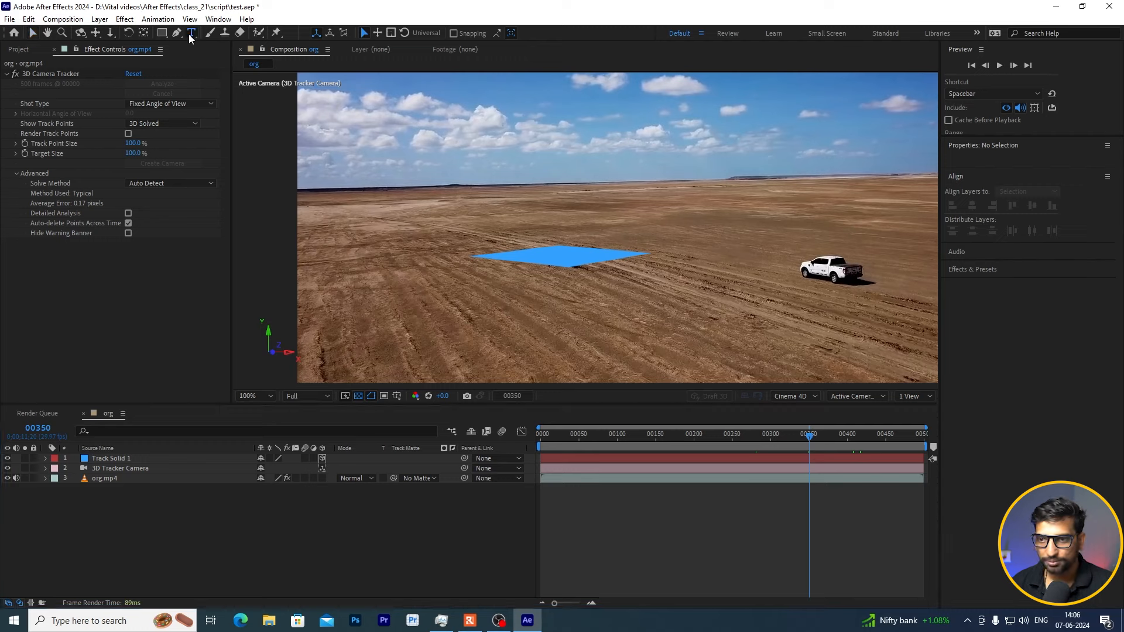
pyautogui.click(528, 188)
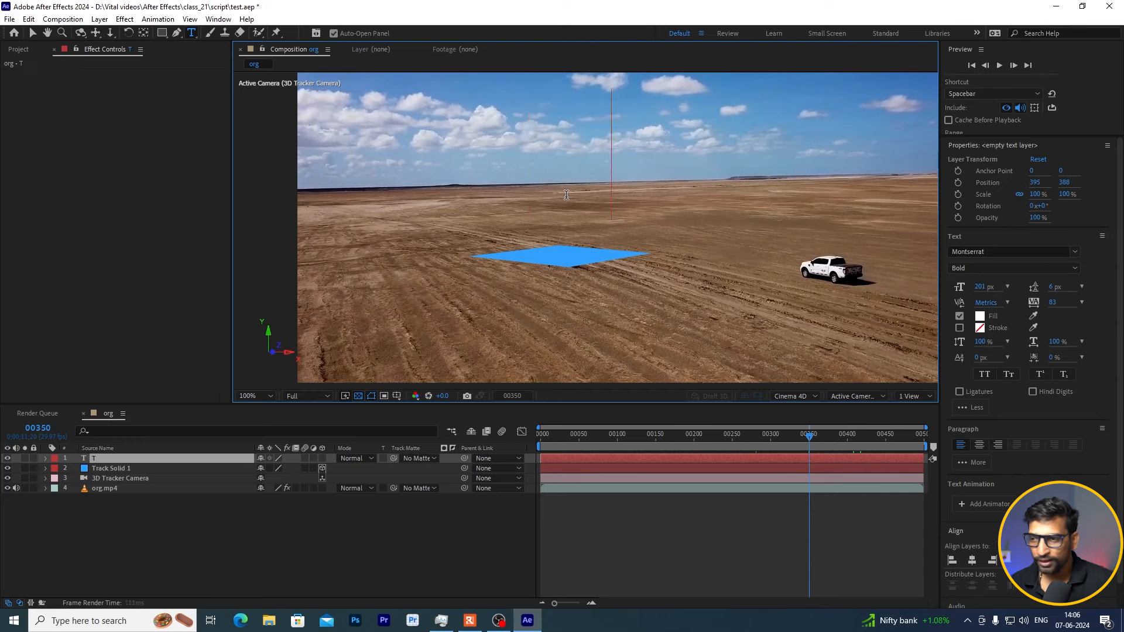
pyautogui.write('THAR')
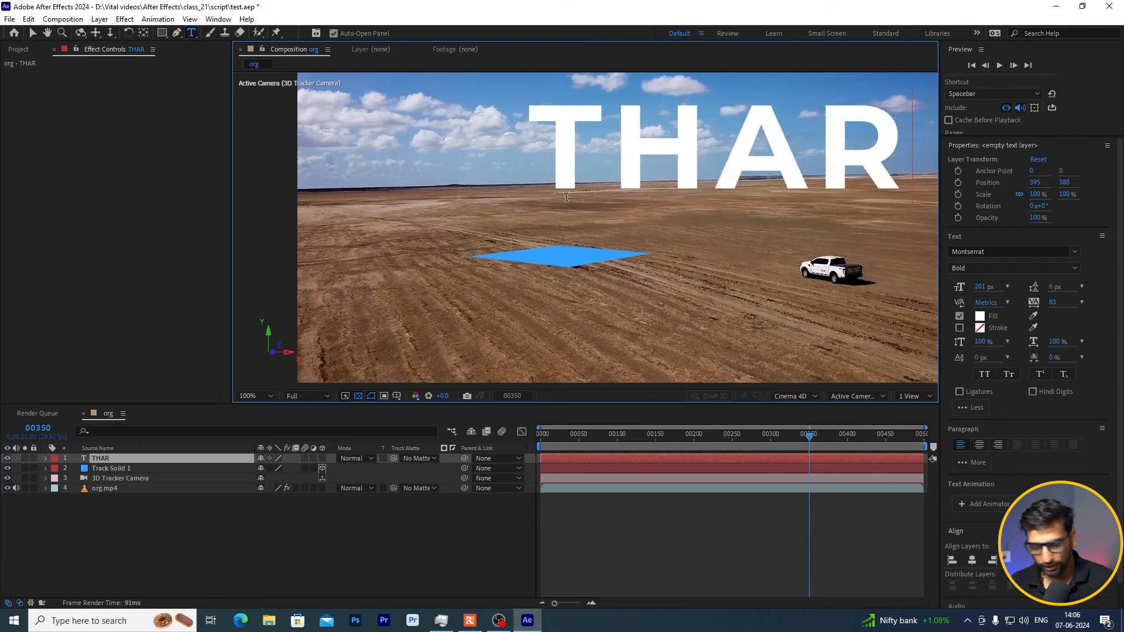
pyautogui.click(216, 571)
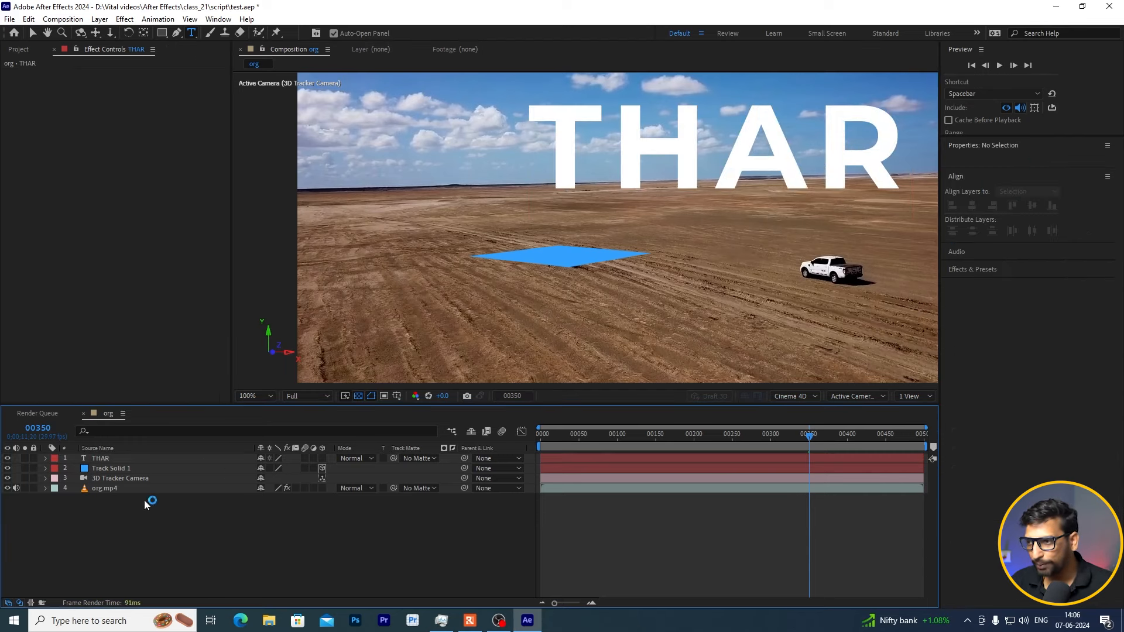
# Step: Center the THAR text layer horizontally and vertically in the composition
pyautogui.click(115, 467)
pyautogui.click(117, 449)
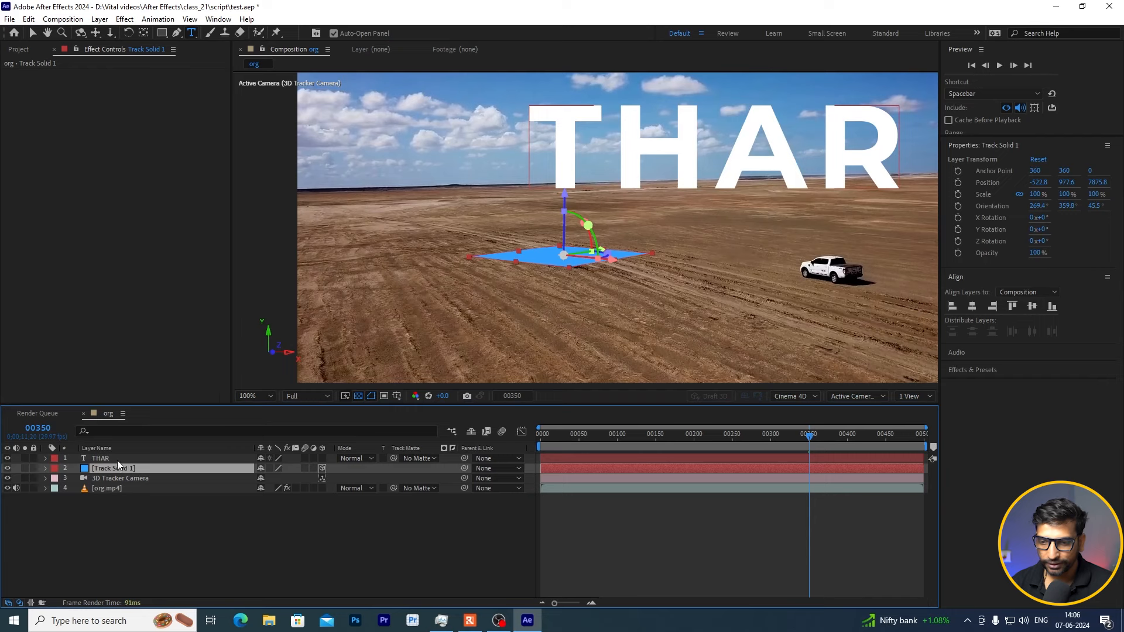
pyautogui.click(117, 460)
pyautogui.scroll(-1, 1027, 274)
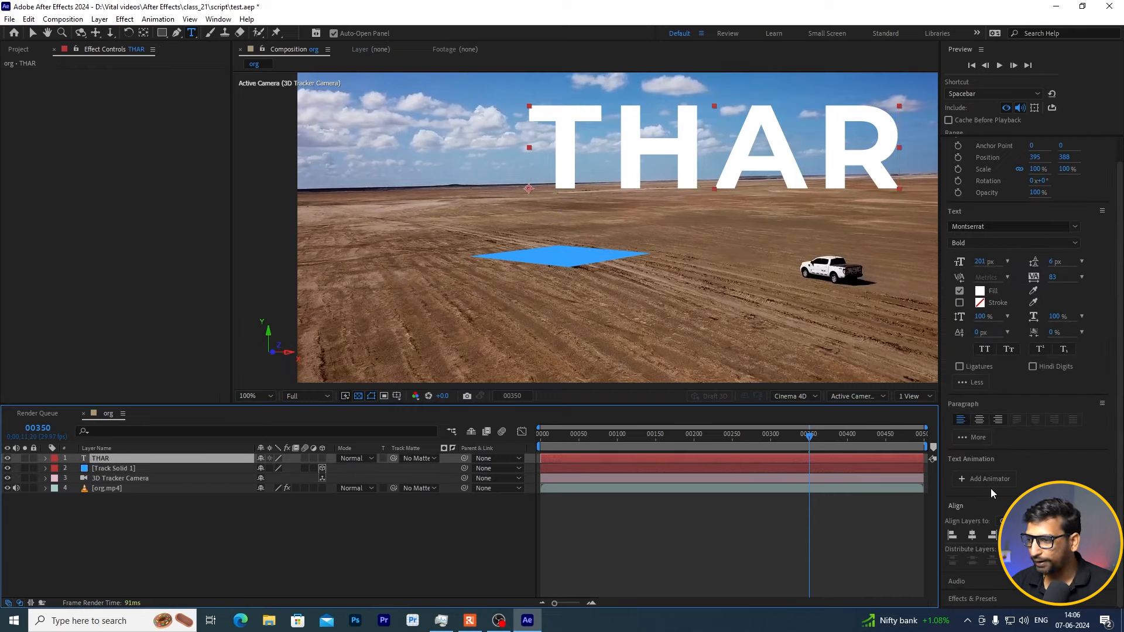
pyautogui.click(972, 536)
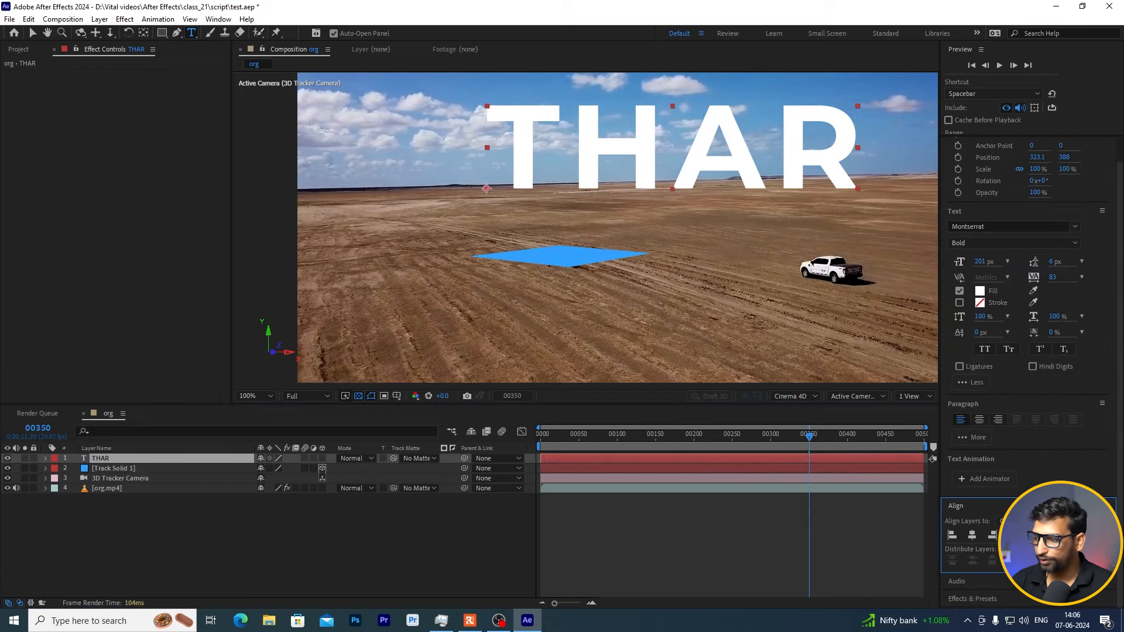
pyautogui.click(1031, 536)
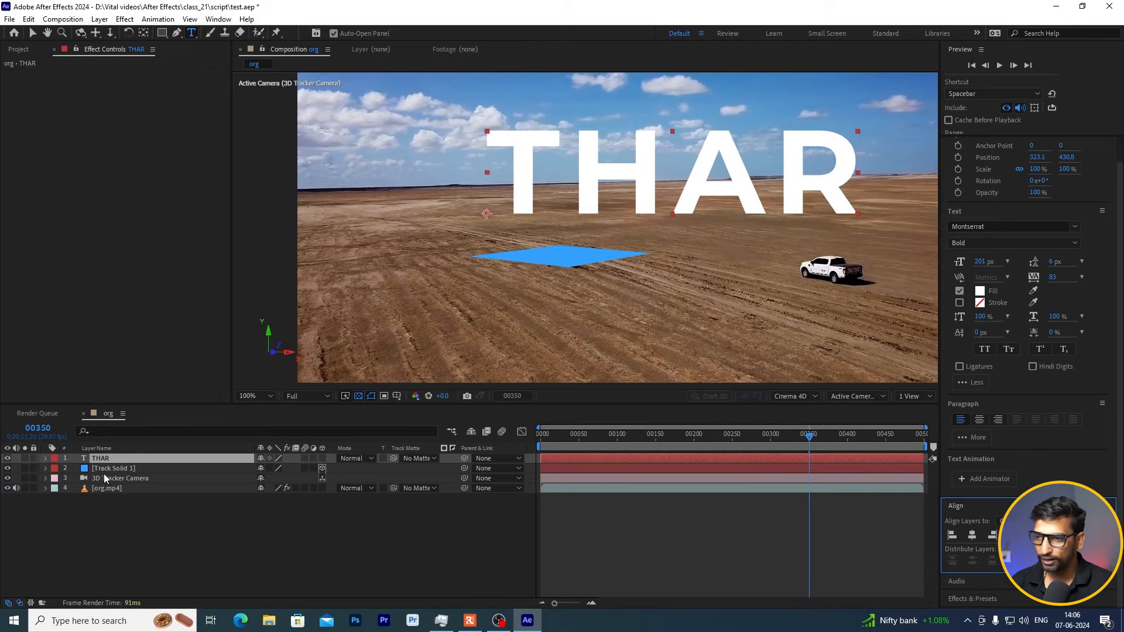
# Step: Move the THAR text layer beneath the org.mp4 footage in the layer stack
pyautogui.moveTo(108, 459); pyautogui.dragTo(120, 521)
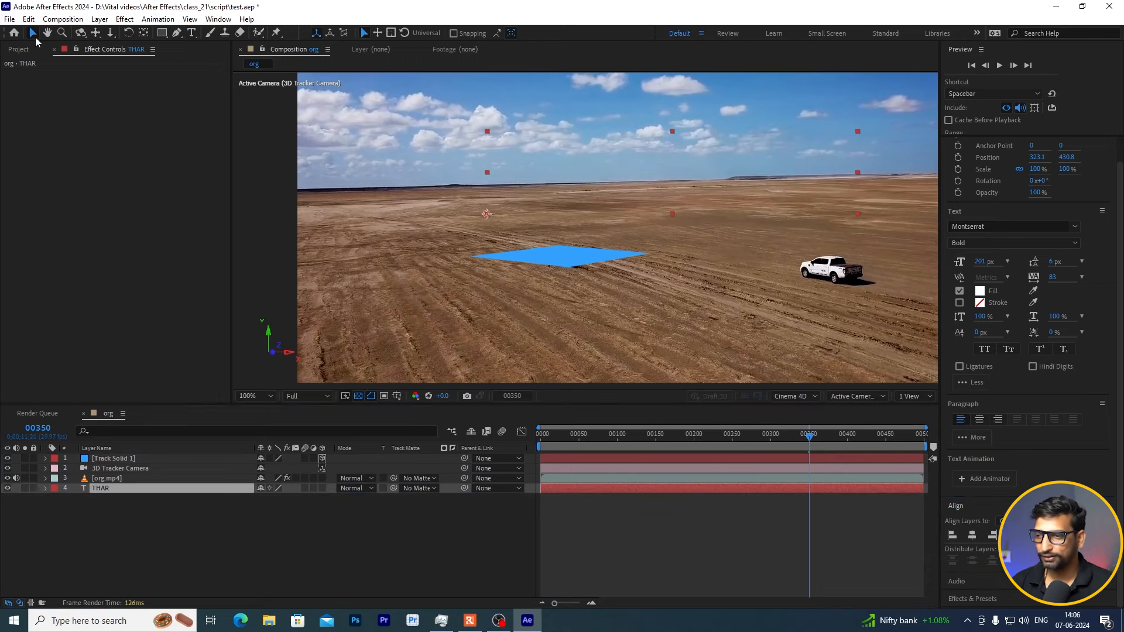
pyautogui.scroll(-1, 507, 163)
pyautogui.scroll(-1, 645, 240)
pyautogui.click(360, 553)
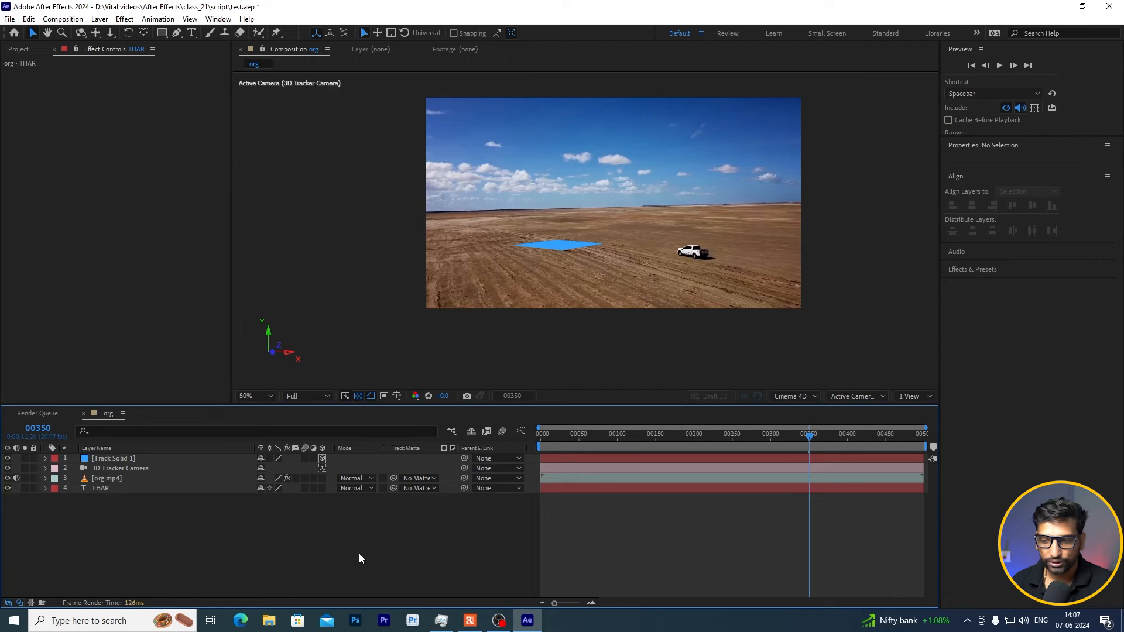
# Step: Create a composition-sized black solid named "element"
pyautogui.hotkey('ctrl', 'y')
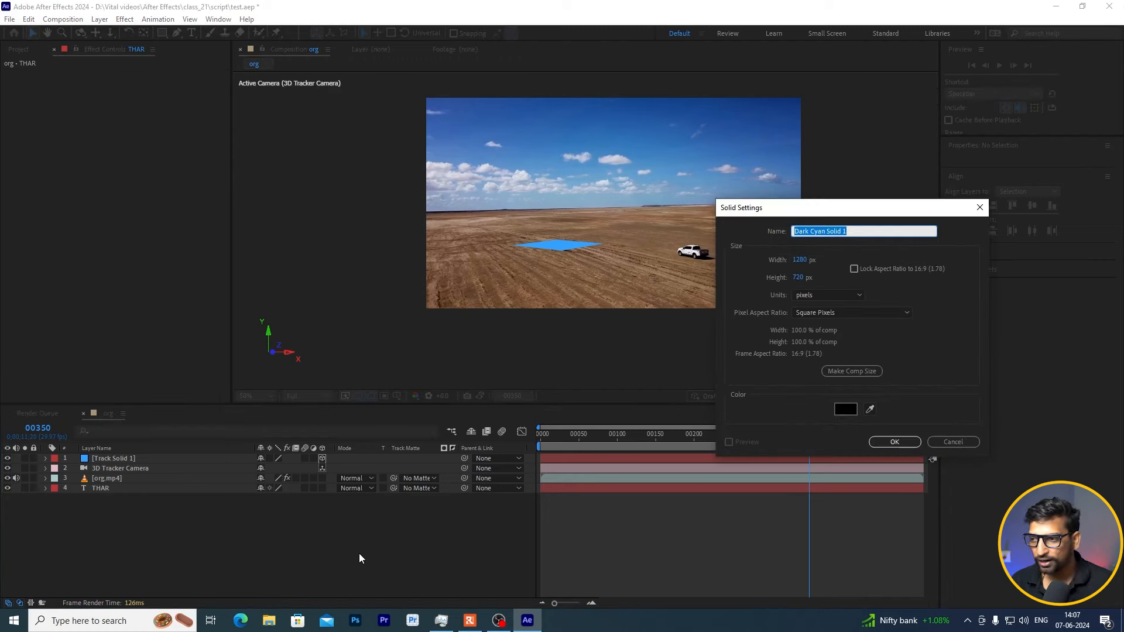
pyautogui.write('e')
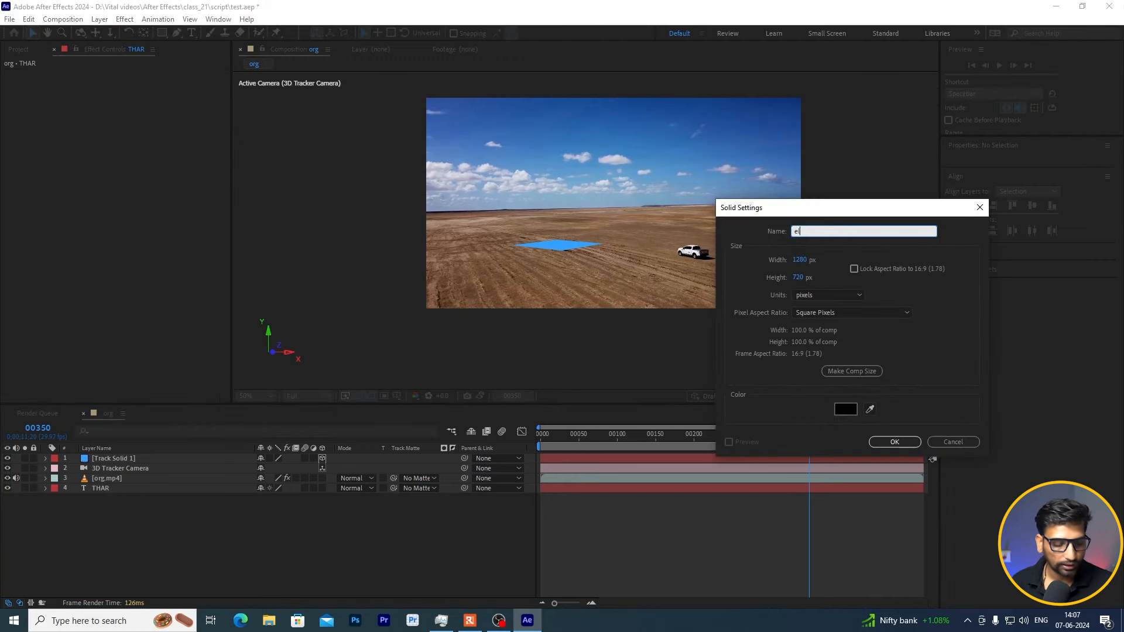
pyautogui.write('lement')
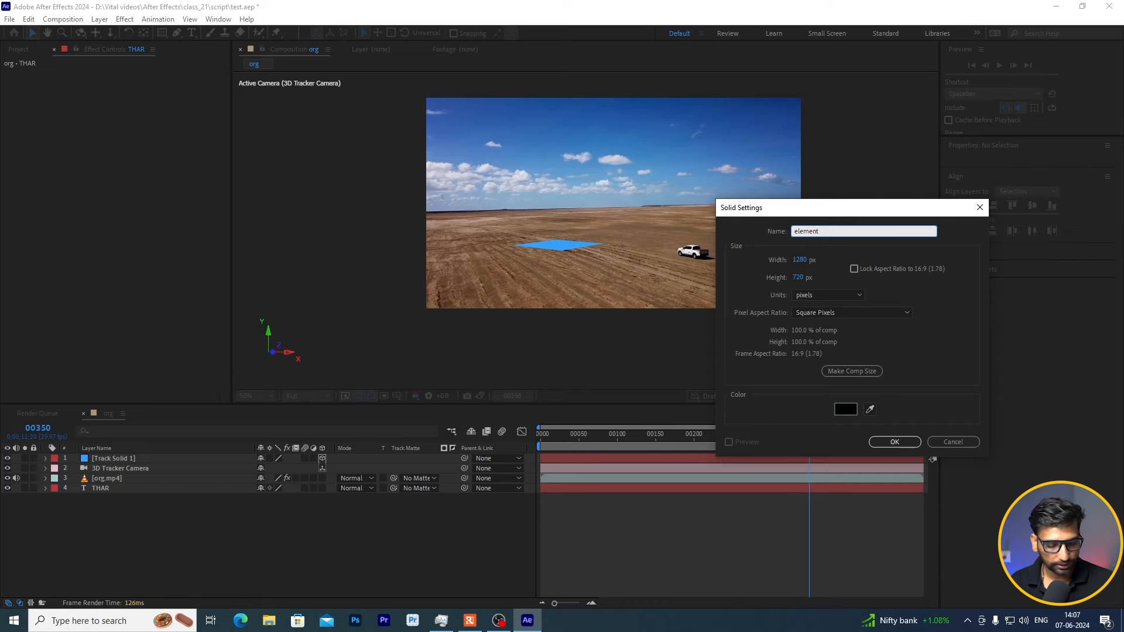
pyautogui.press('Return')
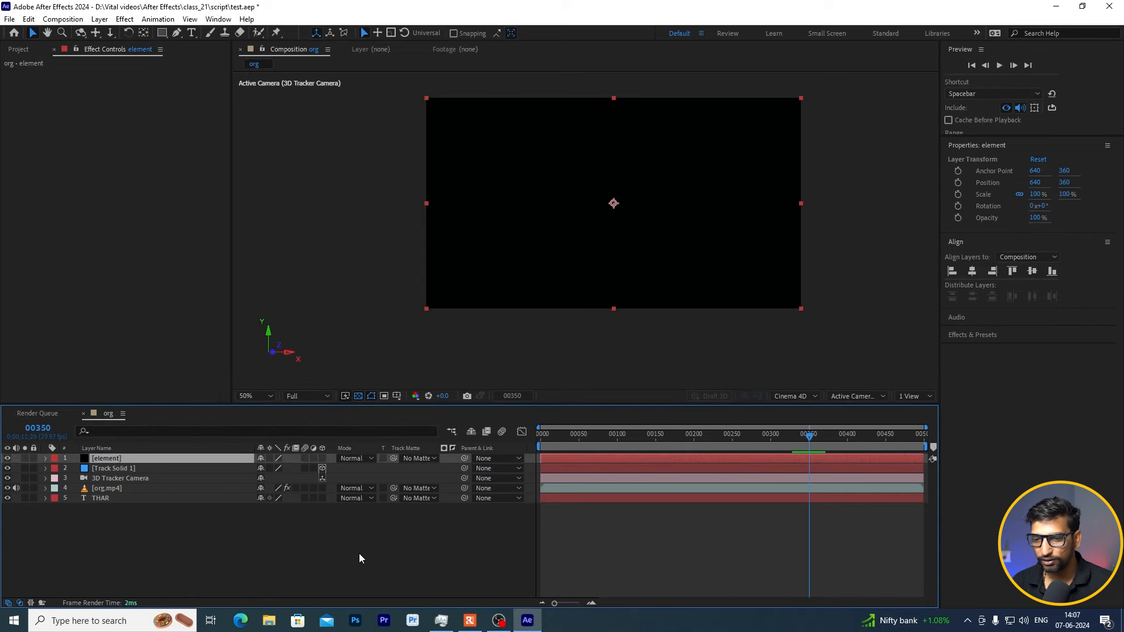
# Step: Find the Element effect with the search "ele" and apply it to the element solid
pyautogui.hotkey('ctrl', 'space')
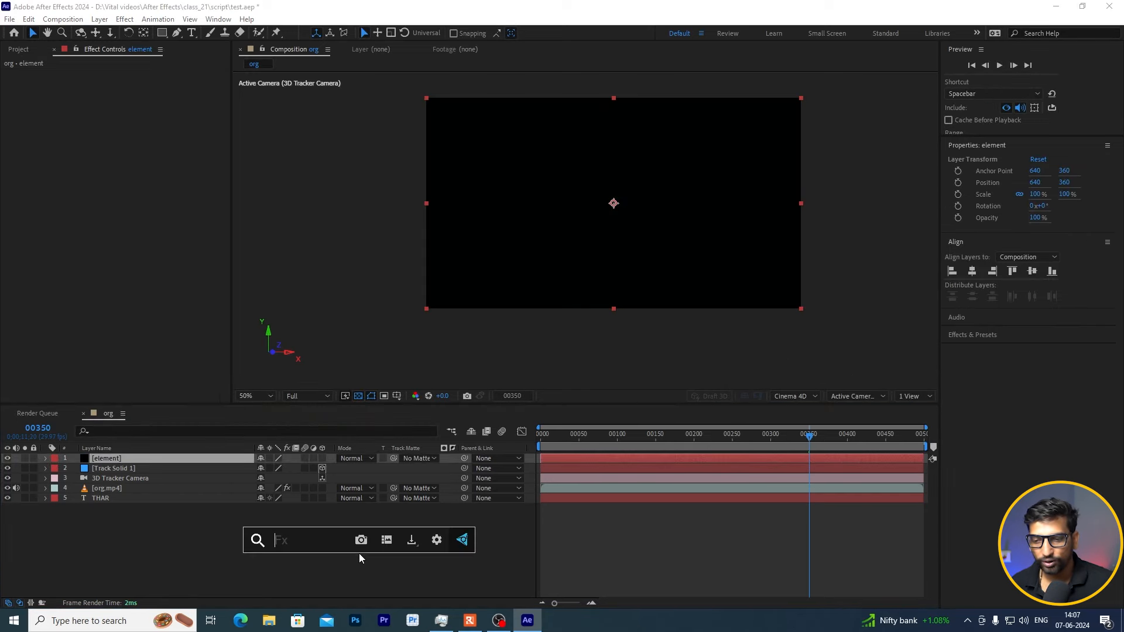
pyautogui.write('ele')
pyautogui.press('Up')
pyautogui.press('Up')
pyautogui.press('Up')
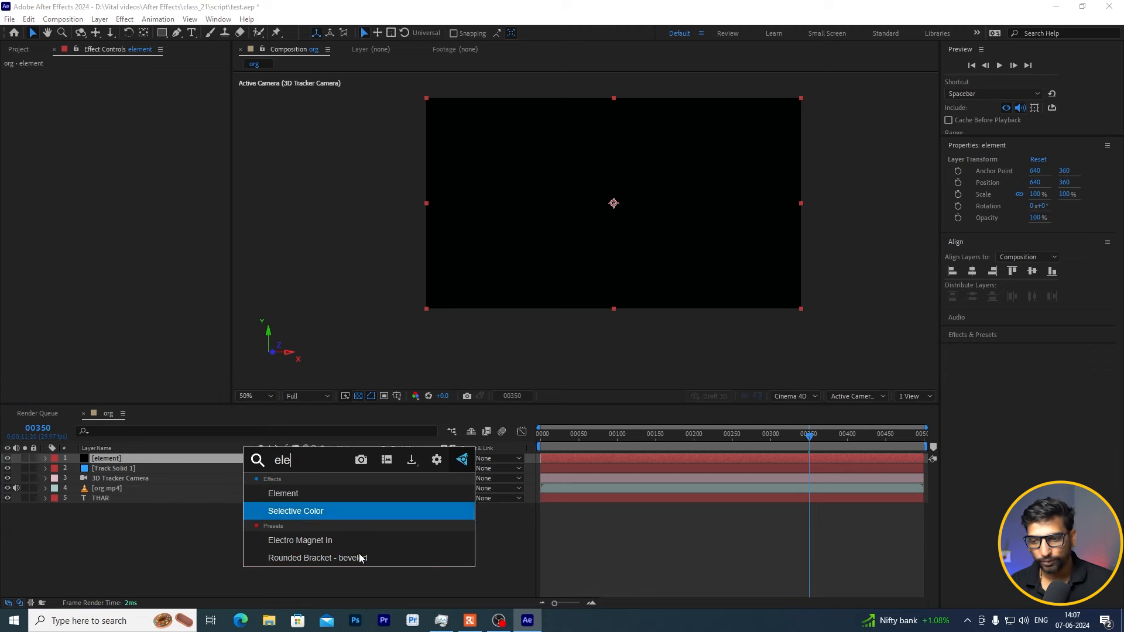
pyautogui.press('Return')
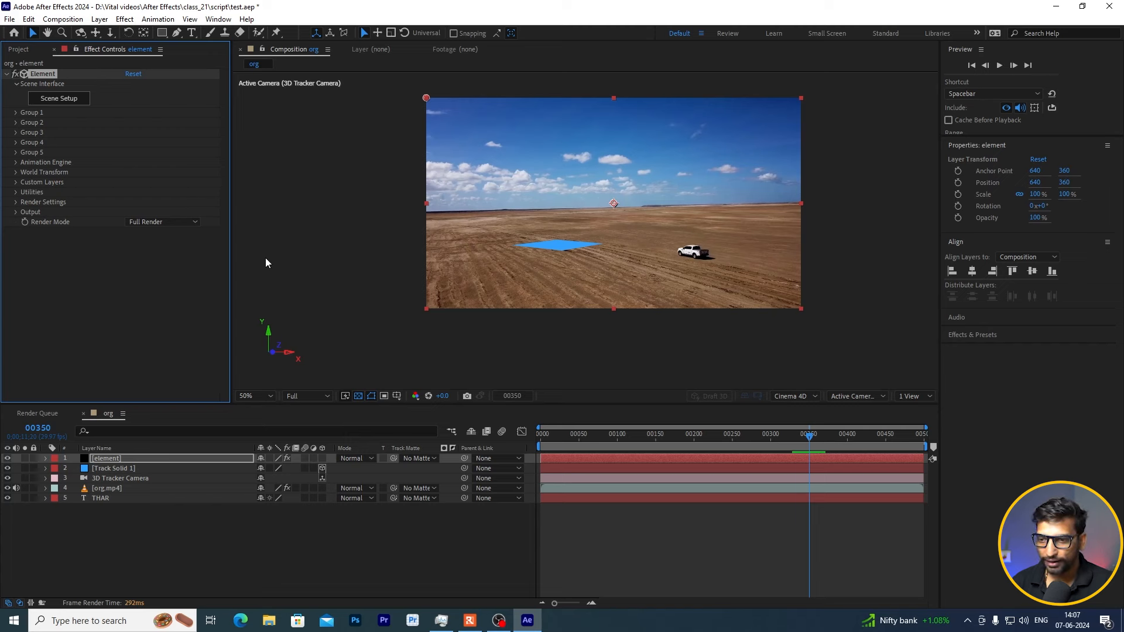
# Step: In Element's custom text and masks settings, assign the THAR layer as Path Layer 1
pyautogui.click(314, 397)
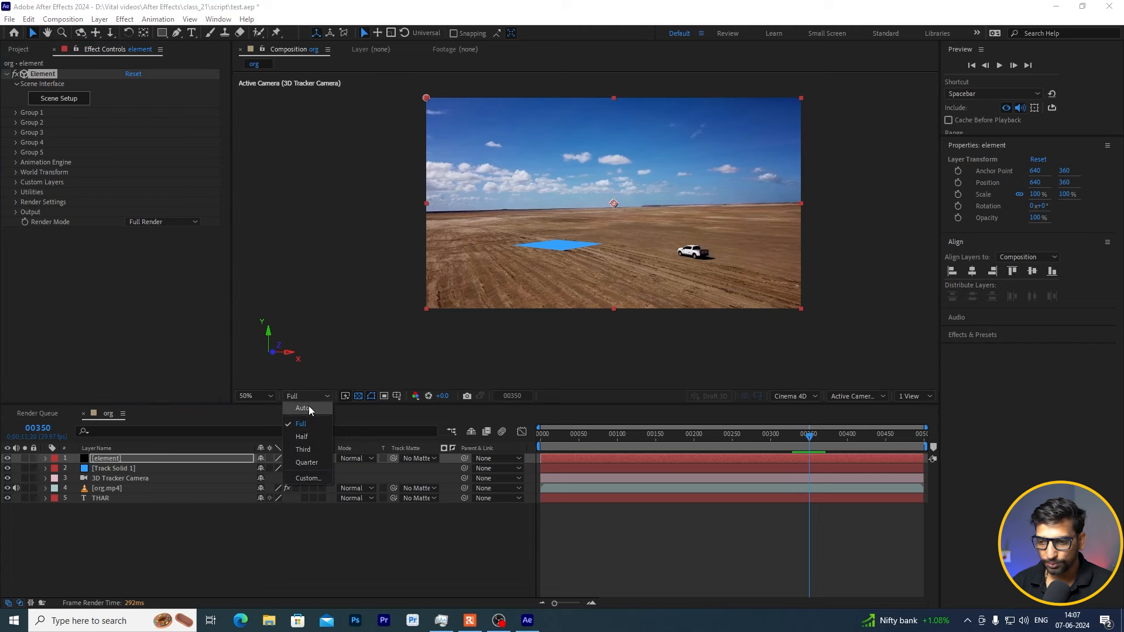
pyautogui.click(262, 395)
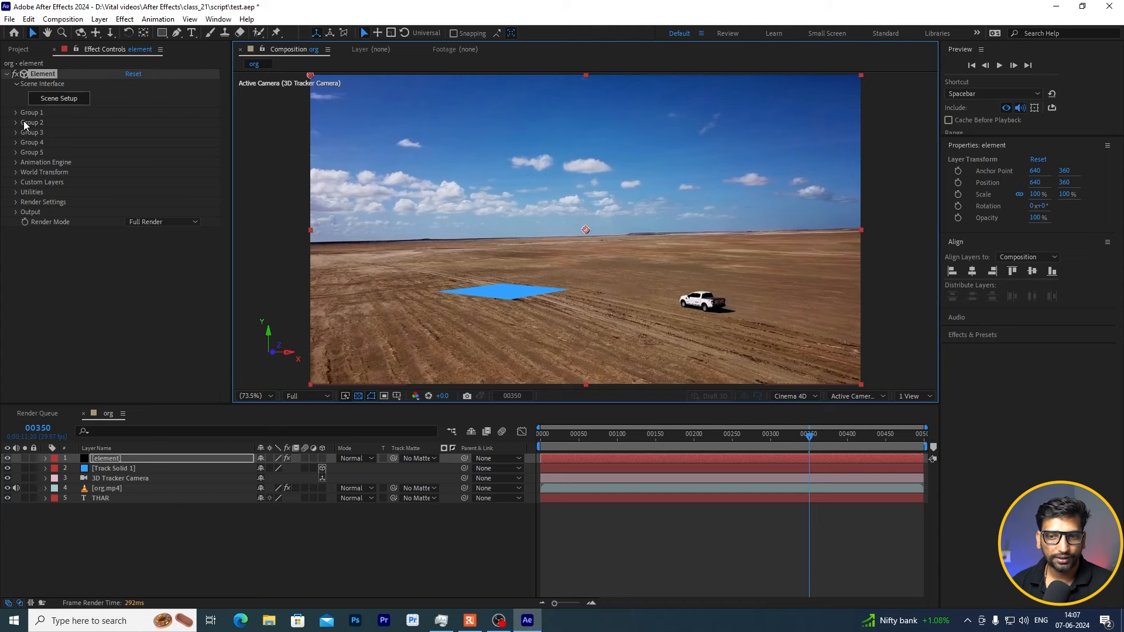
pyautogui.click(15, 184)
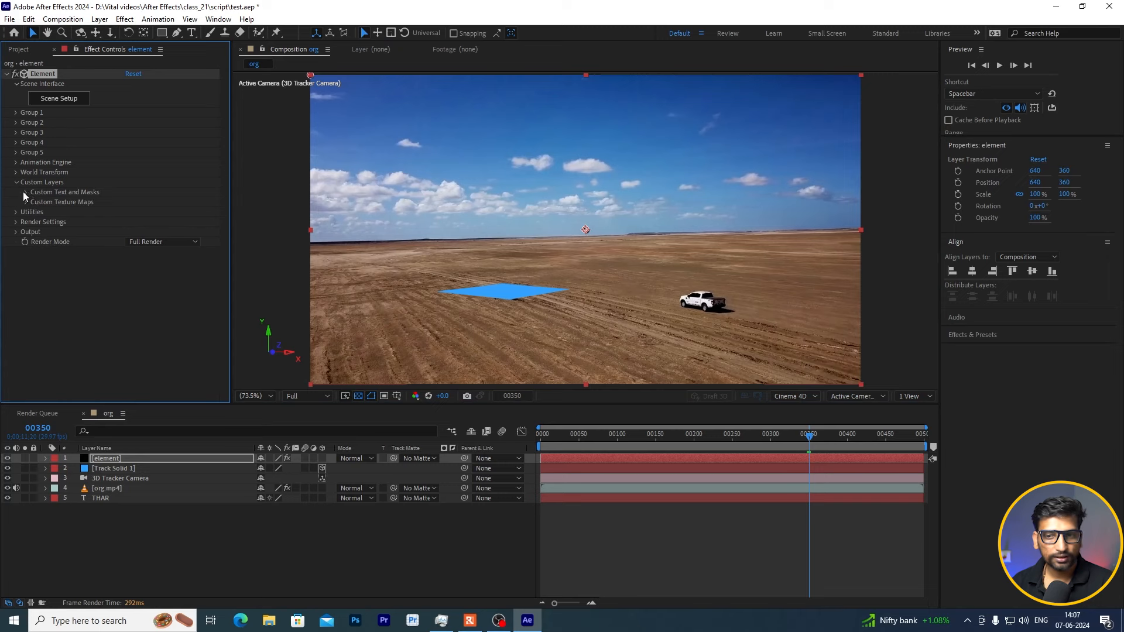
pyautogui.click(24, 191)
pyautogui.click(145, 202)
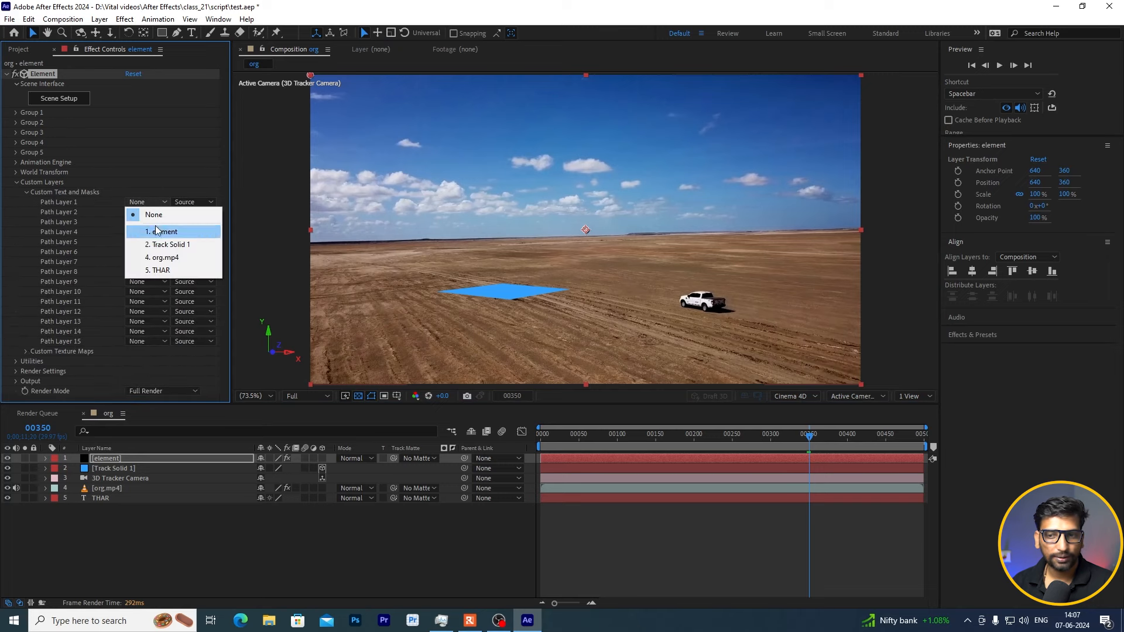
pyautogui.click(167, 272)
pyautogui.click(17, 182)
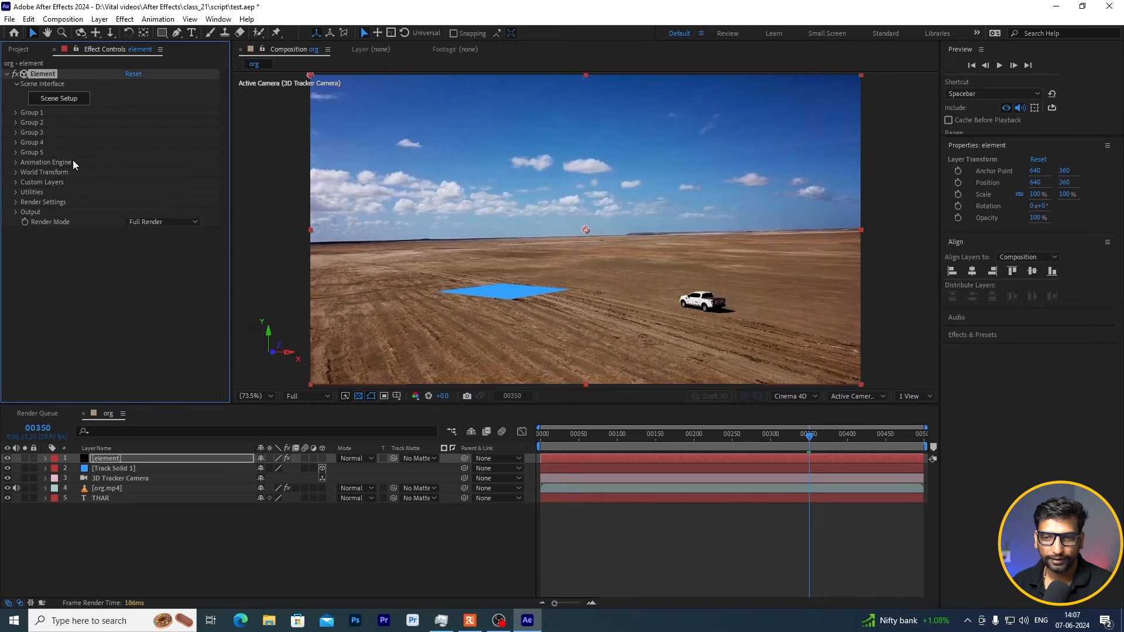
# Step: Open Element's Scene Setup and extrude the THAR text path into a 3D model
pyautogui.click(75, 101)
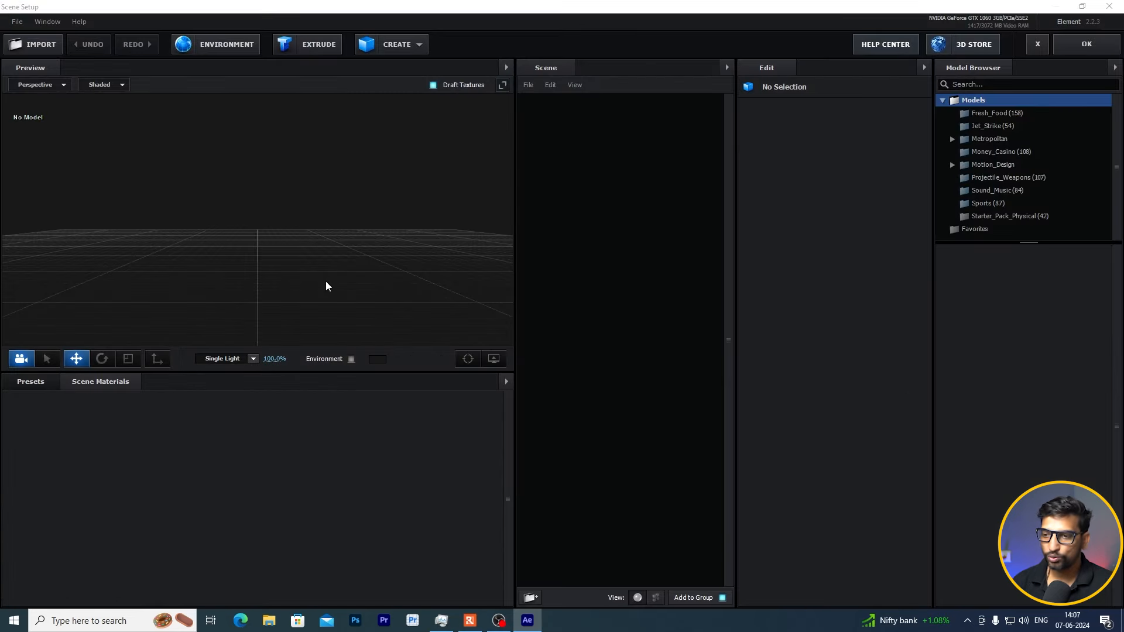
pyautogui.moveTo(341, 267); pyautogui.dragTo(323, 273)
pyautogui.click(307, 44)
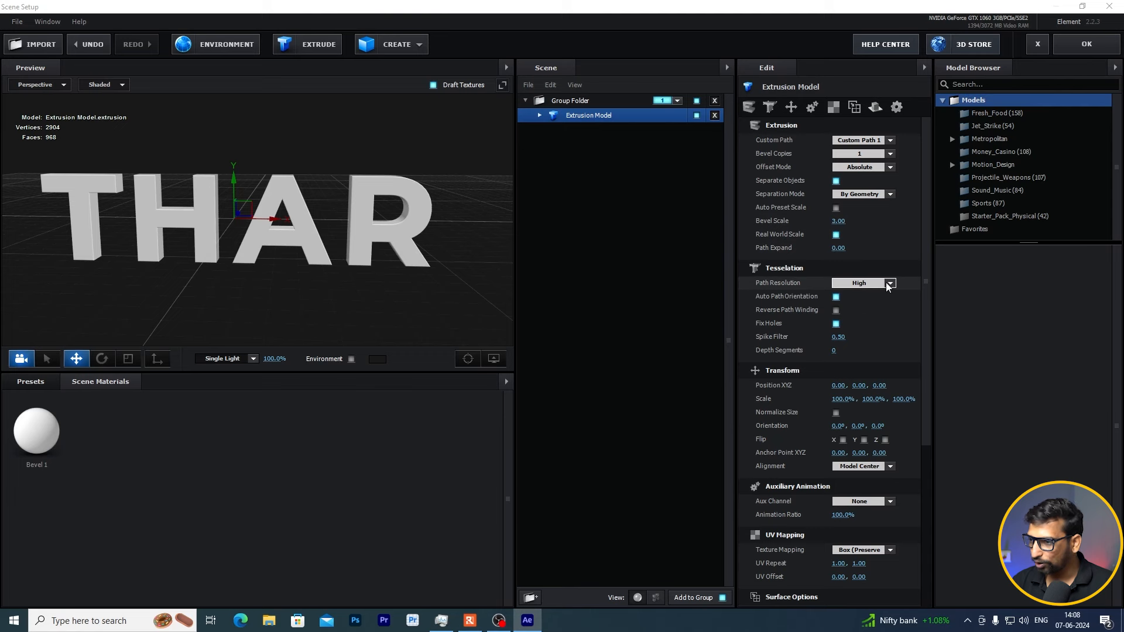
# Step: Set the extrusion model's Path Resolution to Extreme and its Alignment to Bottom
pyautogui.click(861, 283)
pyautogui.click(878, 347)
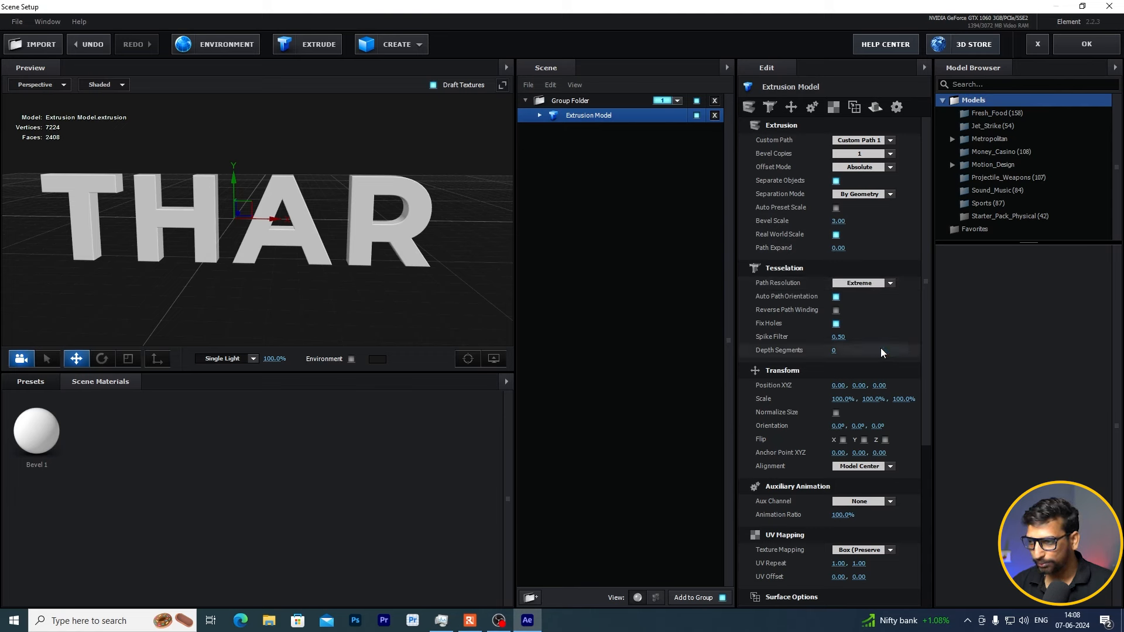
pyautogui.click(872, 467)
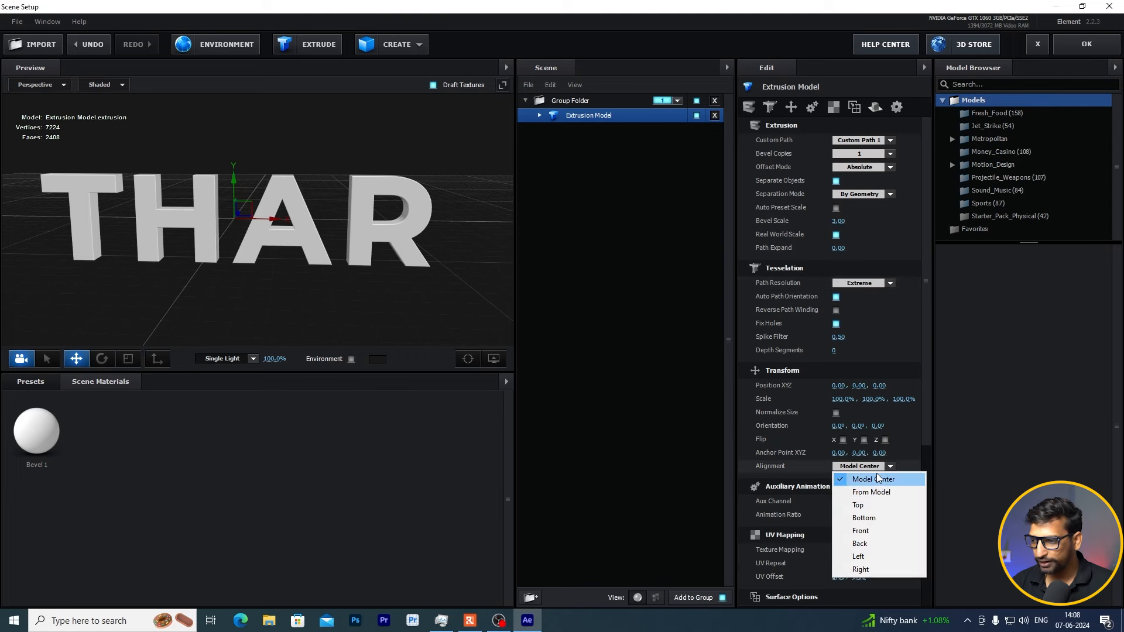
pyautogui.click(864, 518)
pyautogui.scroll(-5, 284, 284)
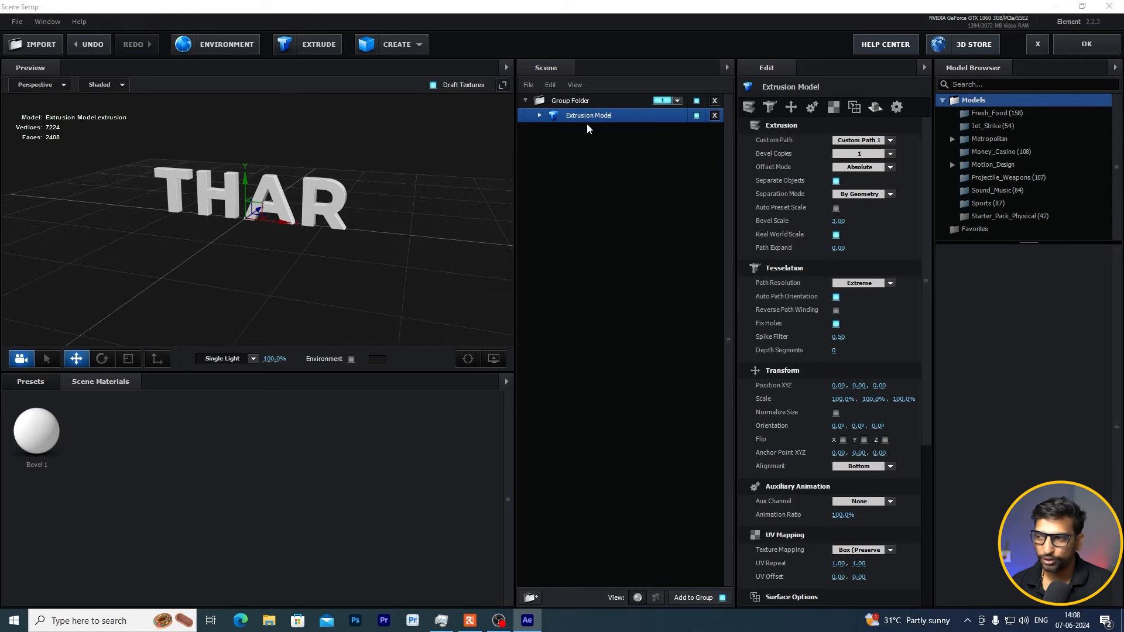
# Step: Set the Extrude value of the text model's Bevel 1 to 1.5
pyautogui.click(540, 115)
pyautogui.click(617, 131)
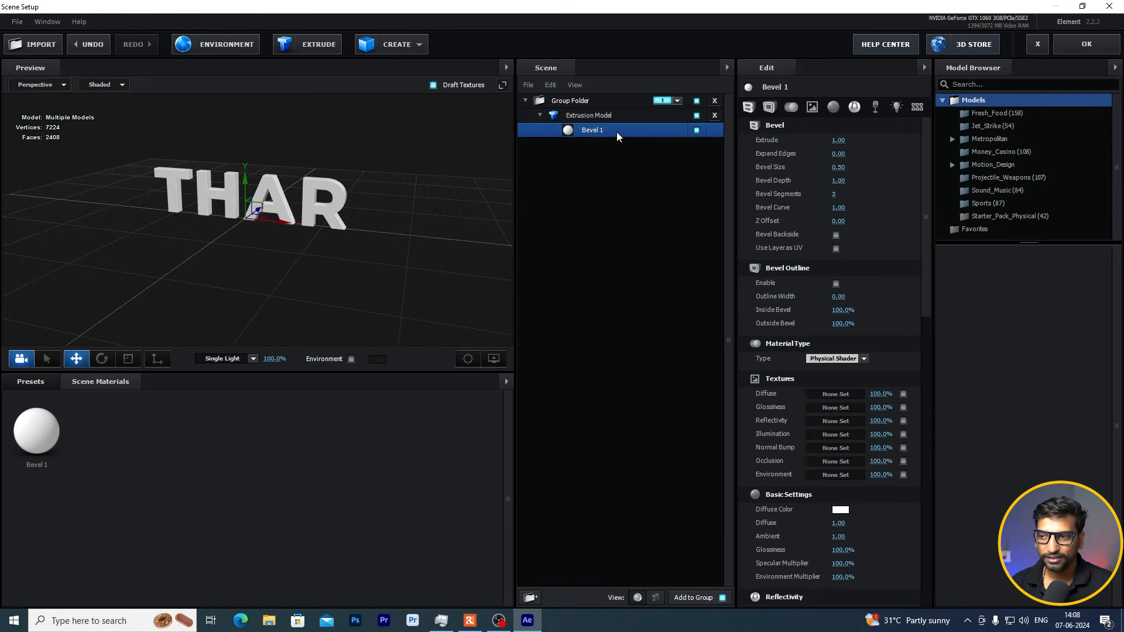
pyautogui.moveTo(363, 235); pyautogui.dragTo(303, 244)
pyautogui.scroll(5, 302, 244)
pyautogui.click(838, 140)
pyautogui.write('1.5')
pyautogui.press('Return')
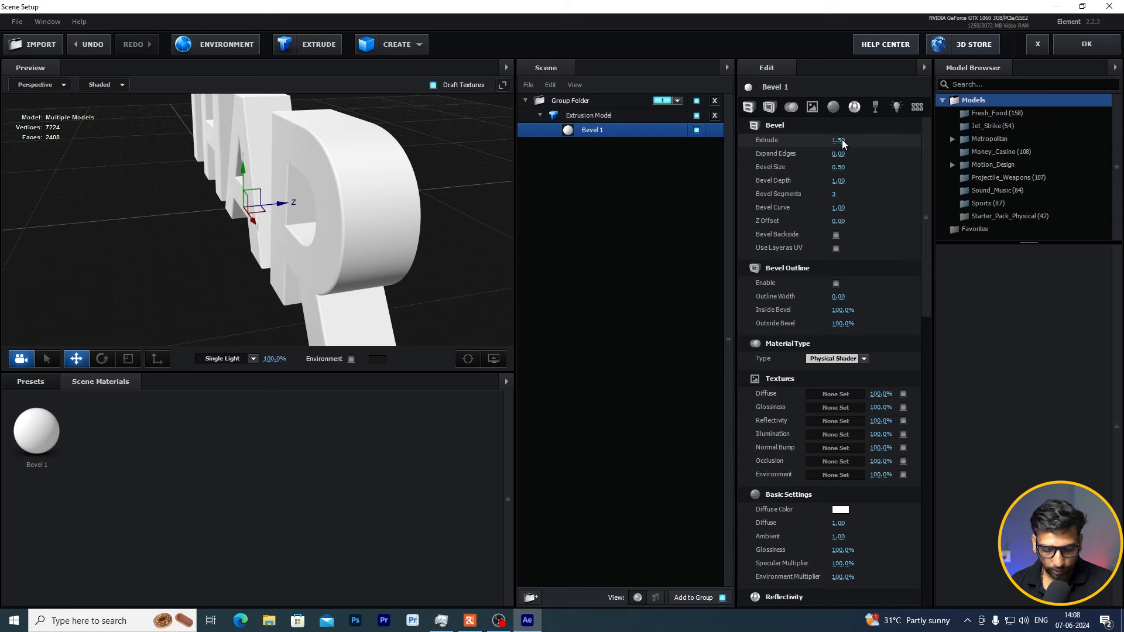
pyautogui.scroll(-3, 219, 199)
pyautogui.moveTo(218, 199); pyautogui.dragTo(367, 251)
pyautogui.scroll(-2, 368, 251)
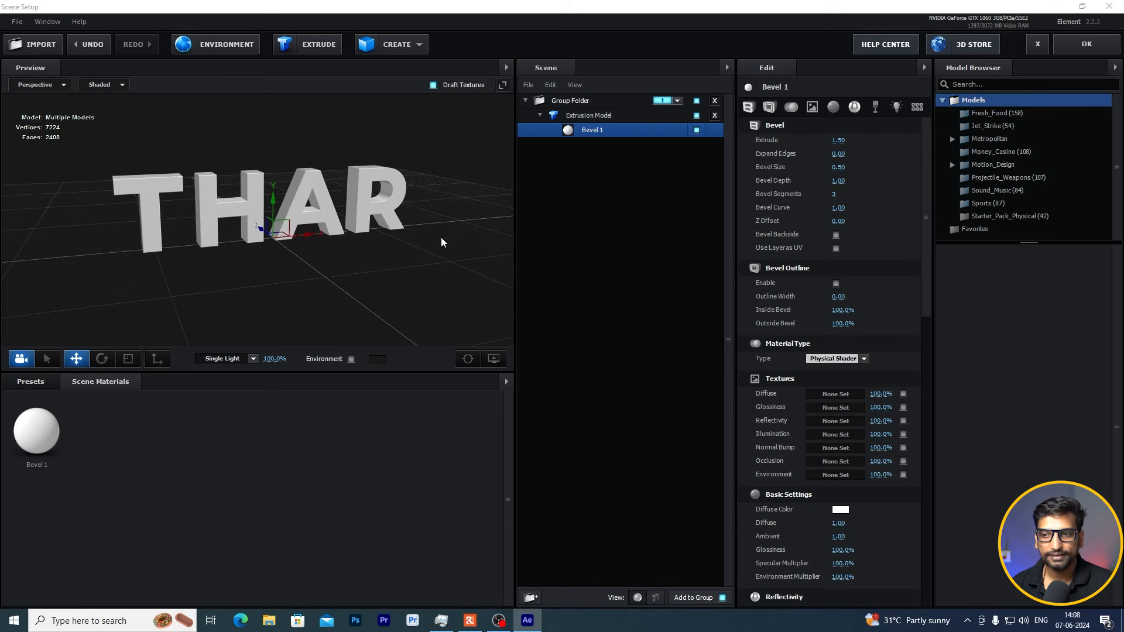
pyautogui.click(540, 115)
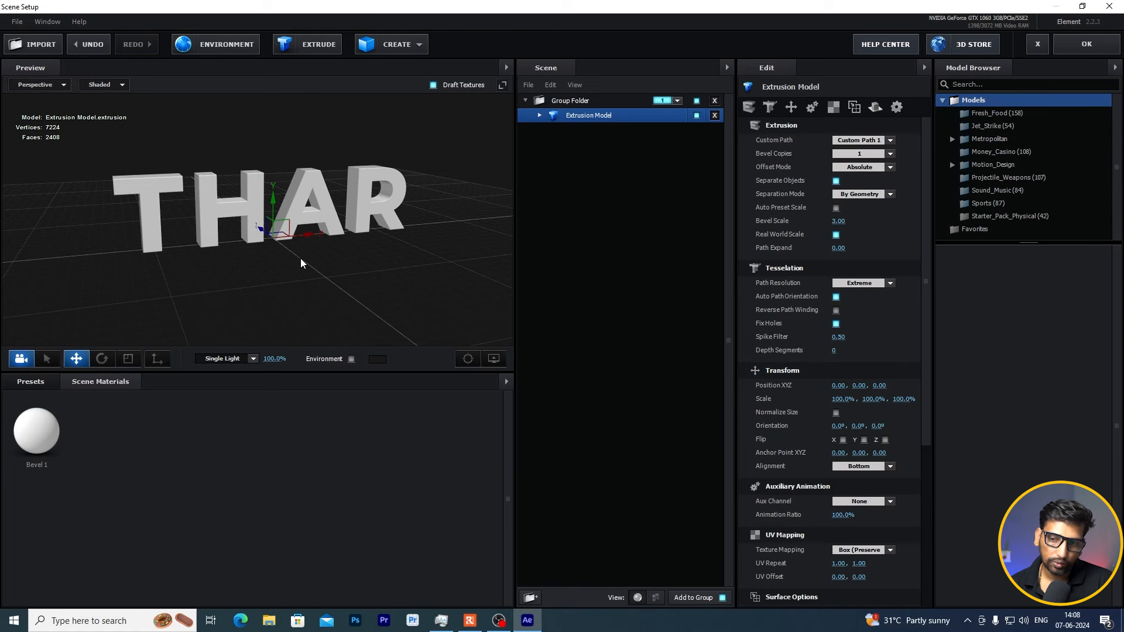
# Step: Create a plane model in the scene under the THAR text
pyautogui.click(406, 48)
pyautogui.click(545, 72)
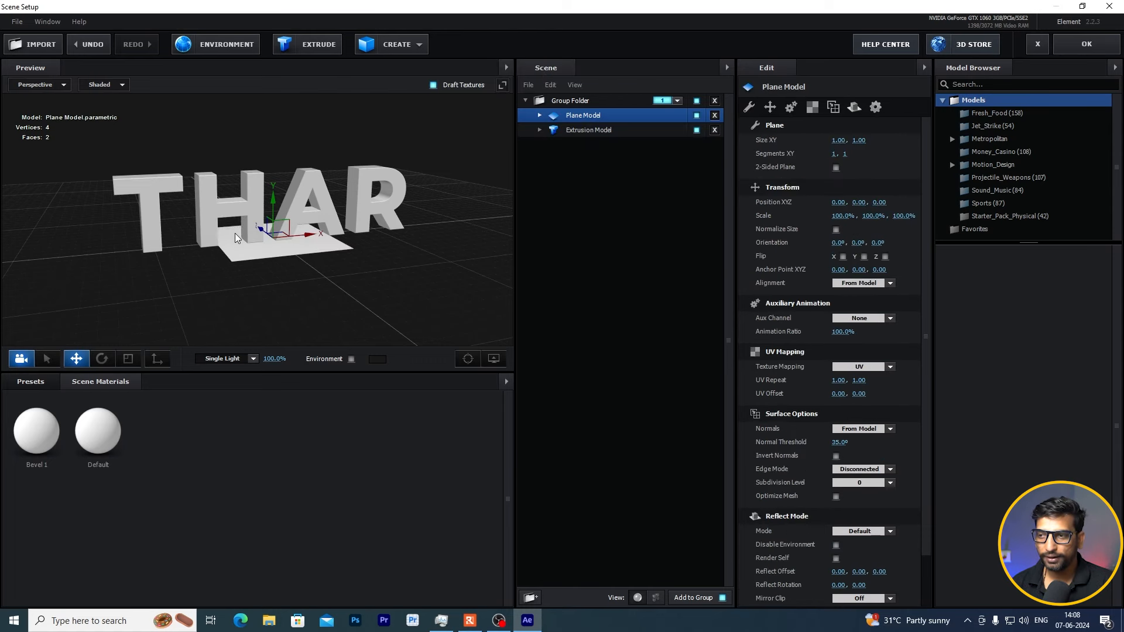
pyautogui.scroll(-3, 236, 237)
pyautogui.moveTo(247, 262); pyautogui.dragTo(251, 275)
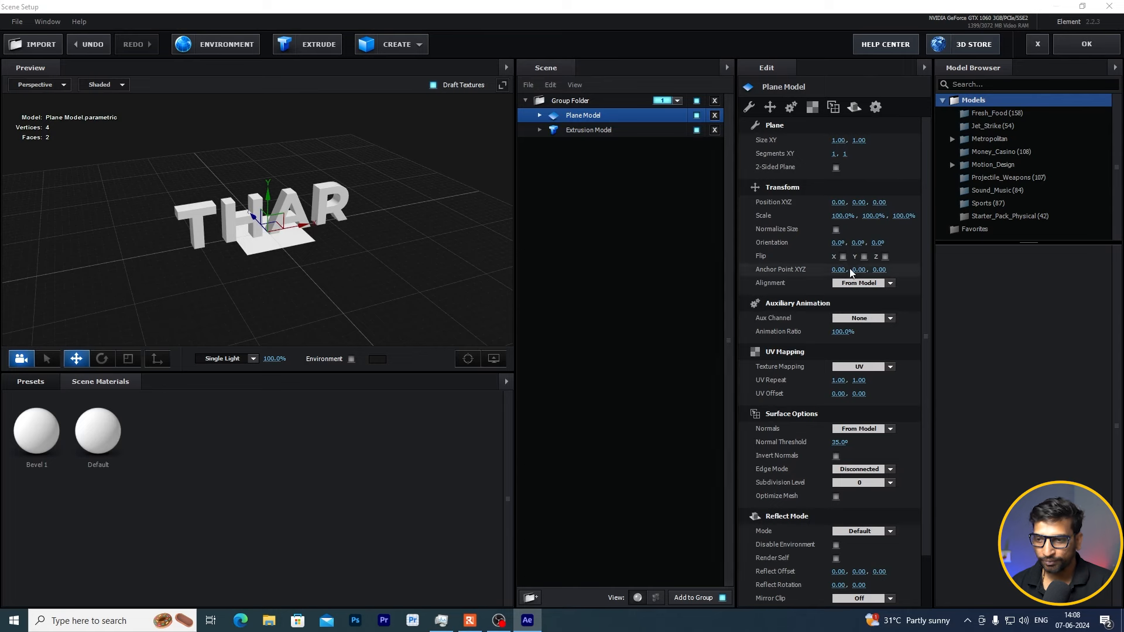
# Step: Scale the plane model to 500% on all axes
pyautogui.click(843, 216)
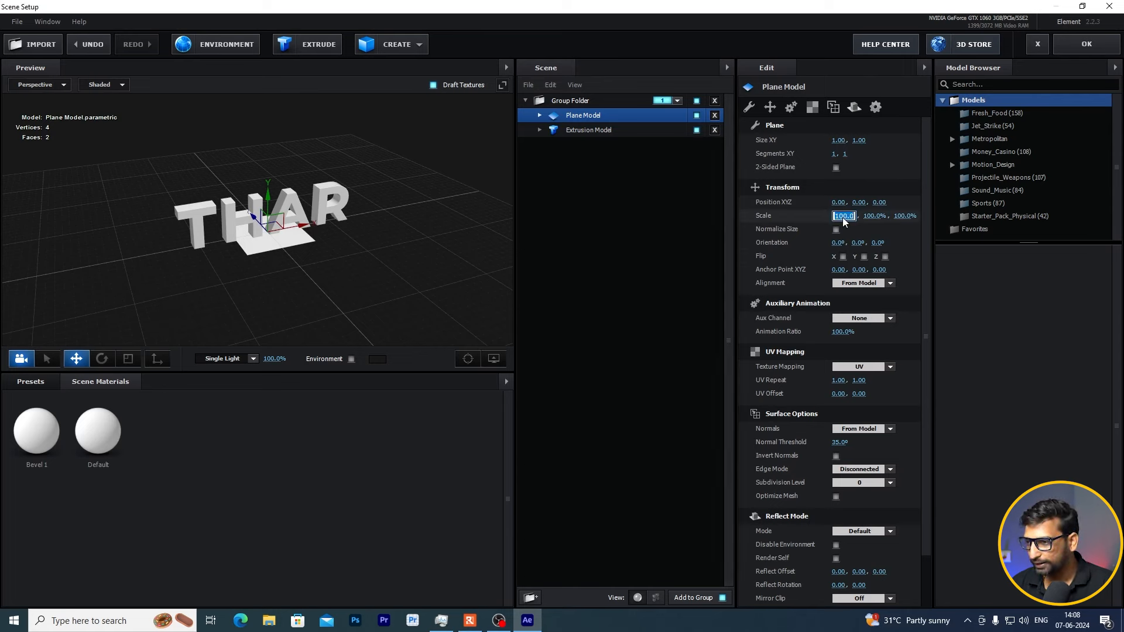
pyautogui.write('500')
pyautogui.press('Return')
pyautogui.scroll(-3, 421, 237)
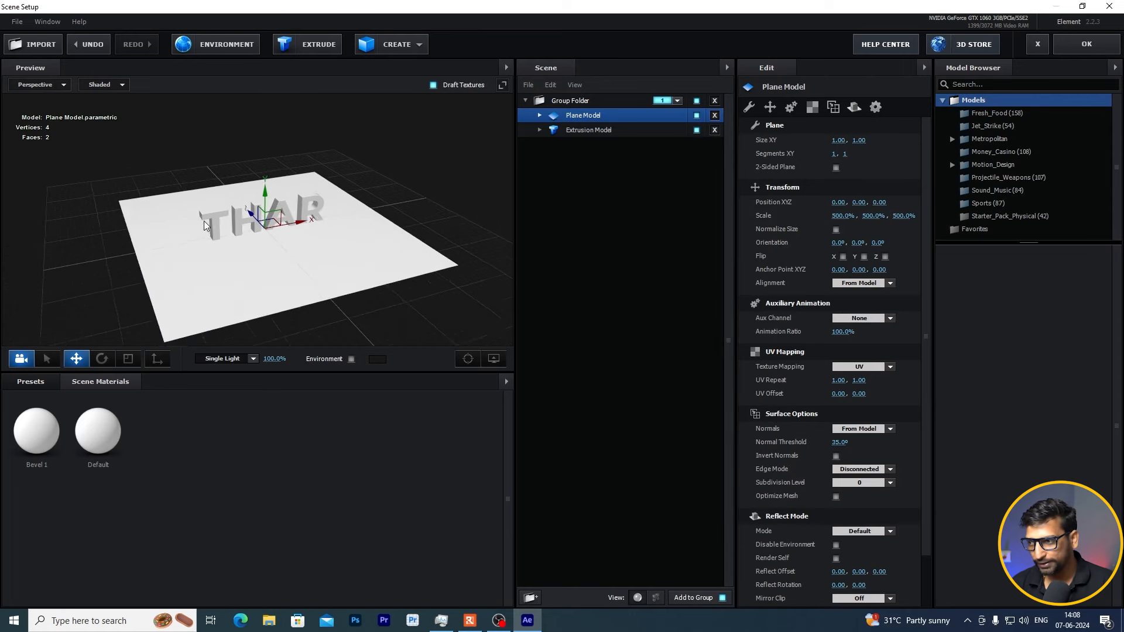
pyautogui.moveTo(184, 210); pyautogui.dragTo(218, 232)
pyautogui.scroll(4, 326, 271)
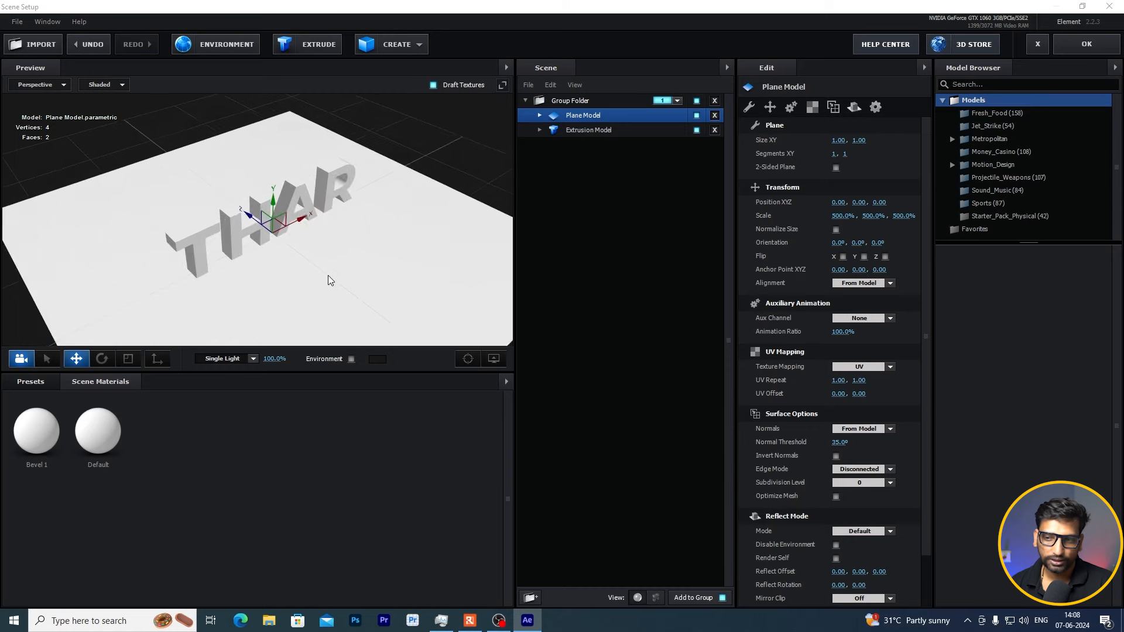
# Step: Move the plane model out of the text's group folder and assign it to group 5
pyautogui.moveTo(325, 271); pyautogui.dragTo(264, 242)
pyautogui.moveTo(298, 279); pyautogui.dragTo(262, 213)
pyautogui.moveTo(358, 218); pyautogui.dragTo(319, 261)
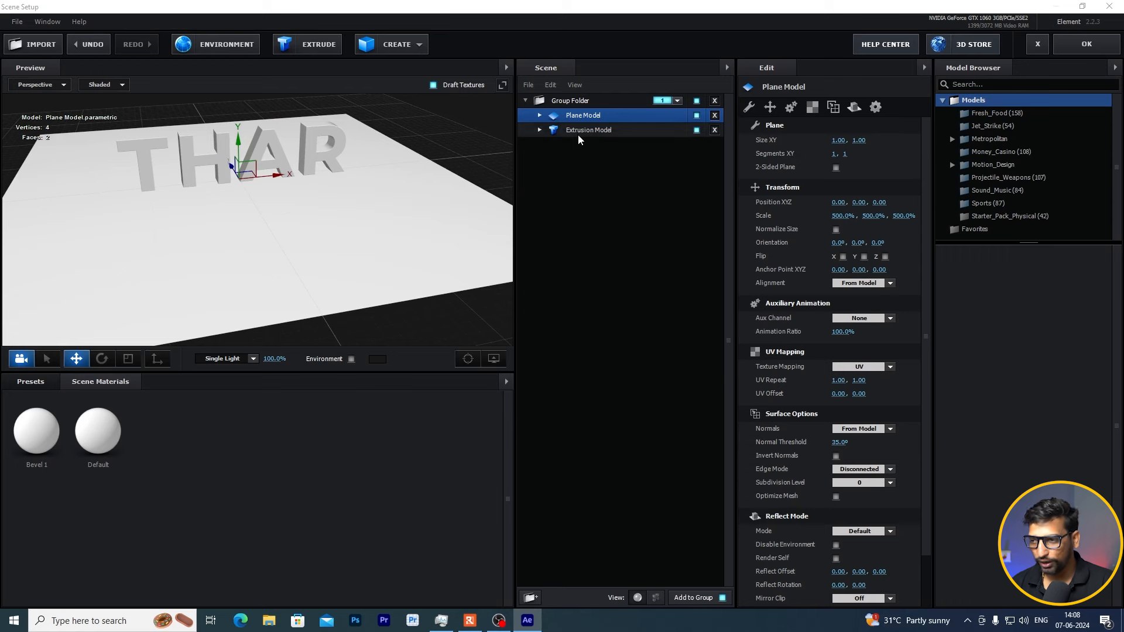
pyautogui.moveTo(583, 115); pyautogui.dragTo(590, 181)
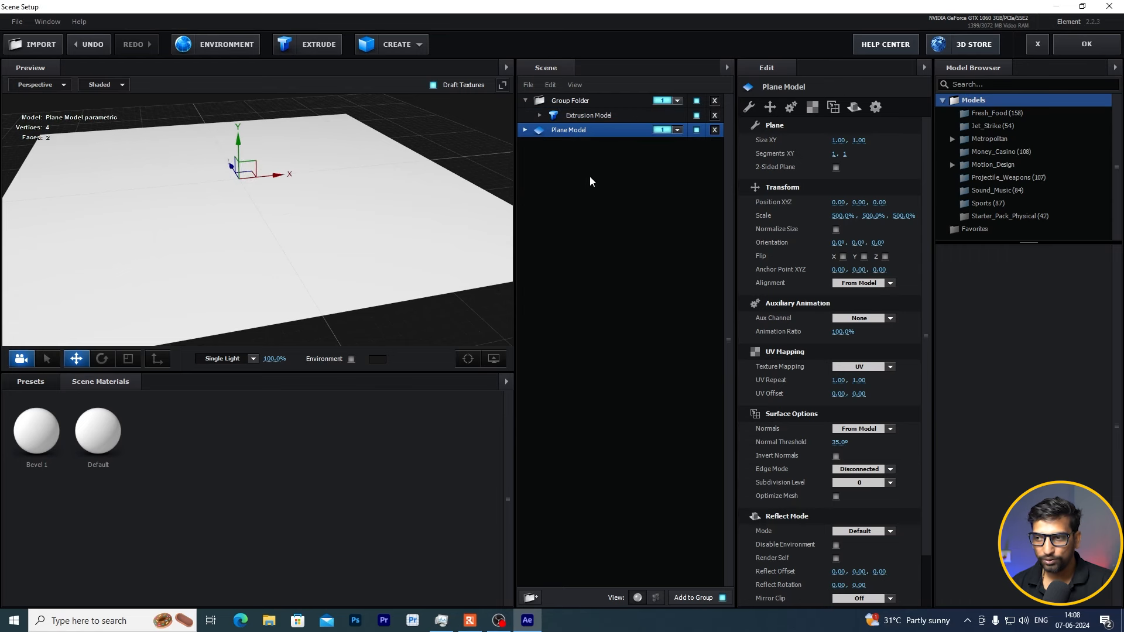
pyautogui.click(676, 131)
pyautogui.click(737, 147)
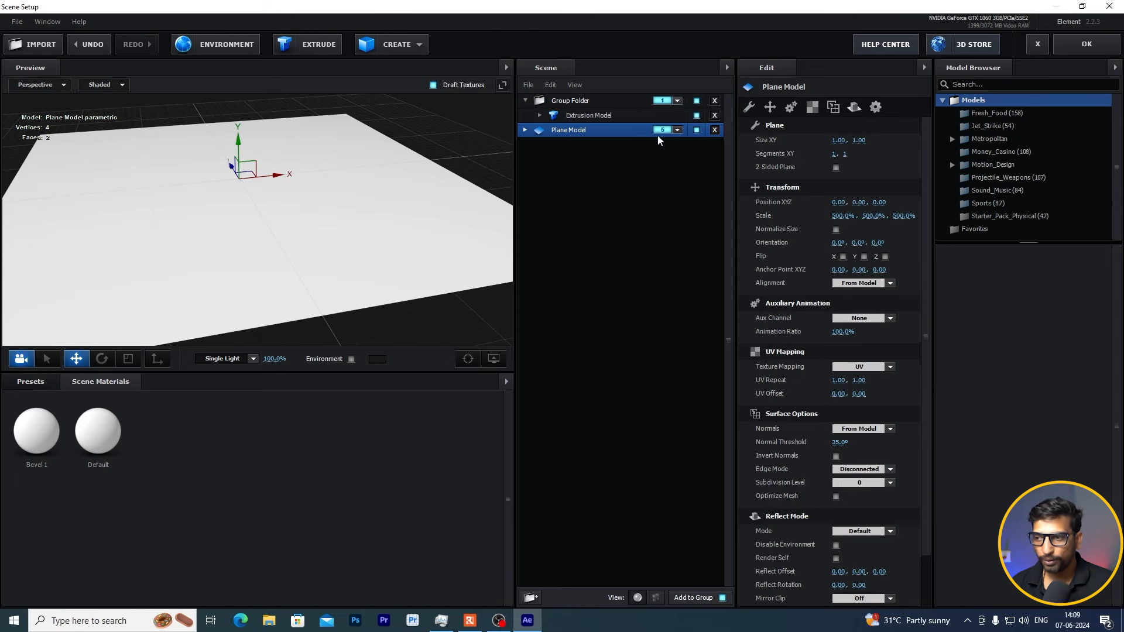
# Step: Accept the Element scene with the extruded text and plane, and go to frame 353
pyautogui.click(1101, 48)
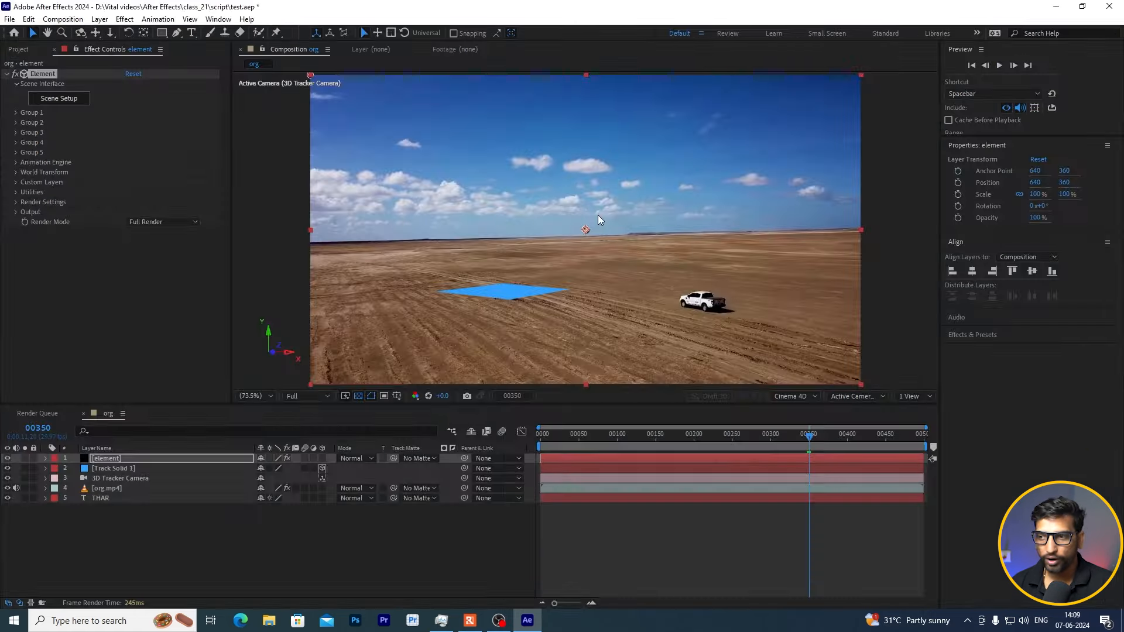
pyautogui.moveTo(451, 290); pyautogui.dragTo(497, 273)
pyautogui.click(810, 434)
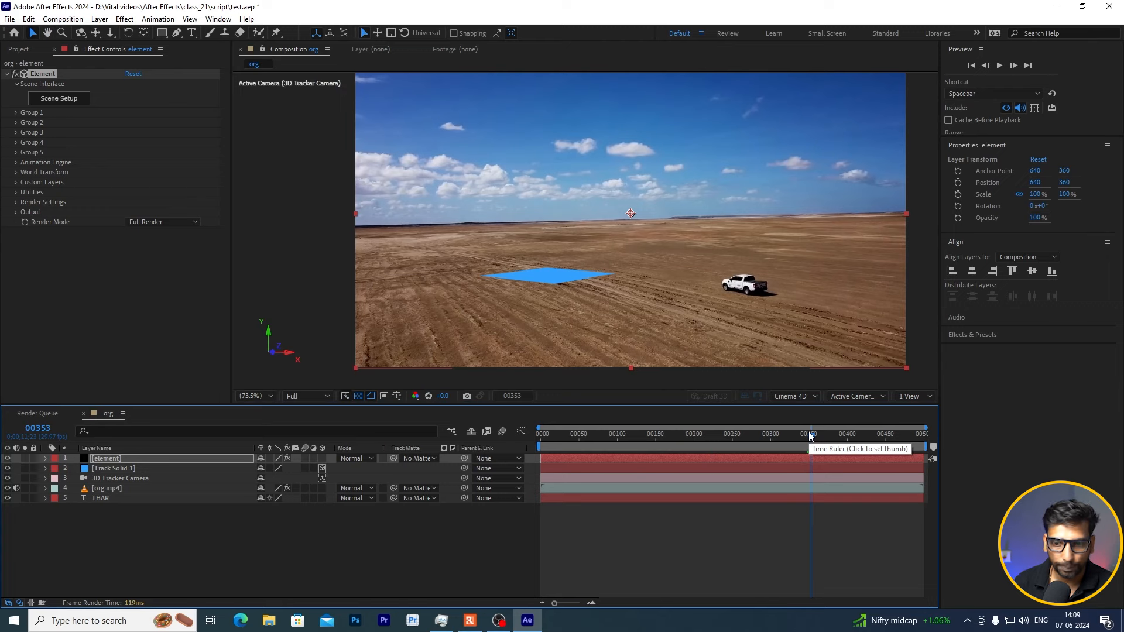
# Step: Create a group null for Element's Group 1 and save the project
pyautogui.click(16, 112)
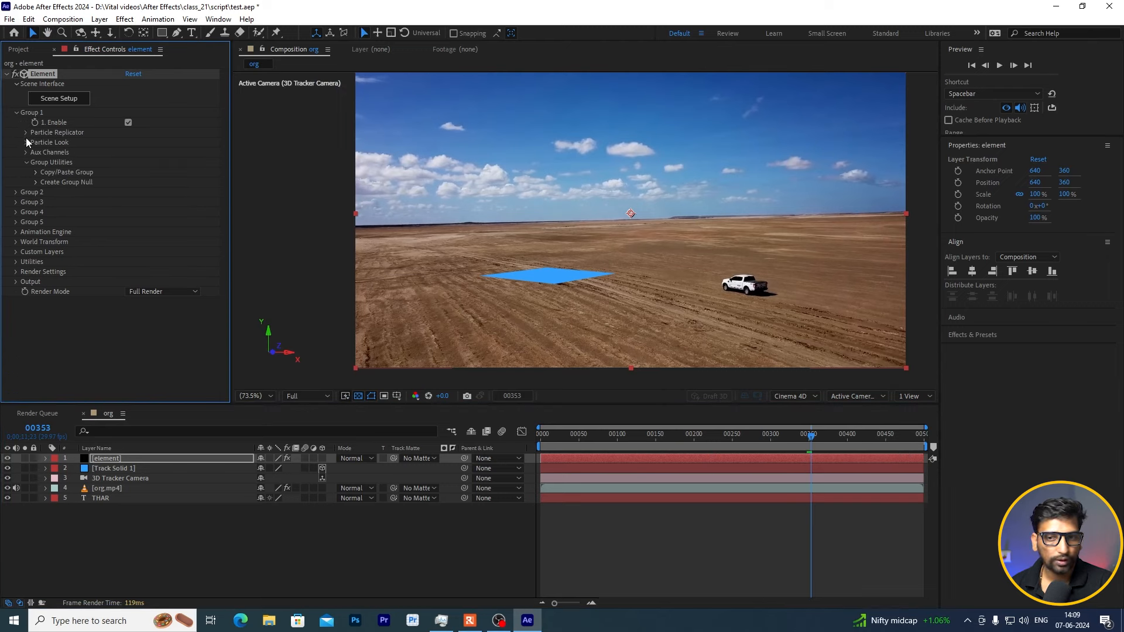
pyautogui.click(36, 182)
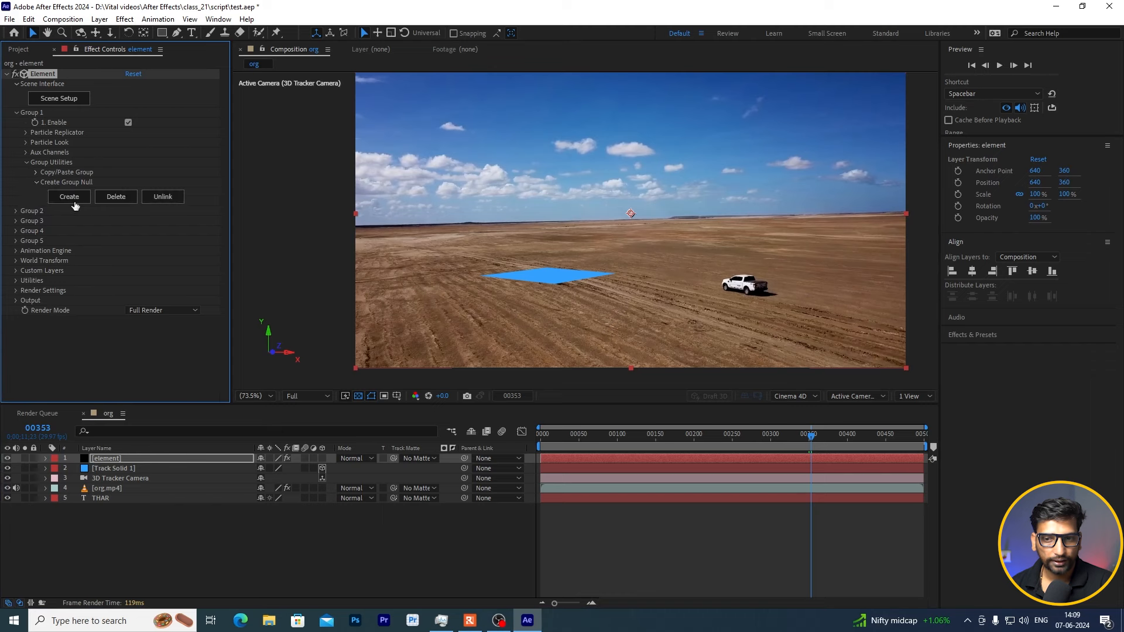
pyautogui.click(71, 199)
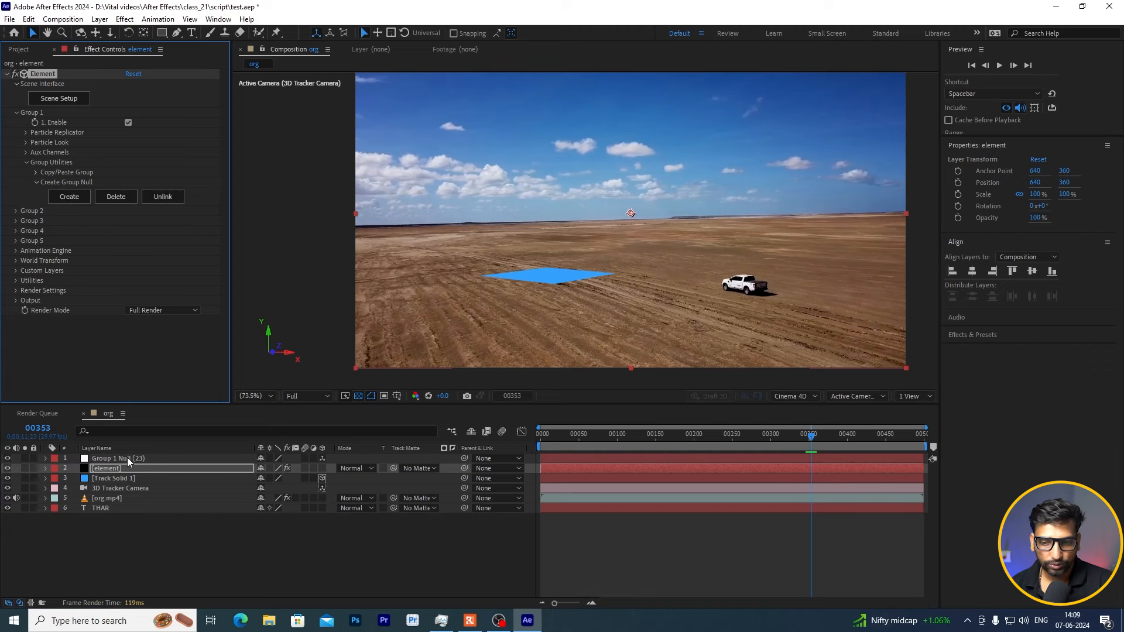
pyautogui.click(184, 557)
pyautogui.hotkey('ctrl', 's')
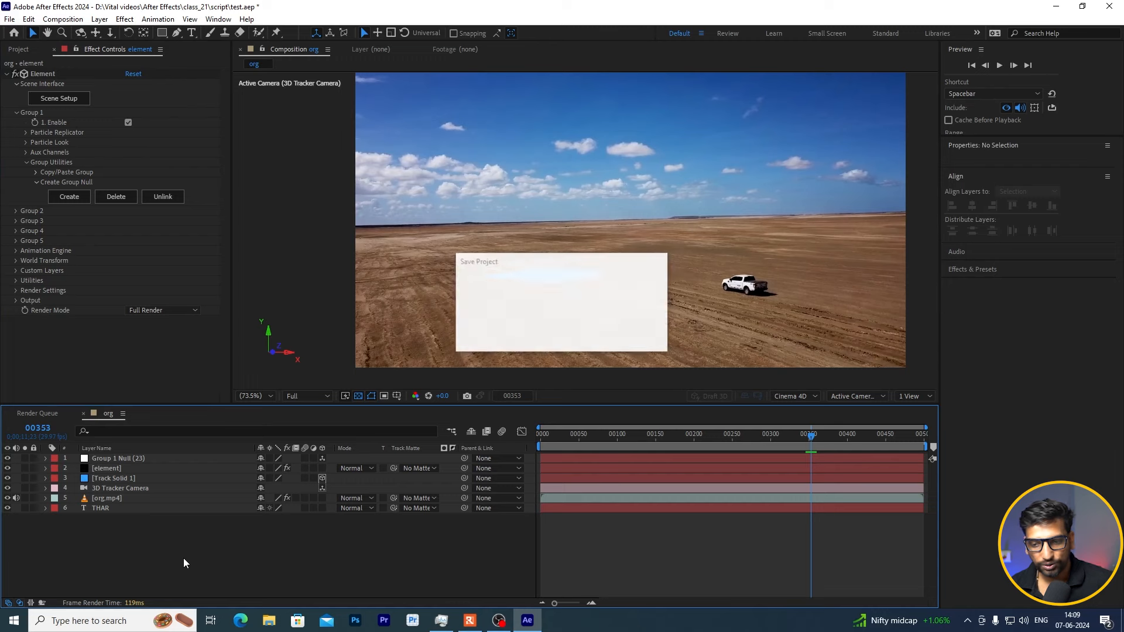
# Step: Copy the position of Track Solid 1 and move that layer to the bottom of the layer stack
pyautogui.click(136, 478)
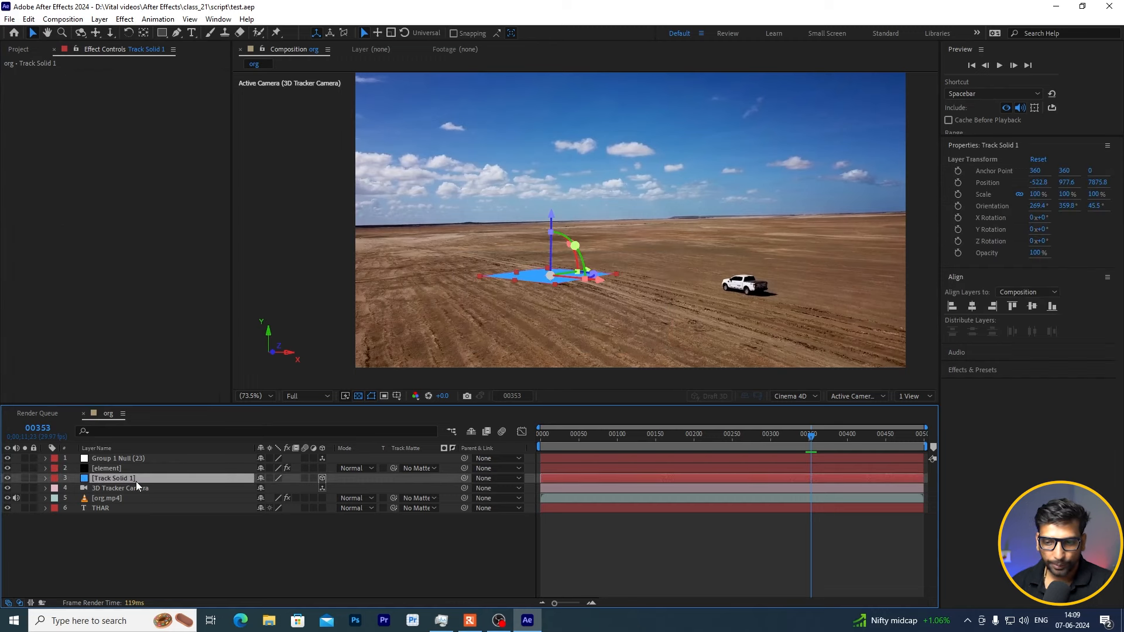
pyautogui.press('p')
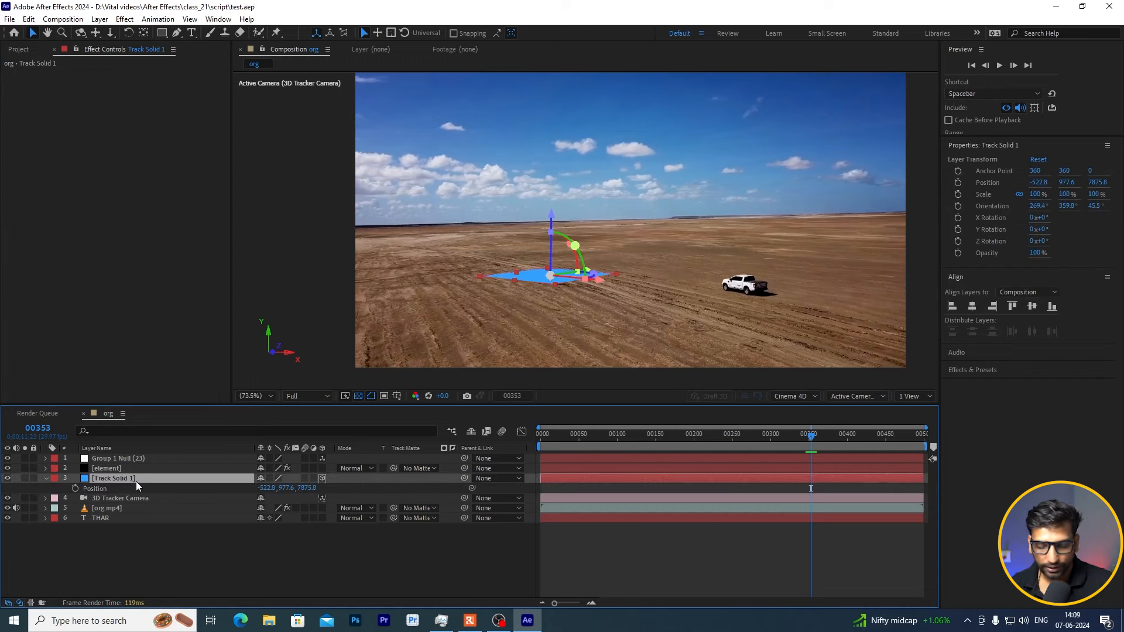
pyautogui.click(96, 489)
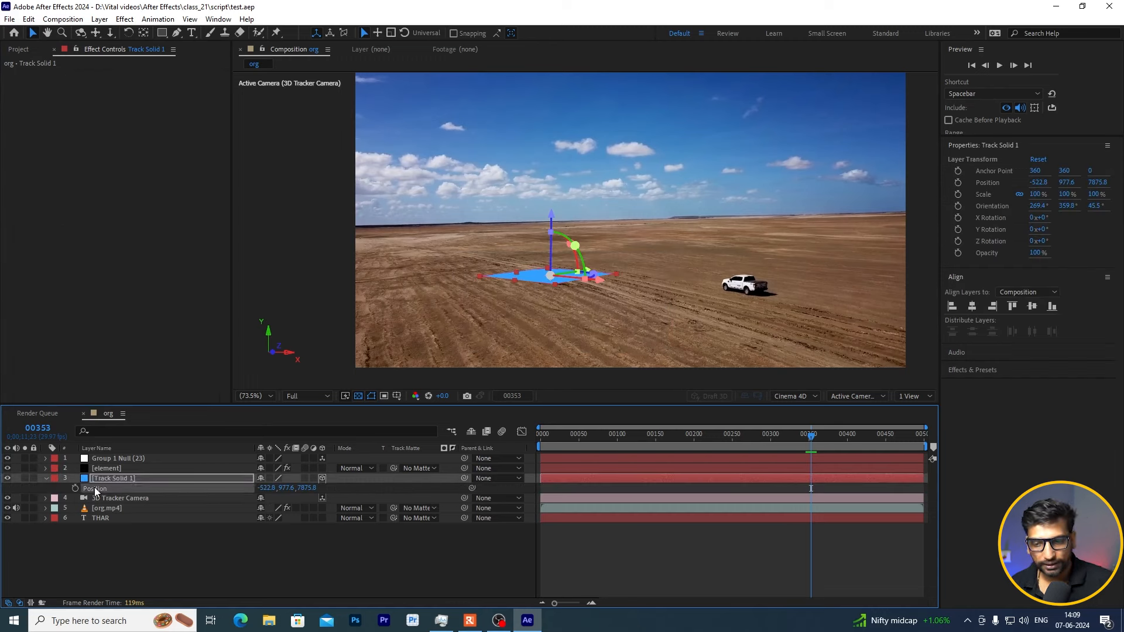
pyautogui.click(44, 480)
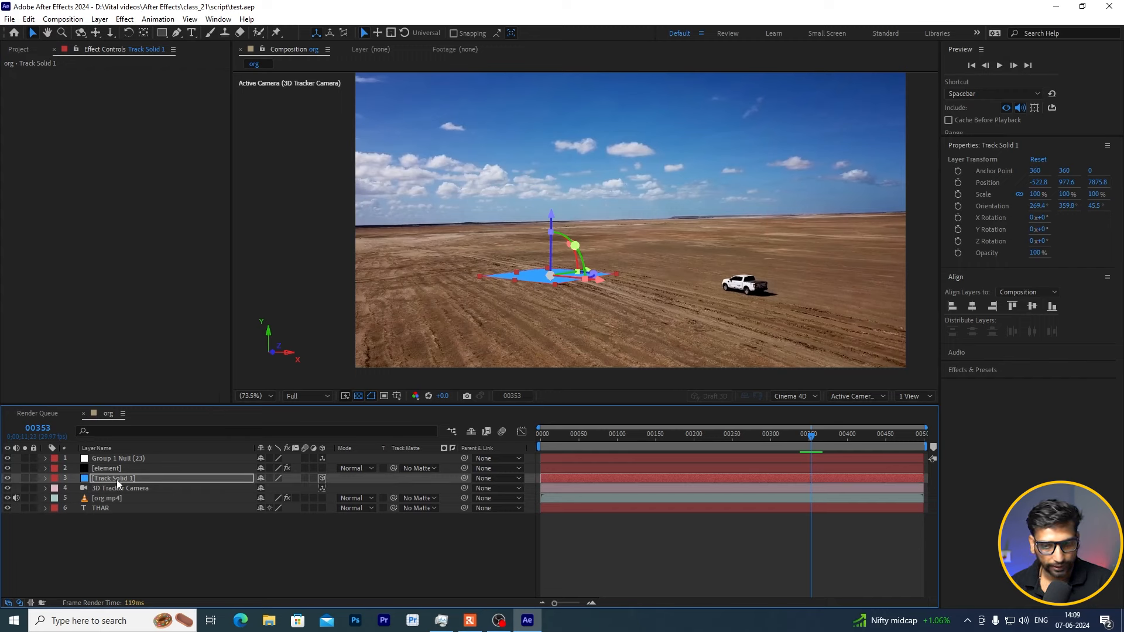
pyautogui.moveTo(117, 479); pyautogui.dragTo(119, 523)
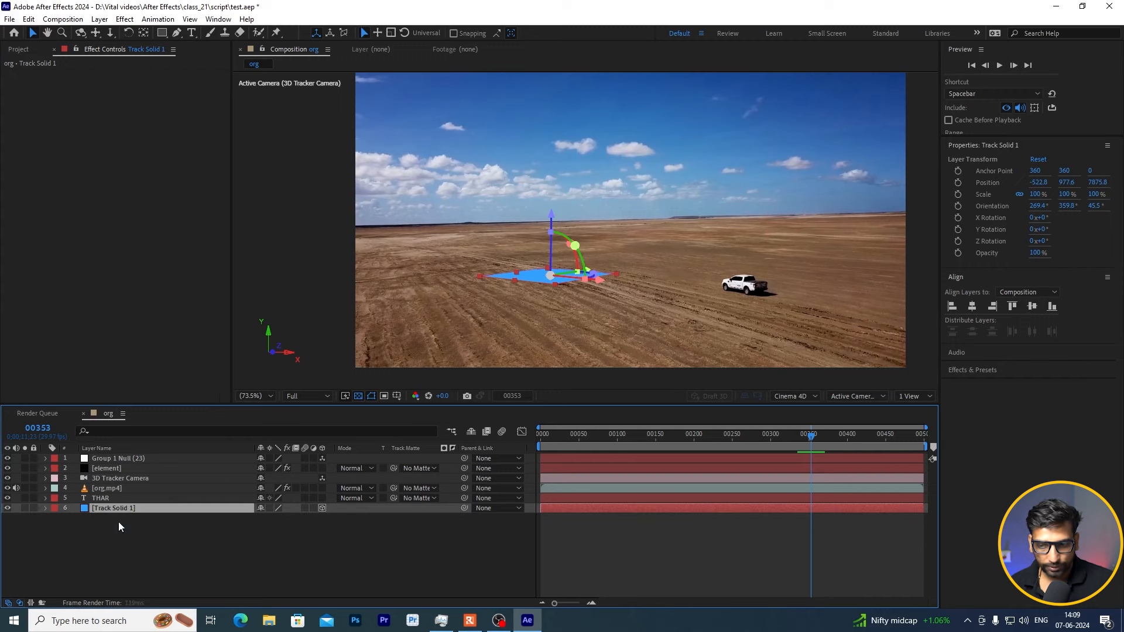
# Step: Paste the copied track solid position onto the Group 1 null and check the text's placement at frame 391
pyautogui.click(148, 465)
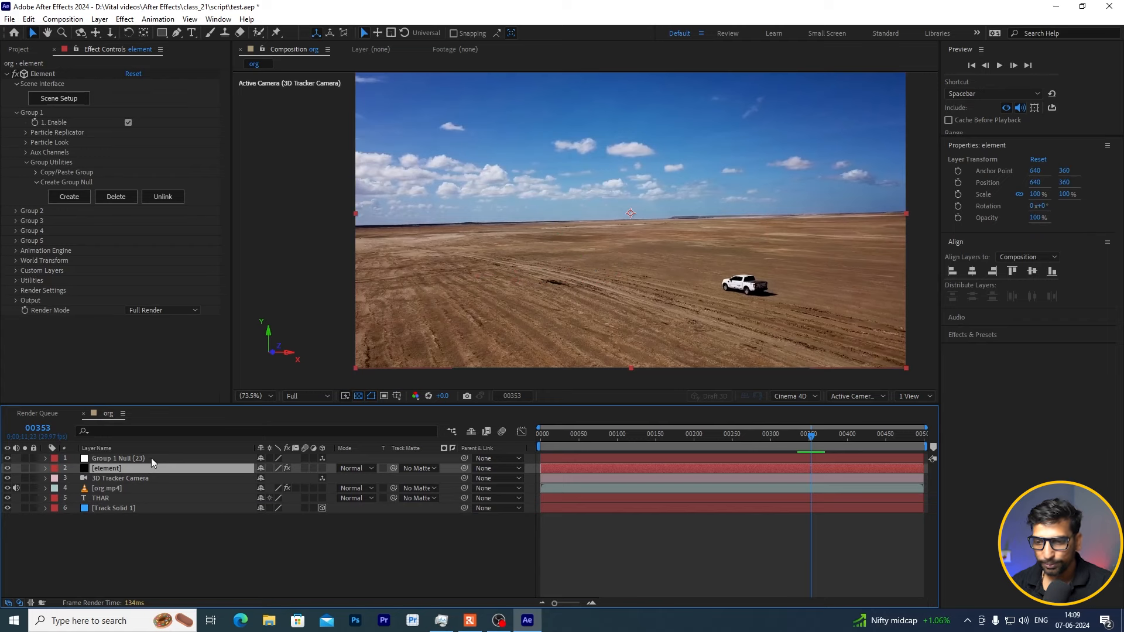
pyautogui.click(151, 458)
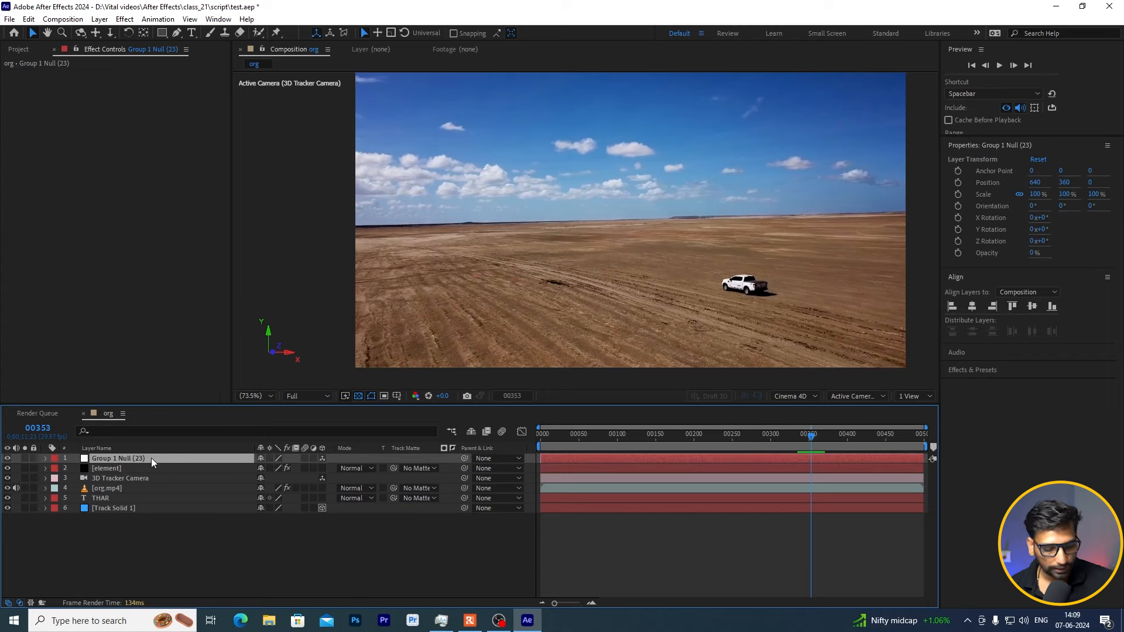
pyautogui.press('Return')
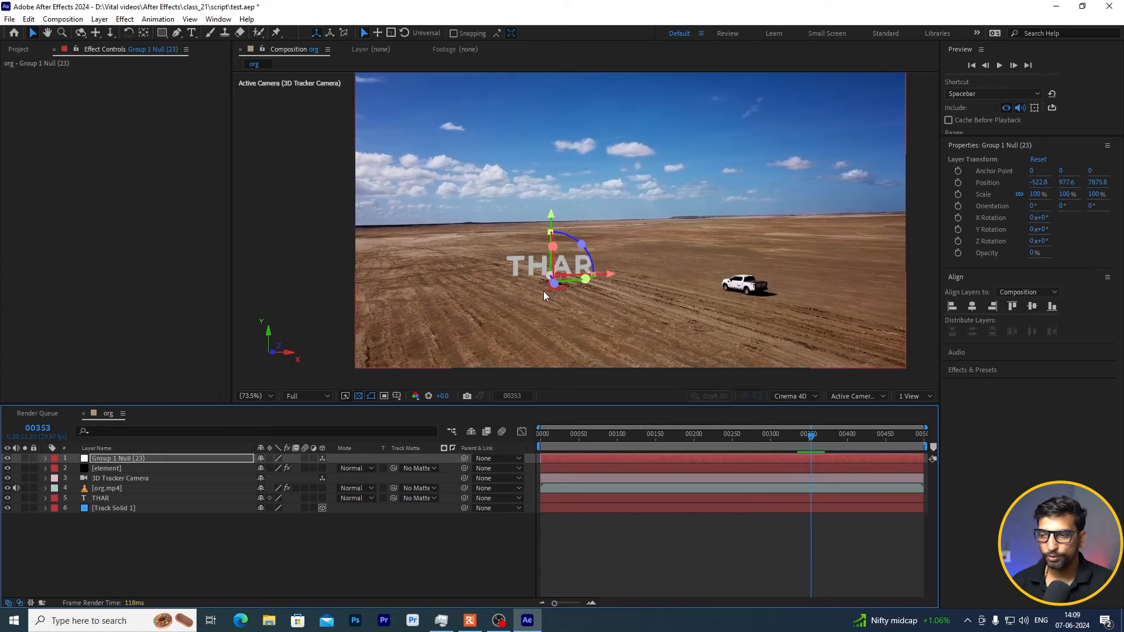
pyautogui.scroll(2, 567, 308)
pyautogui.scroll(-3, 567, 307)
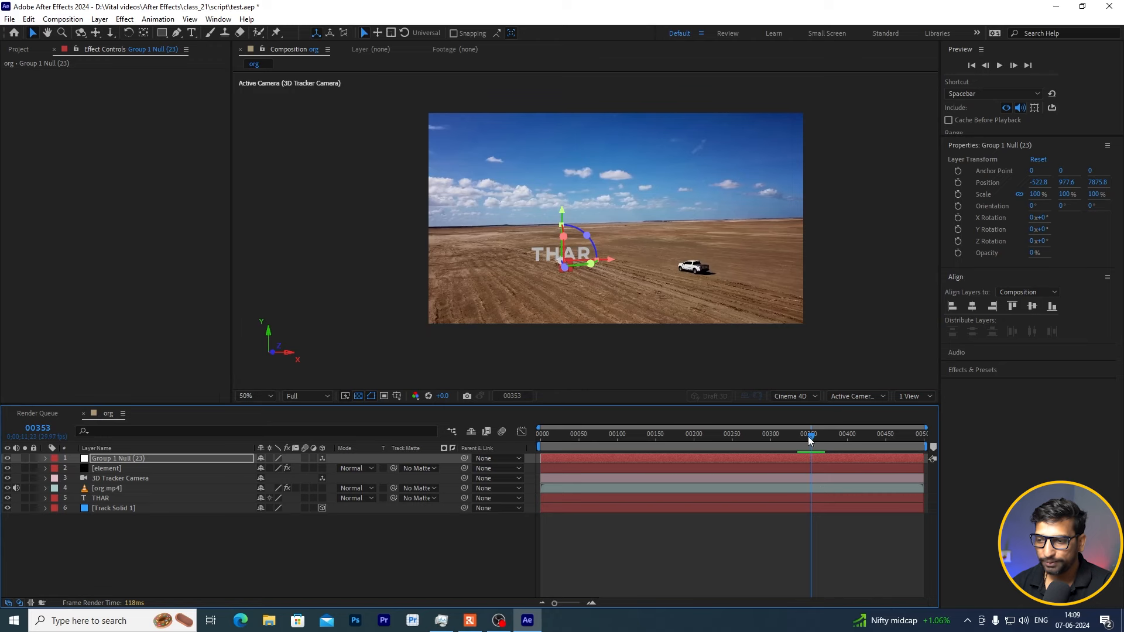
pyautogui.moveTo(811, 436); pyautogui.dragTo(841, 451)
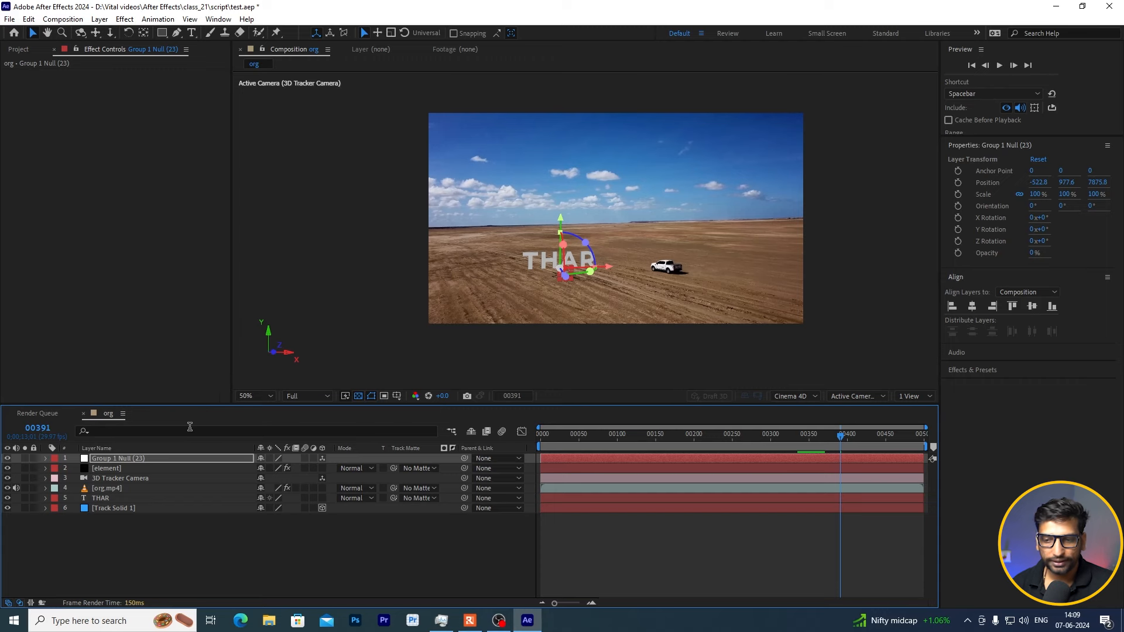
# Step: Set the Particle Size of Group 1 in the element layer's Particle Look settings to 40
pyautogui.click(124, 469)
pyautogui.click(127, 458)
pyautogui.click(122, 469)
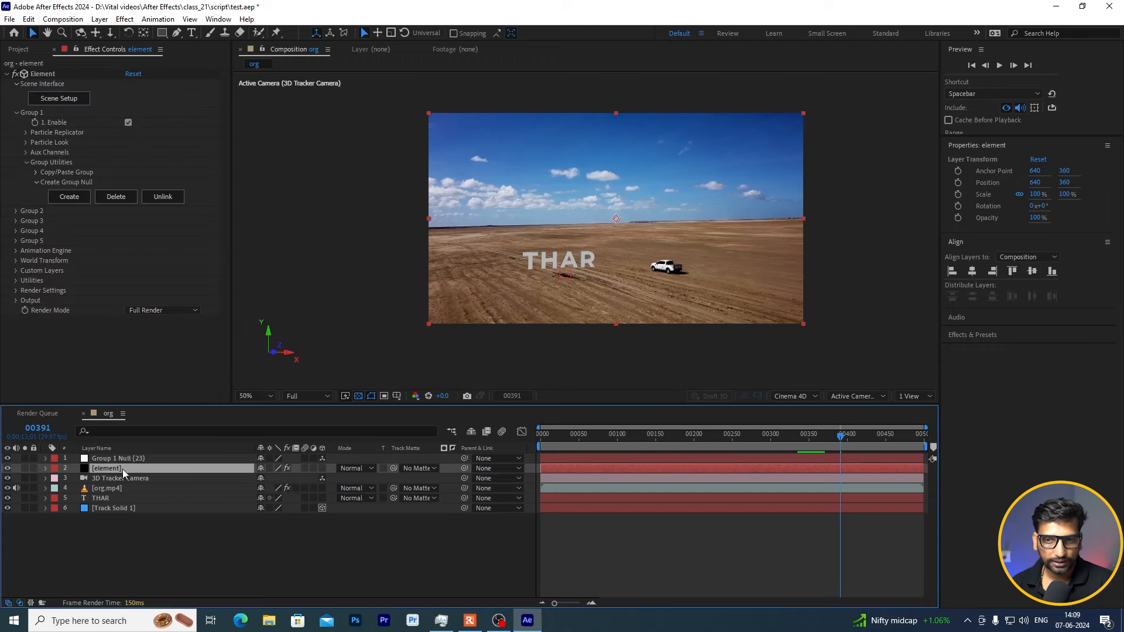
pyautogui.click(25, 163)
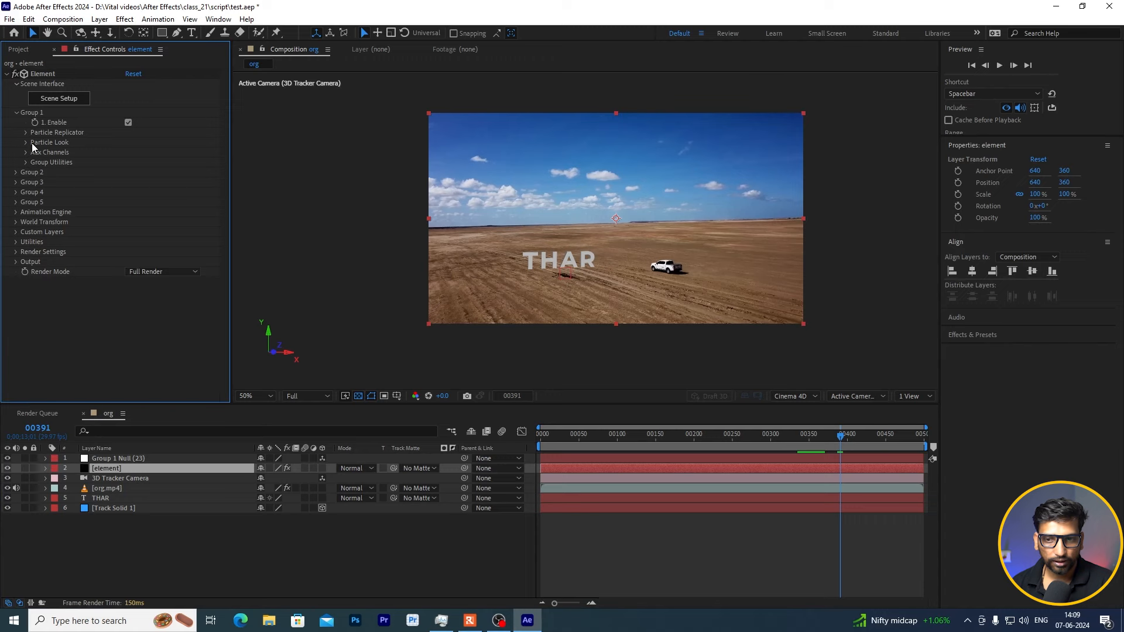
pyautogui.click(26, 142)
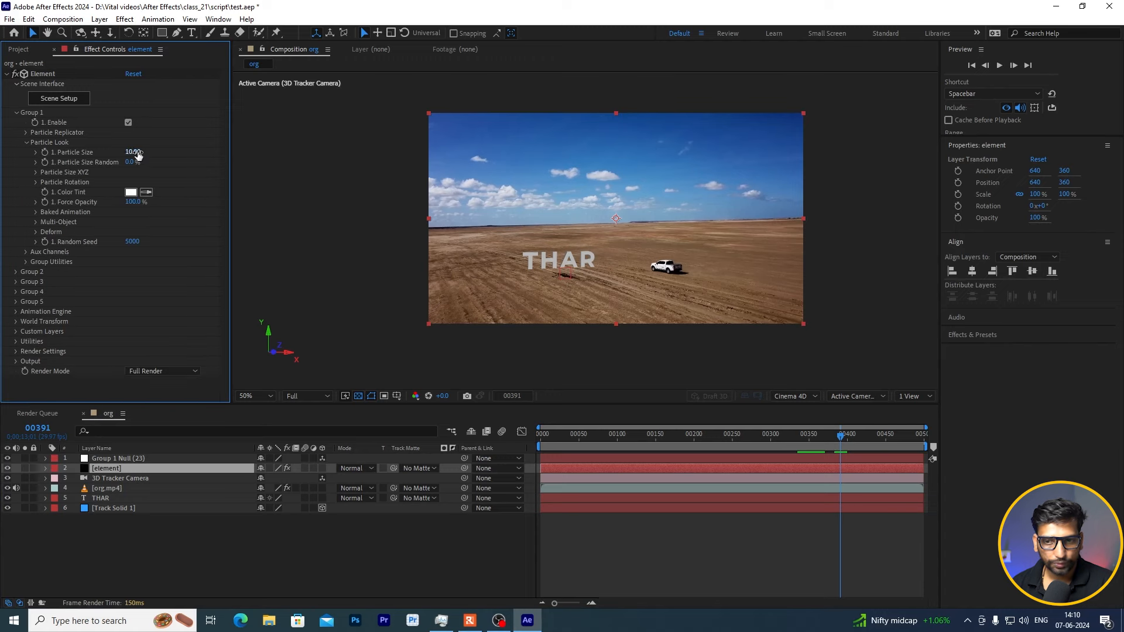
pyautogui.moveTo(140, 156); pyautogui.dragTo(318, 157)
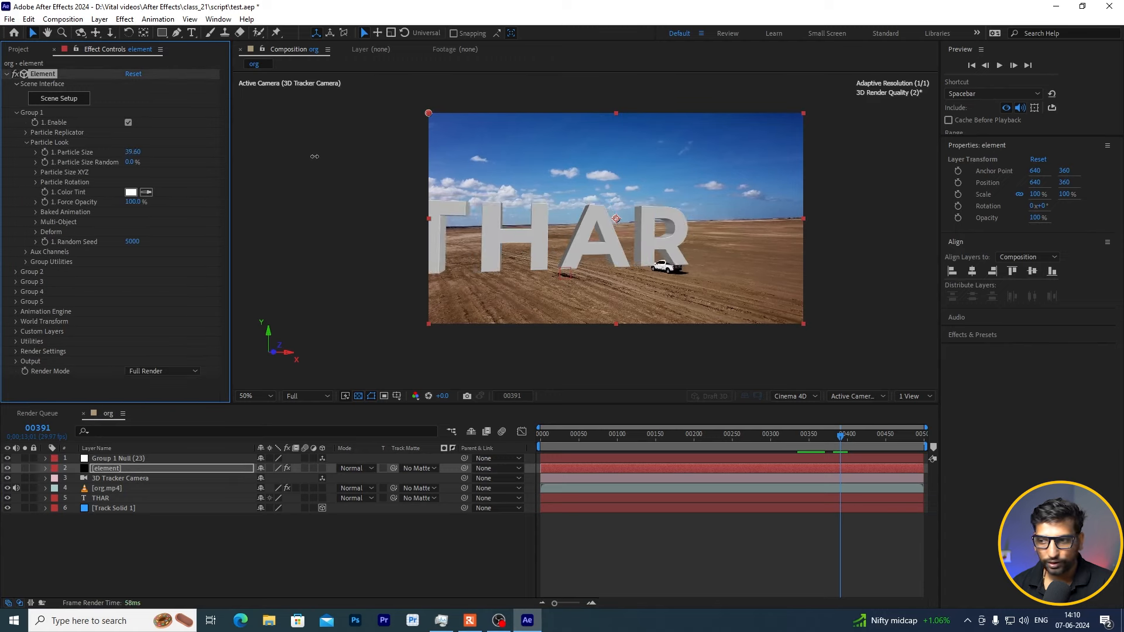
pyautogui.click(140, 153)
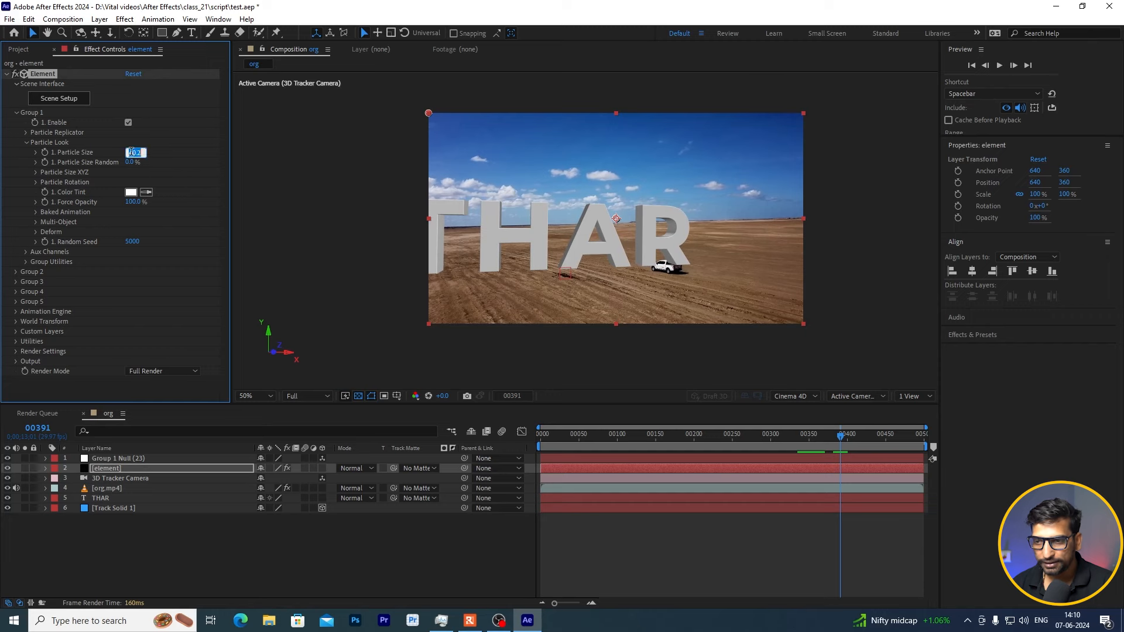
pyautogui.write('40')
pyautogui.press('Return')
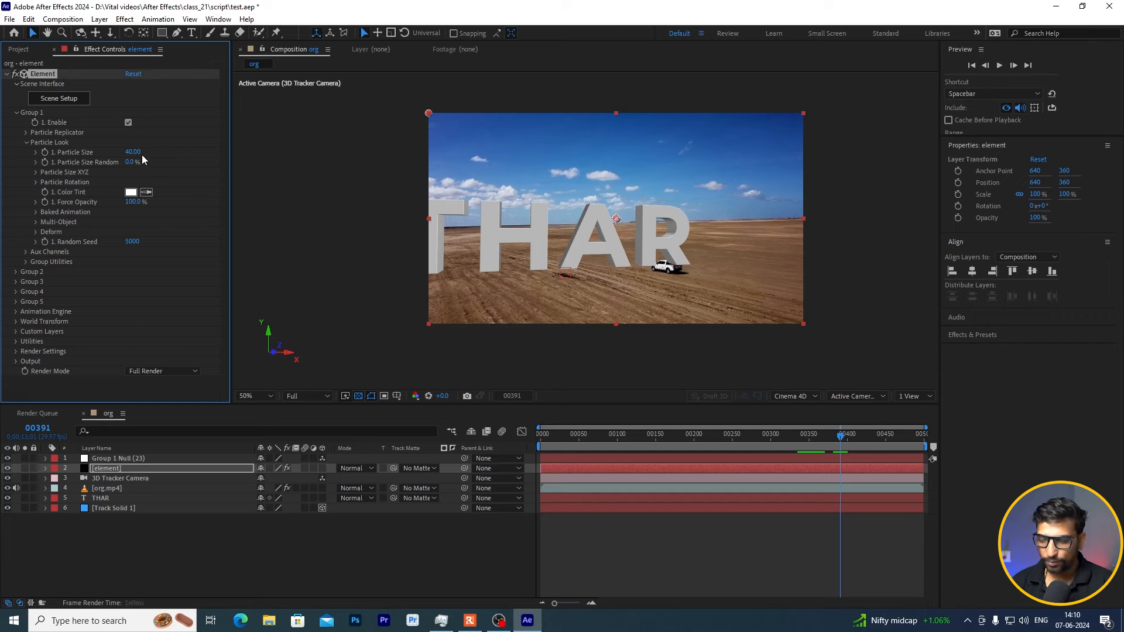
# Step: Set Group 1's Particle Size to 45 and check the text around frame 361
pyautogui.moveTo(847, 436); pyautogui.dragTo(813, 439)
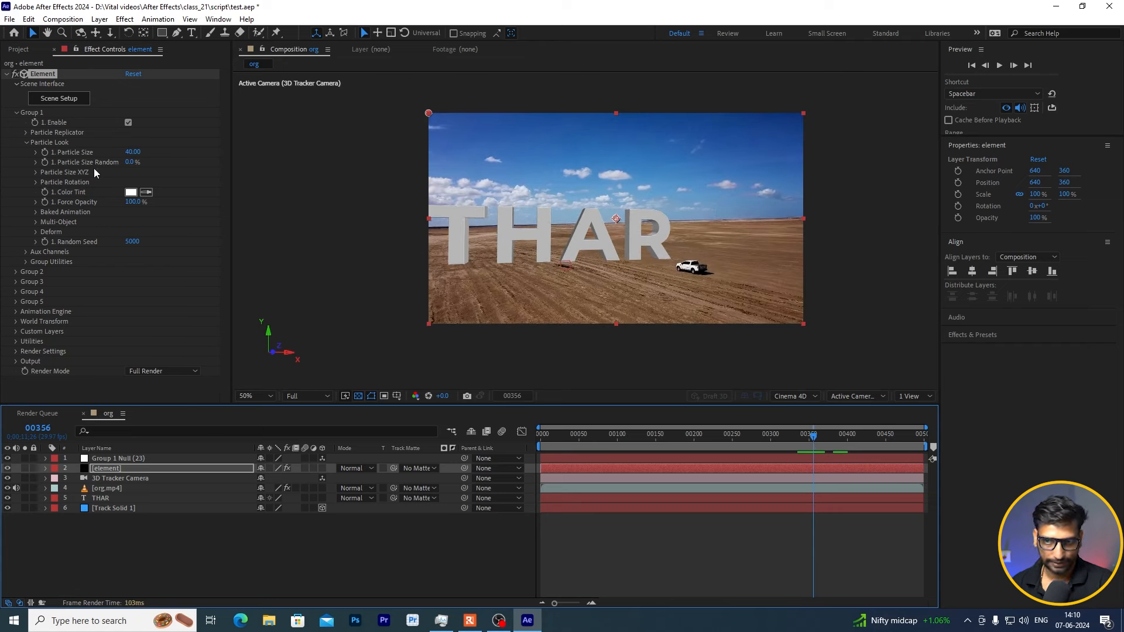
pyautogui.click(133, 152)
pyautogui.write('45')
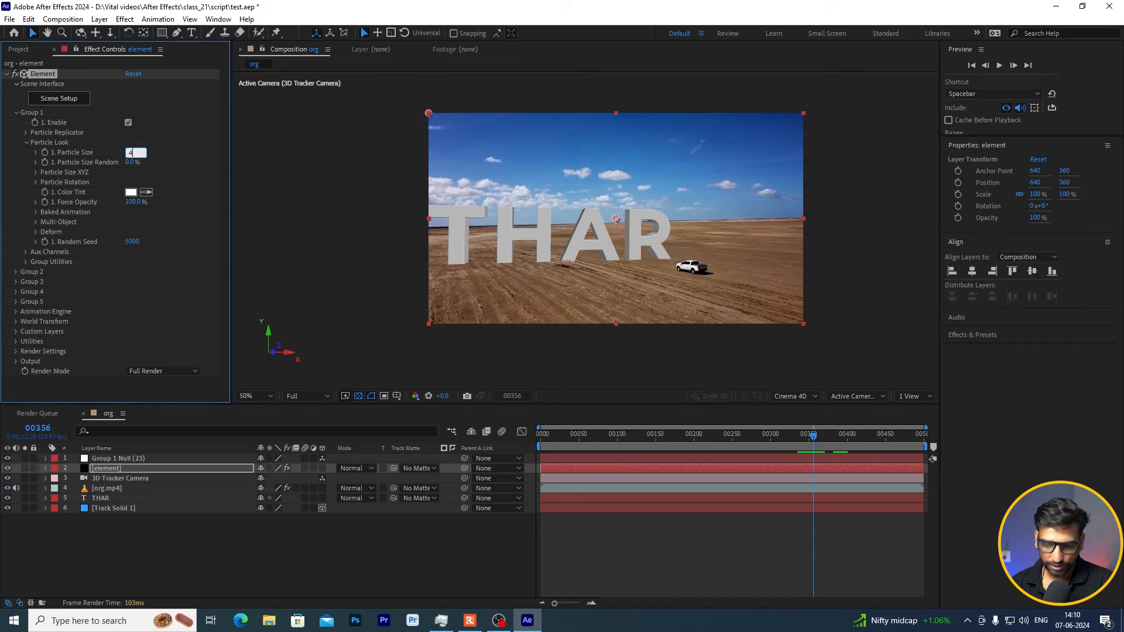
pyautogui.click(286, 575)
pyautogui.moveTo(808, 442)
pyautogui.mouseDown()
pyautogui.moveTo(832, 439)
pyautogui.moveTo(817, 439)
pyautogui.mouseUp()
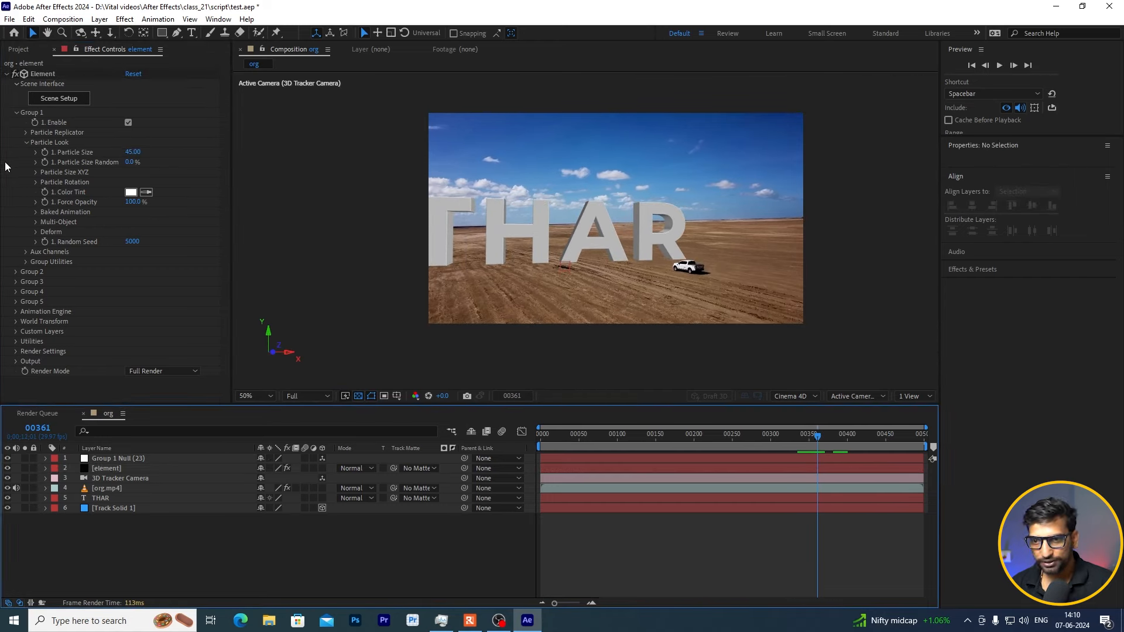
# Step: Shift the Group 1 null along X to about -193 and set its Y Rotation to -16°
pyautogui.click(110, 458)
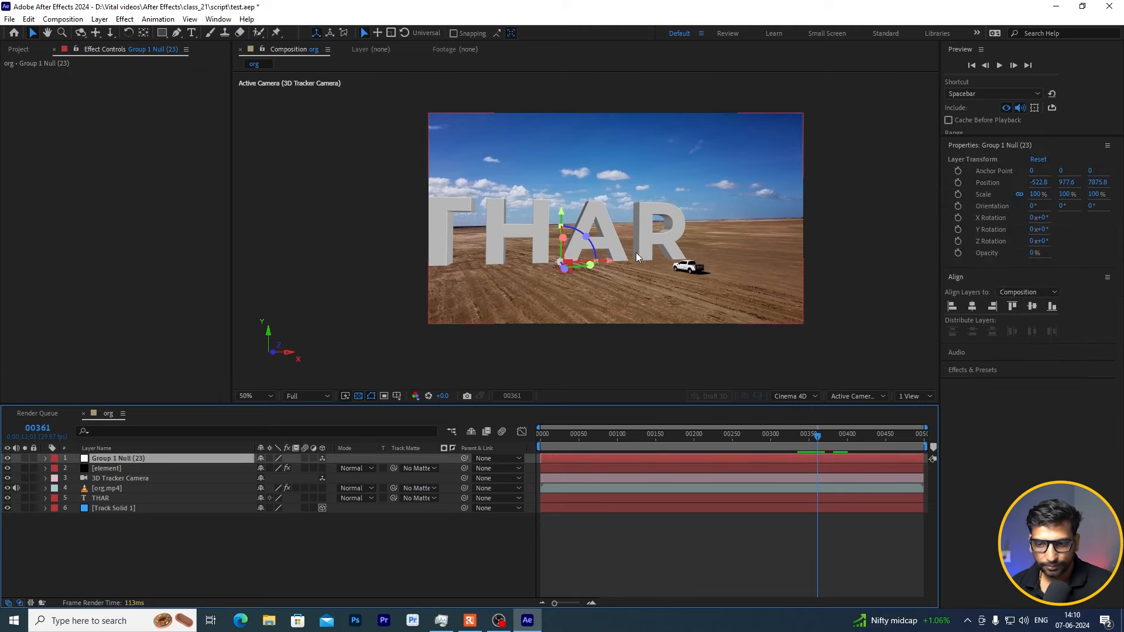
pyautogui.moveTo(622, 266); pyautogui.dragTo(651, 266)
pyautogui.press('r')
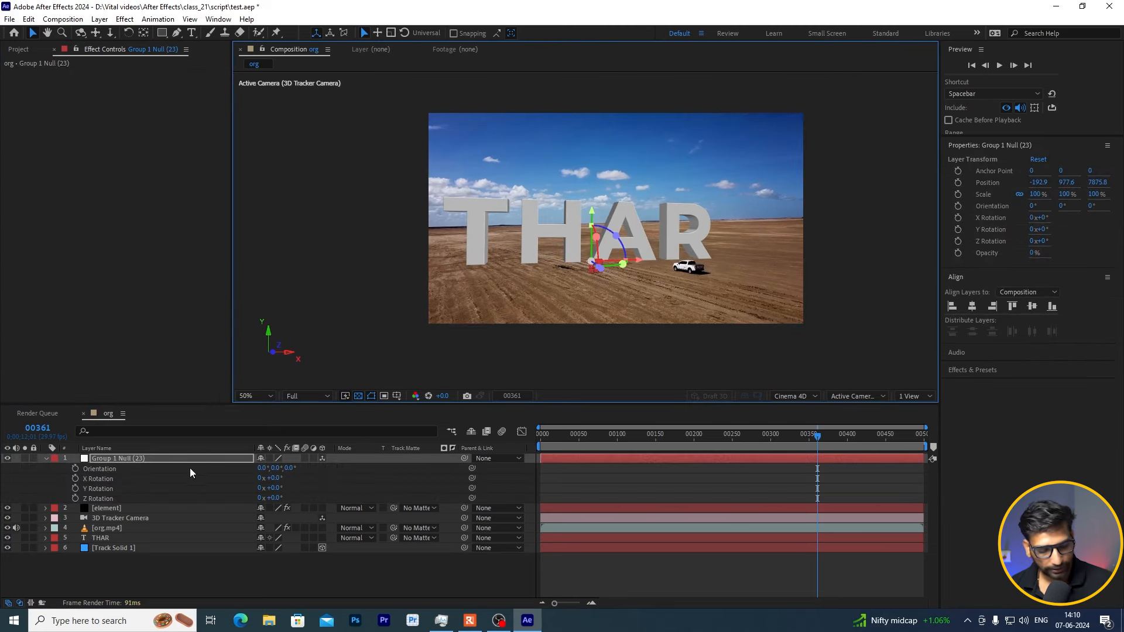
pyautogui.moveTo(275, 488); pyautogui.dragTo(265, 487)
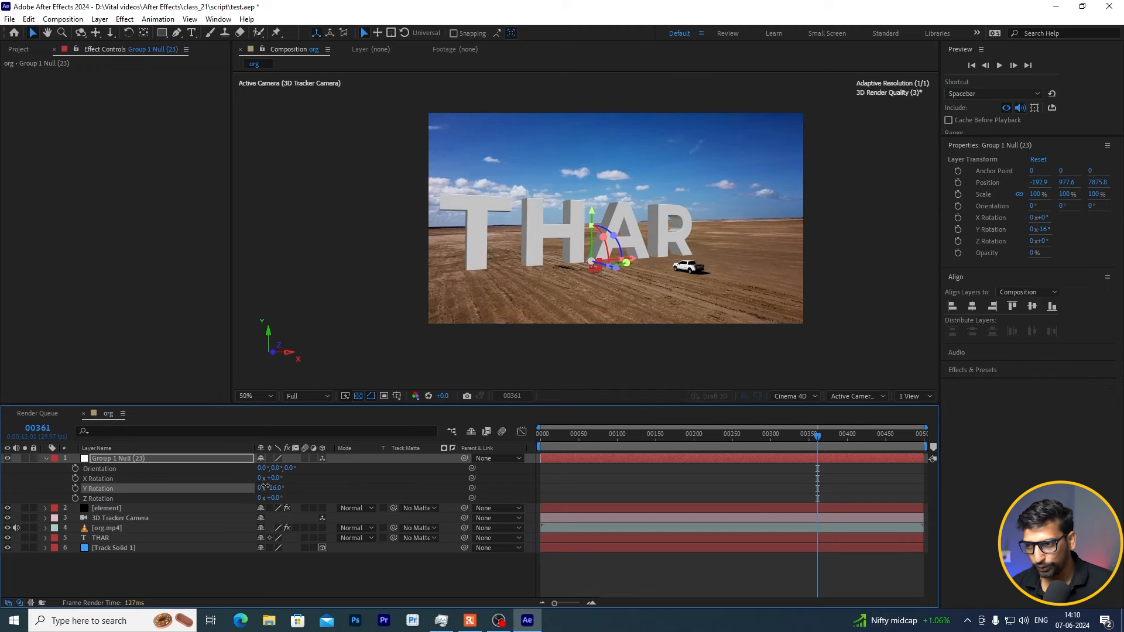
pyautogui.moveTo(828, 443); pyautogui.dragTo(854, 444)
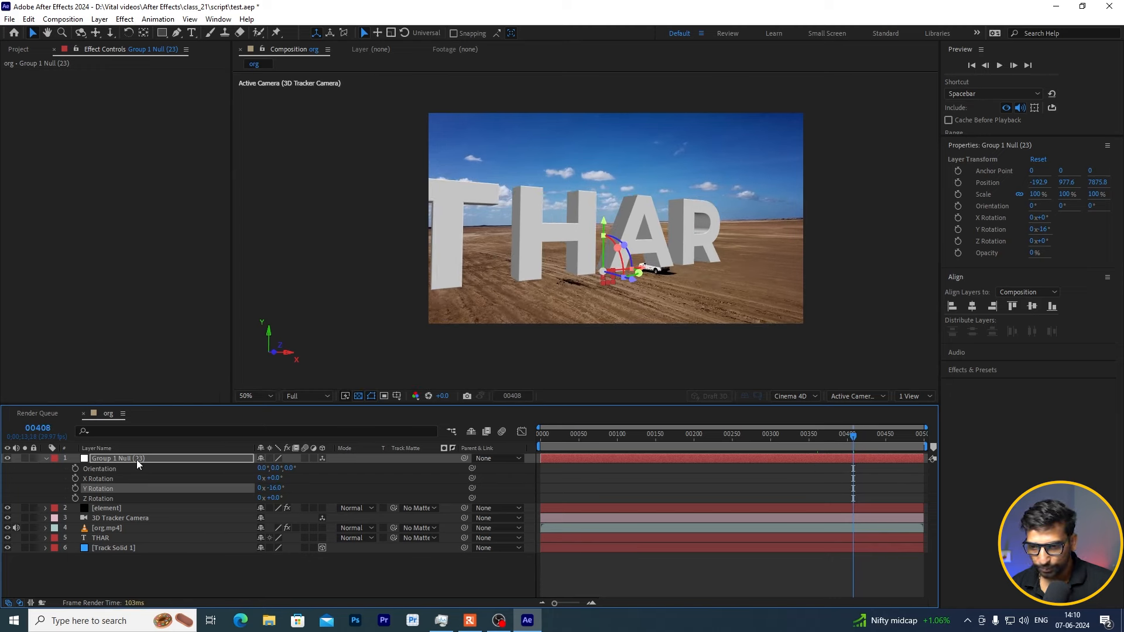
# Step: Move the Group 1 null's X position to -66.9 and scale it to 105%
pyautogui.press('p')
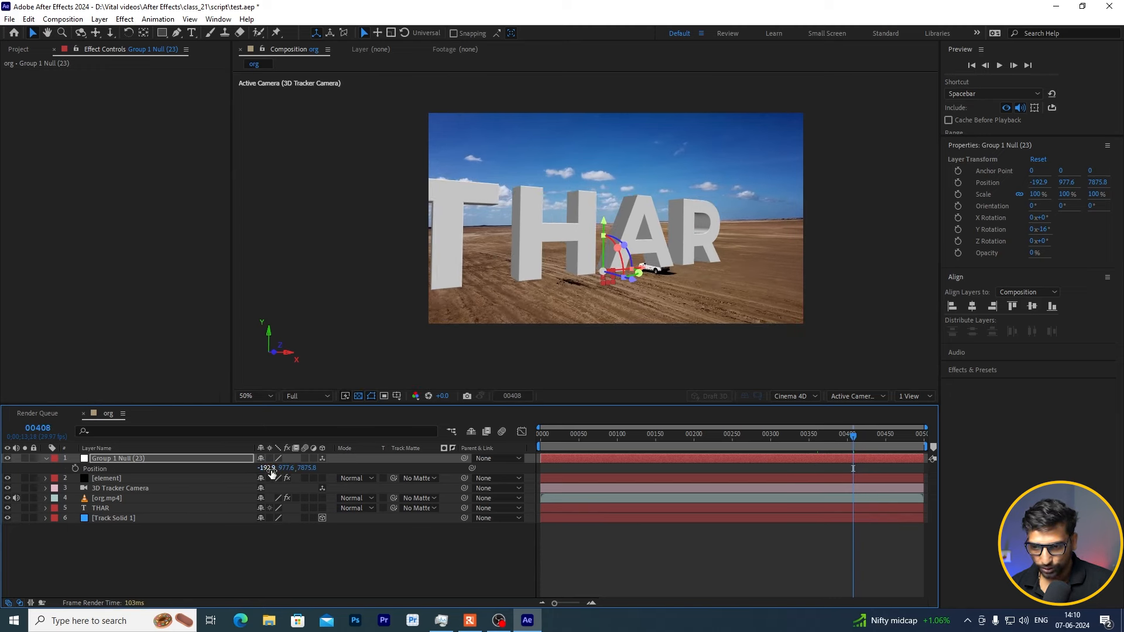
pyautogui.moveTo(276, 473); pyautogui.dragTo(339, 464)
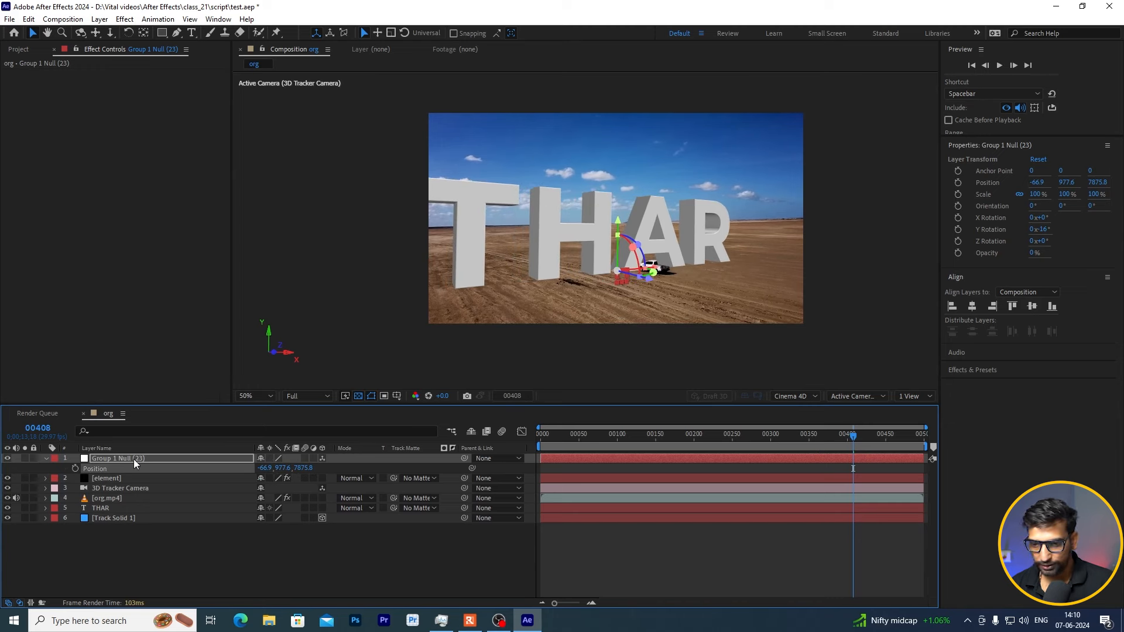
pyautogui.press('s')
pyautogui.moveTo(273, 468); pyautogui.dragTo(275, 470)
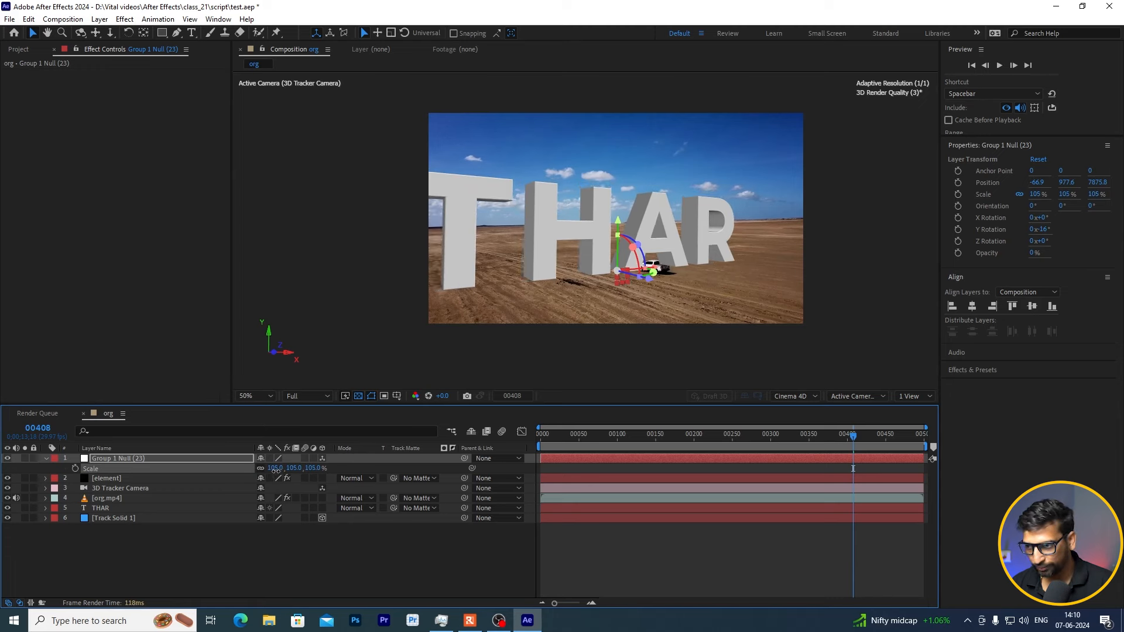
pyautogui.click(215, 550)
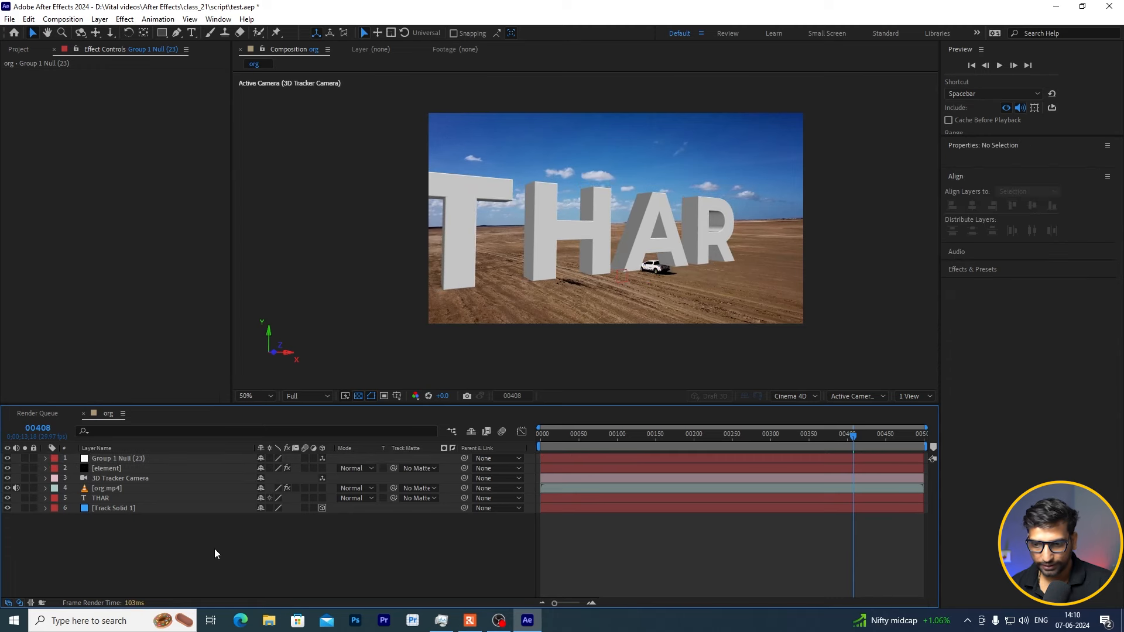
# Step: Create a group null for Group 5 from the element layer's Group Utilities
pyautogui.moveTo(852, 440); pyautogui.dragTo(829, 455)
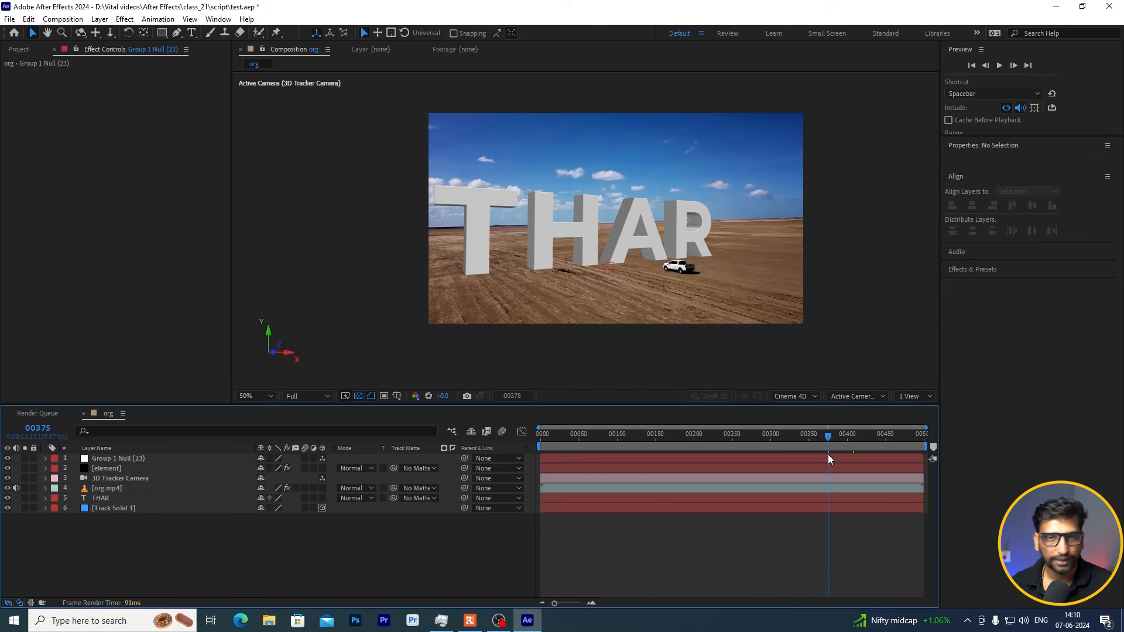
pyautogui.click(119, 468)
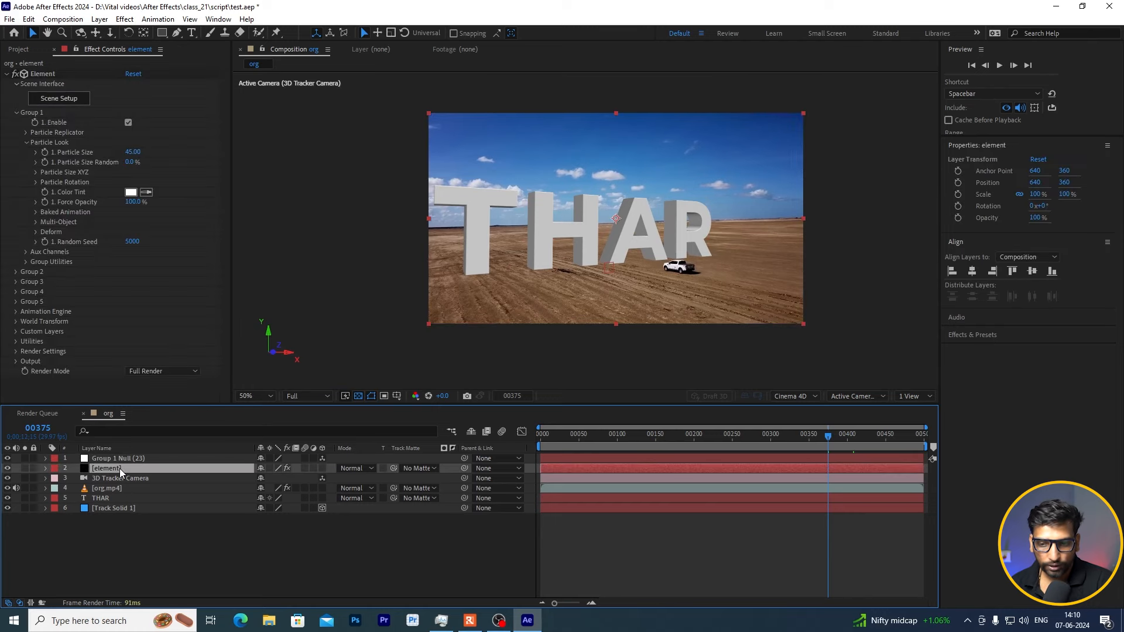
pyautogui.click(17, 85)
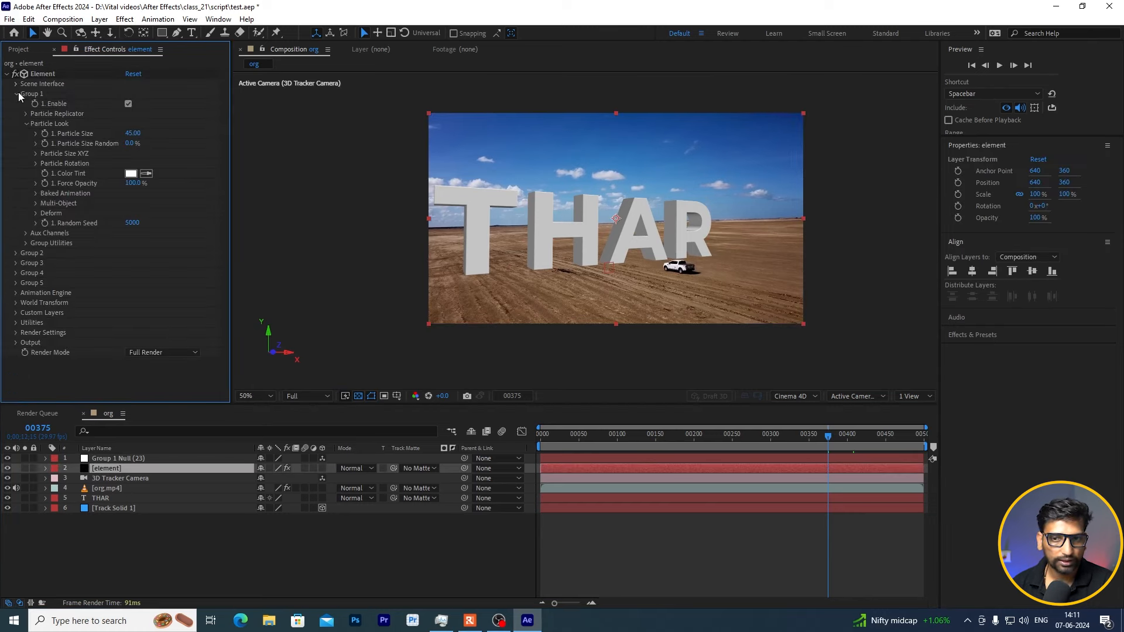
pyautogui.click(16, 94)
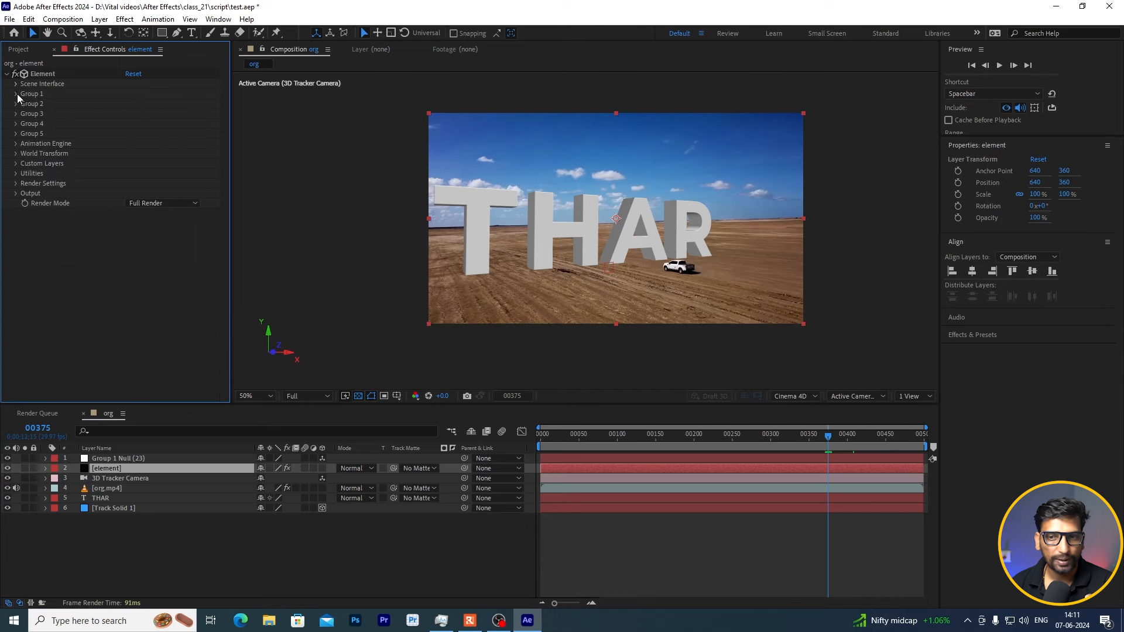
pyautogui.click(16, 133)
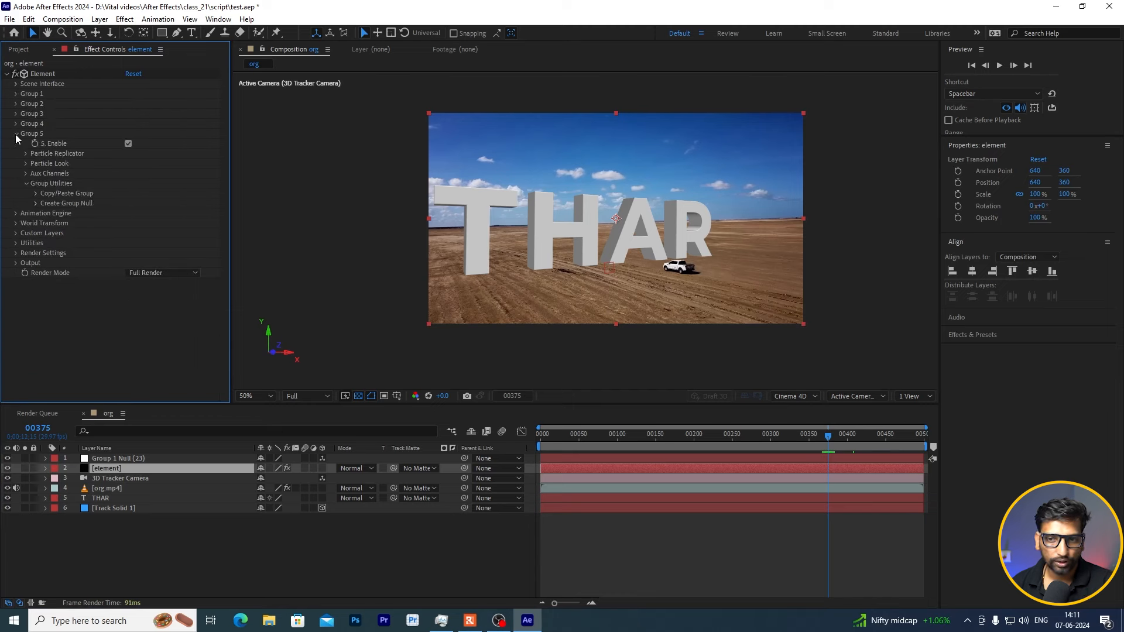
pyautogui.click(35, 204)
pyautogui.click(73, 218)
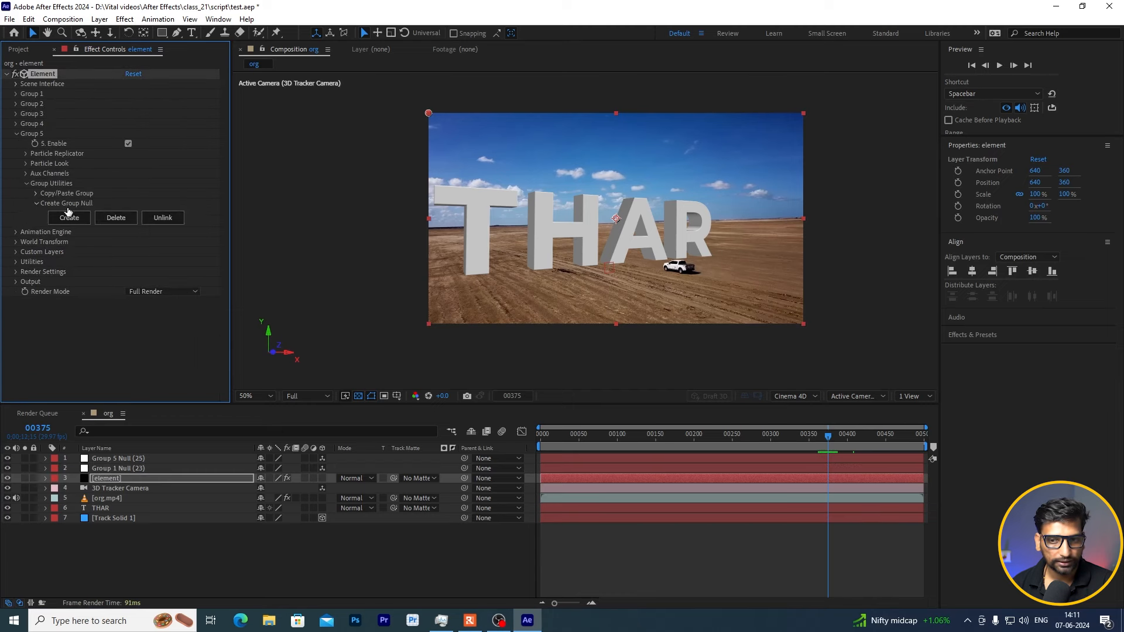
pyautogui.click(16, 133)
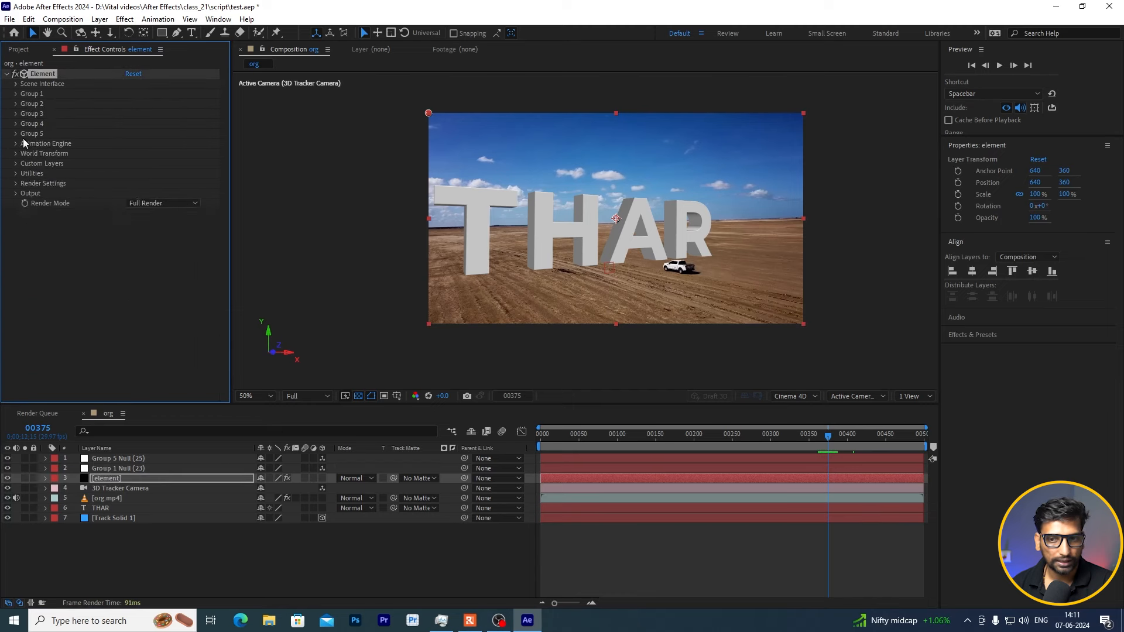
# Step: Copy the Track Solid 1 layer's position onto the Group 5 null
pyautogui.click(119, 518)
pyautogui.press('p')
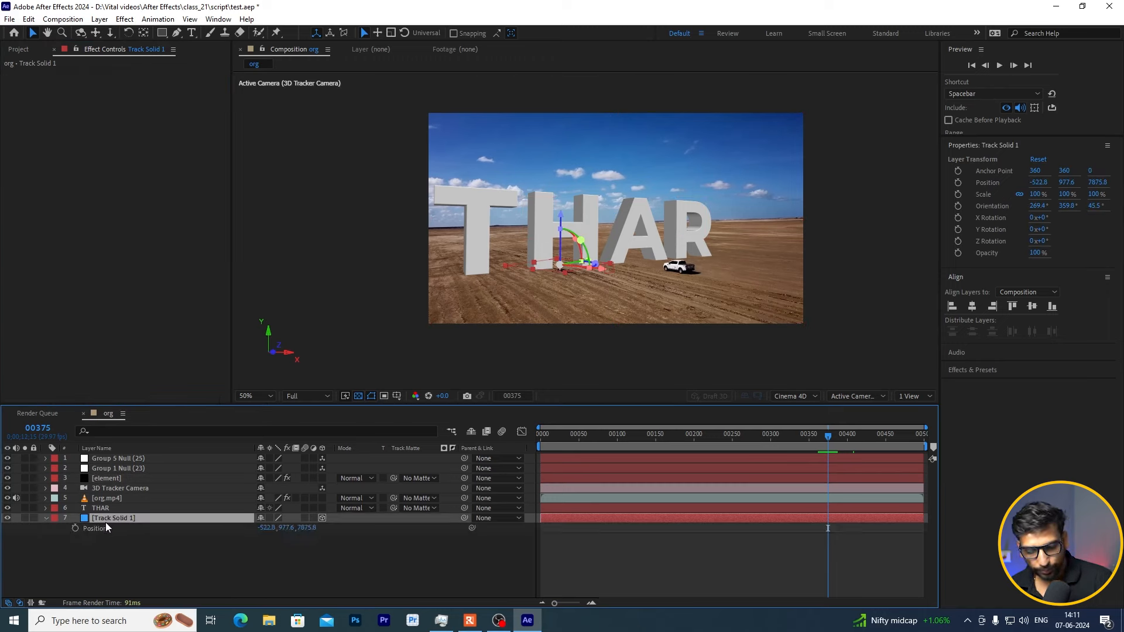
pyautogui.click(110, 526)
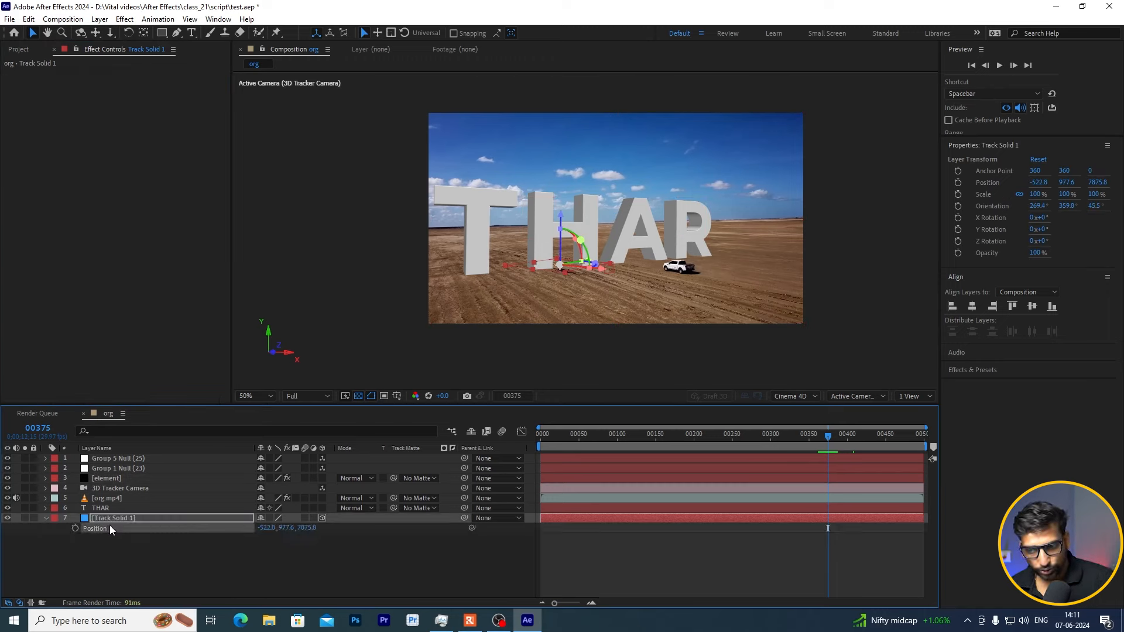
pyautogui.click(45, 518)
pyautogui.click(128, 460)
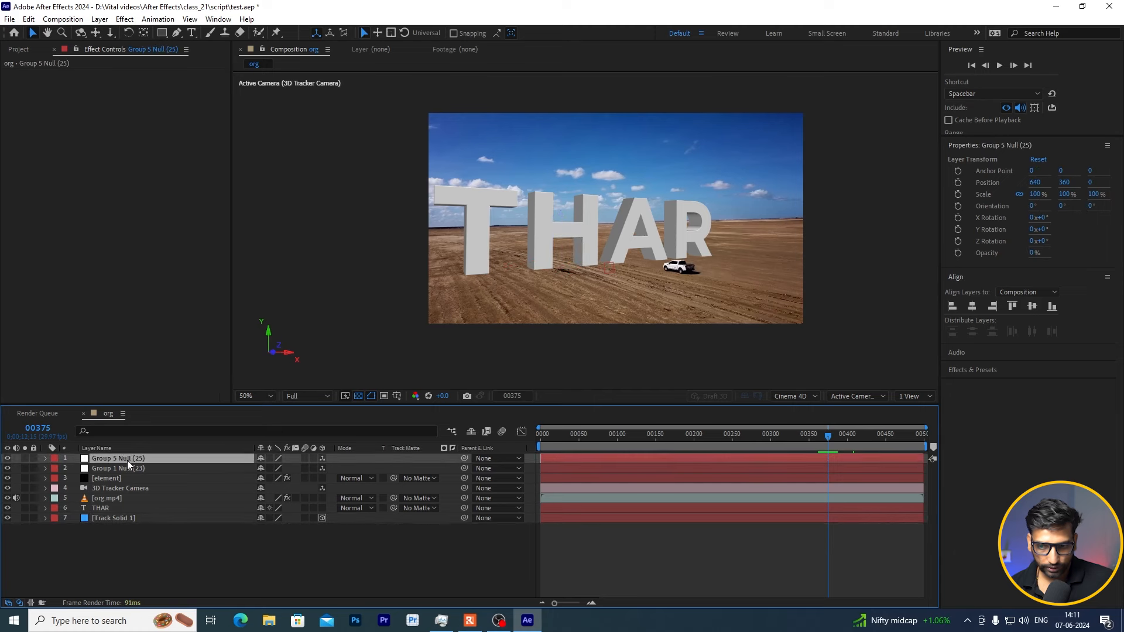
pyautogui.hotkey('ctrl', 'v')
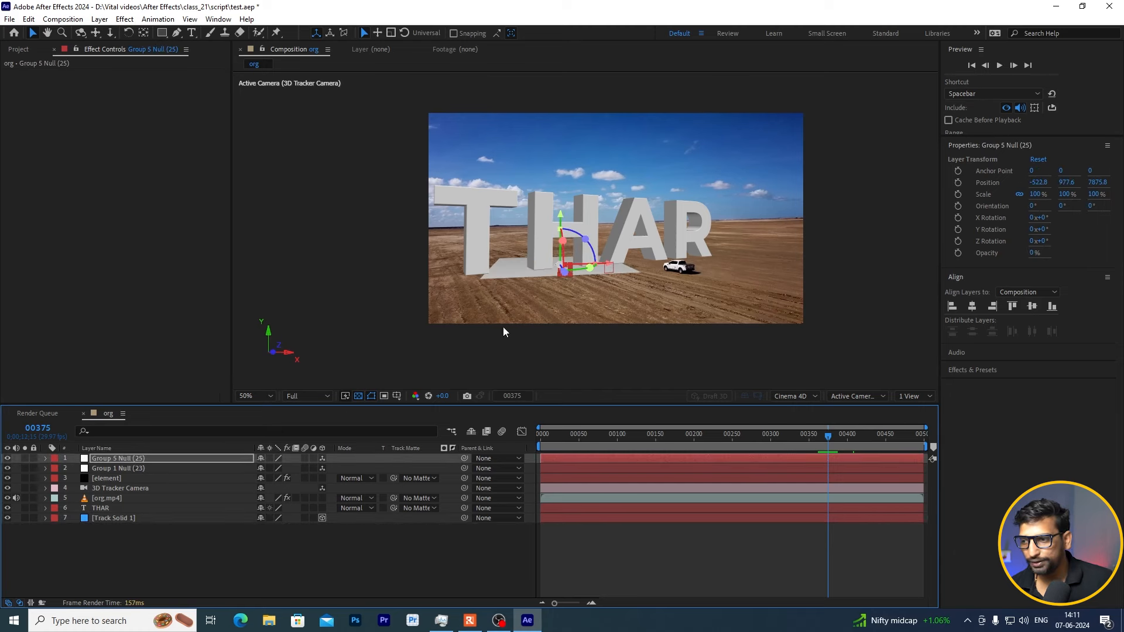
pyautogui.click(365, 554)
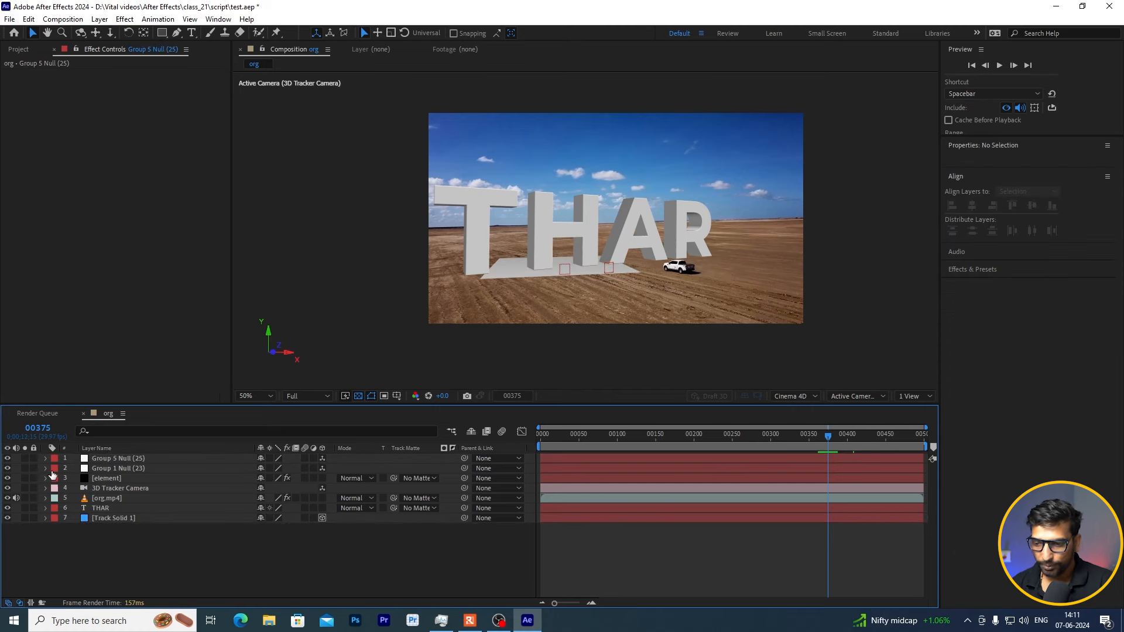
# Step: Scale the Group 5 null up to 767% on all axes to enlarge the ground plane
pyautogui.click(104, 462)
pyautogui.press('s')
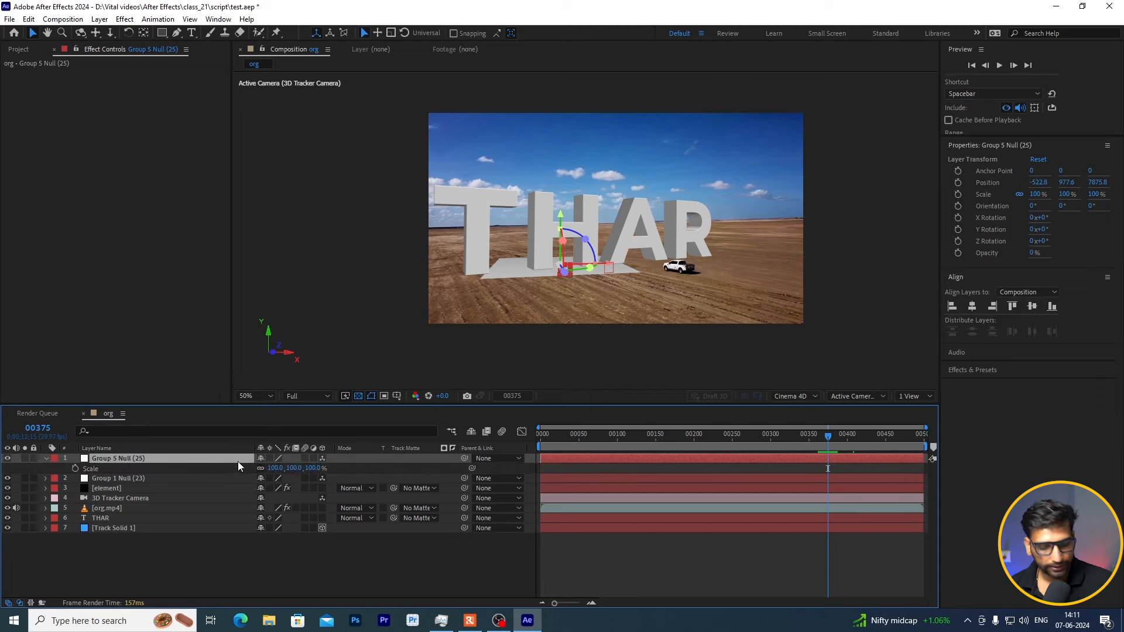
pyautogui.moveTo(273, 468); pyautogui.dragTo(652, 457)
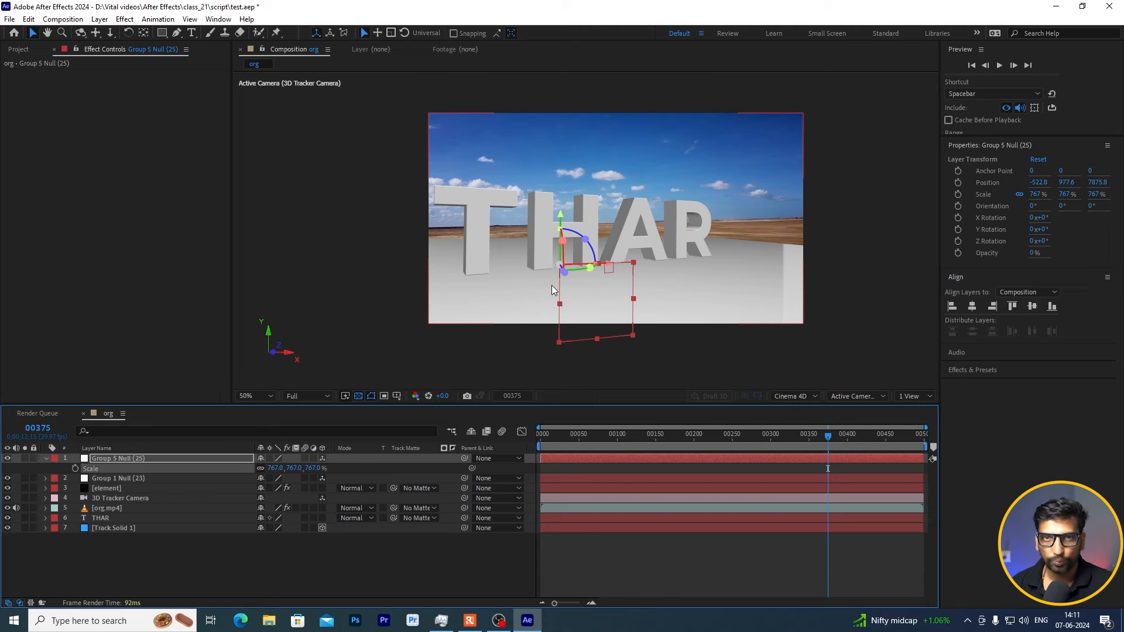
pyautogui.click(45, 458)
# Step: Enable Matte Shadow on the Plane Model's Default material in the Element scene setup and apply the scene
pyautogui.click(122, 479)
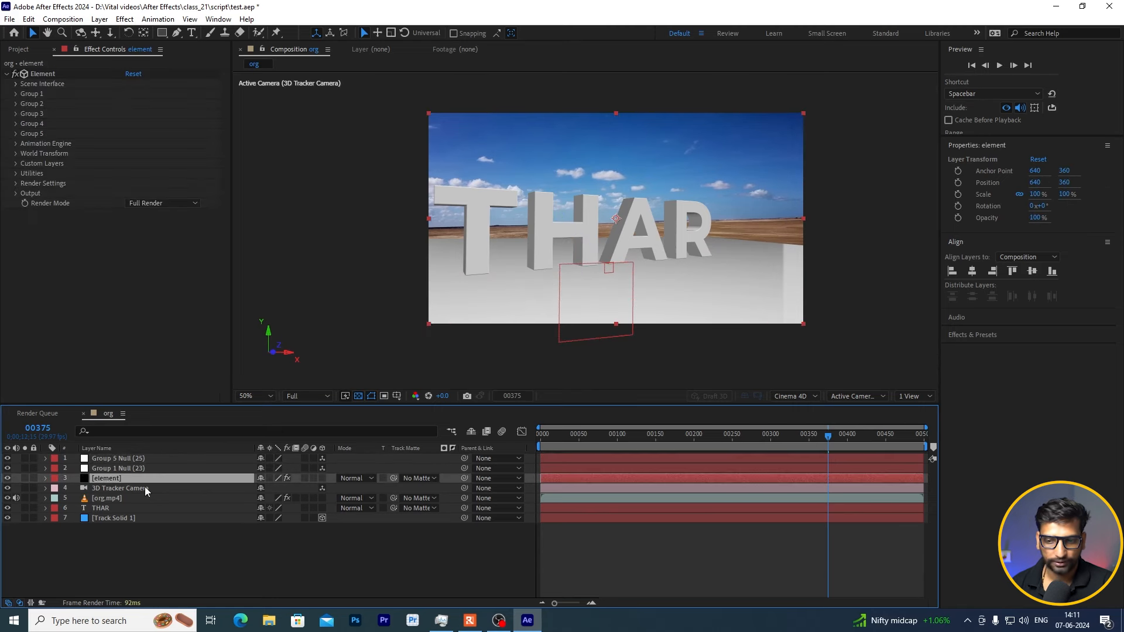
pyautogui.click(16, 83)
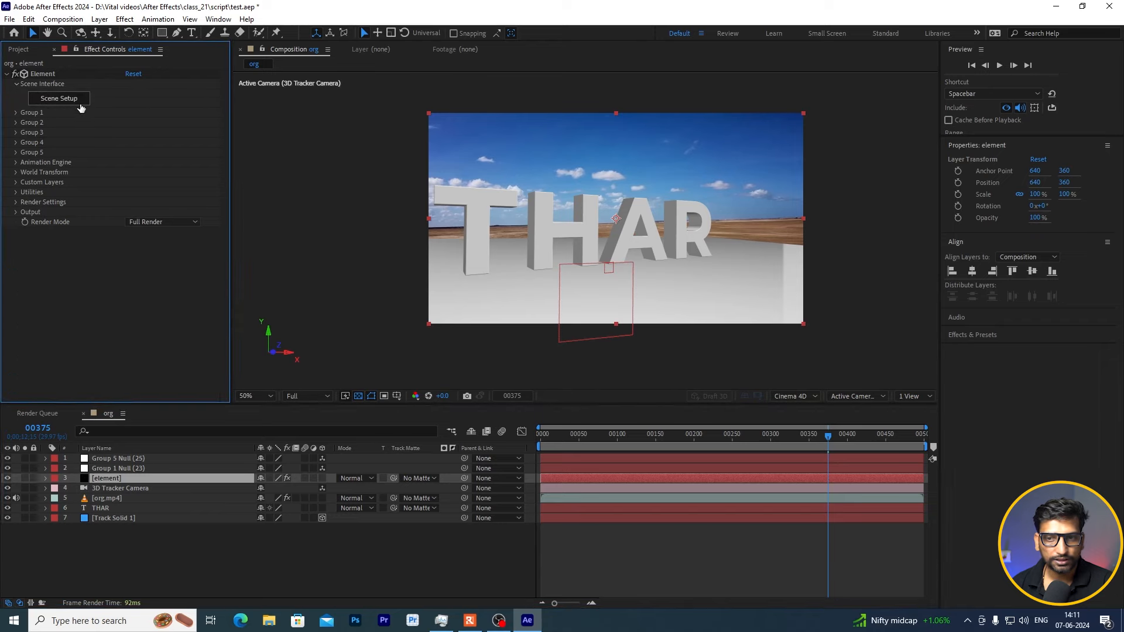
pyautogui.click(79, 106)
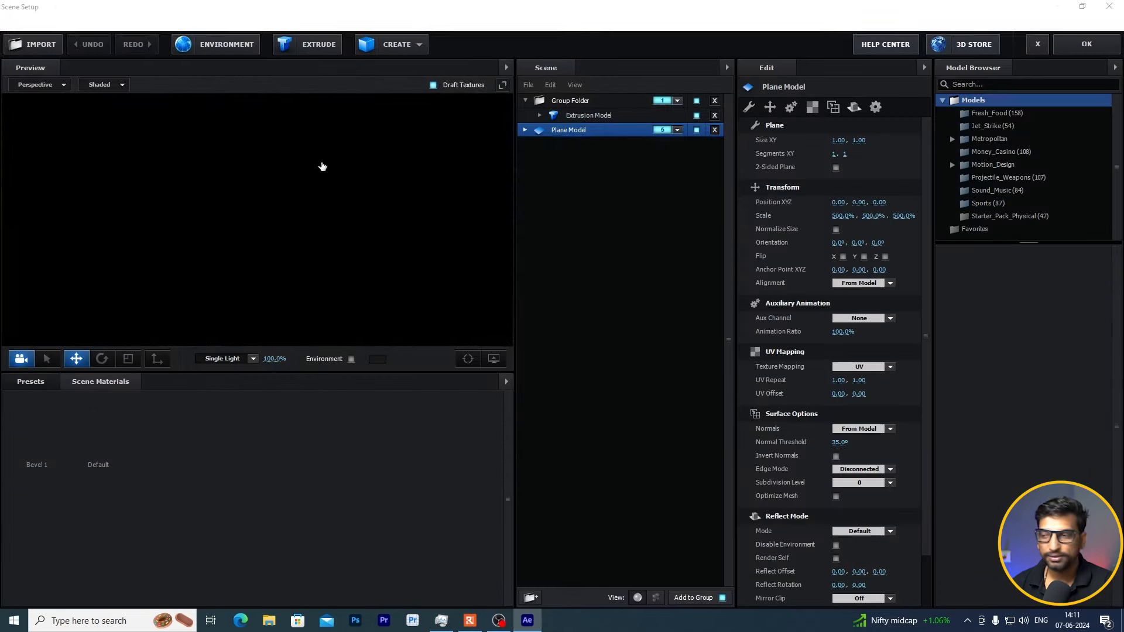
pyautogui.click(524, 131)
pyautogui.click(586, 150)
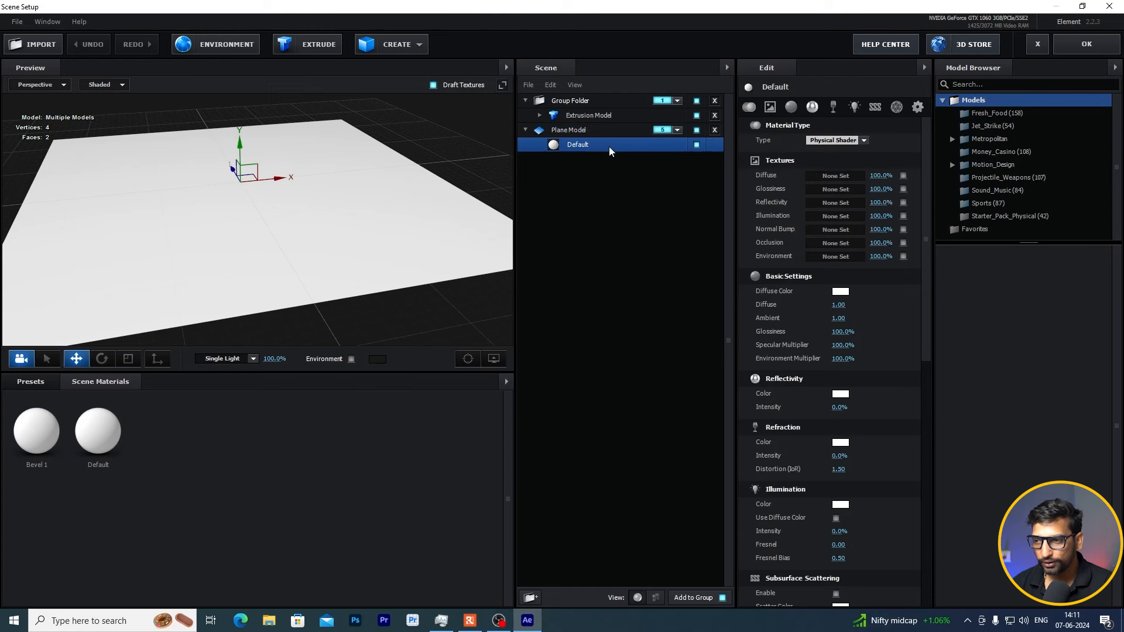
pyautogui.click(918, 107)
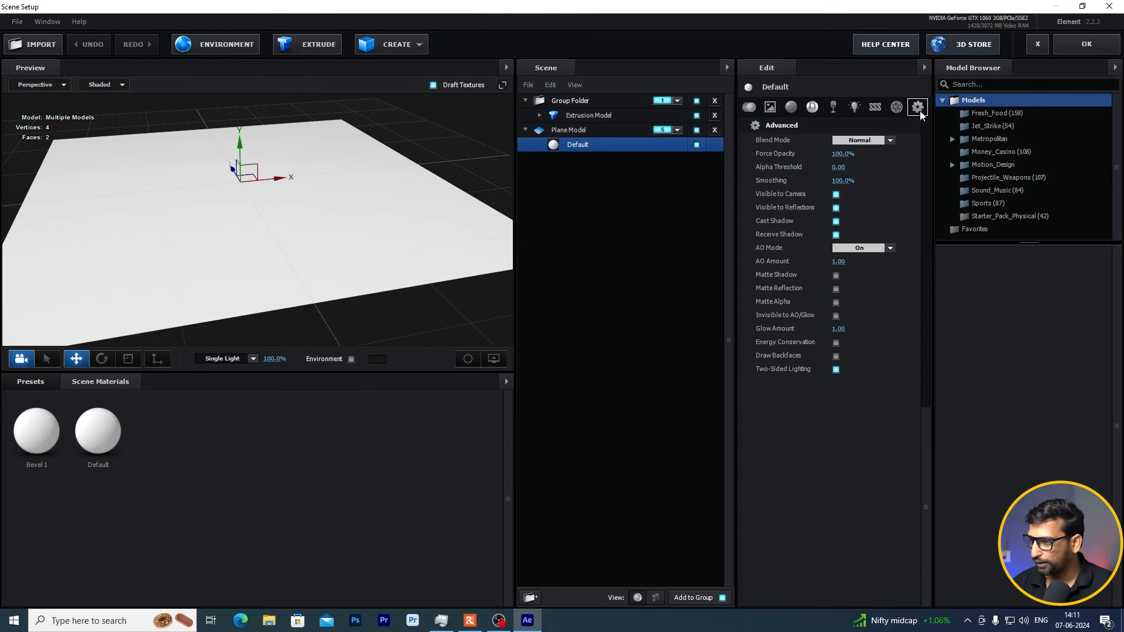
pyautogui.click(836, 275)
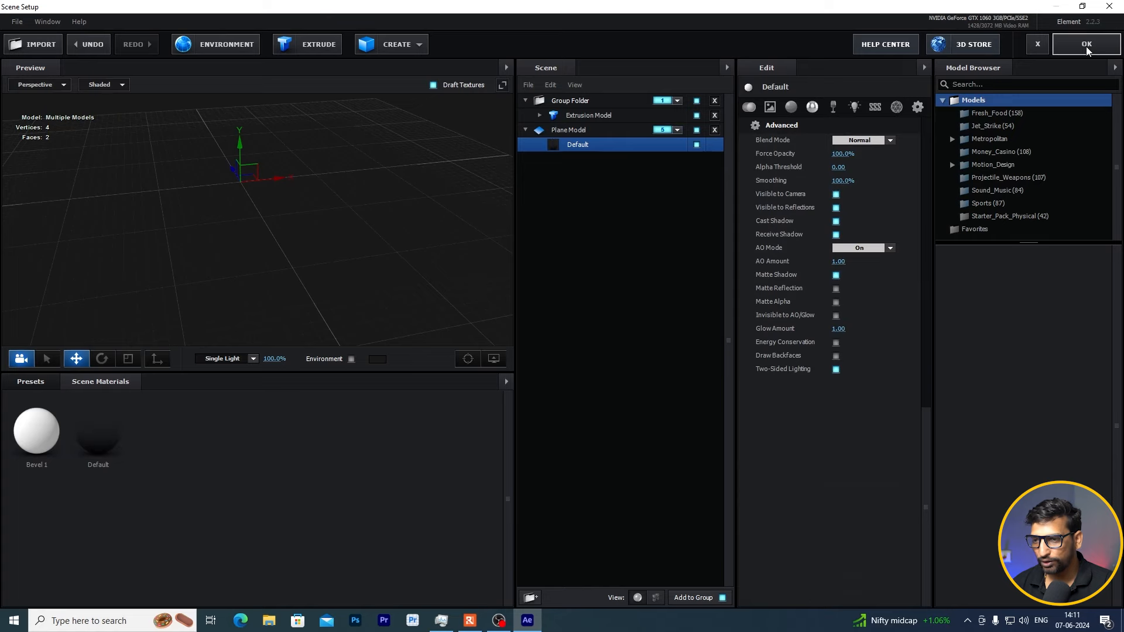
pyautogui.click(1086, 45)
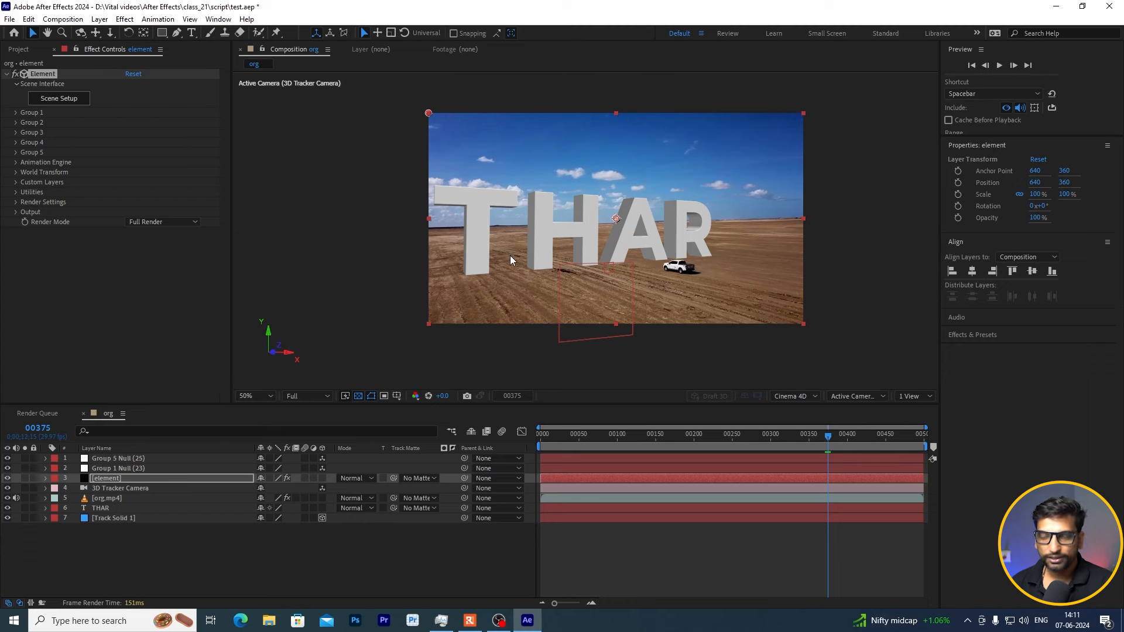
# Step: Enable ambient occlusion in the element layer's Render Settings with AO Mode set to Ray-Traced, and check the text's shading up close
pyautogui.click(15, 202)
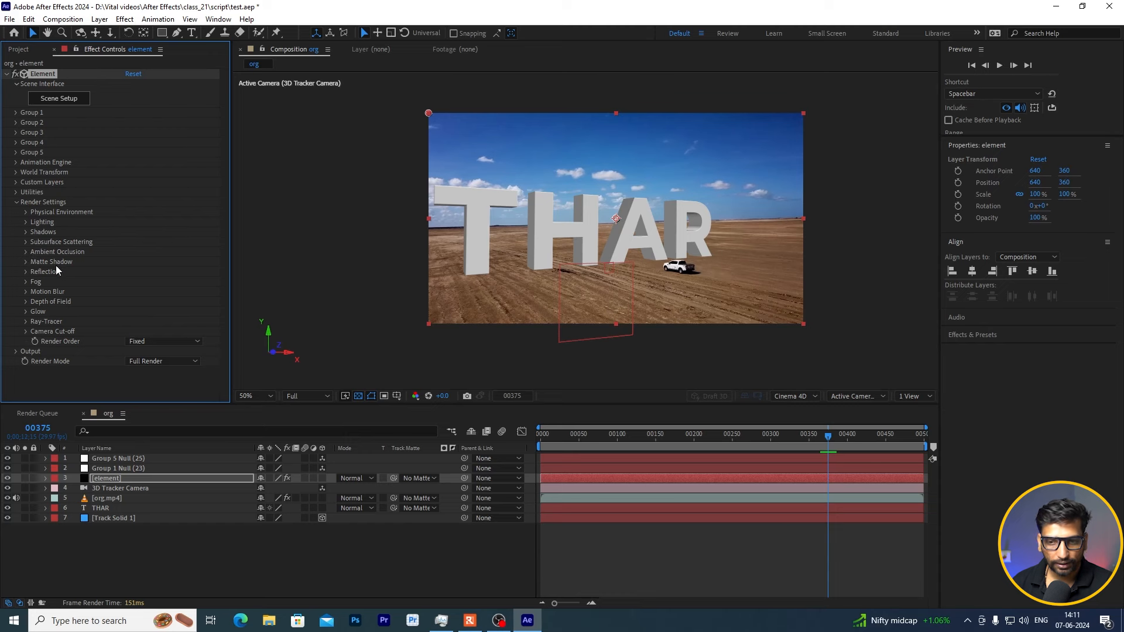
pyautogui.click(25, 252)
pyautogui.click(128, 258)
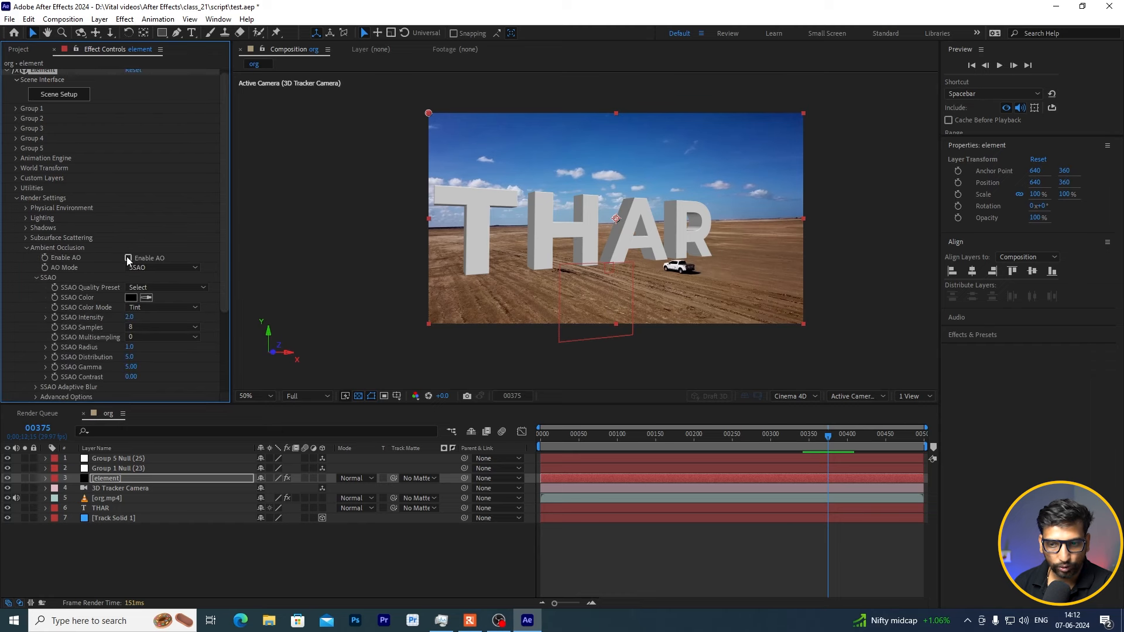
pyautogui.click(156, 270)
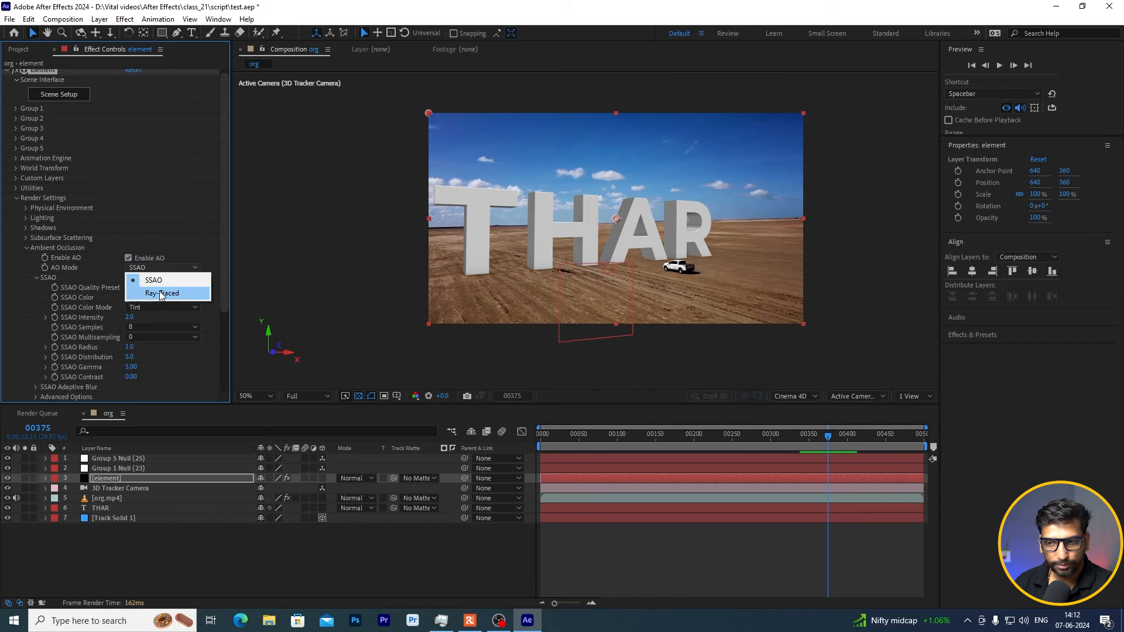
pyautogui.click(161, 293)
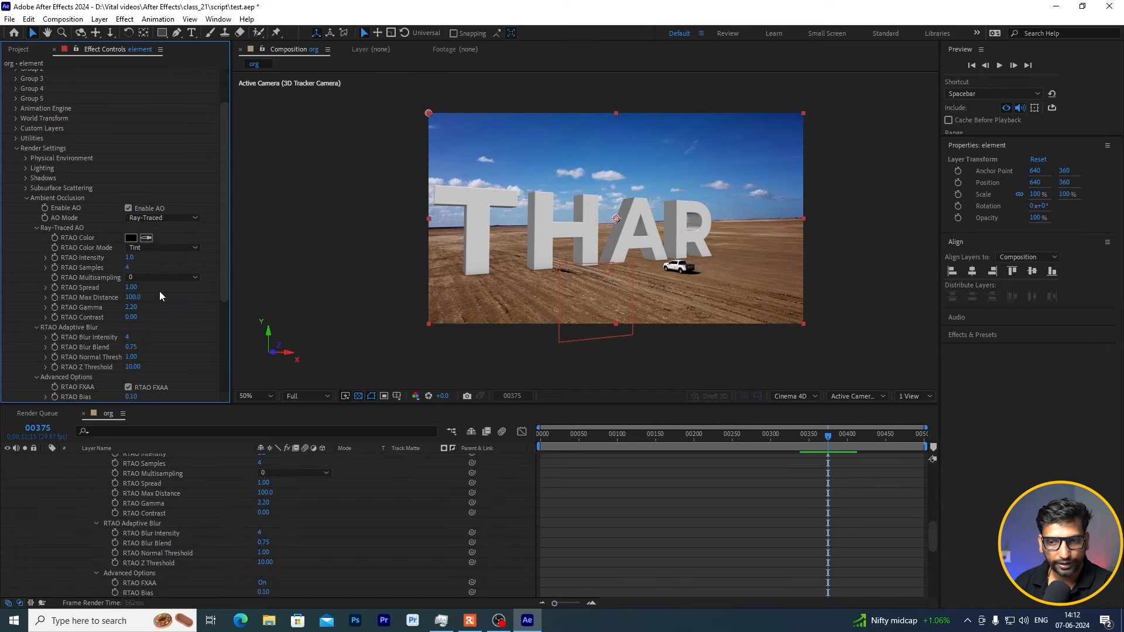
pyautogui.click(74, 476)
pyautogui.click(46, 478)
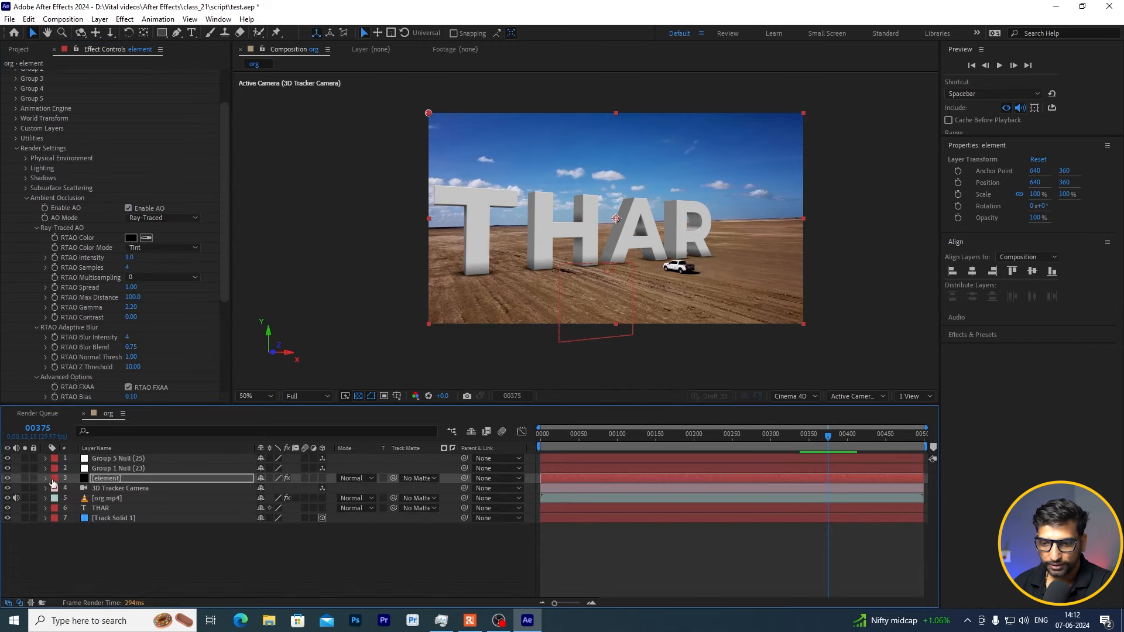
pyautogui.press('/')
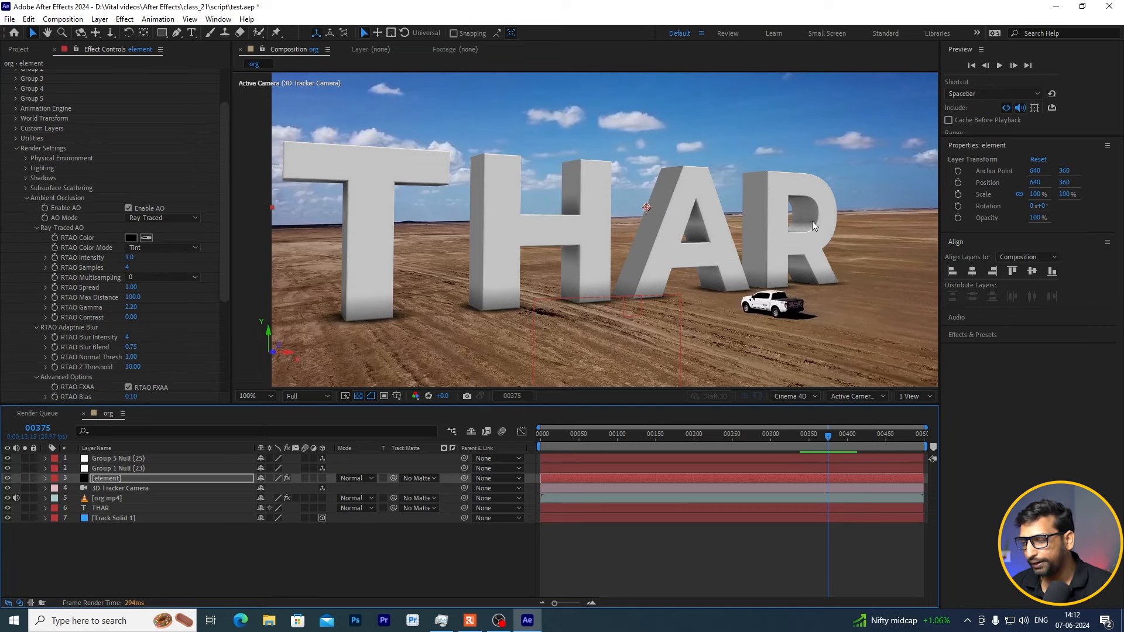
pyautogui.press('.')
pyautogui.press('.')
pyautogui.press('/')
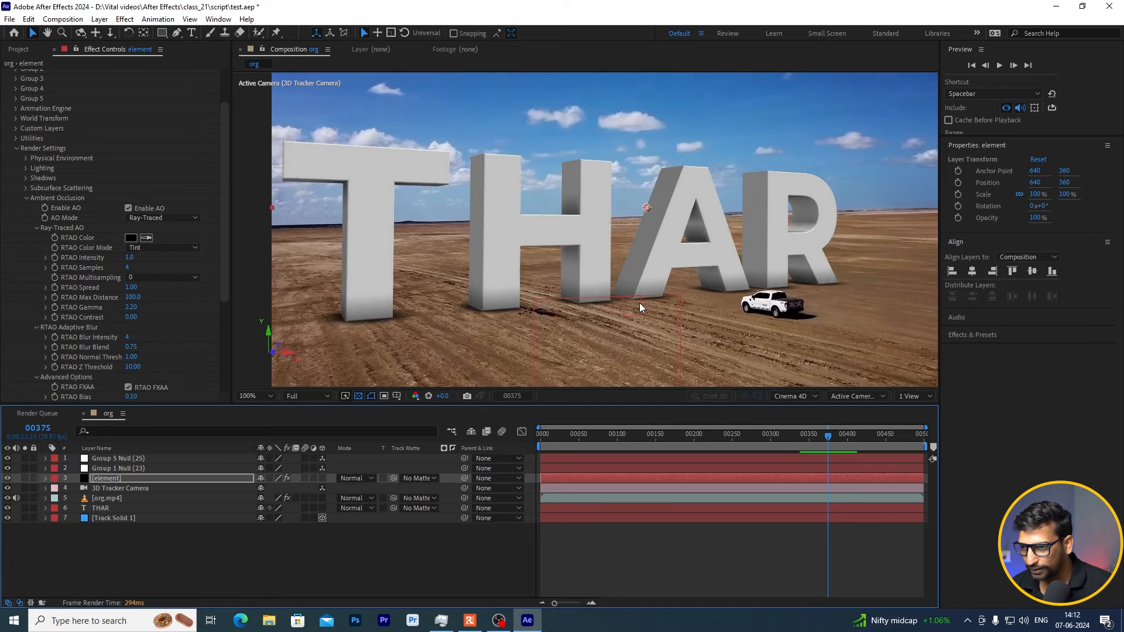
pyautogui.press(',')
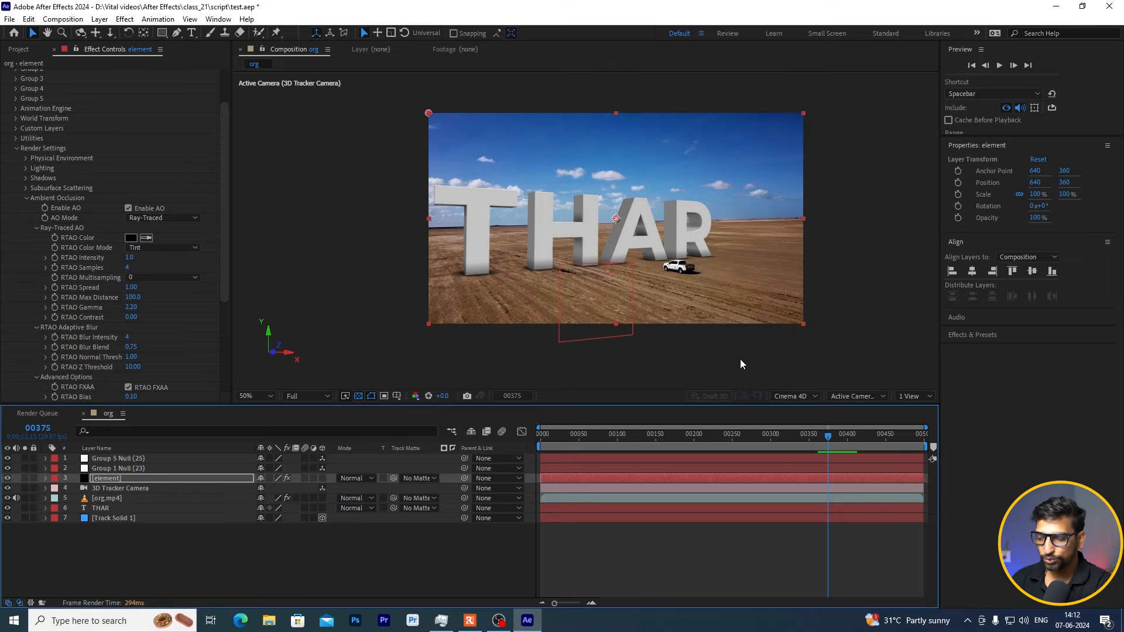
pyautogui.click(182, 544)
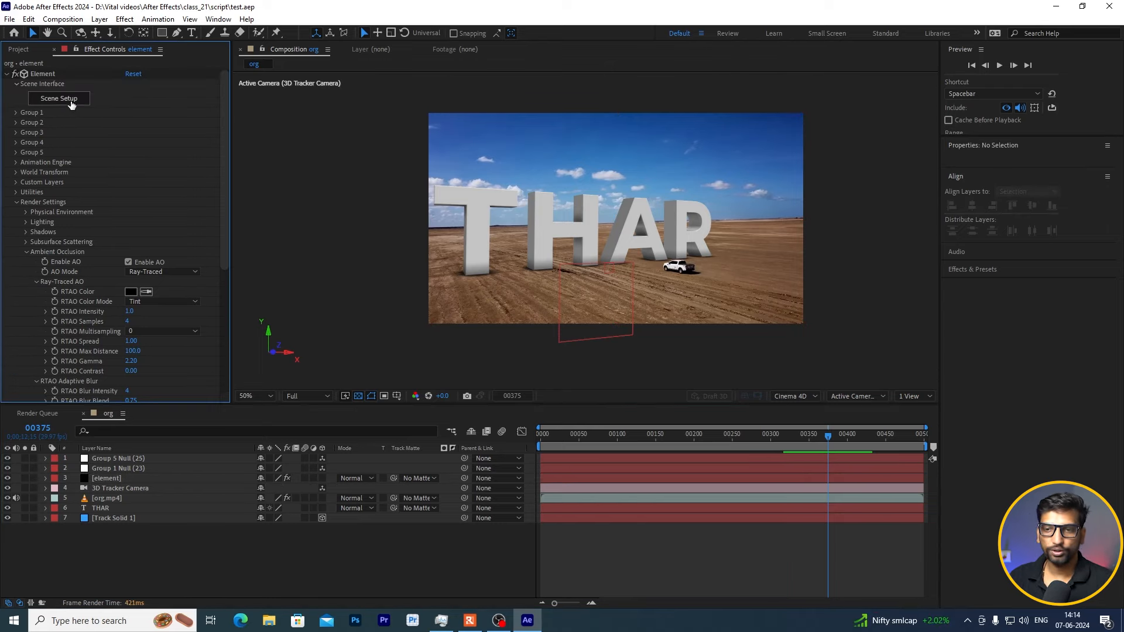
# Step: Reopen the Element scene setup, select the THAR Extrusion Model and switch the scene list from materials to model objects
pyautogui.click(70, 100)
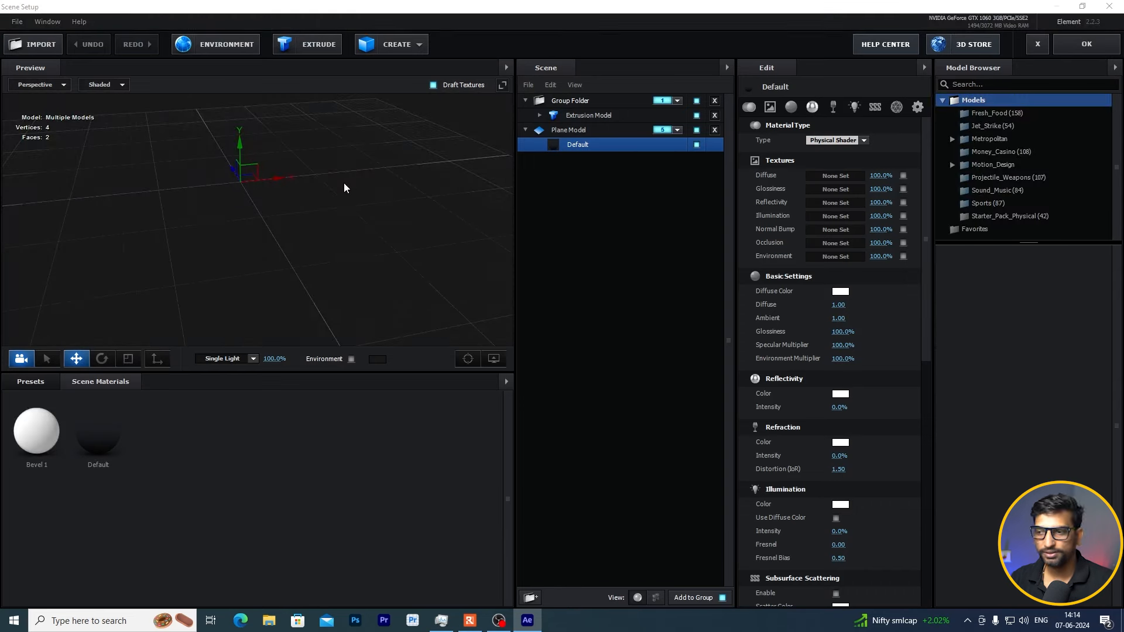
pyautogui.moveTo(344, 187); pyautogui.dragTo(355, 247)
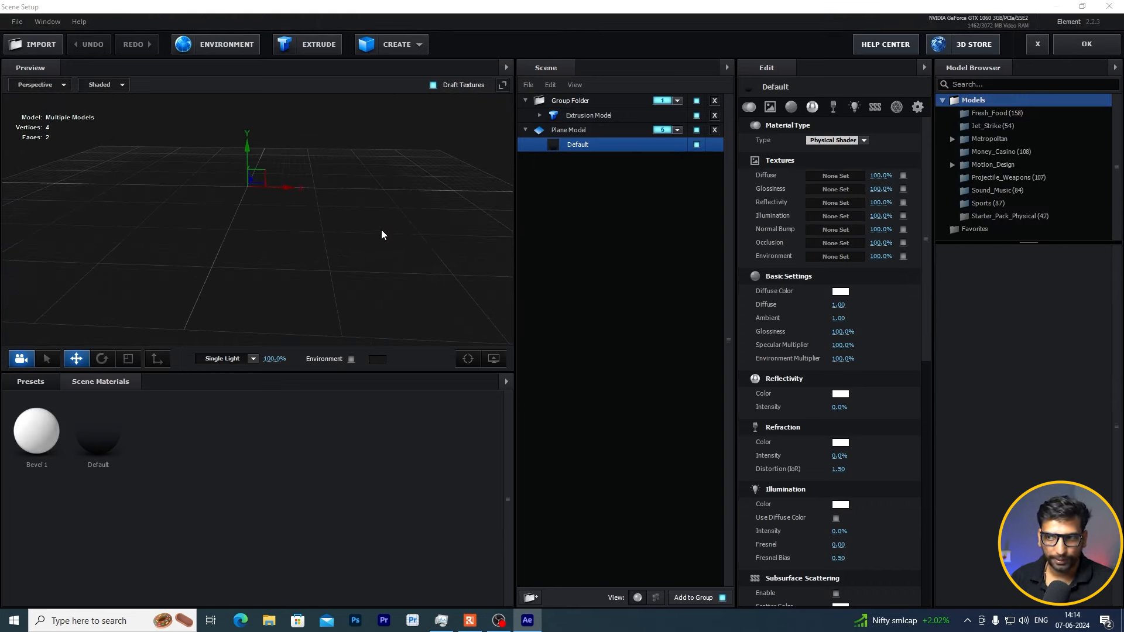
pyautogui.click(581, 117)
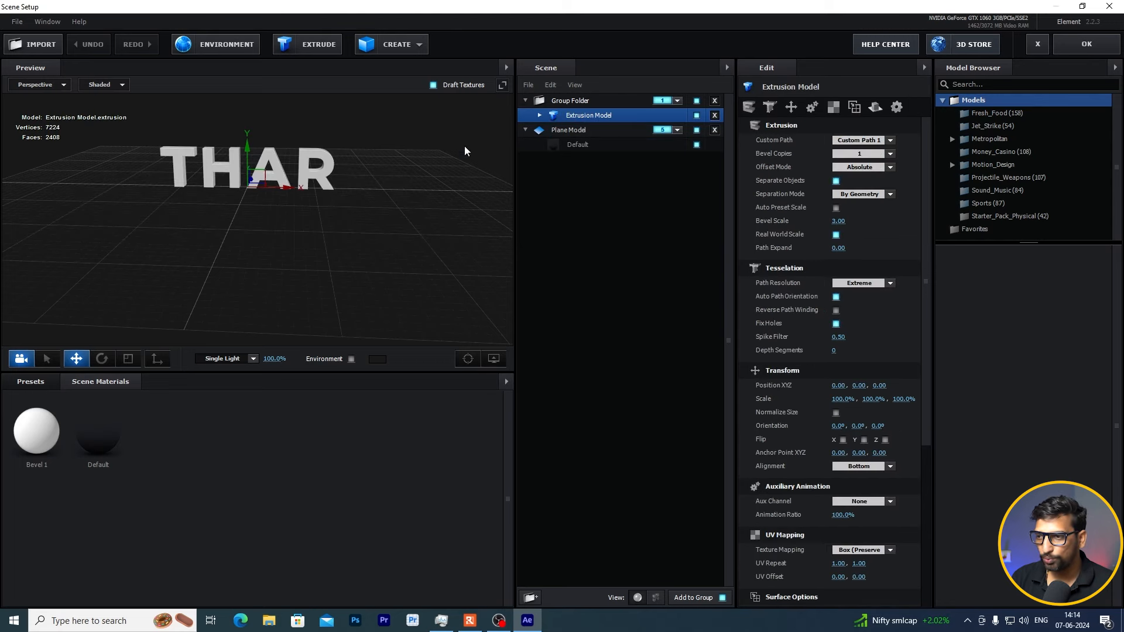
pyautogui.moveTo(279, 278); pyautogui.dragTo(335, 275)
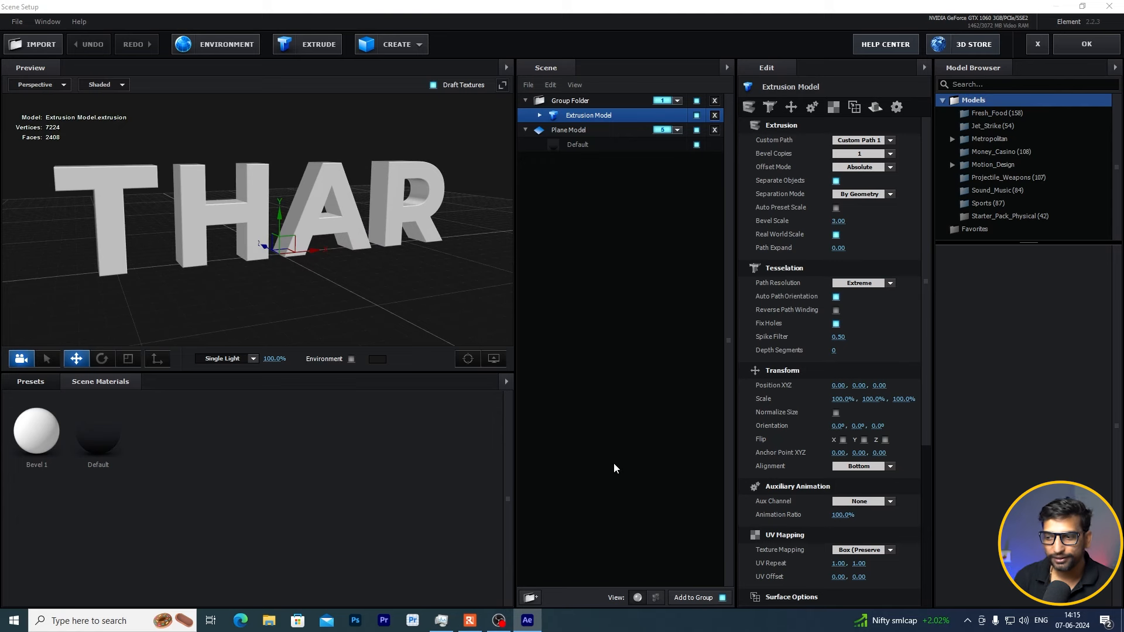
pyautogui.click(656, 598)
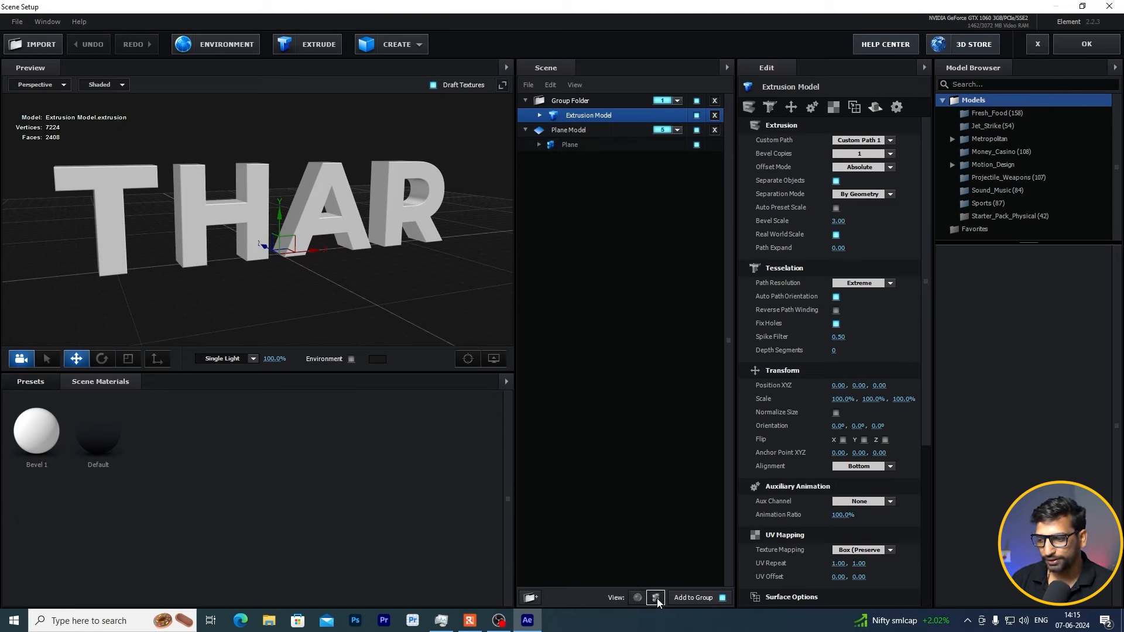
# Step: Expand the Extrusion Model in the scene list to show its individual letter paths
pyautogui.click(540, 115)
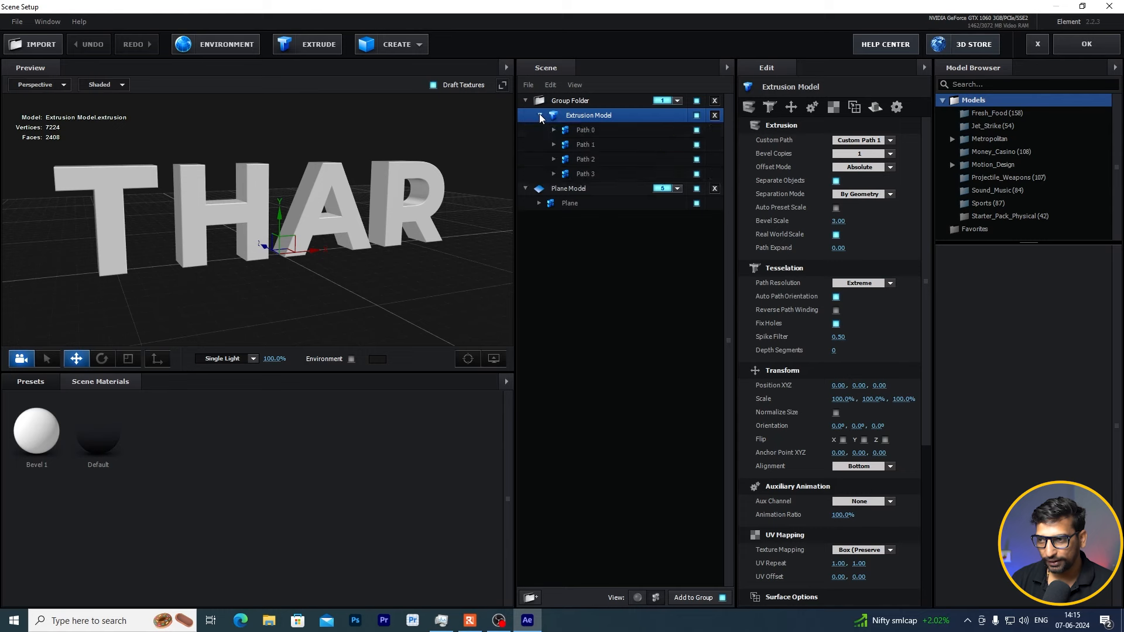
pyautogui.moveTo(391, 245); pyautogui.dragTo(375, 295)
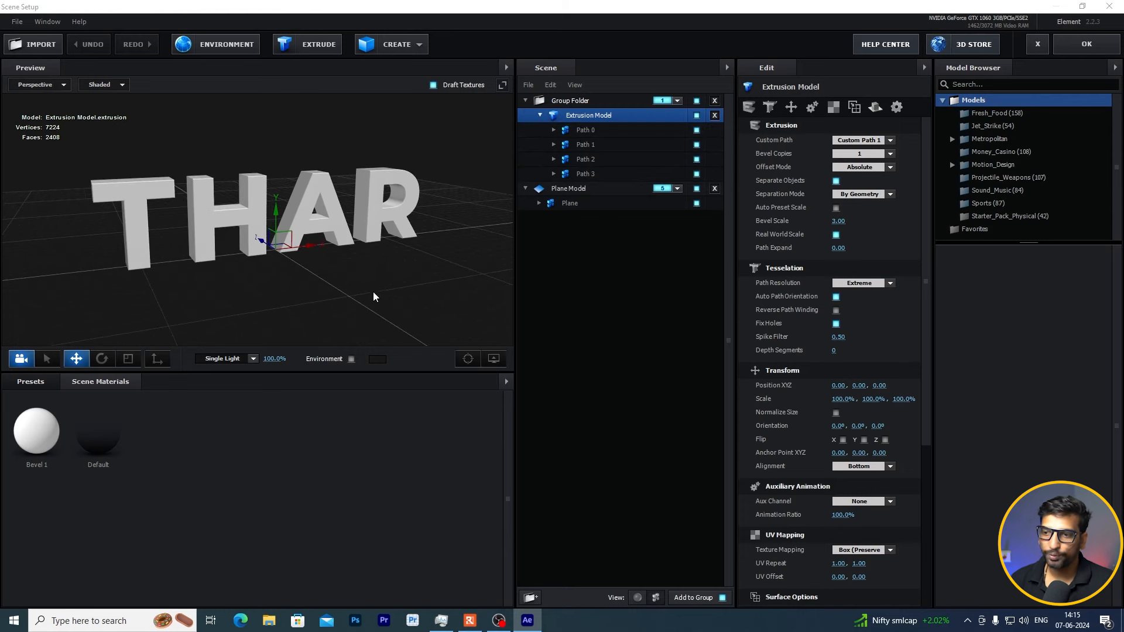
# Step: Try shifting the Path 0 and Path 1 letters individually along the X axis, undoing each move
pyautogui.click(585, 131)
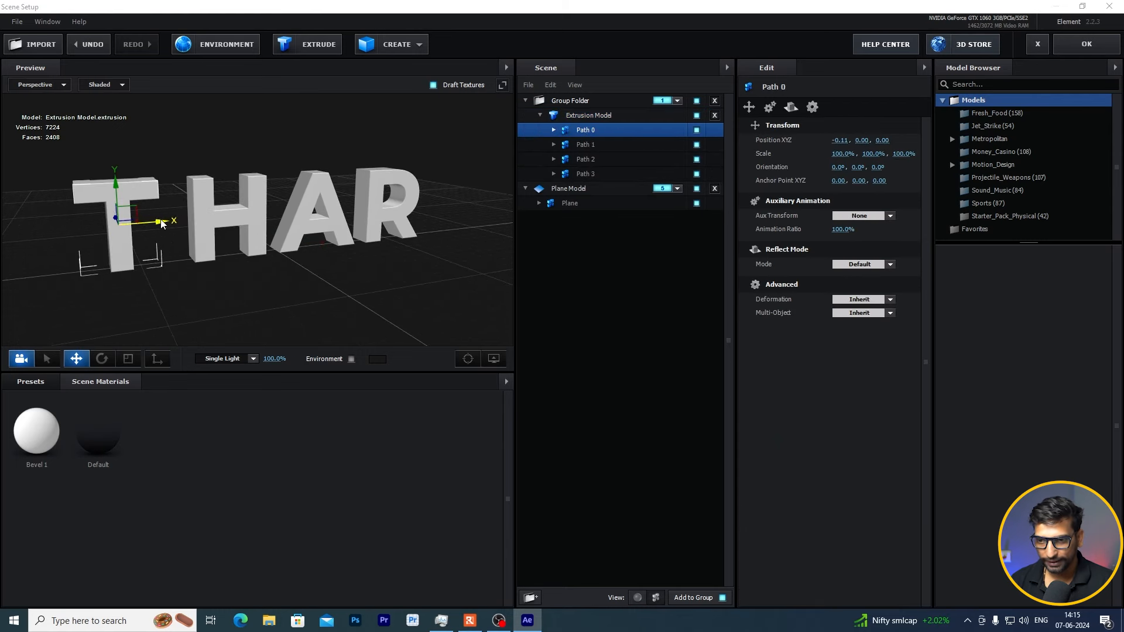
pyautogui.moveTo(176, 224); pyautogui.dragTo(159, 223)
pyautogui.hotkey('ctrl', 'z')
pyautogui.click(589, 145)
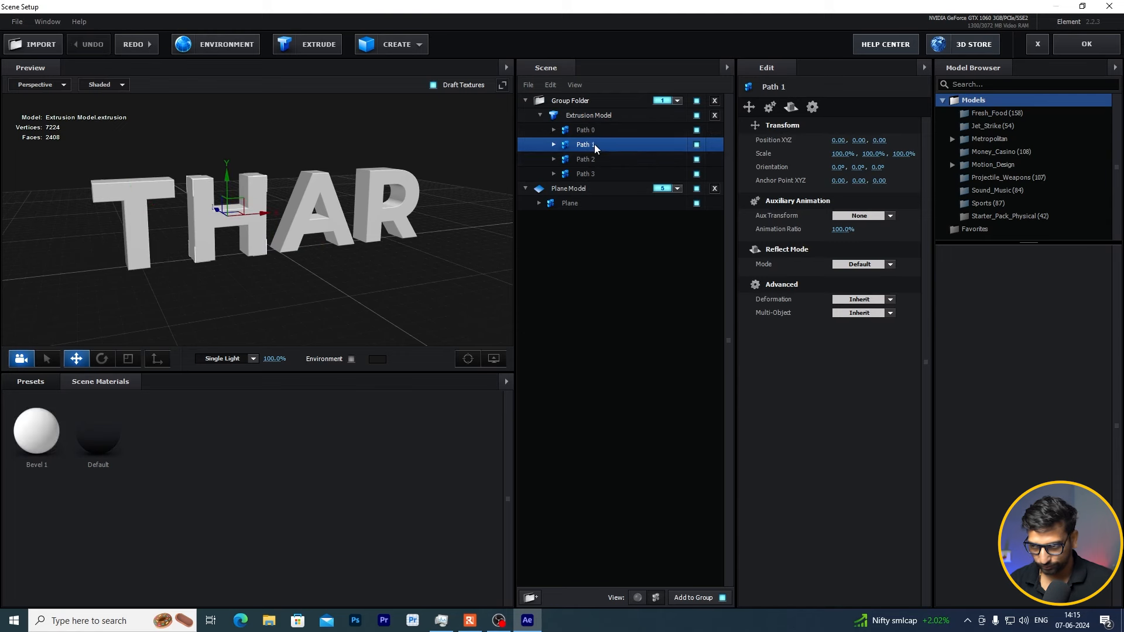
pyautogui.moveTo(262, 213); pyautogui.dragTo(258, 214)
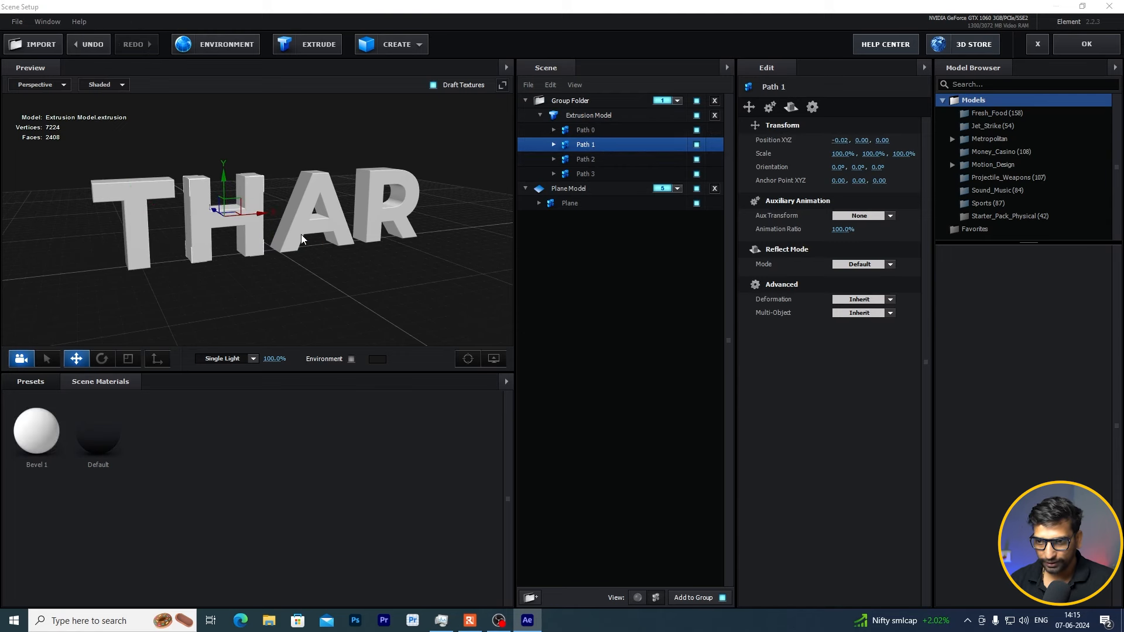
pyautogui.hotkey('ctrl', 'z')
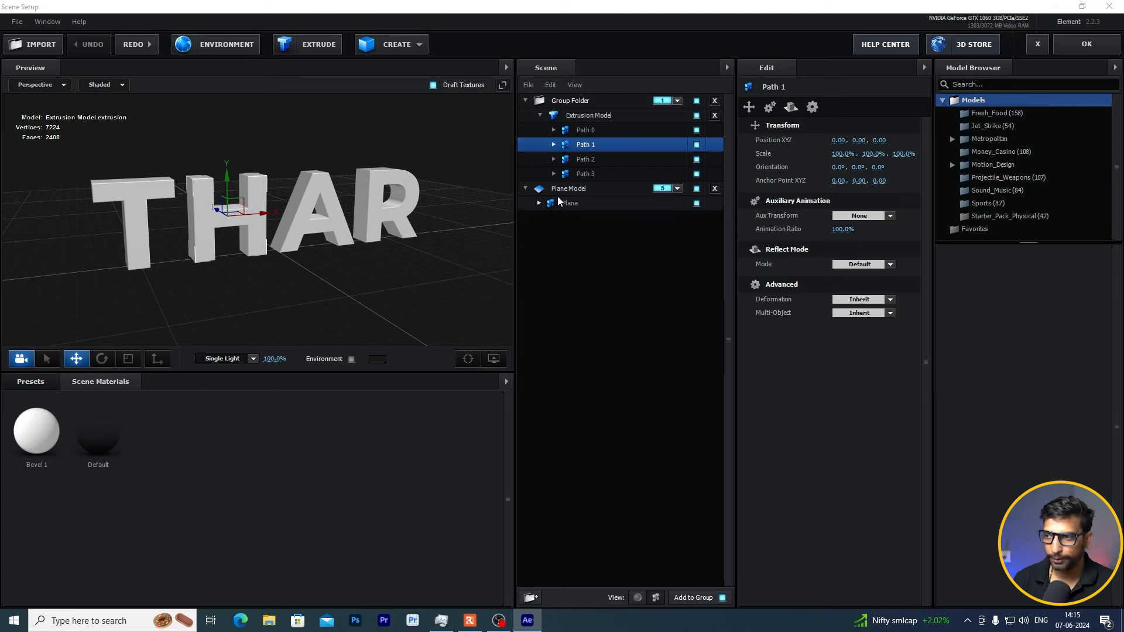
# Step: Assign Path 0 to auxiliary animation Channel 1 and Path 1 to Channel 2
pyautogui.click(590, 132)
pyautogui.rightClick(644, 133)
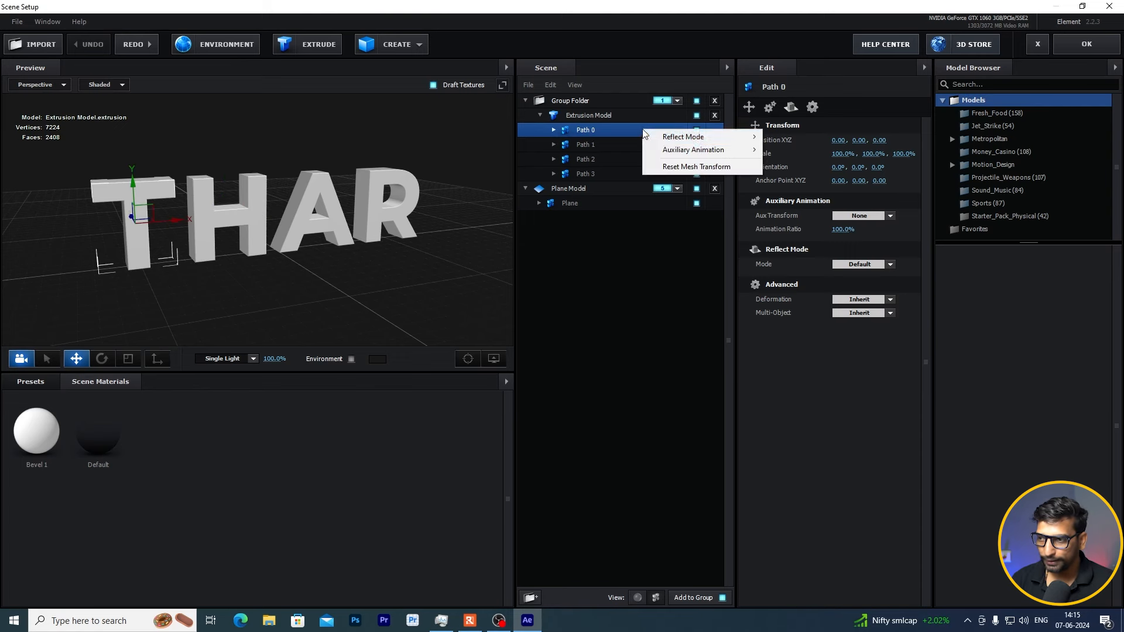
pyautogui.moveTo(732, 150)
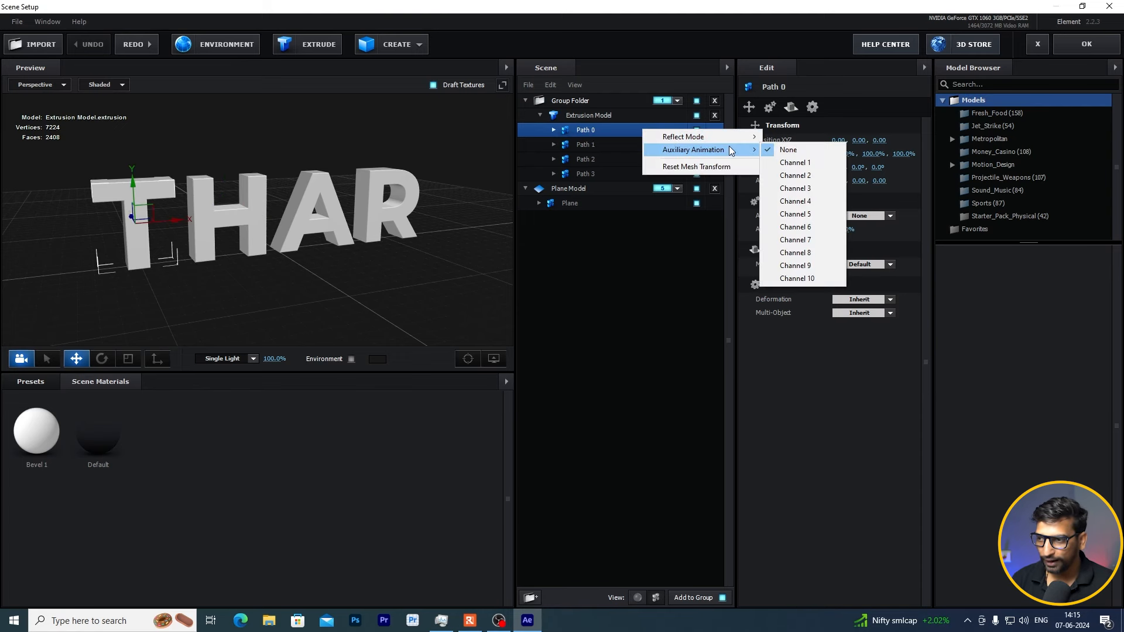
pyautogui.click(813, 163)
pyautogui.rightClick(615, 146)
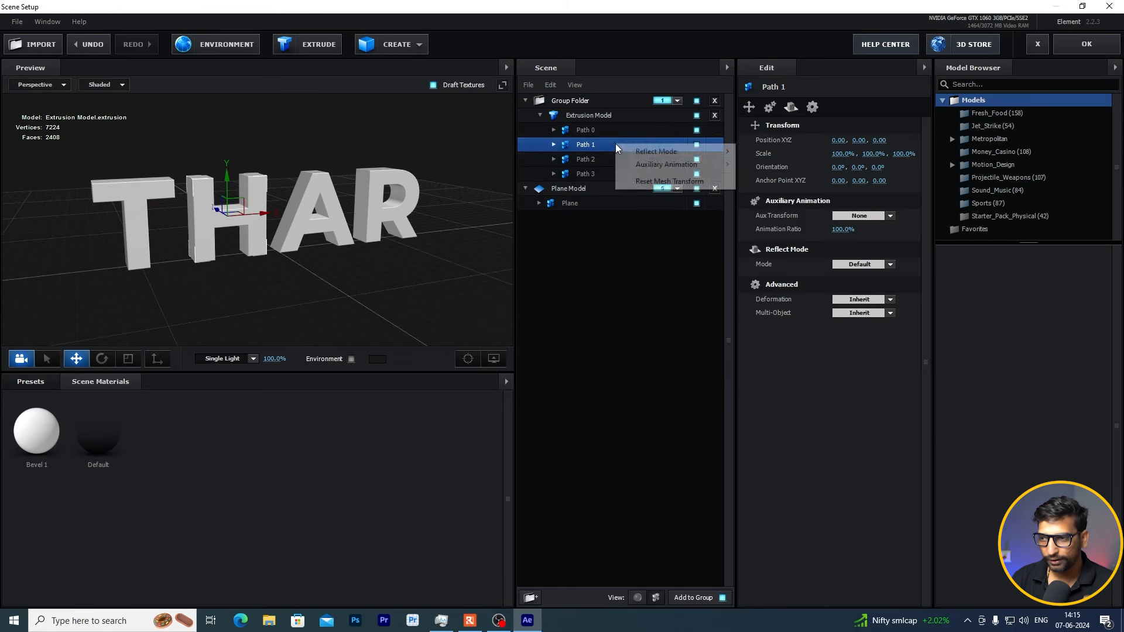
pyautogui.moveTo(717, 164)
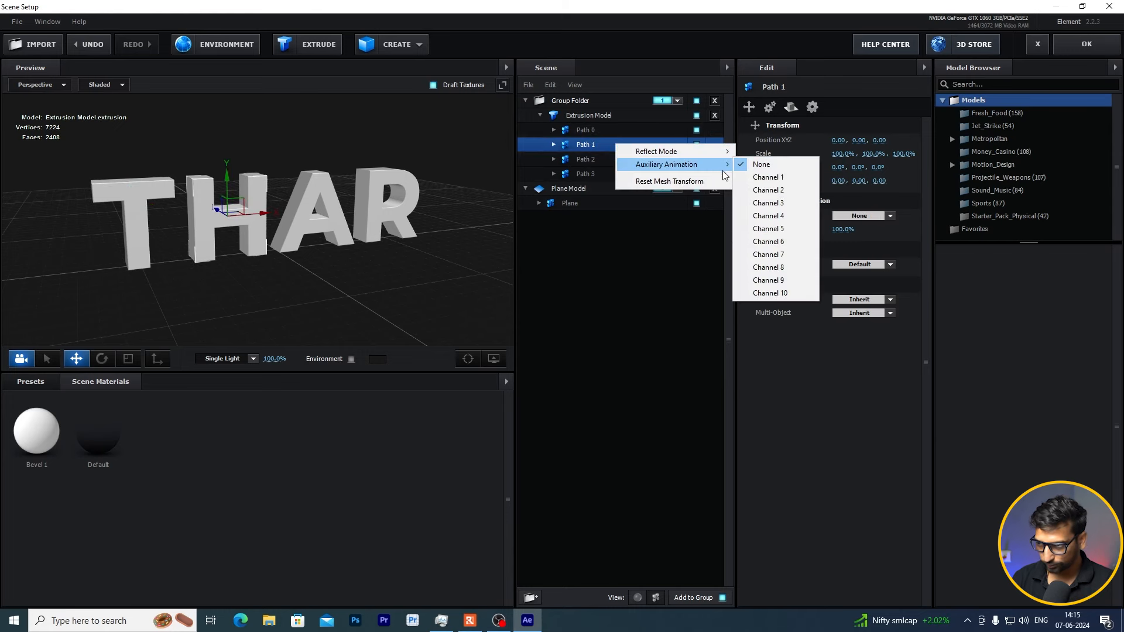
pyautogui.click(779, 190)
# Step: Assign Path 2 to auxiliary animation Channel 3 and Path 3 to Channel 4, and apply the scene setup
pyautogui.rightClick(603, 160)
pyautogui.click(772, 217)
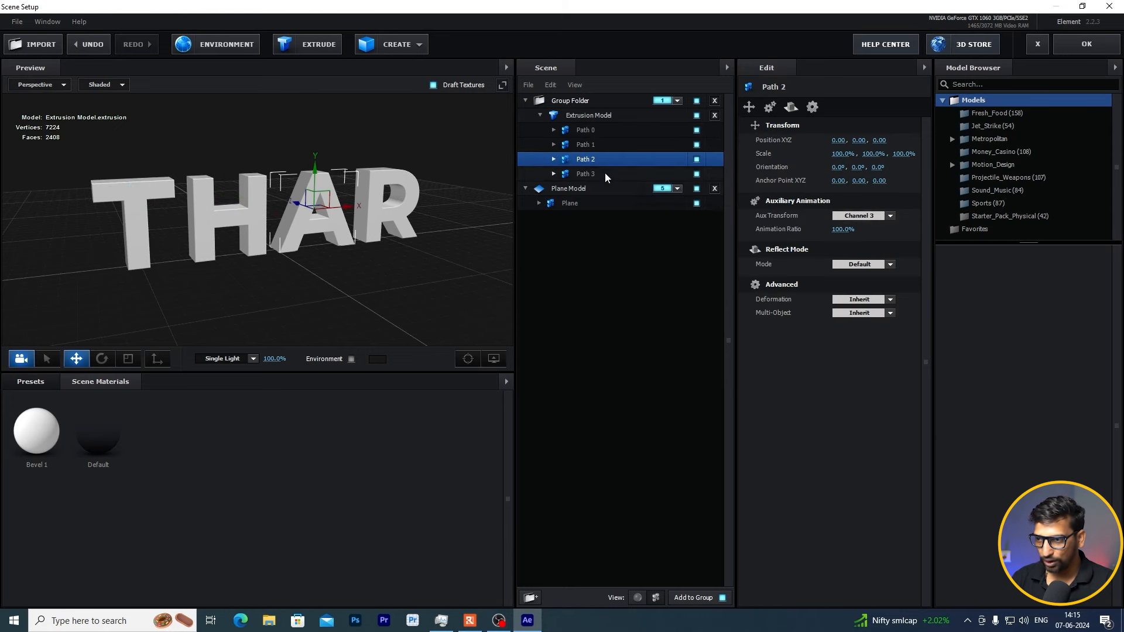
pyautogui.rightClick(606, 175)
pyautogui.moveTo(712, 201)
pyautogui.click(758, 245)
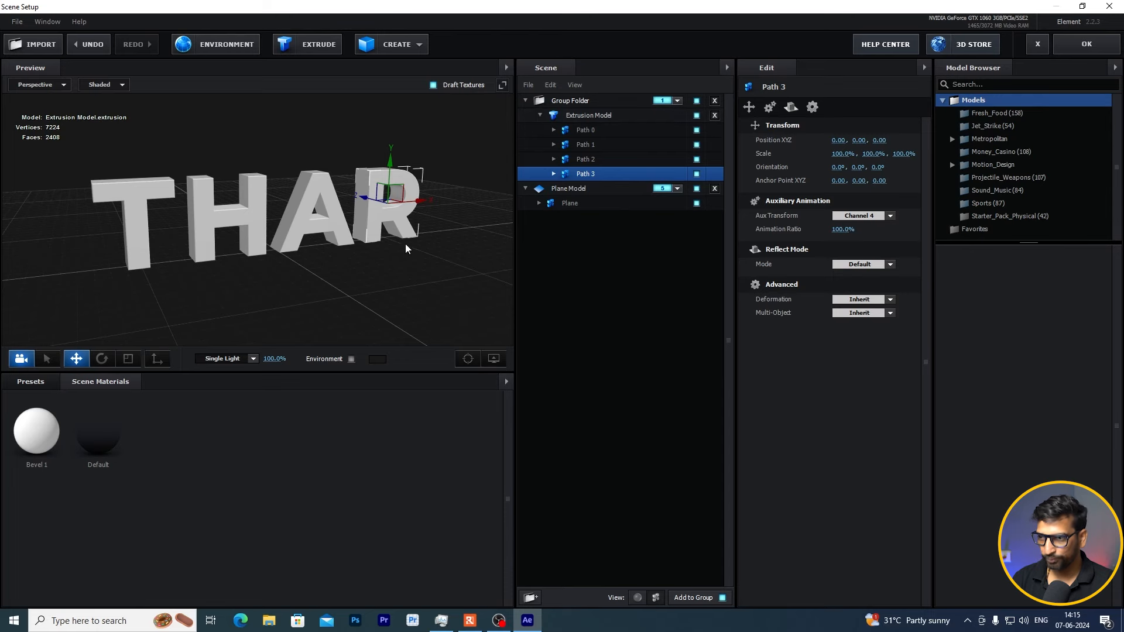
pyautogui.click(1100, 51)
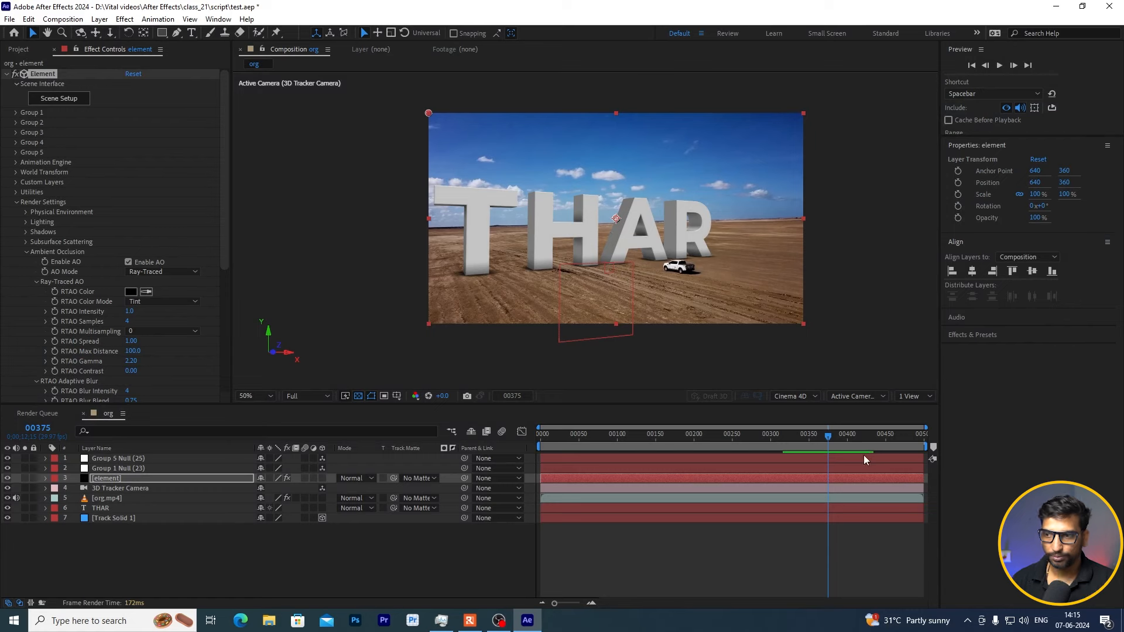
# Step: Move the playhead to frame 250, leaving the element layer at its original position
pyautogui.moveTo(825, 438); pyautogui.dragTo(732, 445)
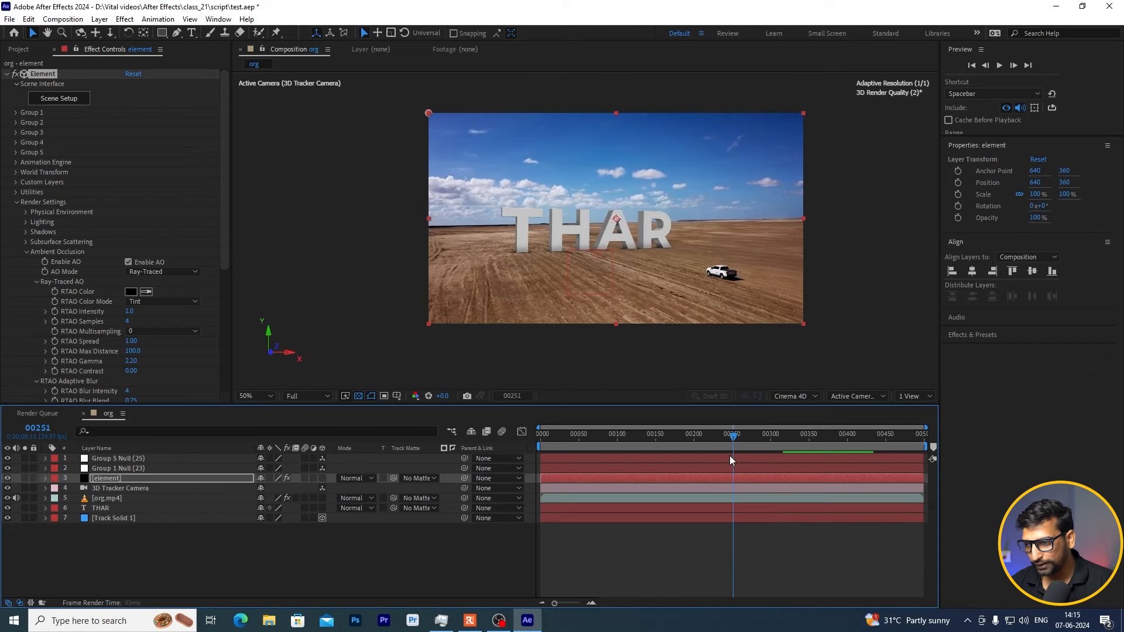
pyautogui.click(734, 289)
pyautogui.press('Left')
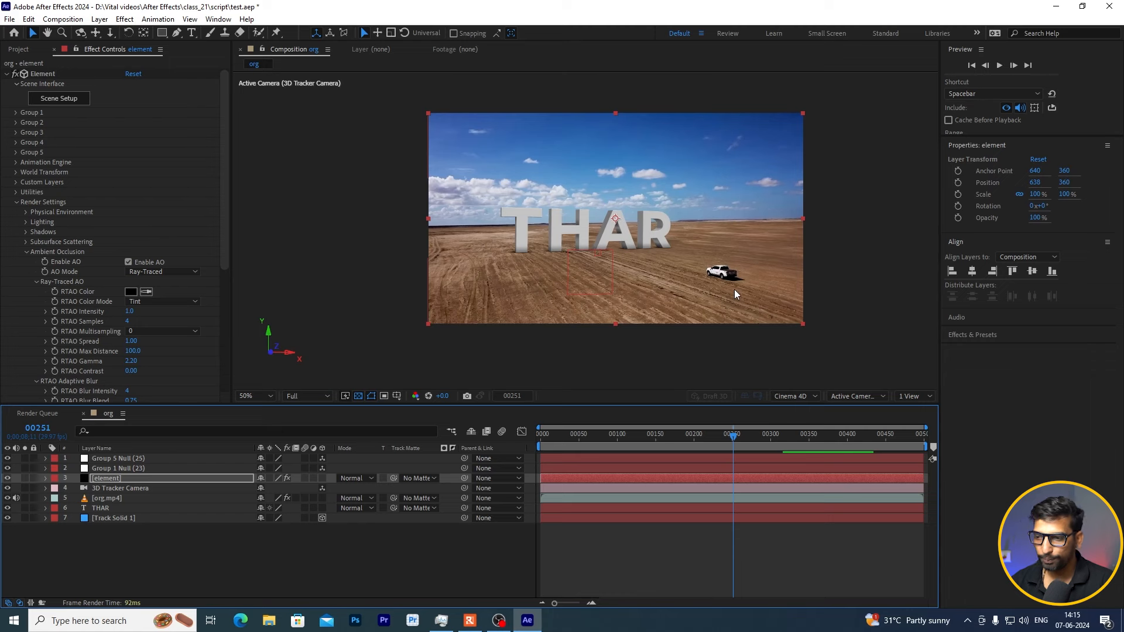
pyautogui.press('Right')
pyautogui.press('Right')
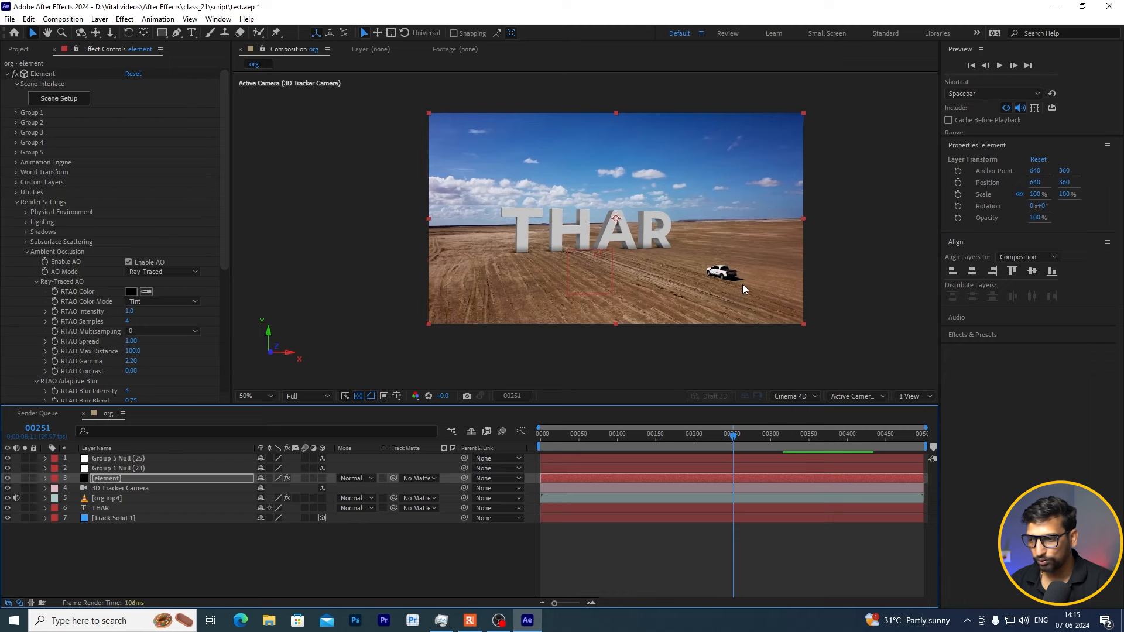
pyautogui.press('pageup')
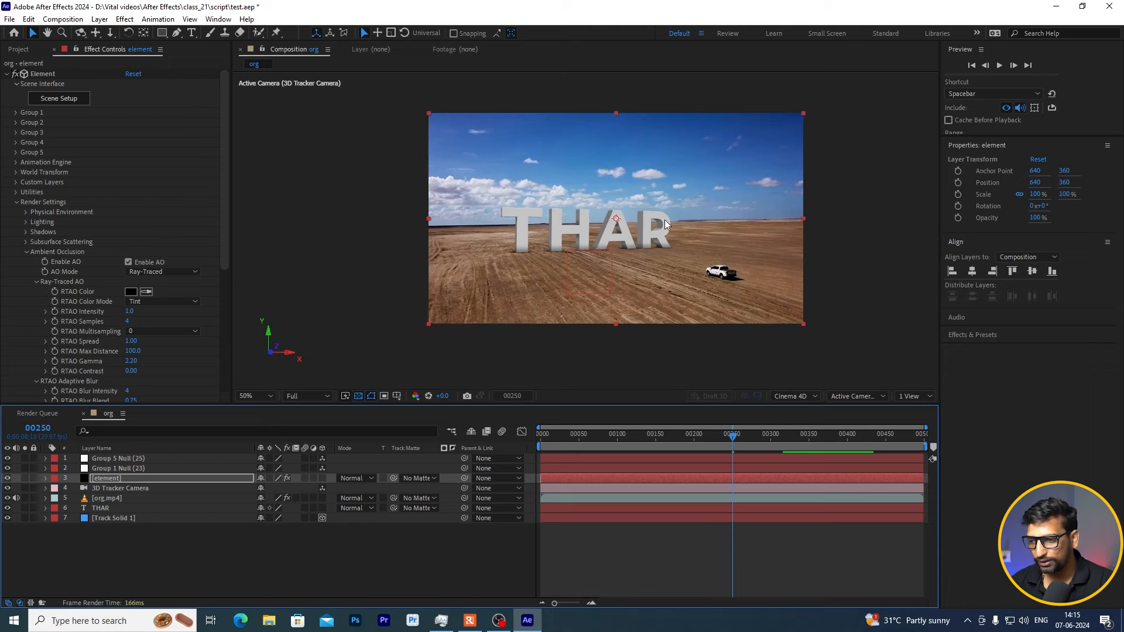
# Step: Collapse the element layer's Render Settings and open Channel 4 under the Aux Channels of Group 1
pyautogui.click(15, 202)
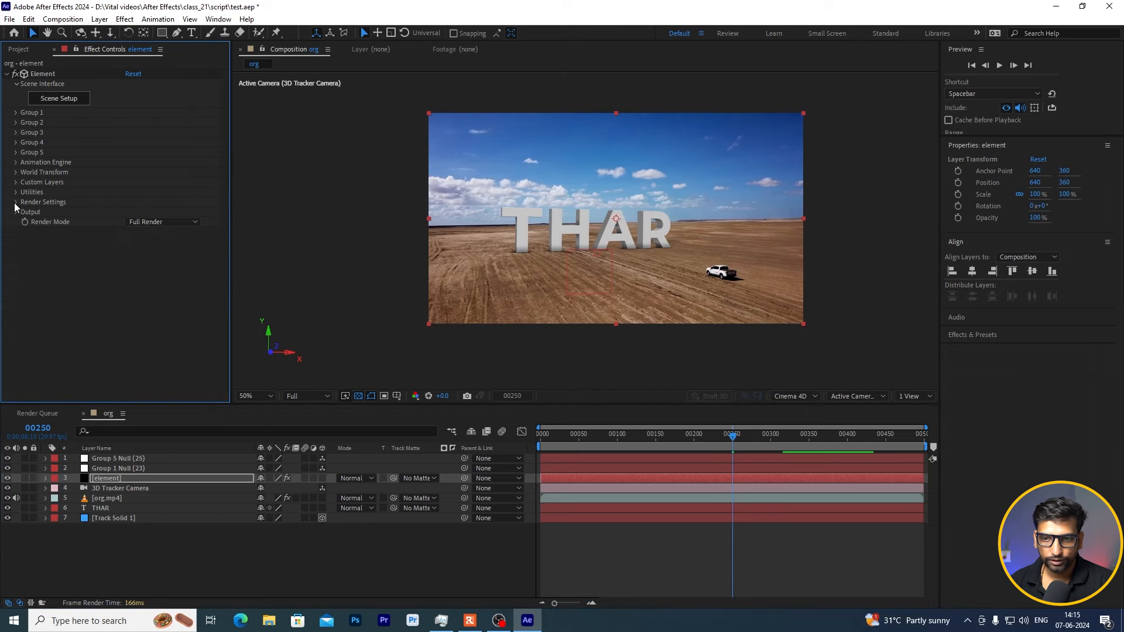
pyautogui.click(16, 113)
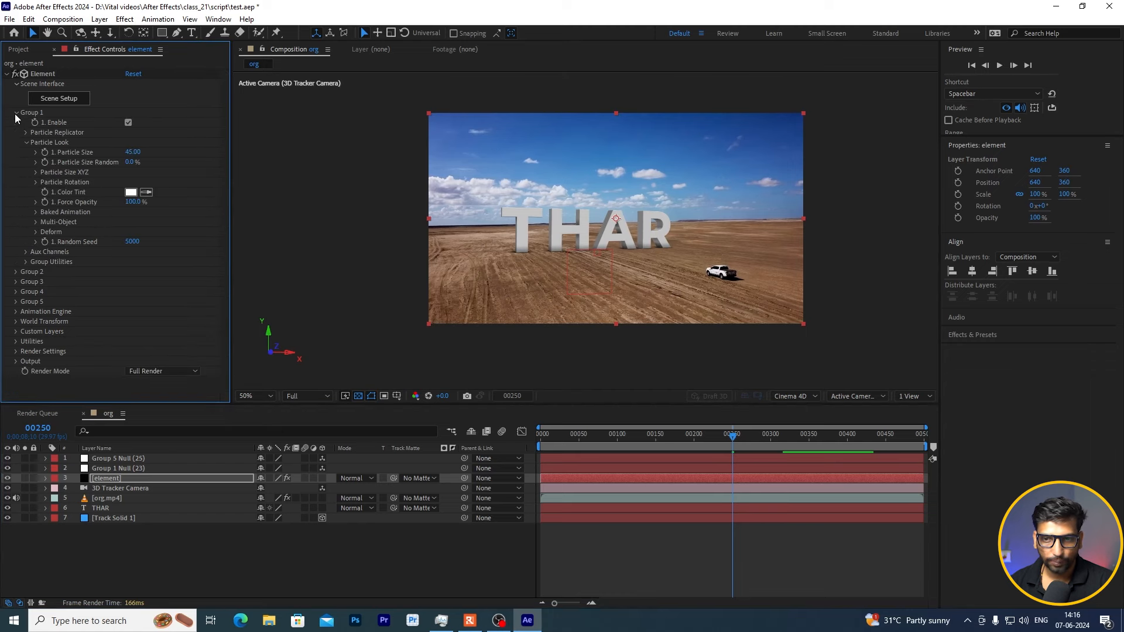
pyautogui.click(26, 143)
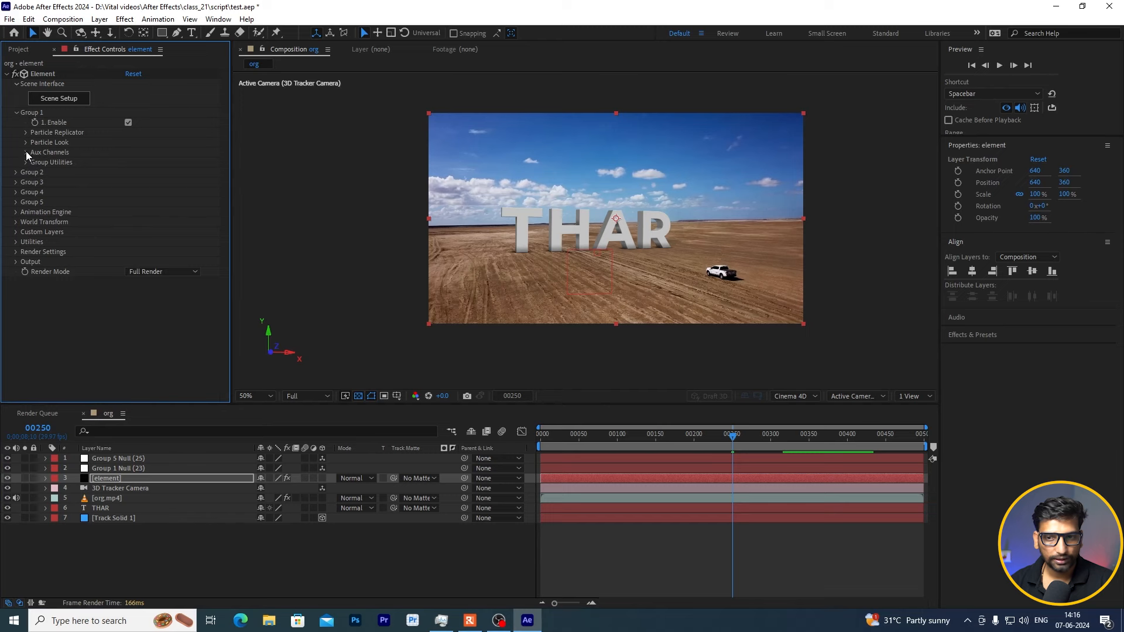
pyautogui.click(26, 153)
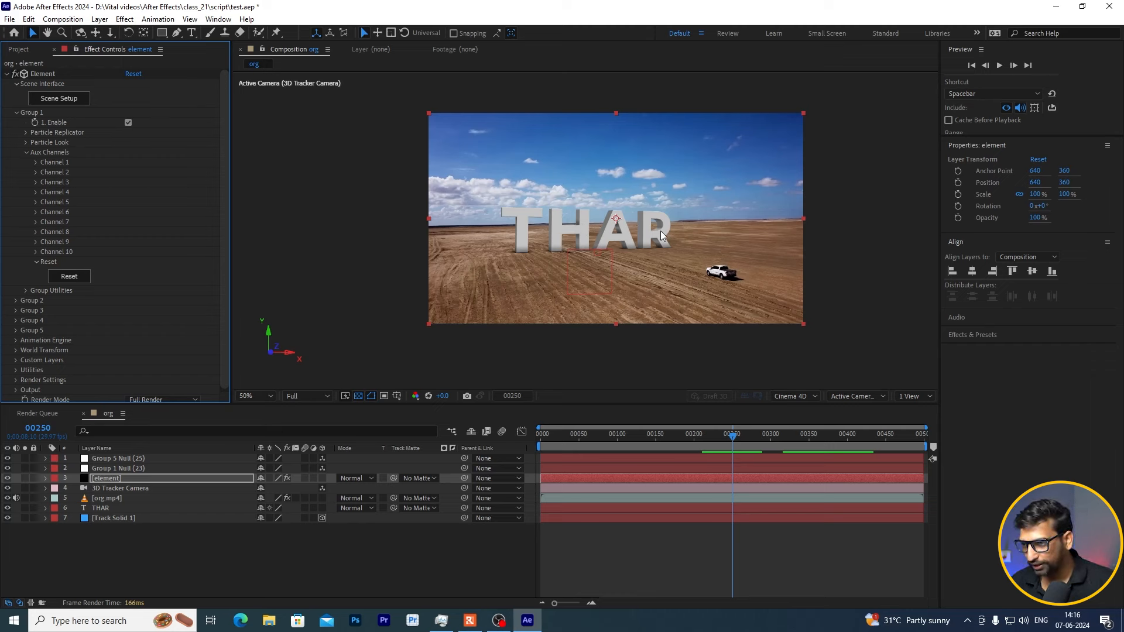
pyautogui.click(36, 192)
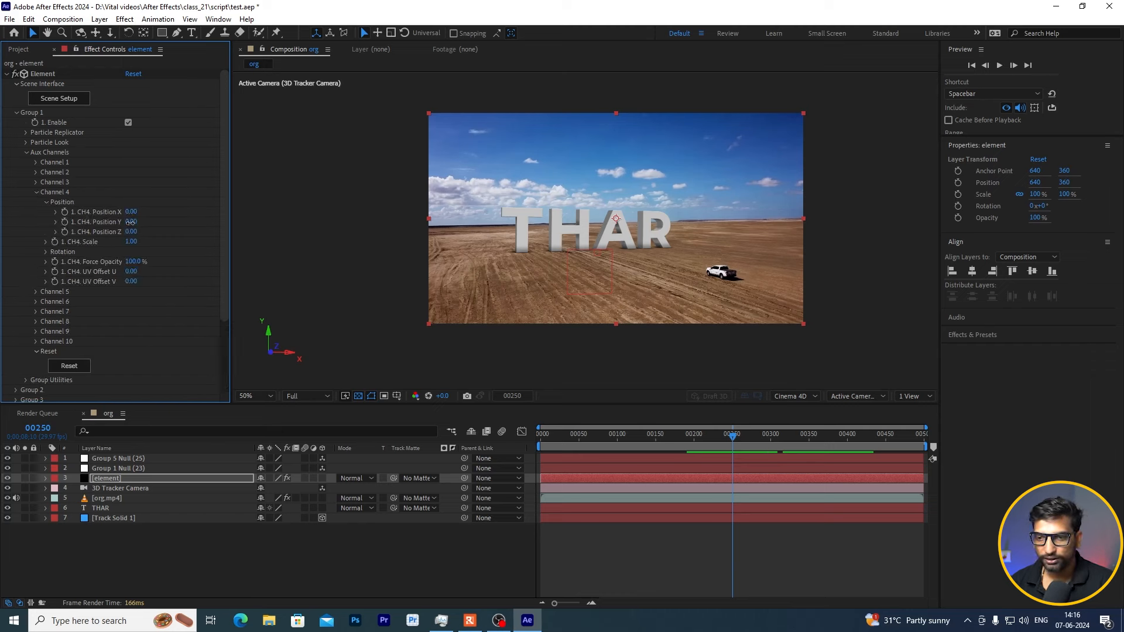
# Step: Set Channel 4's Position Y to -4 to lift the letter R out of the frame
pyautogui.moveTo(133, 225); pyautogui.dragTo(9, 225)
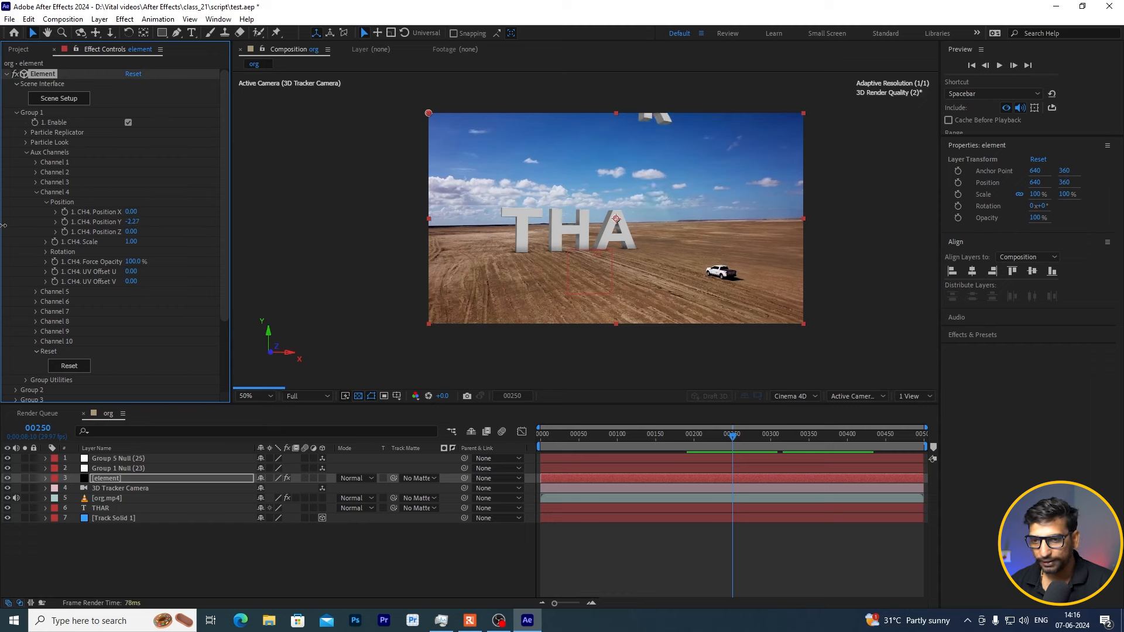
pyautogui.click(132, 221)
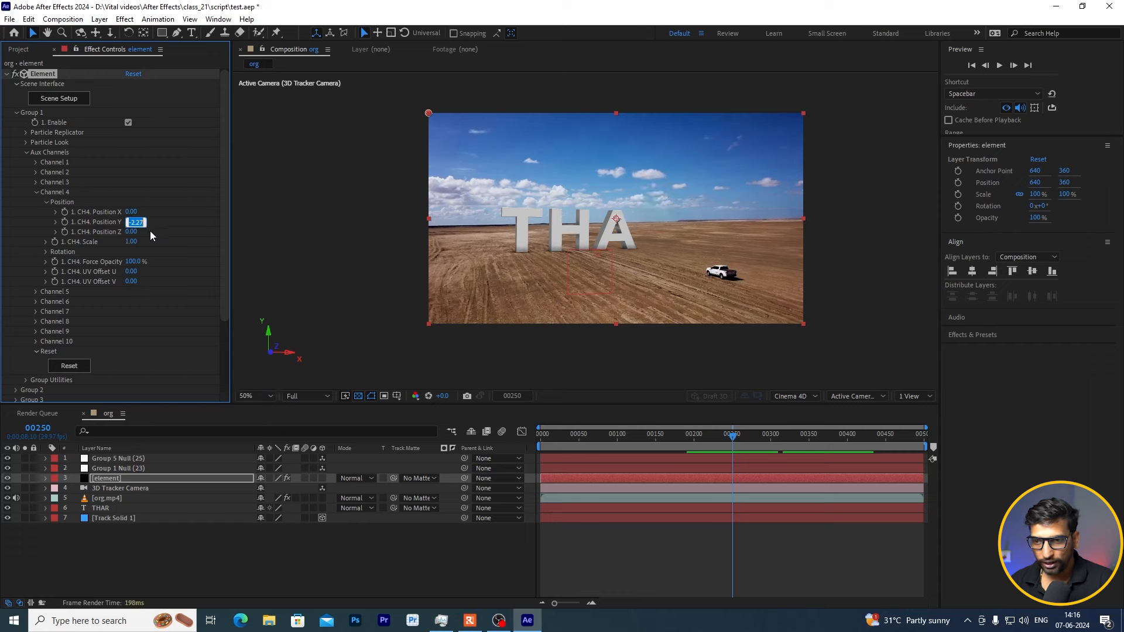
pyautogui.write('-4')
pyautogui.press('Return')
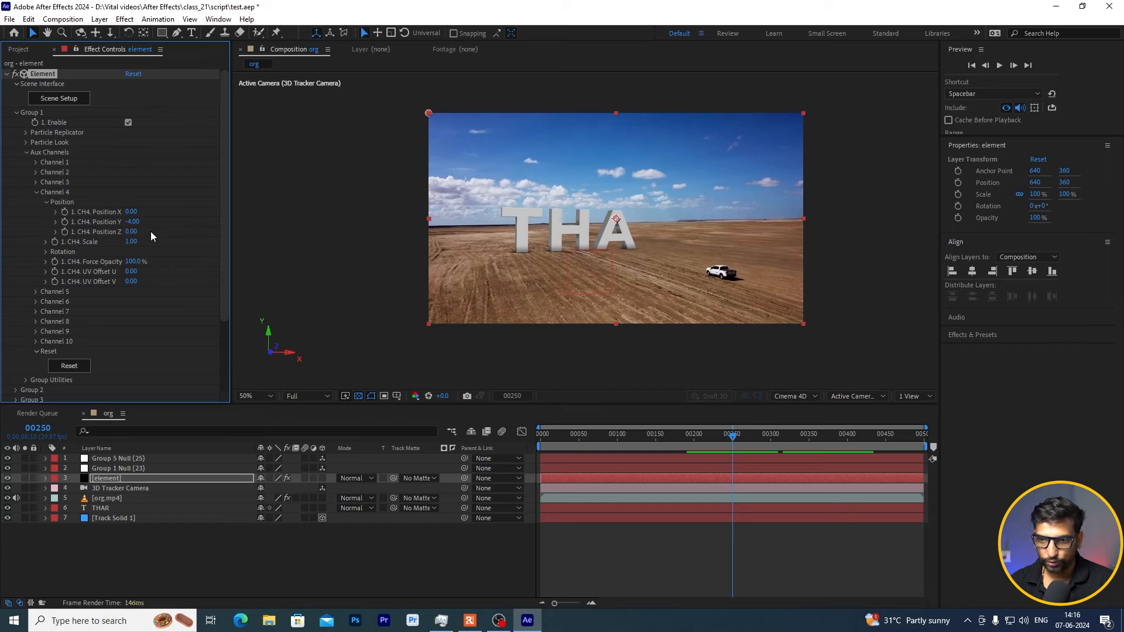
# Step: Add a Channel 4 Position Y keyframe at frame 250 and show the element layer's keyframes in the timeline
pyautogui.moveTo(731, 443)
pyautogui.mouseDown()
pyautogui.moveTo(517, 439)
pyautogui.moveTo(730, 439)
pyautogui.mouseUp()
pyautogui.moveTo(732, 488); pyautogui.dragTo(734, 487)
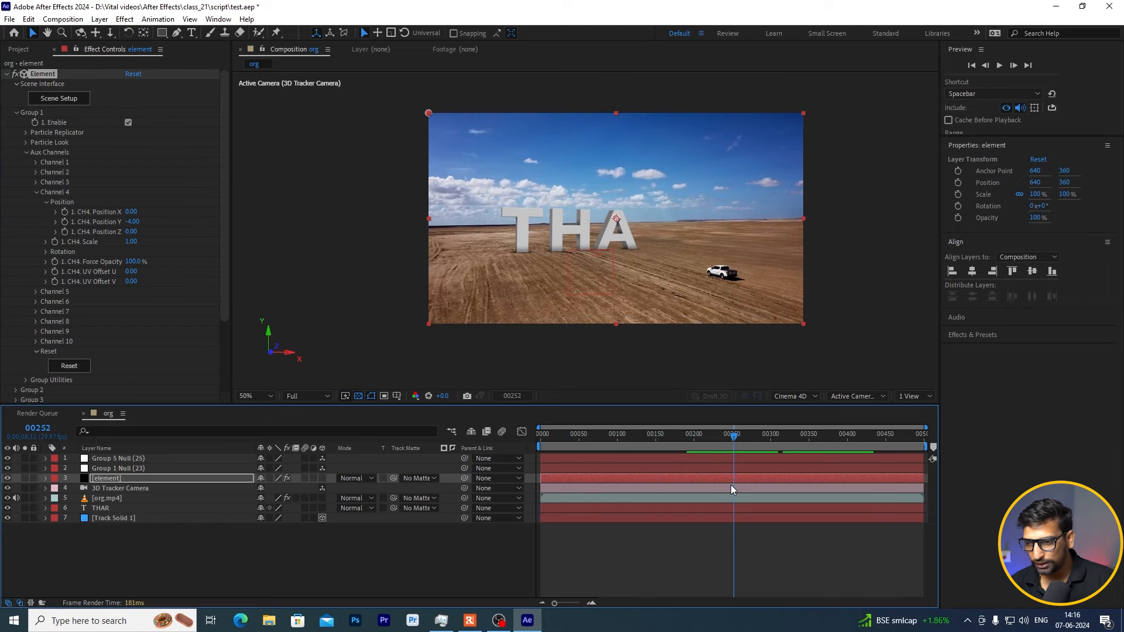
pyautogui.press('pageup')
pyautogui.press('pageup')
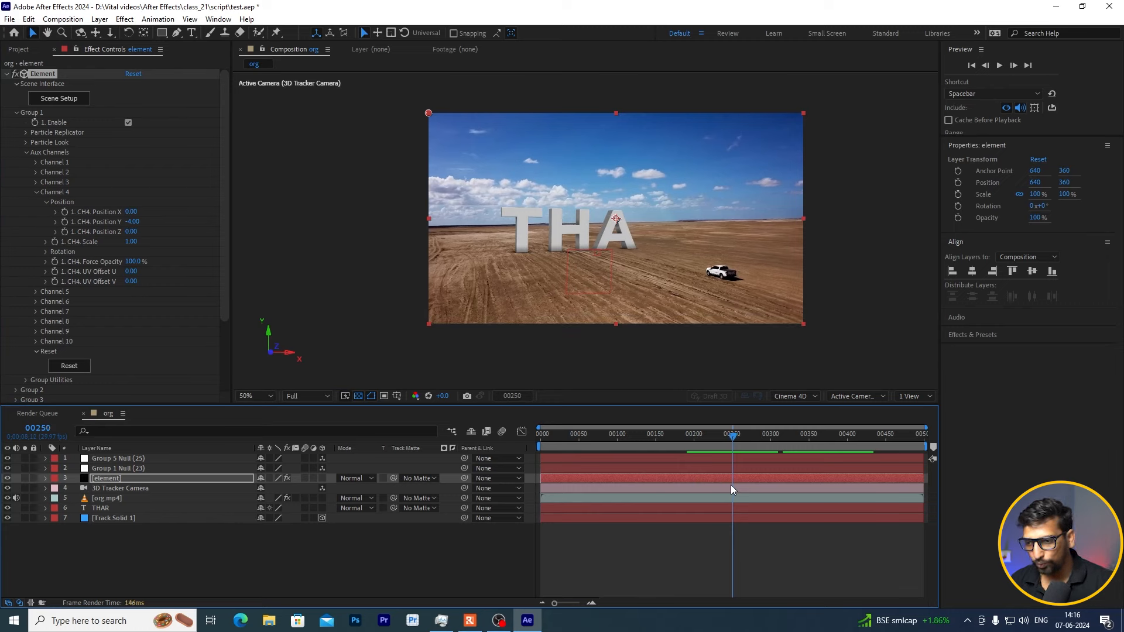
pyautogui.click(64, 224)
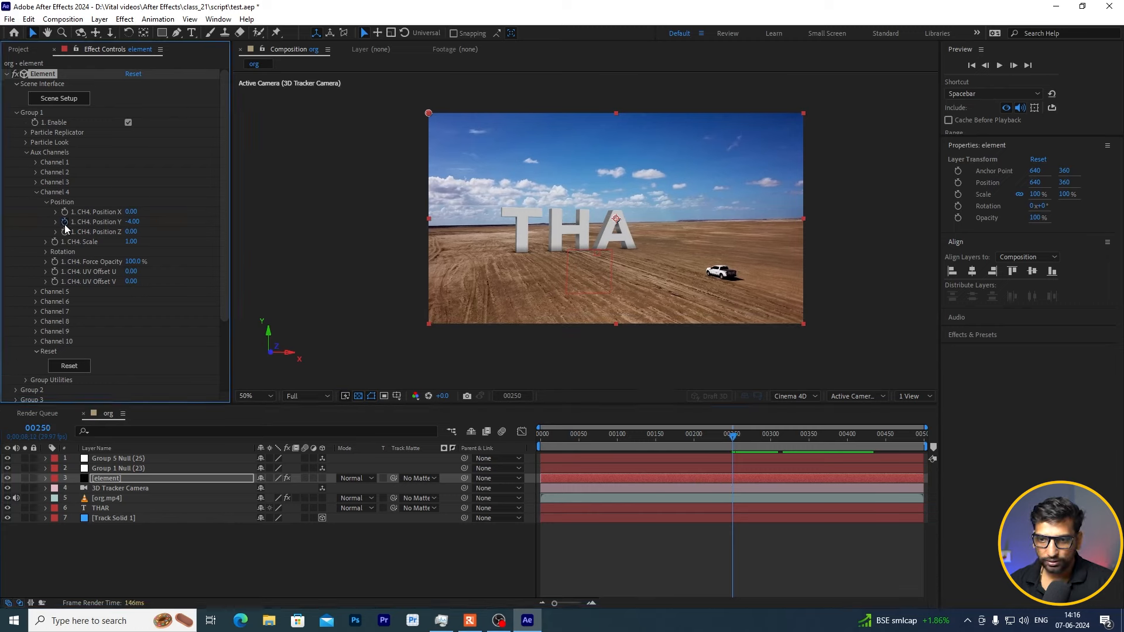
pyautogui.click(125, 480)
pyautogui.press('u')
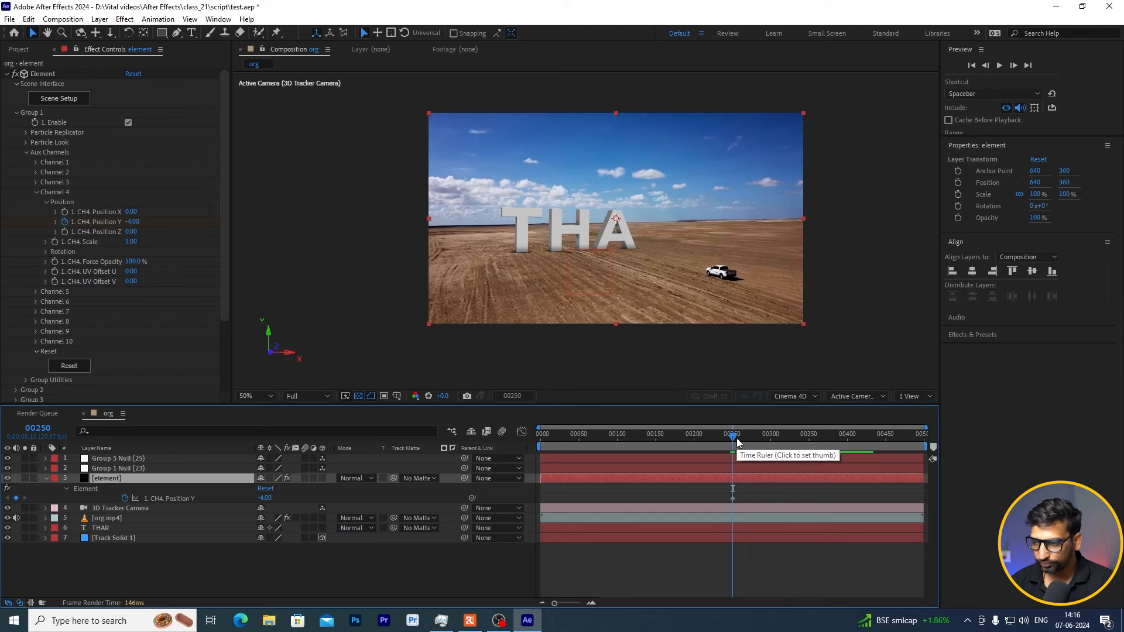
# Step: At frame 260, set Channel 4's Position Y to 0 so the letter R drops to the ground
pyautogui.moveTo(739, 438); pyautogui.dragTo(742, 437)
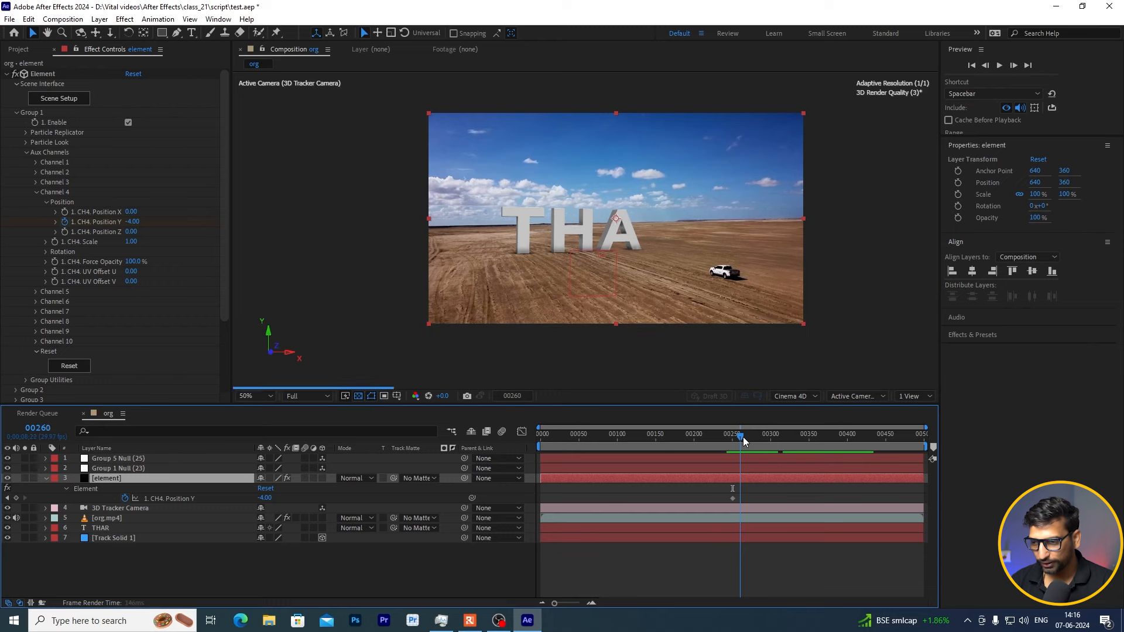
pyautogui.click(132, 222)
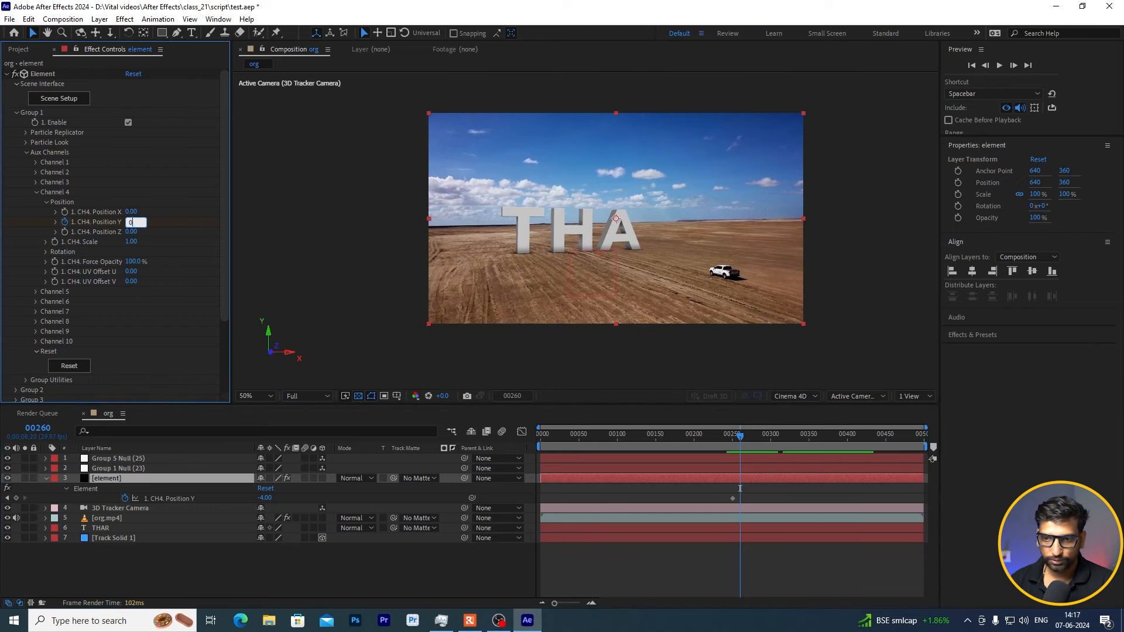
pyautogui.write('0')
pyautogui.press('Return')
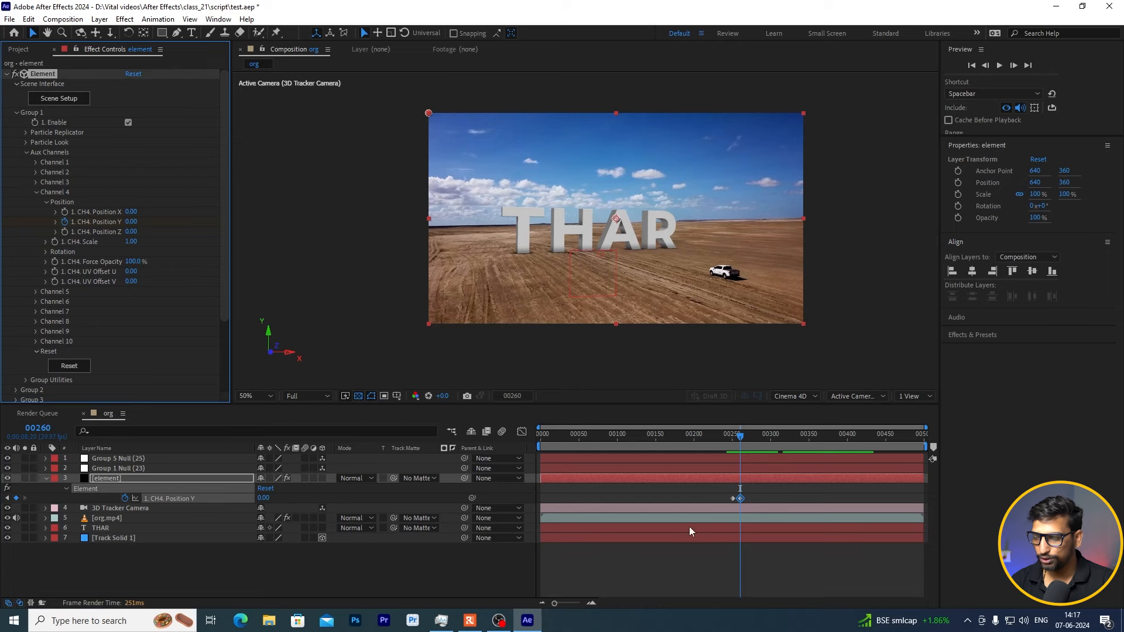
# Step: At frame 261, set Channel 4's Position Y to -0.05 so the letter R bounces slightly after landing
pyautogui.moveTo(553, 604); pyautogui.dragTo(568, 604)
pyautogui.moveTo(734, 436)
pyautogui.mouseDown()
pyautogui.moveTo(715, 433)
pyautogui.moveTo(731, 434)
pyautogui.mouseUp()
pyautogui.scroll(2, 668, 240)
pyautogui.scroll(-1, 684, 279)
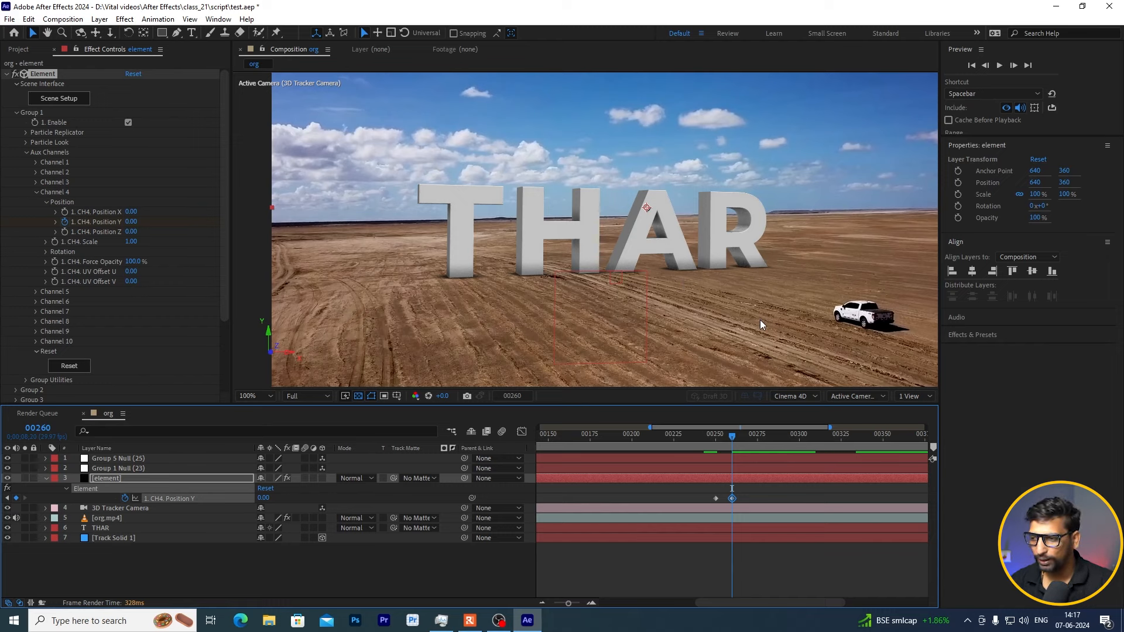
pyautogui.press('pageup')
pyautogui.press('pagedown')
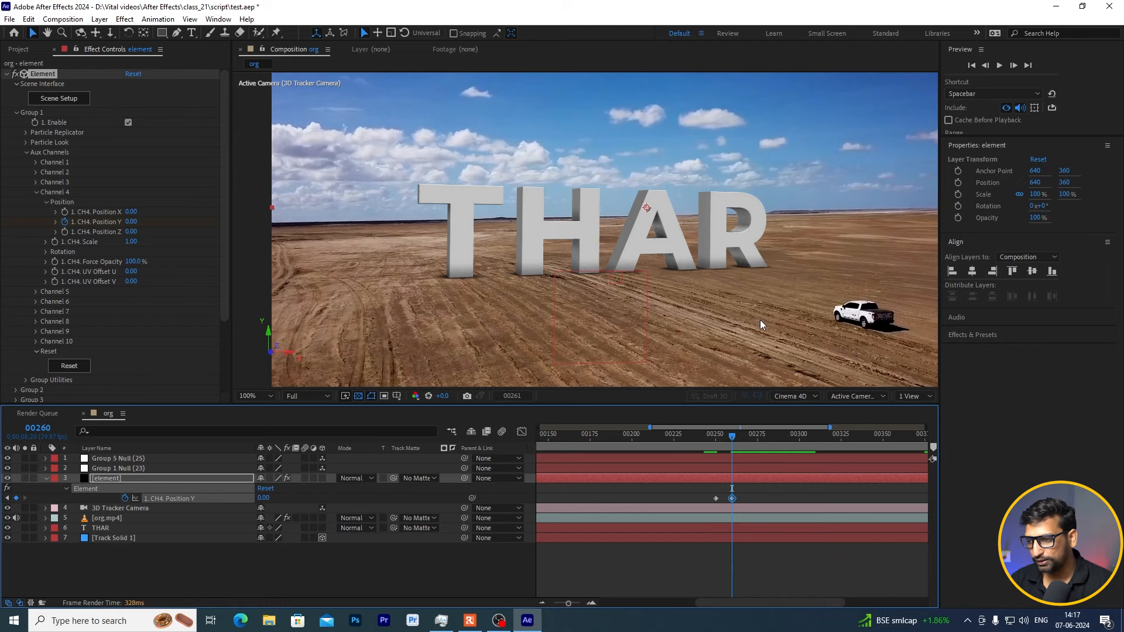
pyautogui.press('pagedown')
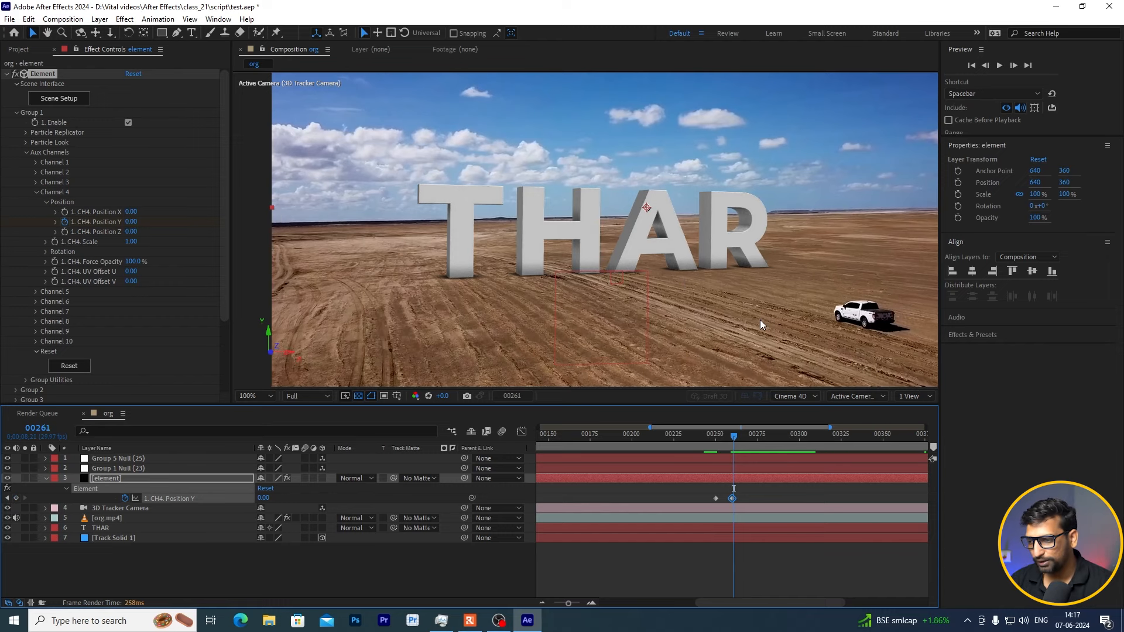
pyautogui.click(135, 222)
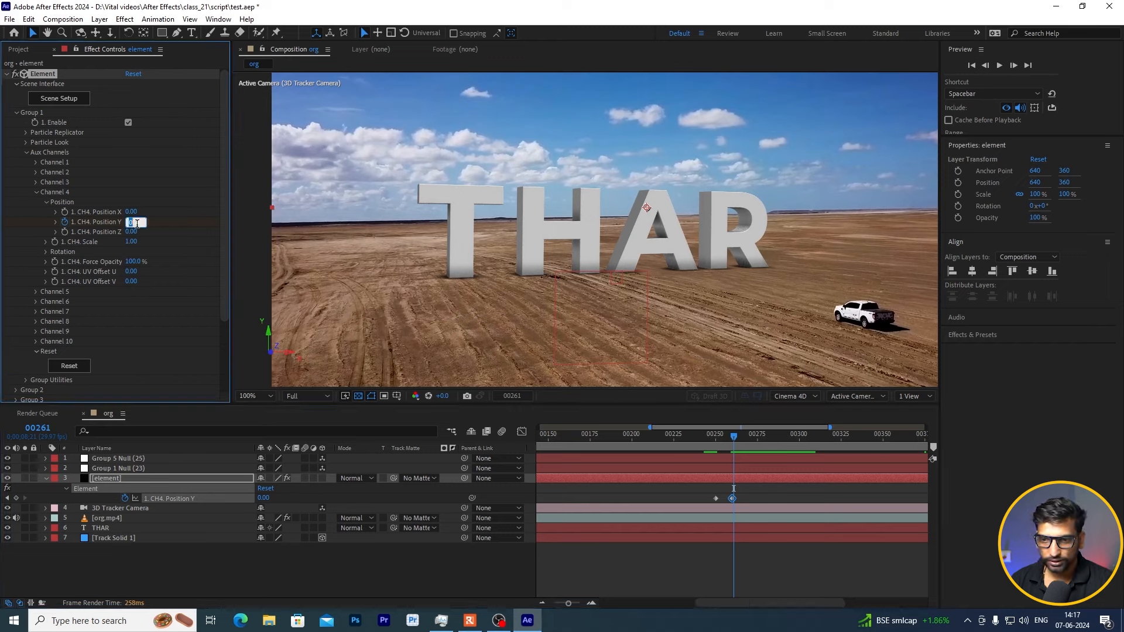
pyautogui.click(161, 256)
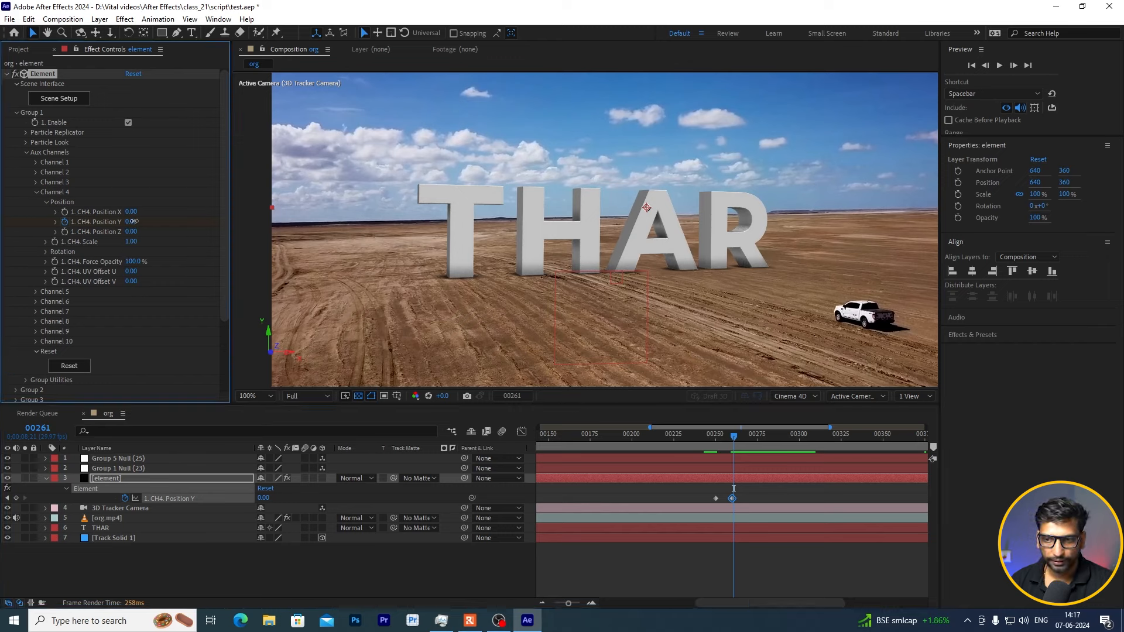
pyautogui.moveTo(134, 221); pyautogui.dragTo(128, 221)
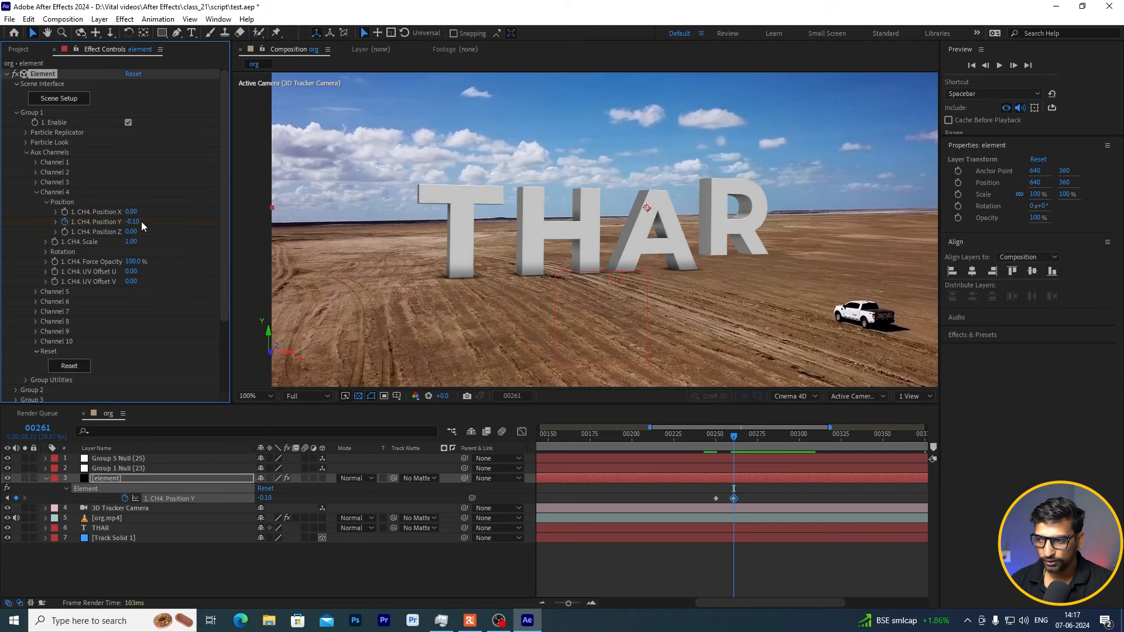
pyautogui.click(135, 222)
pyautogui.write('-0')
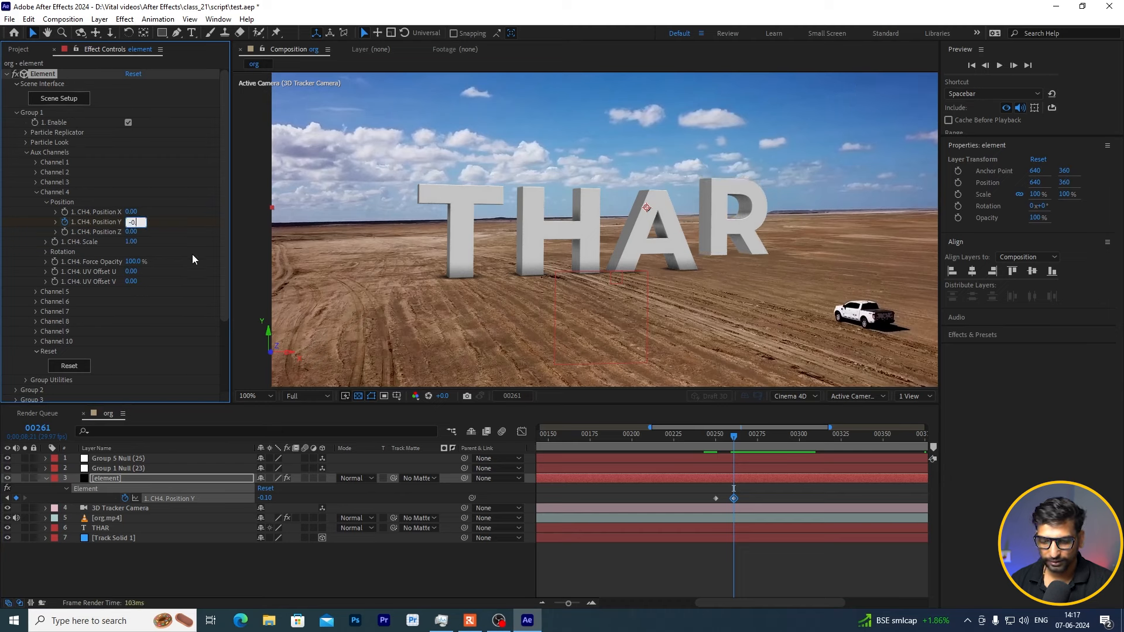
pyautogui.write('.05')
pyautogui.press('Return')
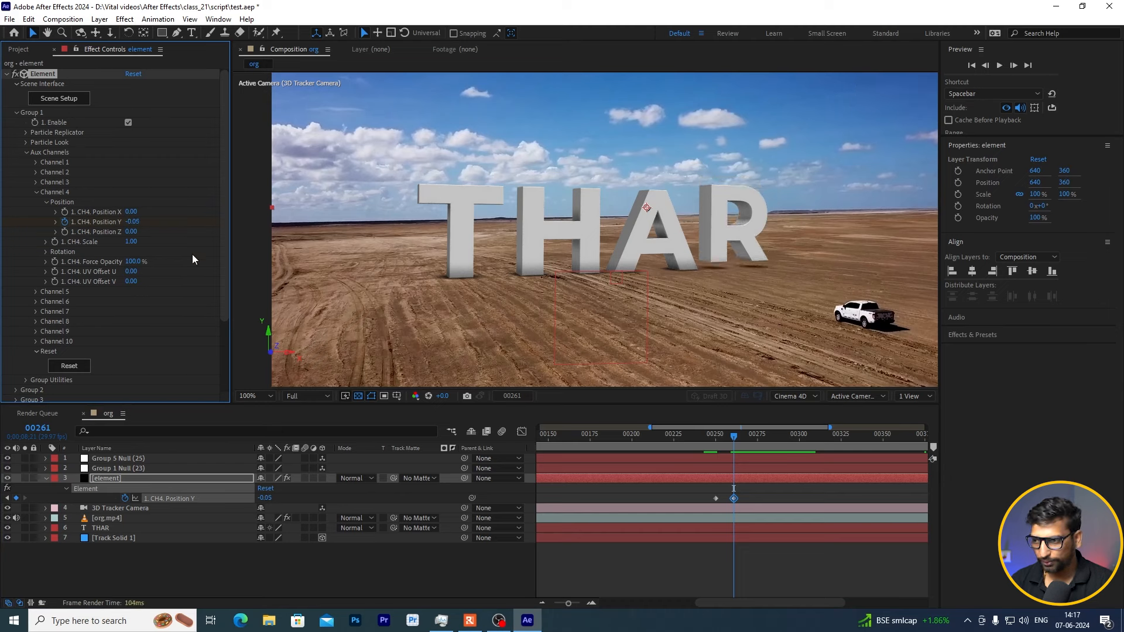
# Step: Reduce the R's bounce at frame 261 by setting Channel 4's Position Y to -0.02
pyautogui.click(135, 222)
pyautogui.press('Return')
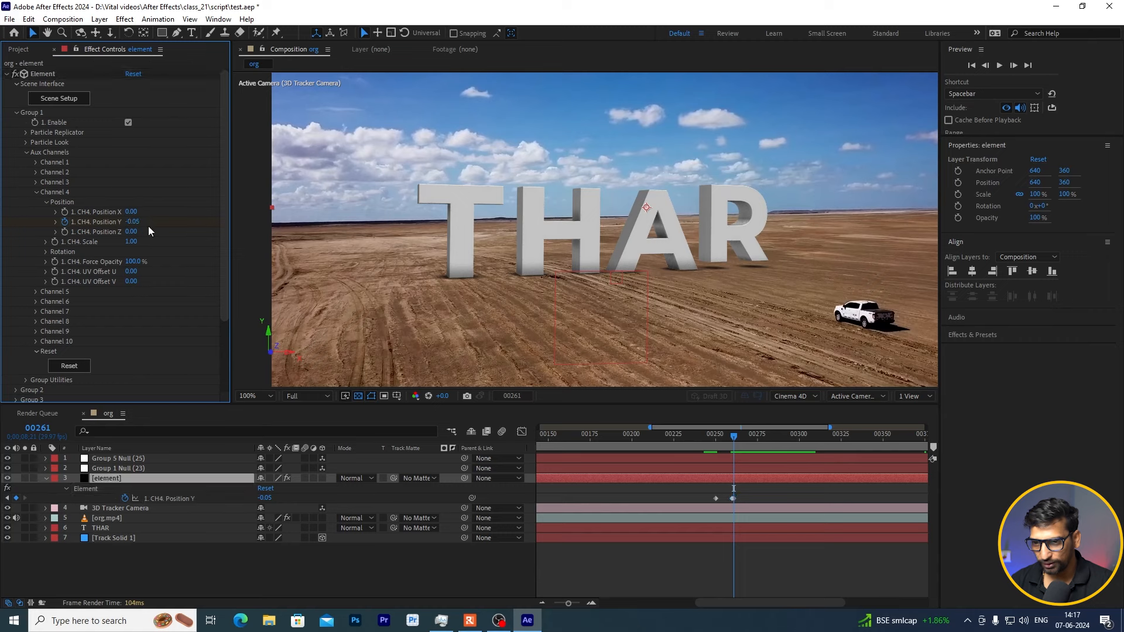
pyautogui.click(137, 222)
pyautogui.write('-0.02')
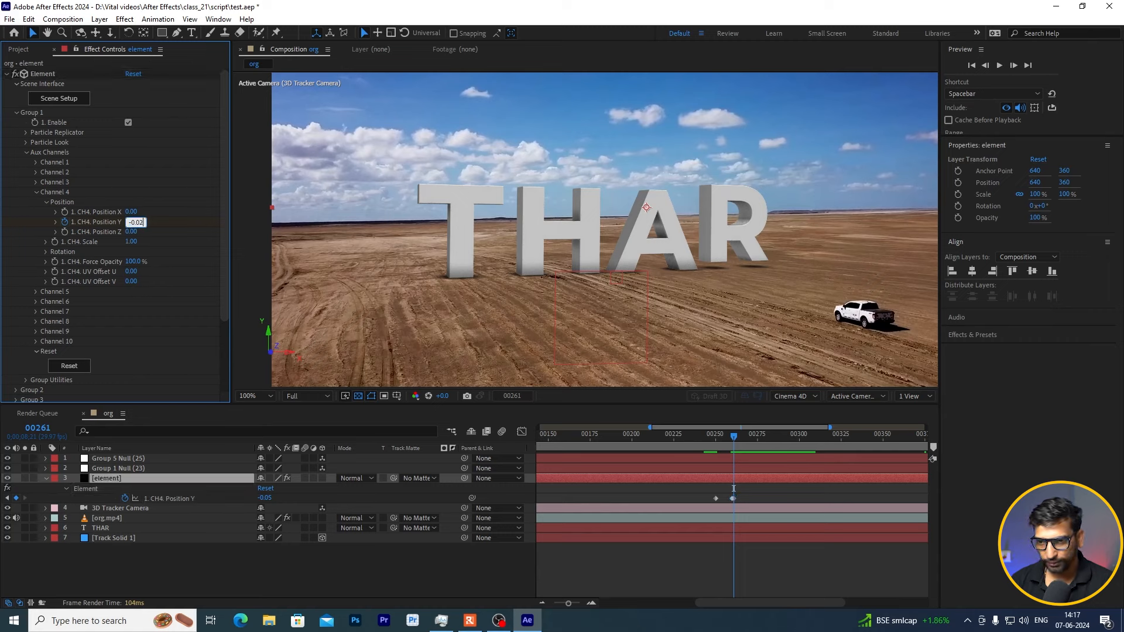
pyautogui.click(174, 250)
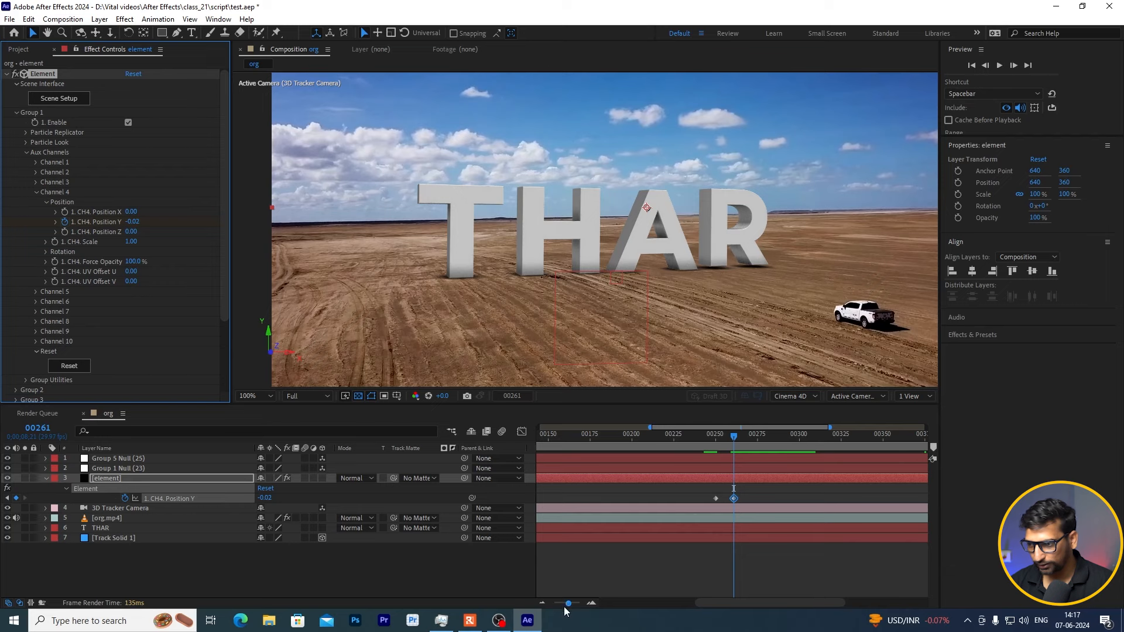
# Step: At frame 262, set Channel 4's Position Y to 0 so the letter R settles back on the ground
pyautogui.moveTo(567, 604); pyautogui.dragTo(580, 604)
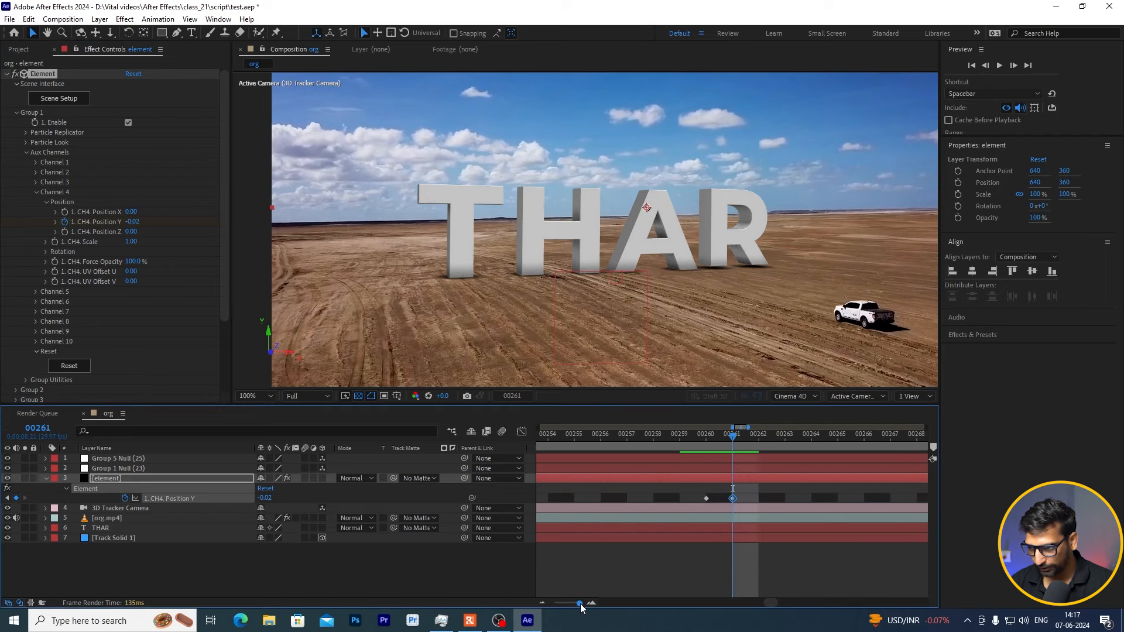
pyautogui.press('pageup')
pyautogui.press('pagedown')
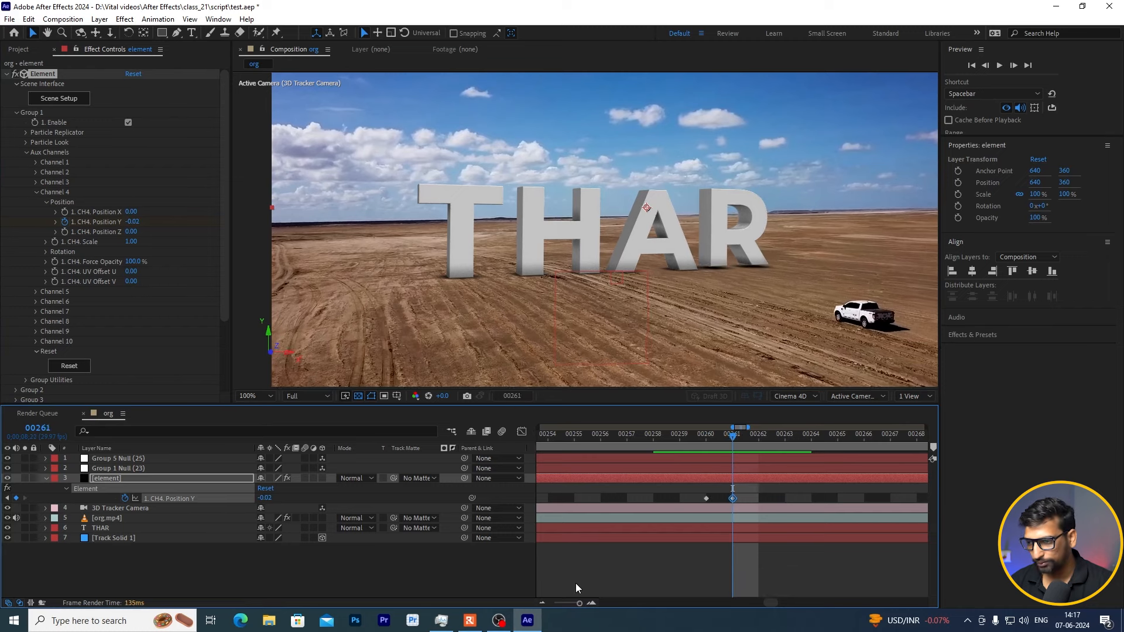
pyautogui.press('pagedown')
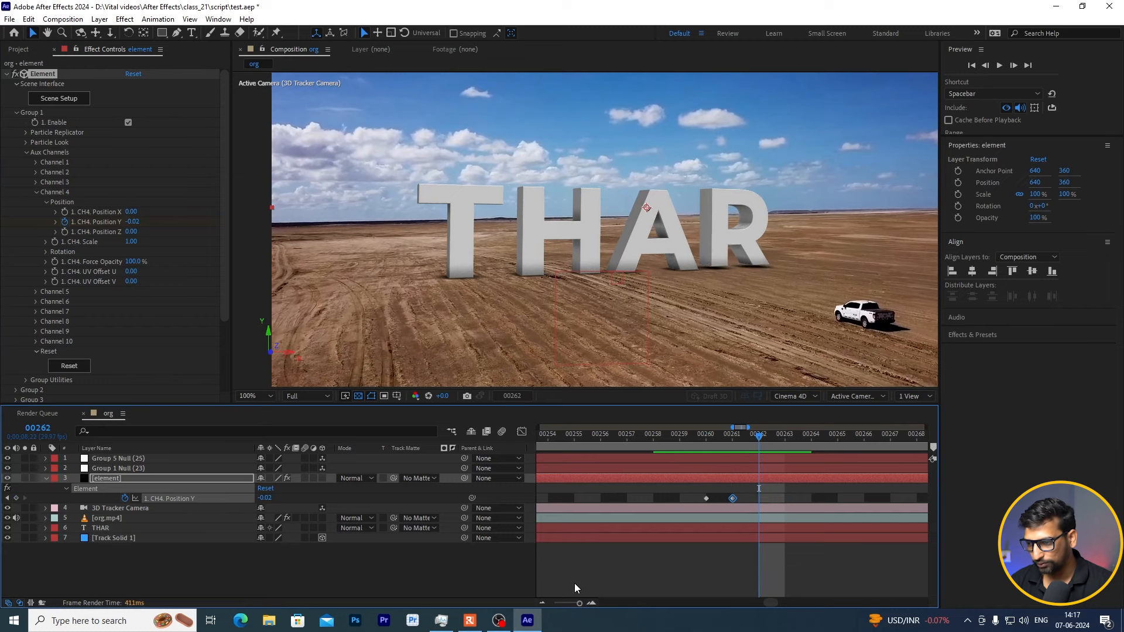
pyautogui.click(133, 222)
pyautogui.write('0')
pyautogui.press('Return')
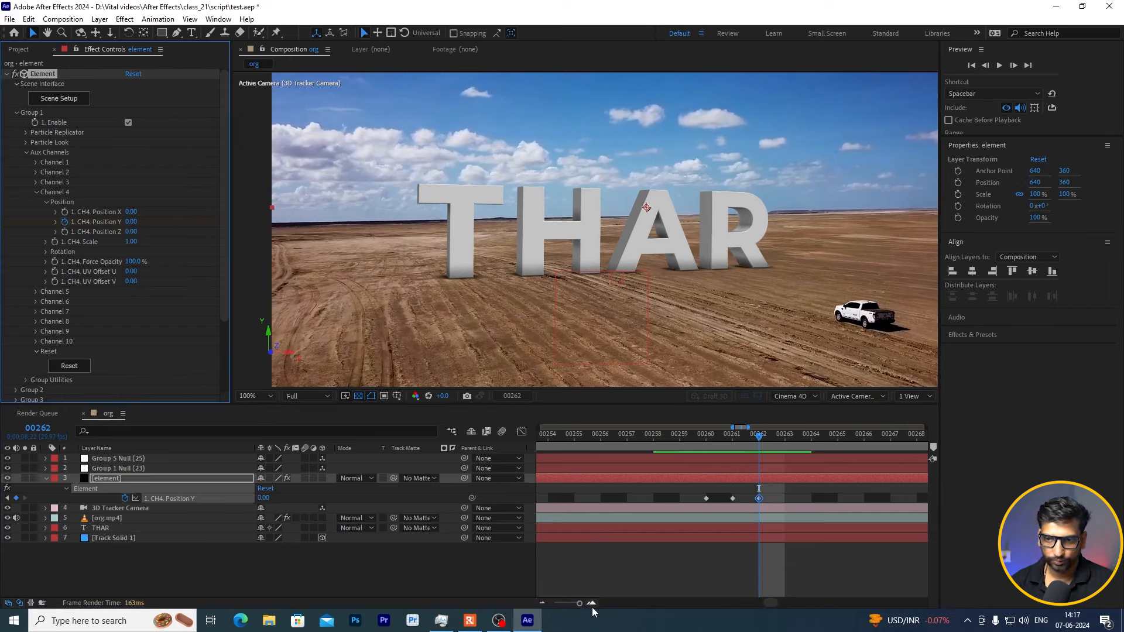
# Step: Apply Easy Ease to all of Channel 4's Position Y keyframes and collapse the layer's properties and Channel 4
pyautogui.moveTo(579, 603); pyautogui.dragTo(575, 604)
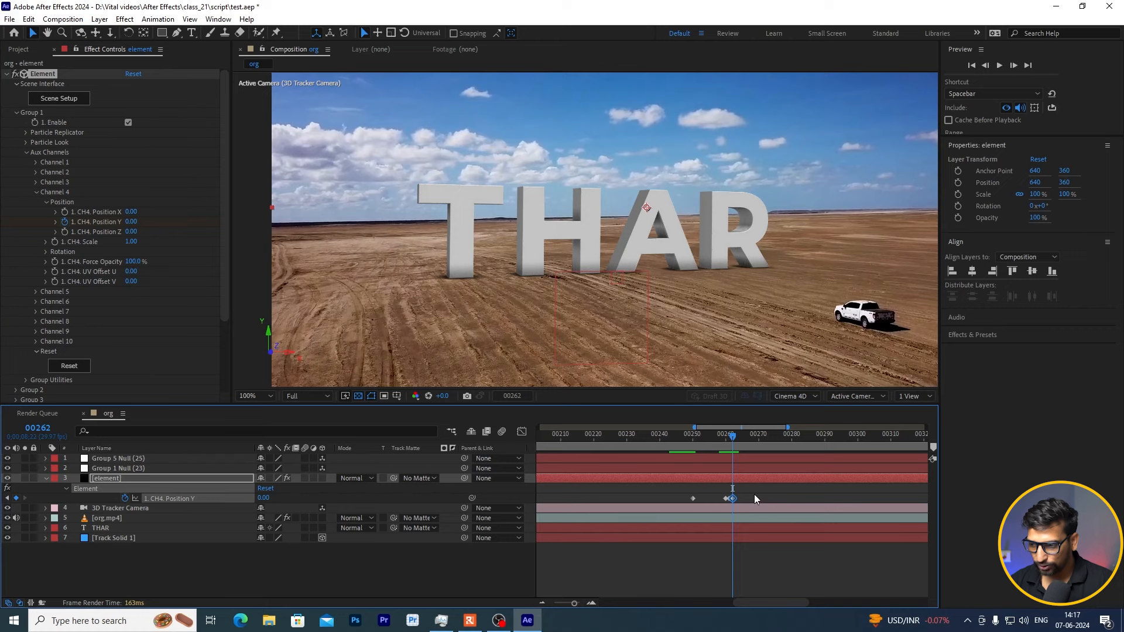
pyautogui.moveTo(754, 494); pyautogui.dragTo(679, 503)
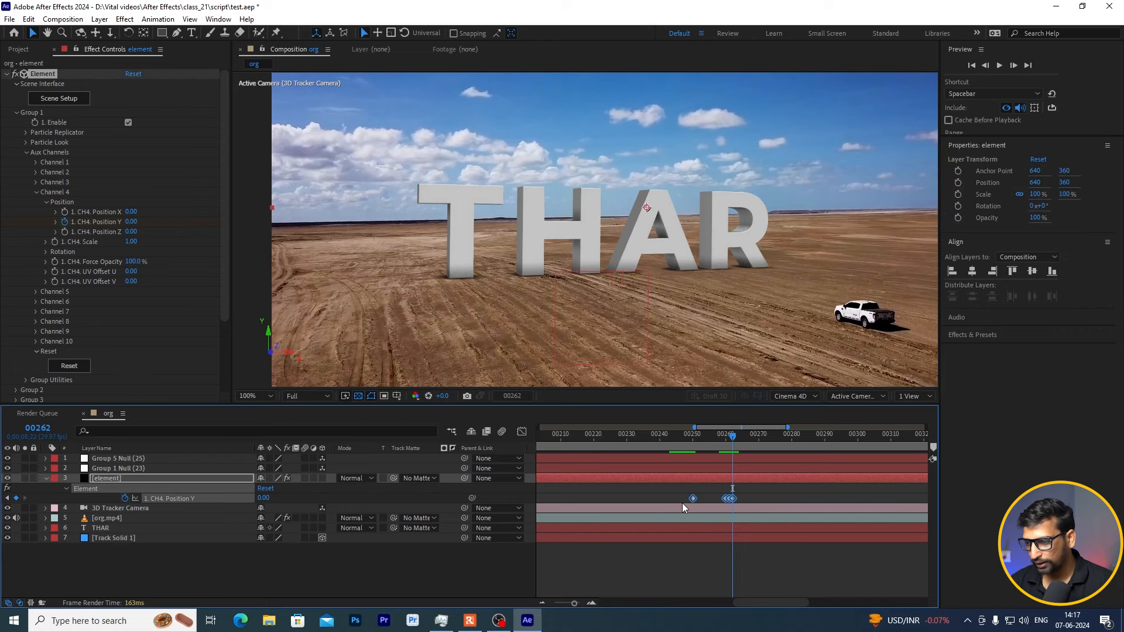
pyautogui.press('F9')
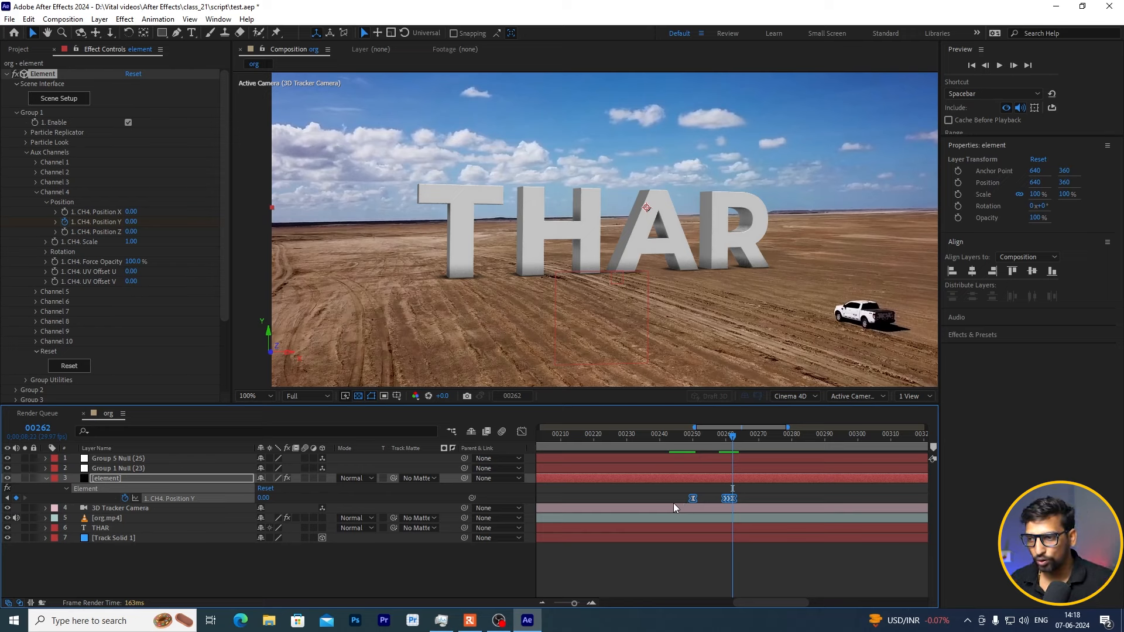
pyautogui.click(46, 478)
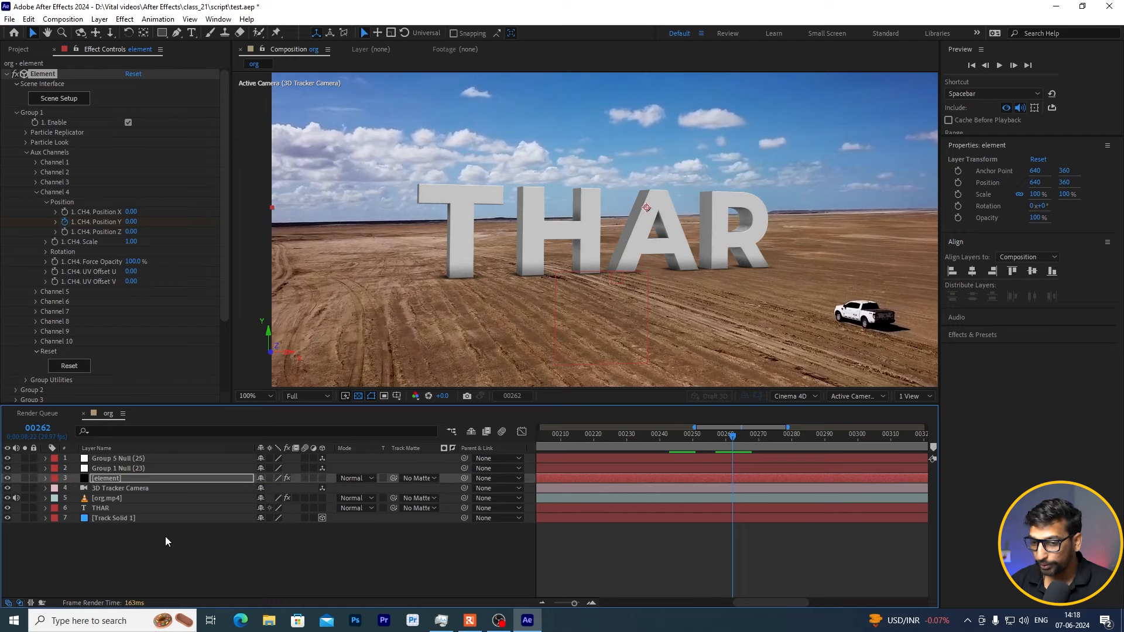
pyautogui.click(36, 193)
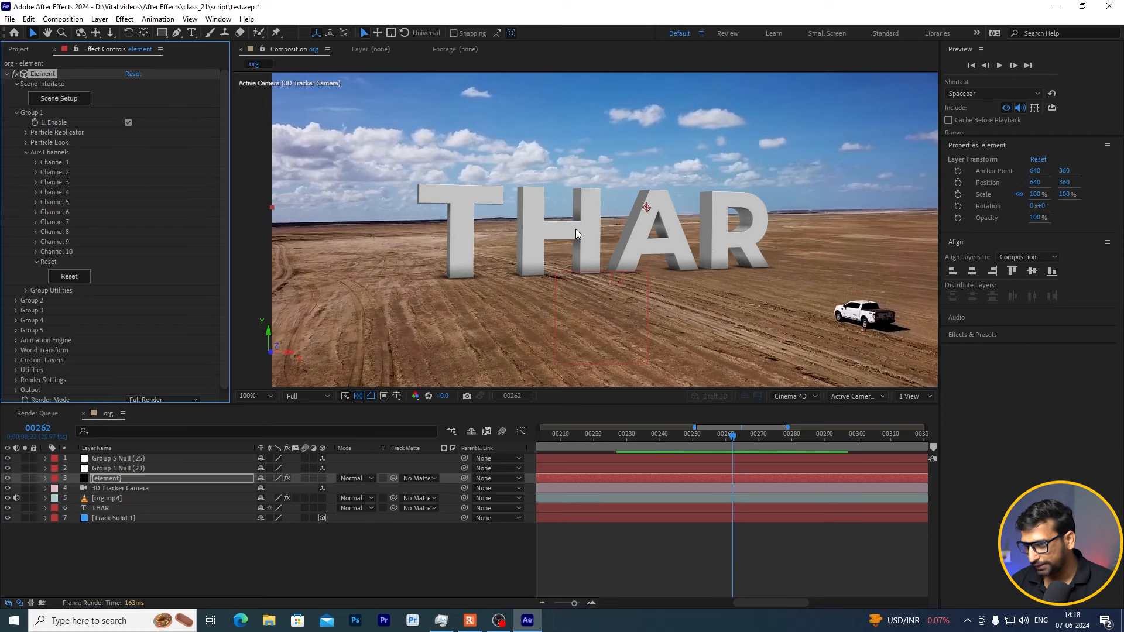
# Step: Enable keyframing for Channel 2's Position Y at frame 262 and paste Channel 4's drop keyframes there for the letter H
pyautogui.click(36, 173)
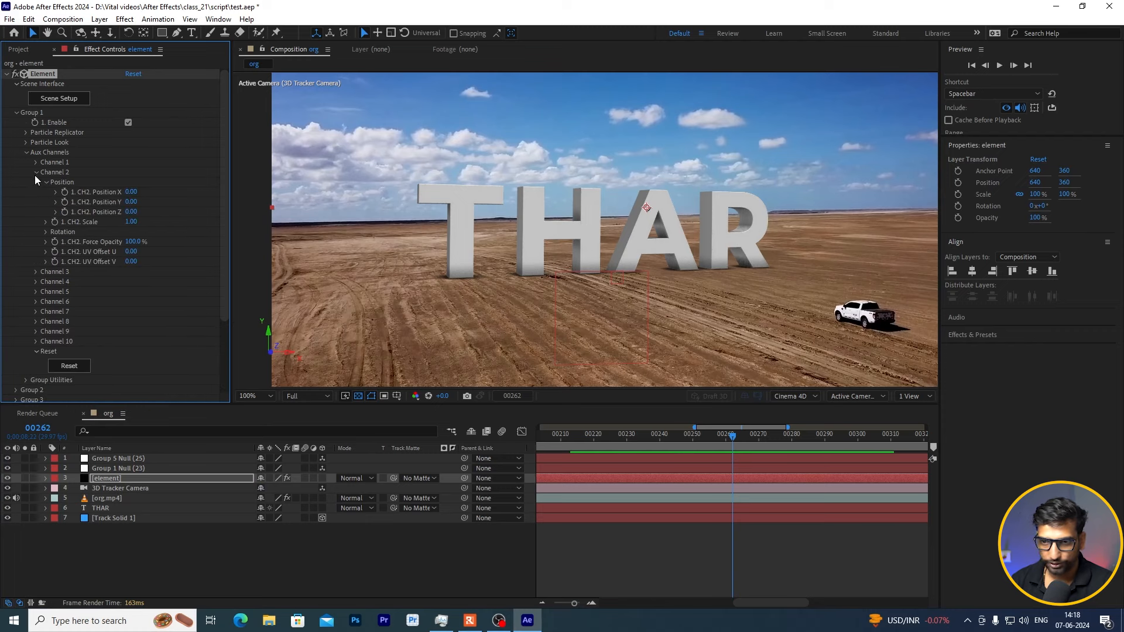
pyautogui.click(65, 202)
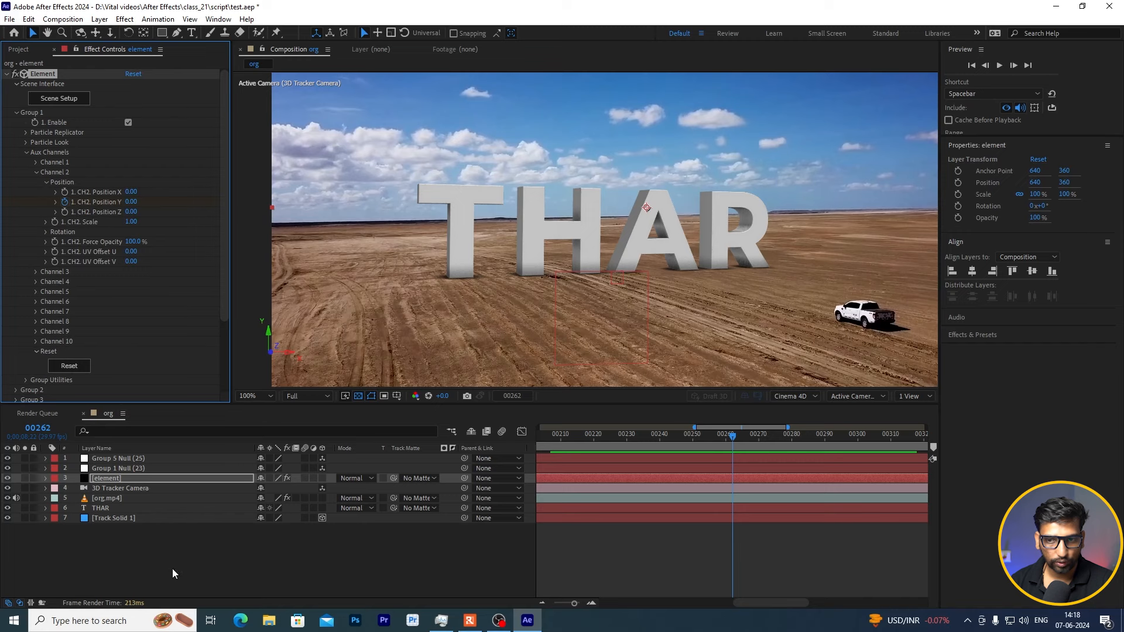
pyautogui.press('u')
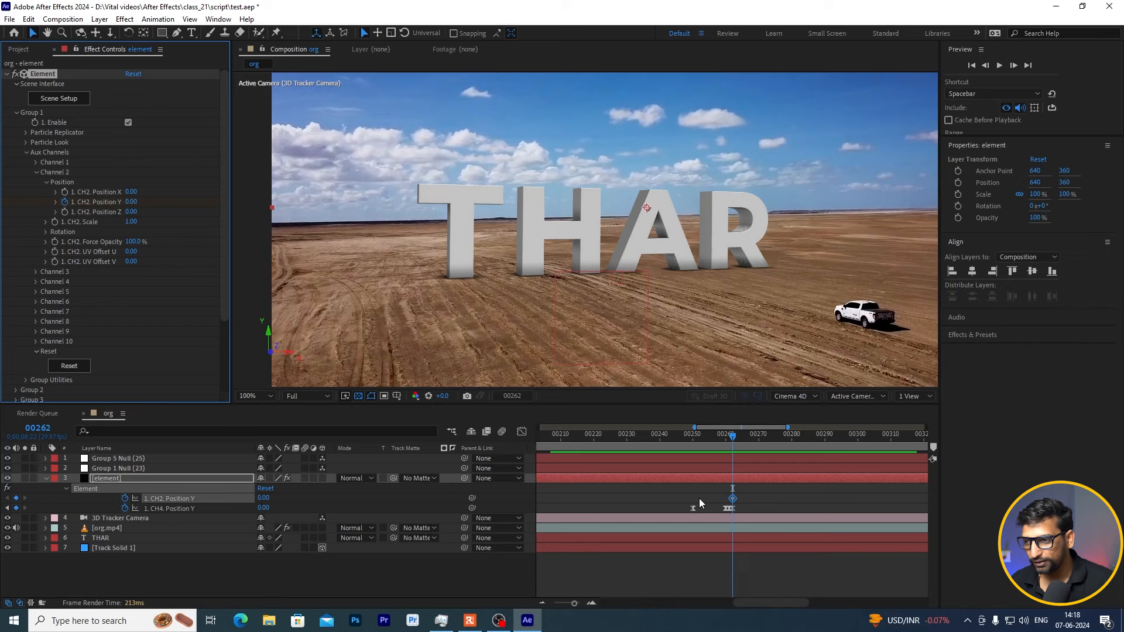
pyautogui.hotkey('ctrl', 'v')
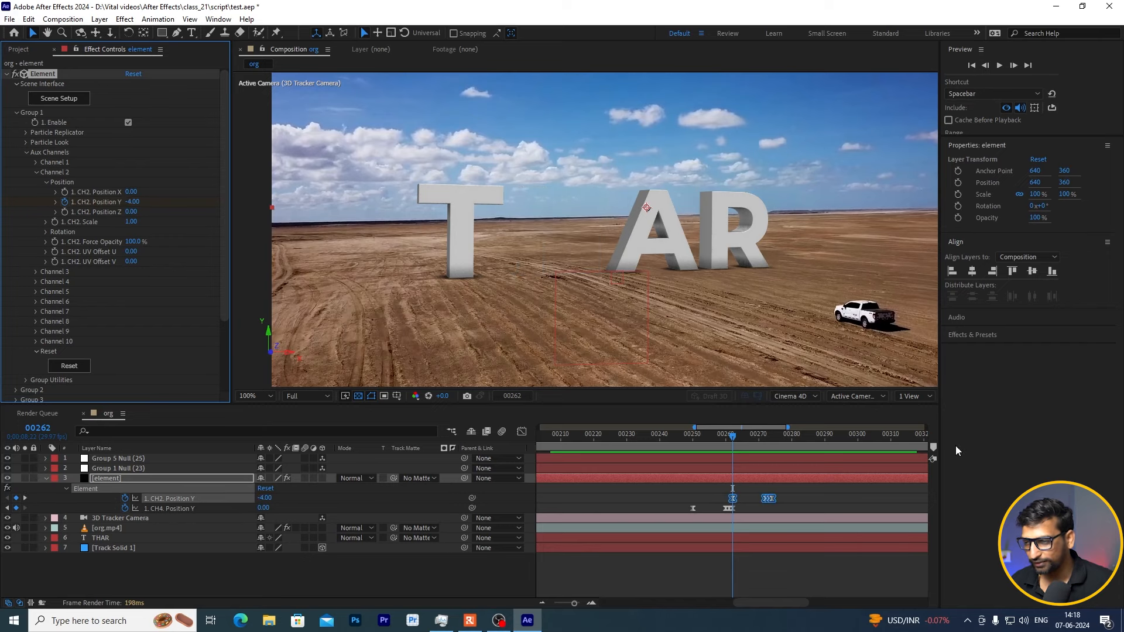
# Step: At frame 274, enable keyframing for Channel 1's Position Y and paste the drop keyframes for the letter T
pyautogui.moveTo(732, 436); pyautogui.dragTo(772, 441)
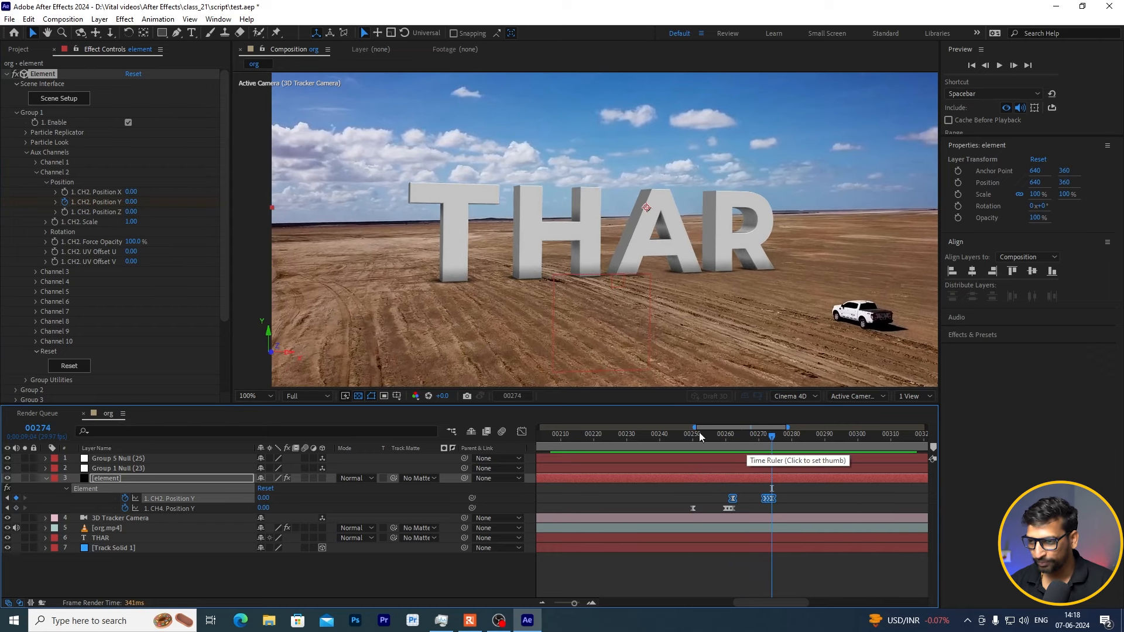
pyautogui.click(36, 172)
pyautogui.click(36, 164)
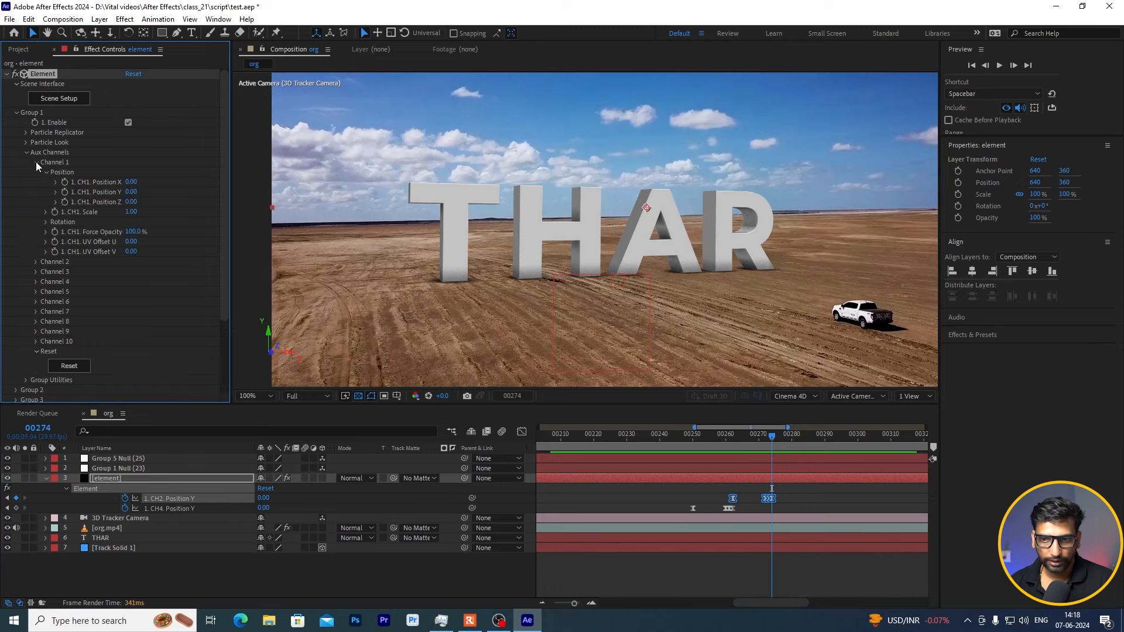
pyautogui.click(66, 195)
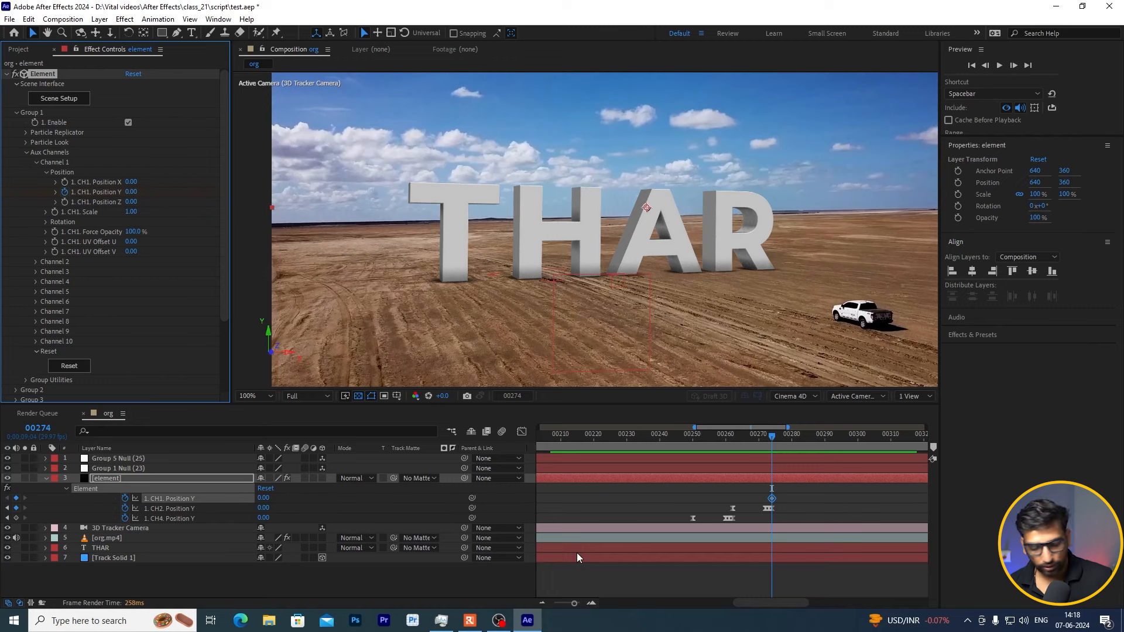
pyautogui.hotkey('ctrl', 'v')
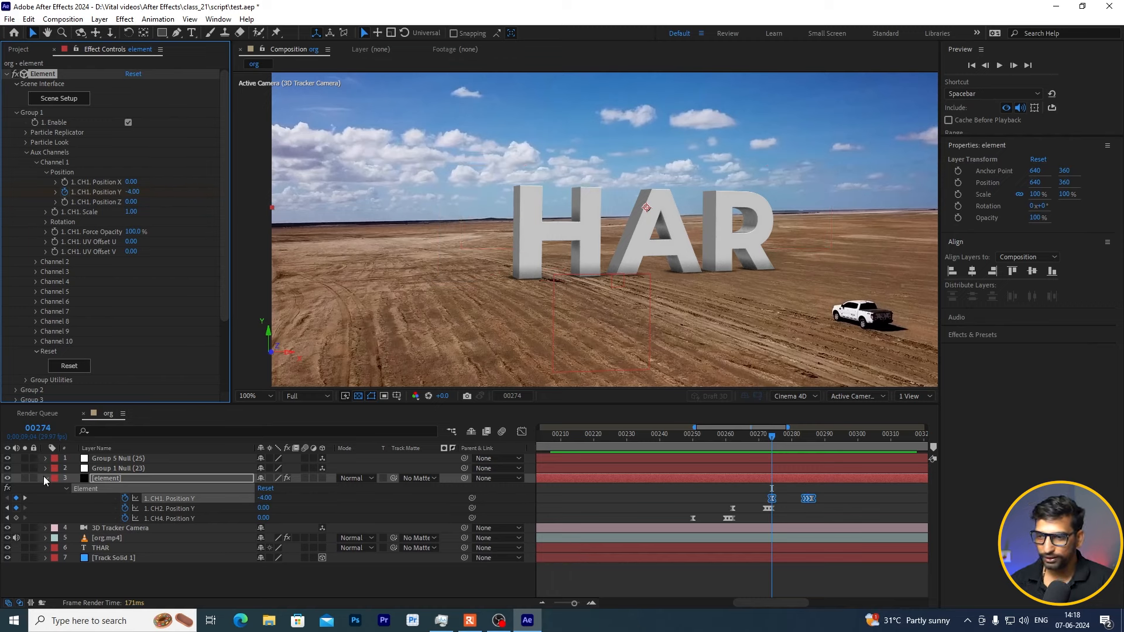
# Step: Move the current time to frame 286, where the T lands, and collapse the element layer and Channel 1
pyautogui.click(47, 478)
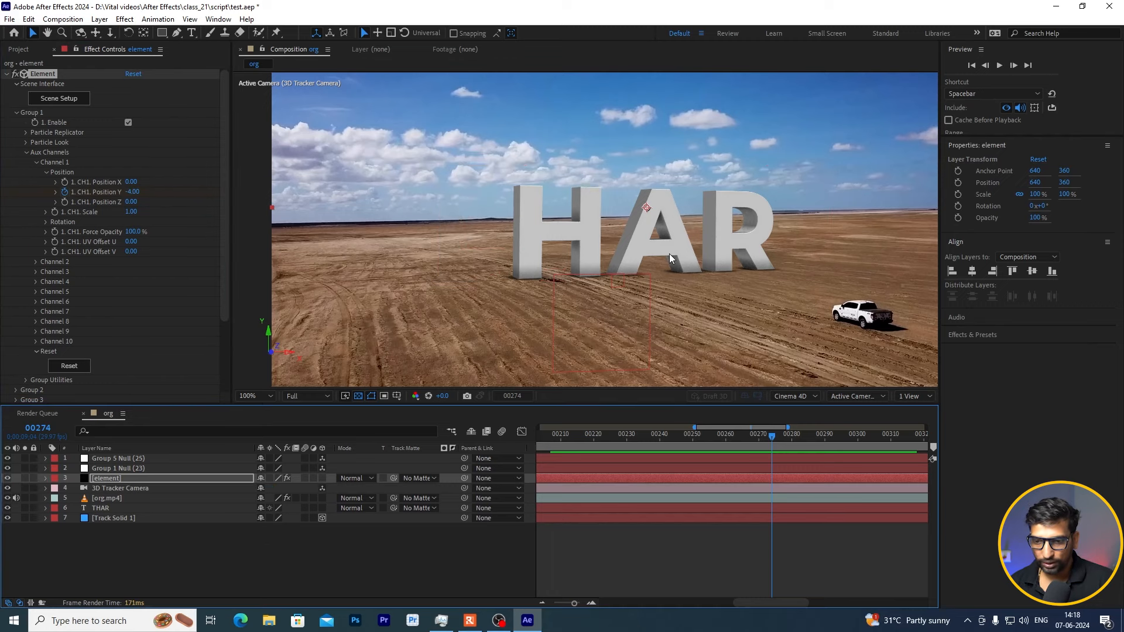
pyautogui.click(46, 478)
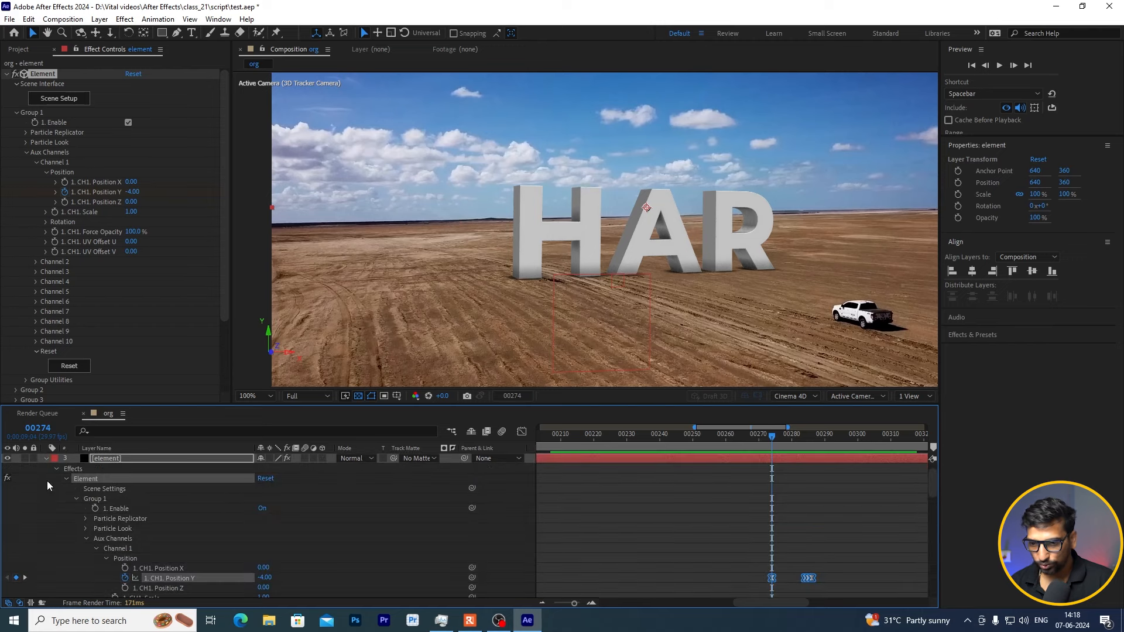
pyautogui.click(814, 439)
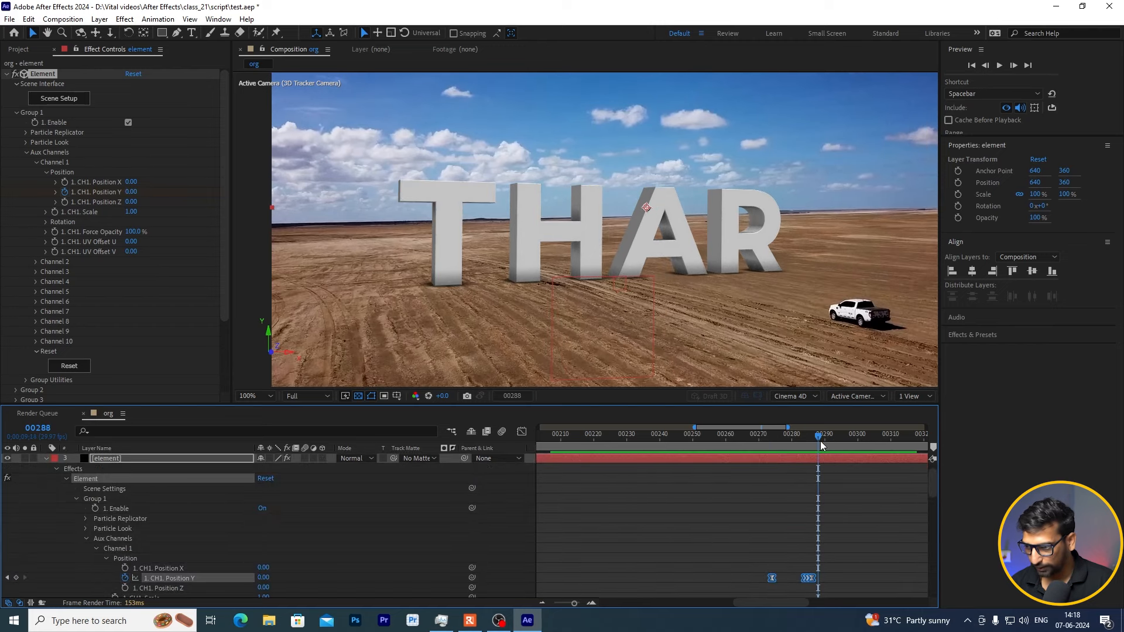
pyautogui.moveTo(814, 439); pyautogui.dragTo(812, 438)
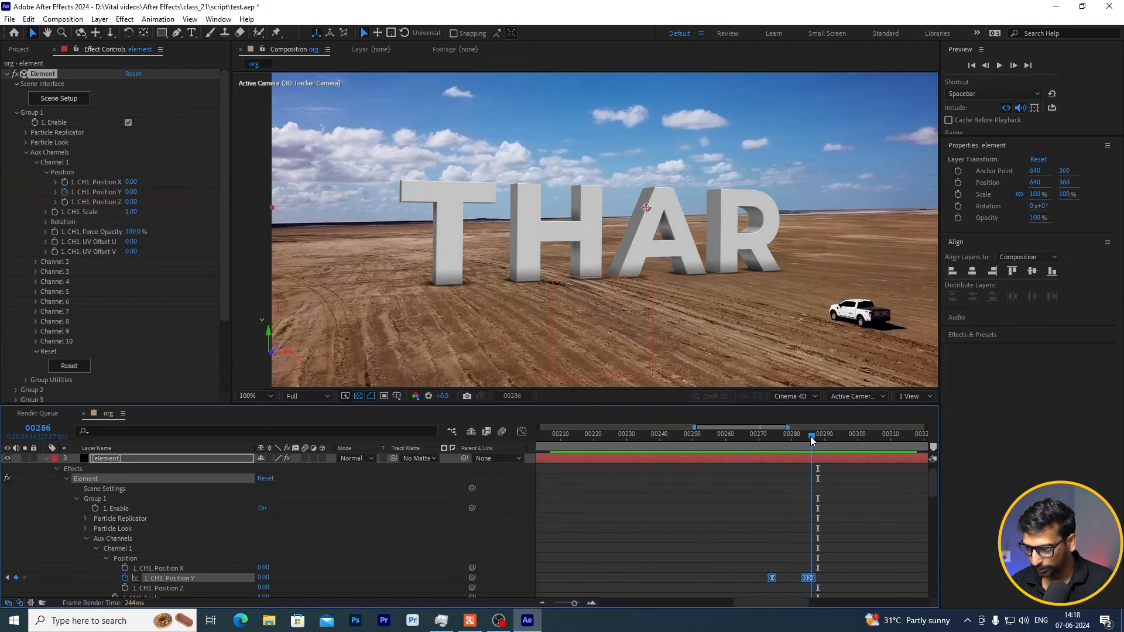
pyautogui.click(46, 459)
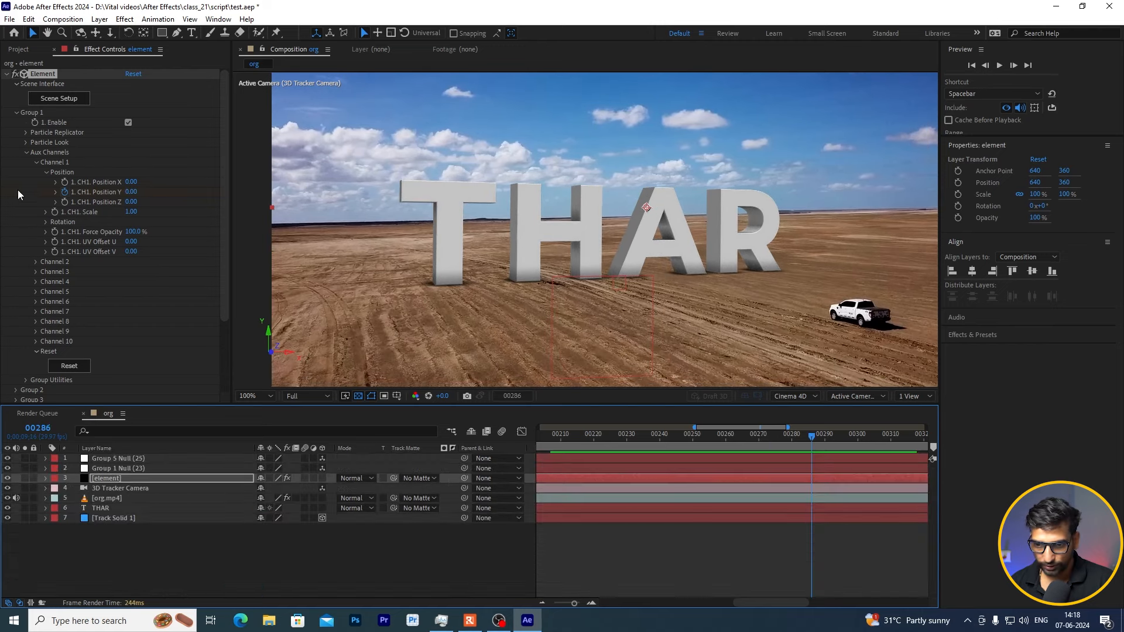
pyautogui.click(47, 172)
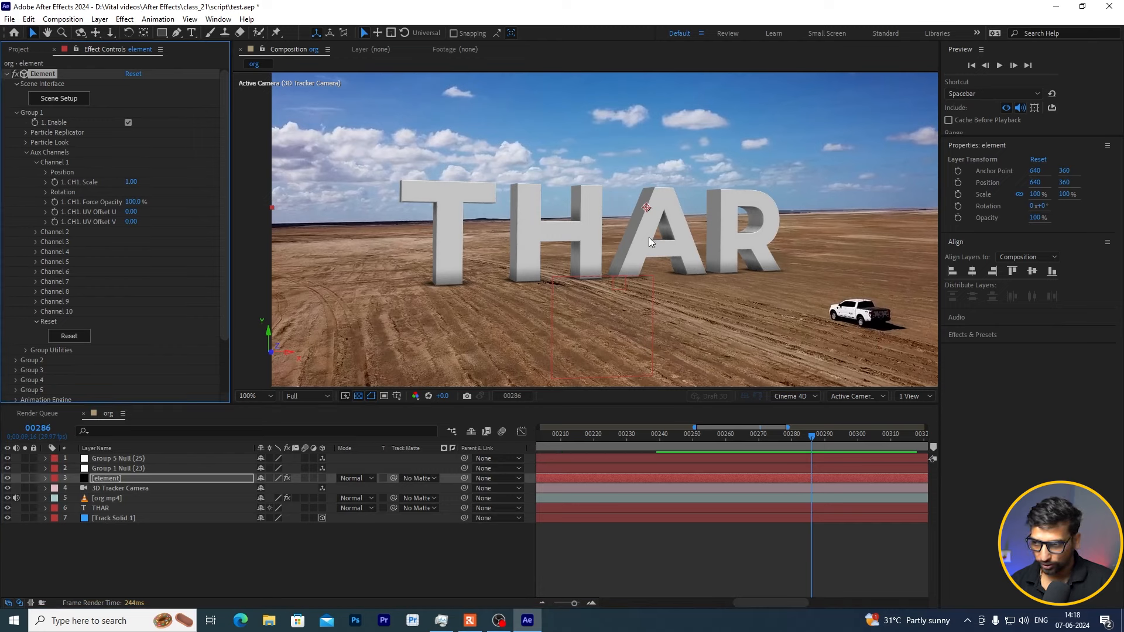
pyautogui.click(36, 164)
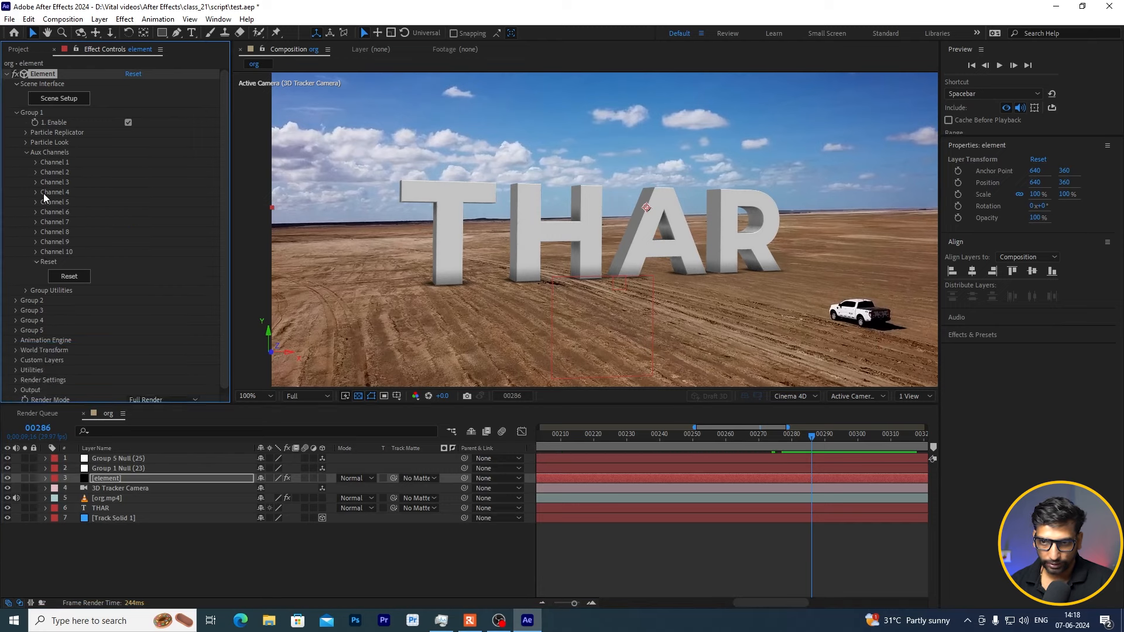
# Step: Paste the drop keyframes onto Channel 3's Position Y at frame 286 for the letter A and collapse the element layer
pyautogui.click(37, 183)
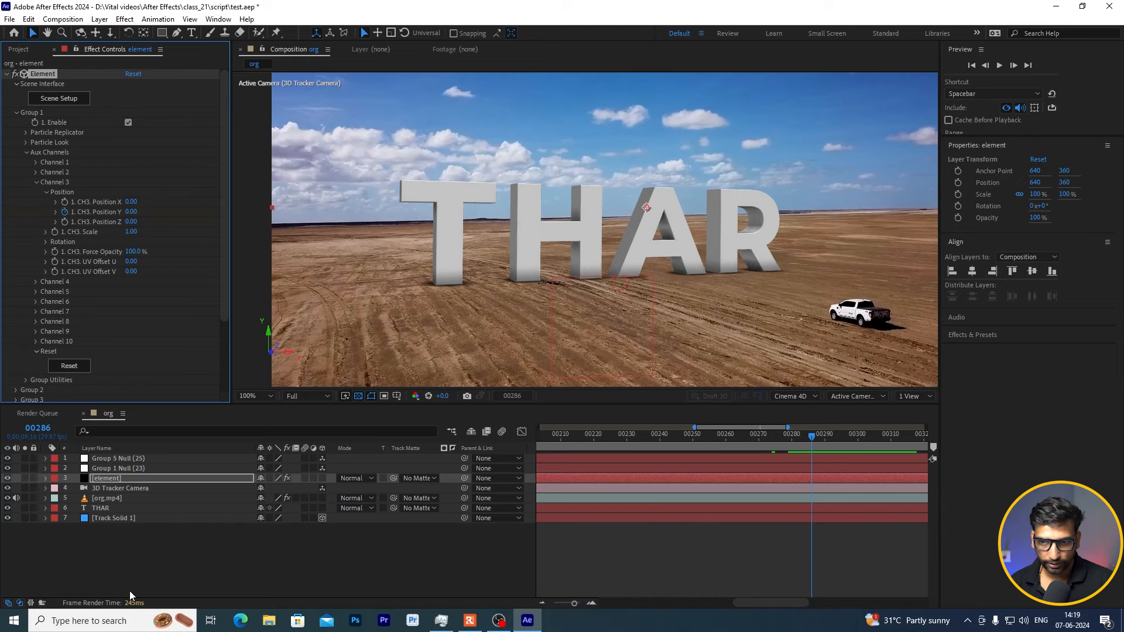
pyautogui.press('u')
pyautogui.hotkey('ctrl', 'v')
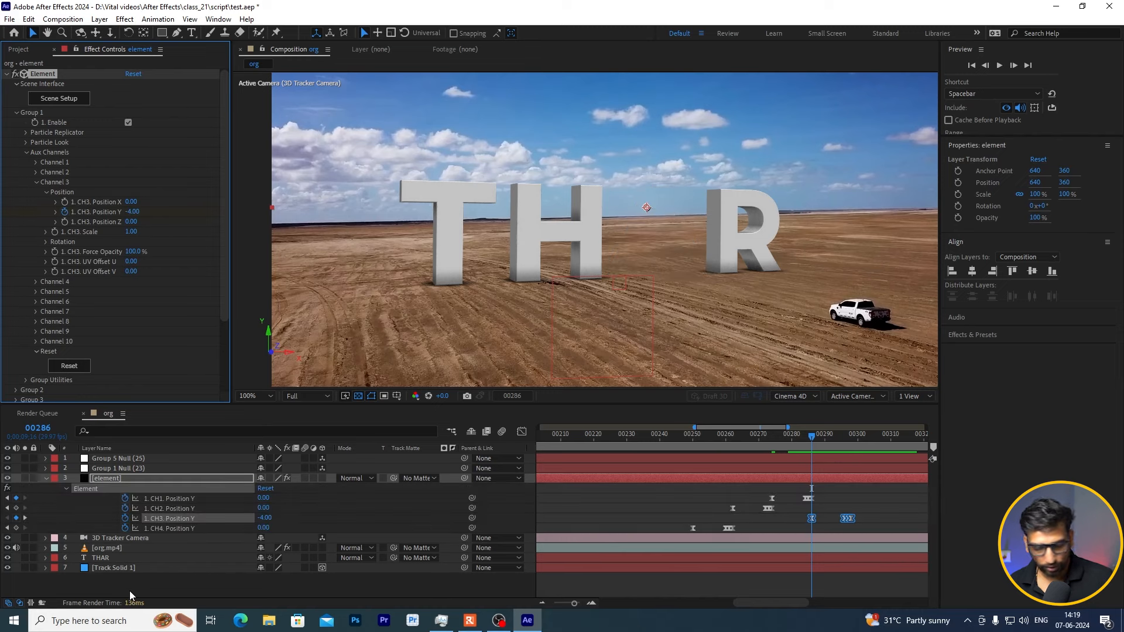
pyautogui.click(45, 480)
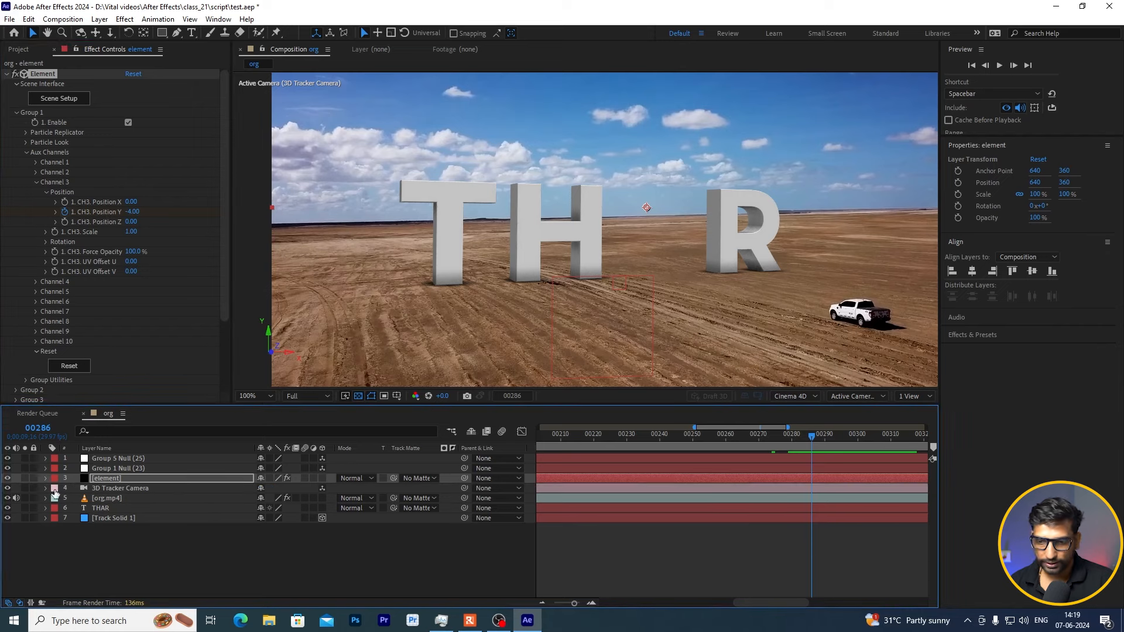
# Step: Preview the letter-drop animation from frame 256 and again from frame 236
pyautogui.moveTo(796, 439); pyautogui.dragTo(712, 440)
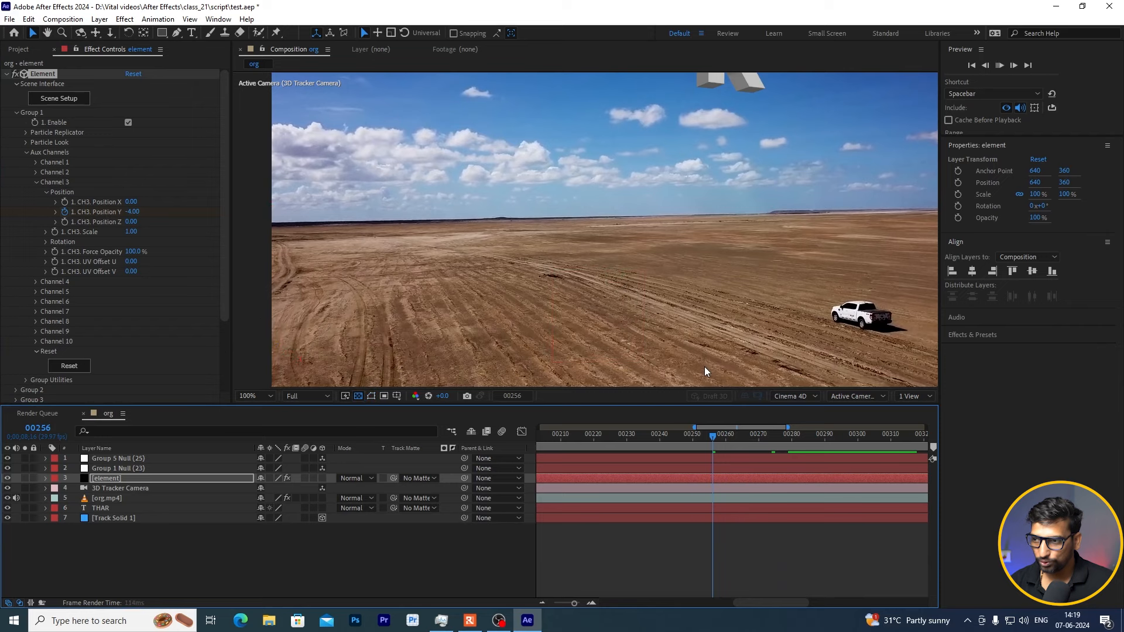
pyautogui.press('space')
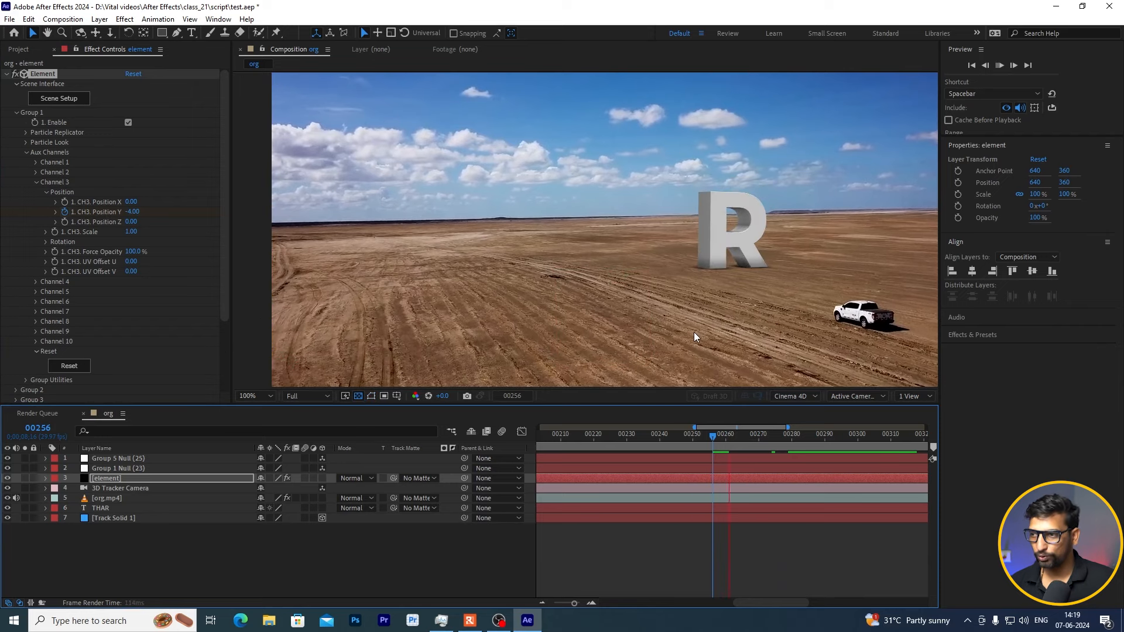
pyautogui.press('space')
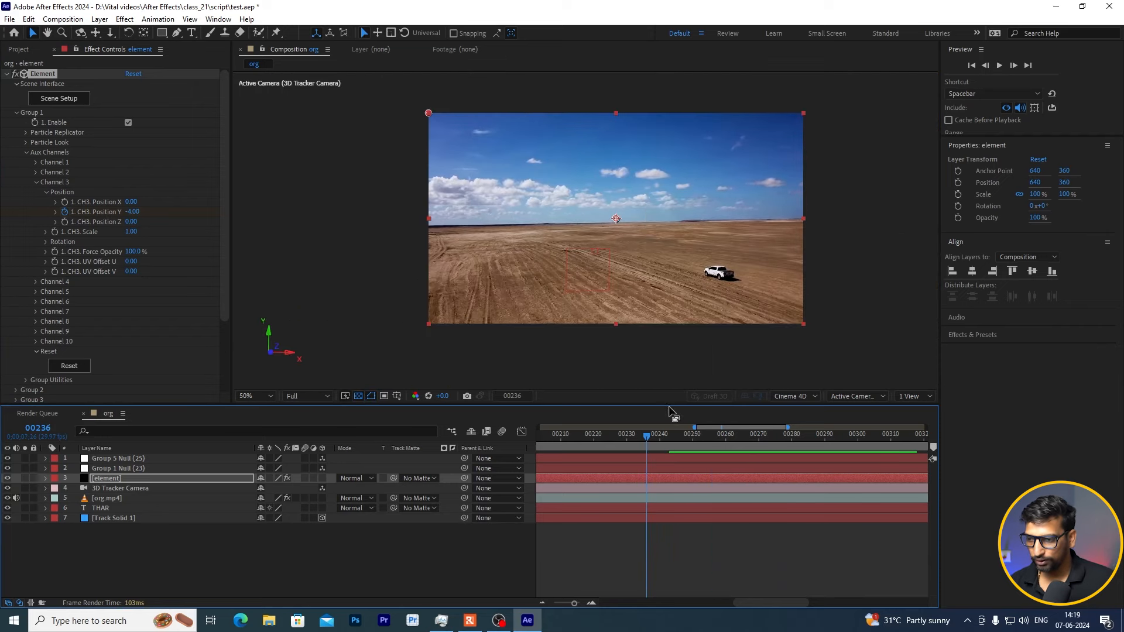
pyautogui.press('space')
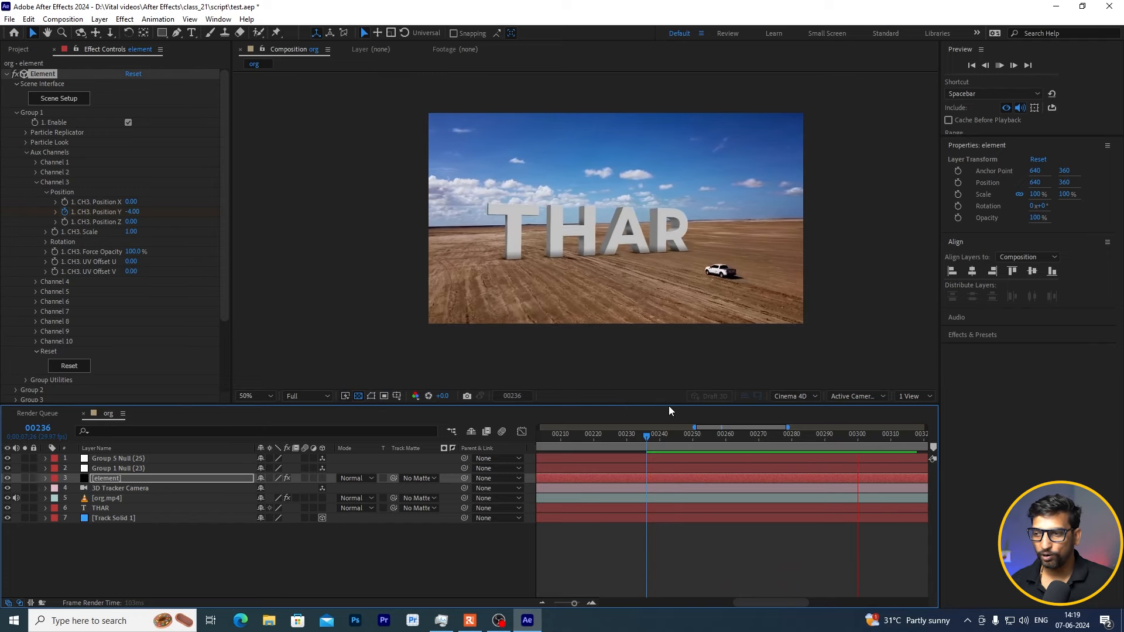
pyautogui.press('space')
# Step: At frame 269, turn on Motion Blur in Element's Render Settings and reveal the element layer's animated properties
pyautogui.moveTo(762, 449)
pyautogui.mouseDown()
pyautogui.moveTo(677, 445)
pyautogui.moveTo(756, 452)
pyautogui.mouseUp()
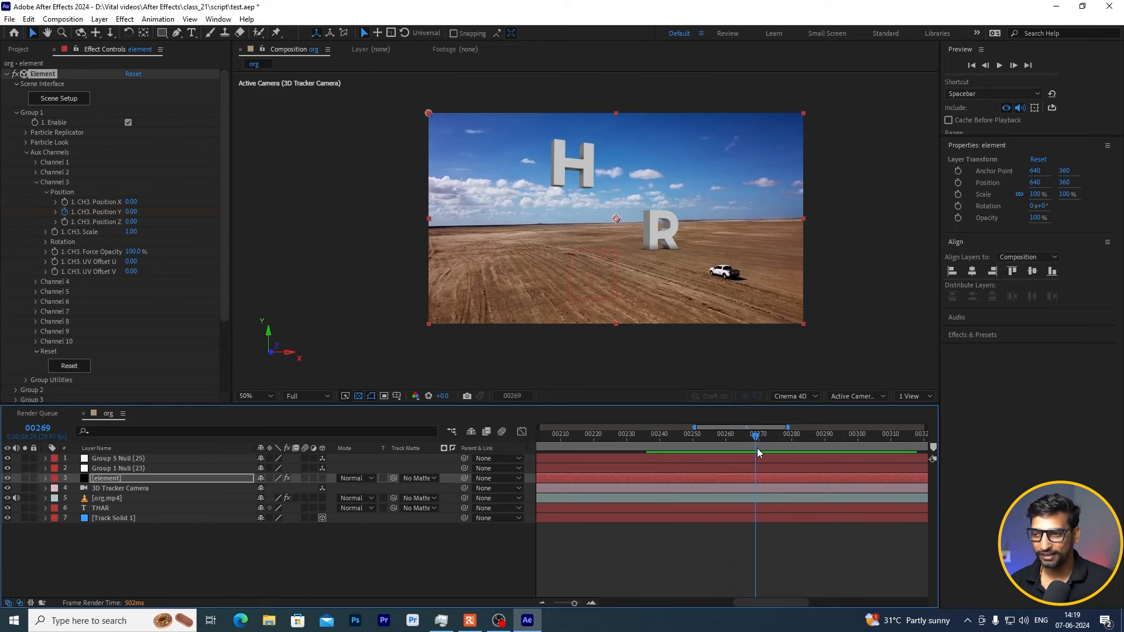
pyautogui.scroll(2, 584, 219)
pyautogui.moveTo(578, 158); pyautogui.dragTo(577, 243)
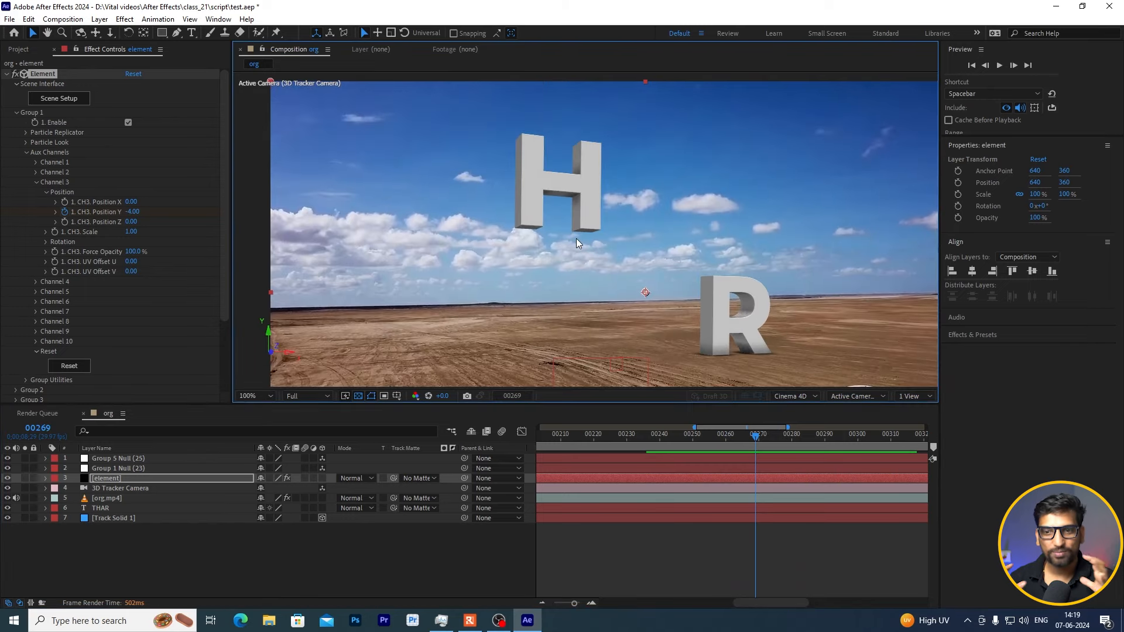
pyautogui.click(17, 112)
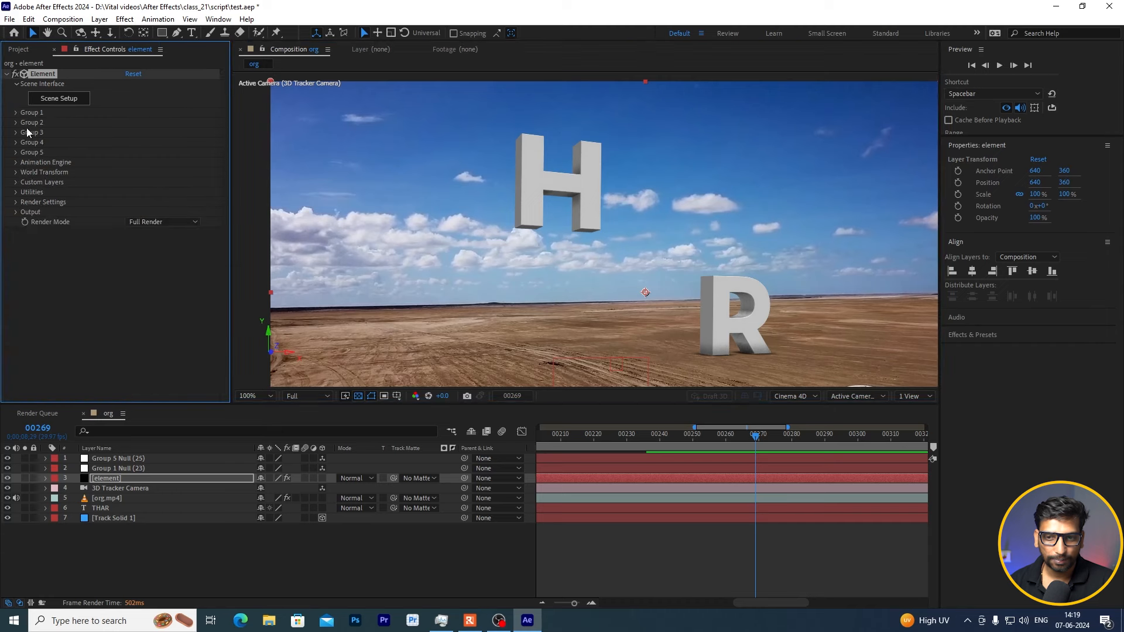
pyautogui.click(16, 202)
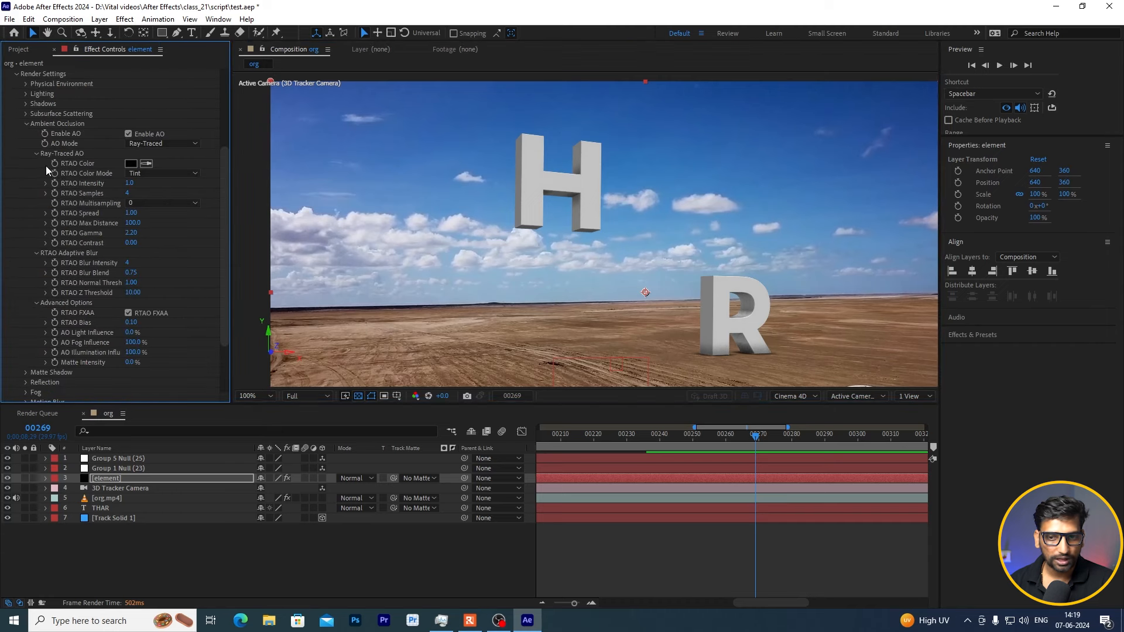
pyautogui.click(27, 126)
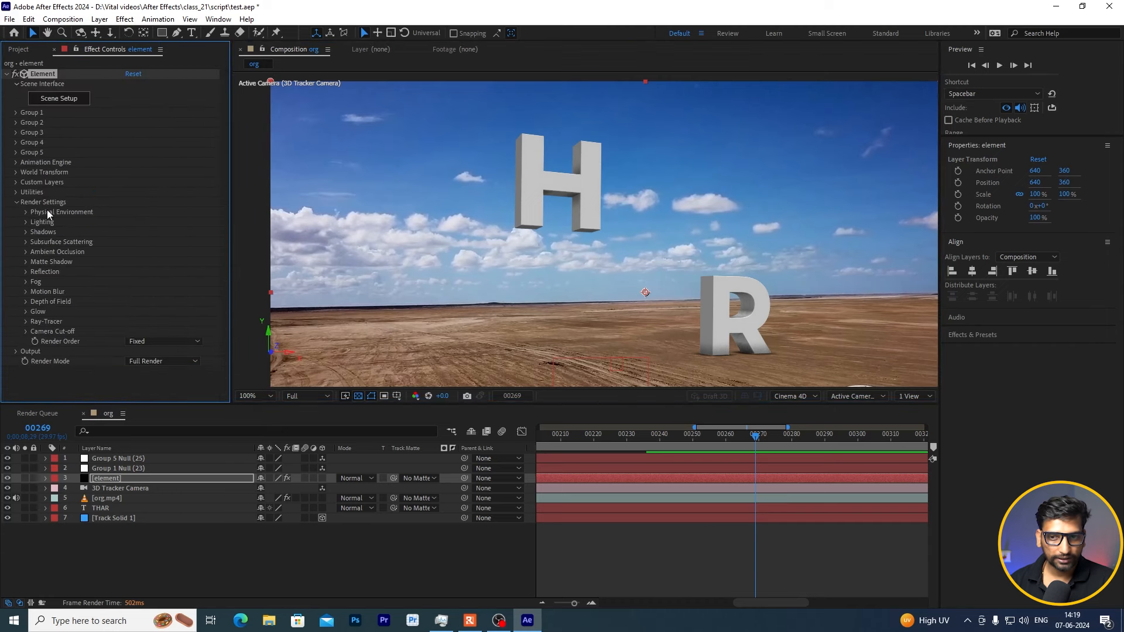
pyautogui.click(27, 292)
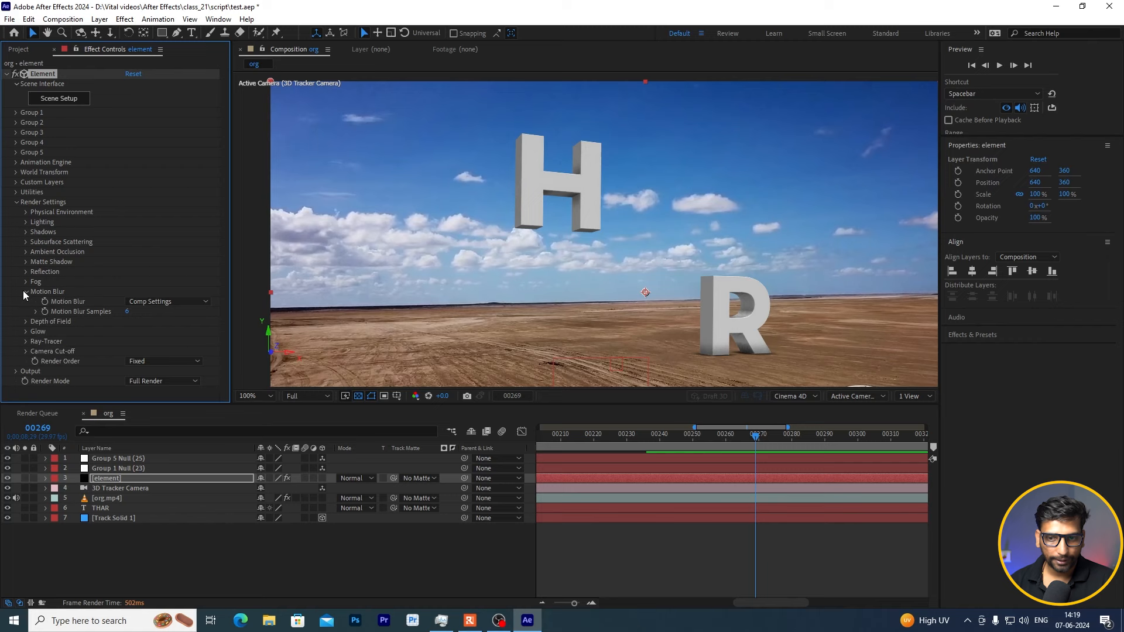
pyautogui.click(190, 302)
pyautogui.click(169, 329)
pyautogui.press('u')
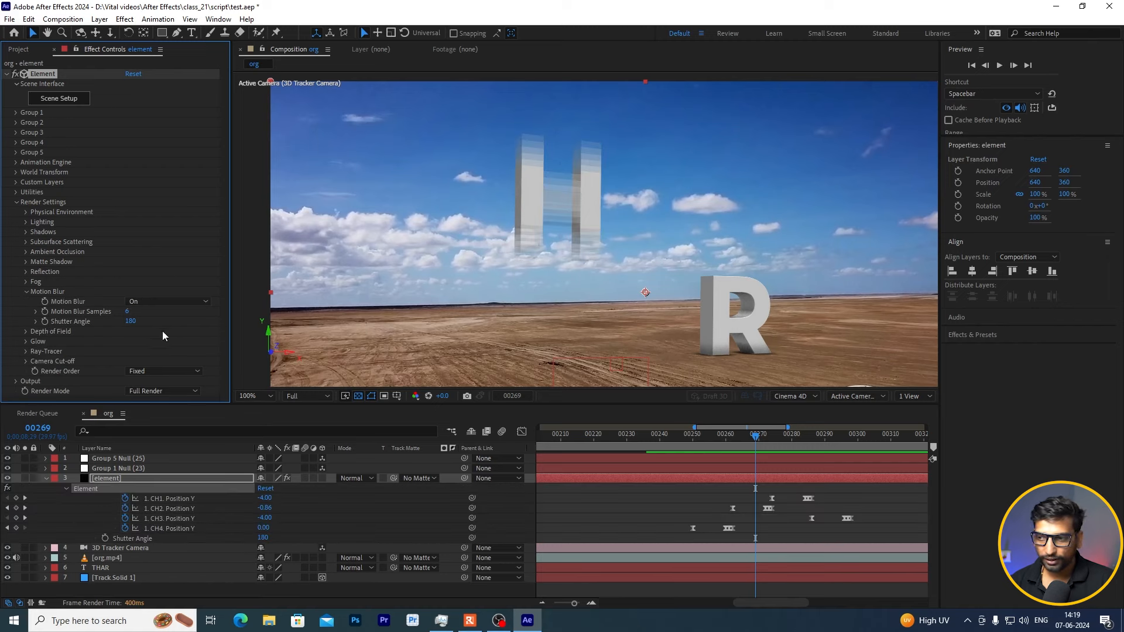
# Step: Set the motion blur's Shutter Angle to 50 and Motion Blur Samples to 10, and inspect the falling H
pyautogui.click(132, 322)
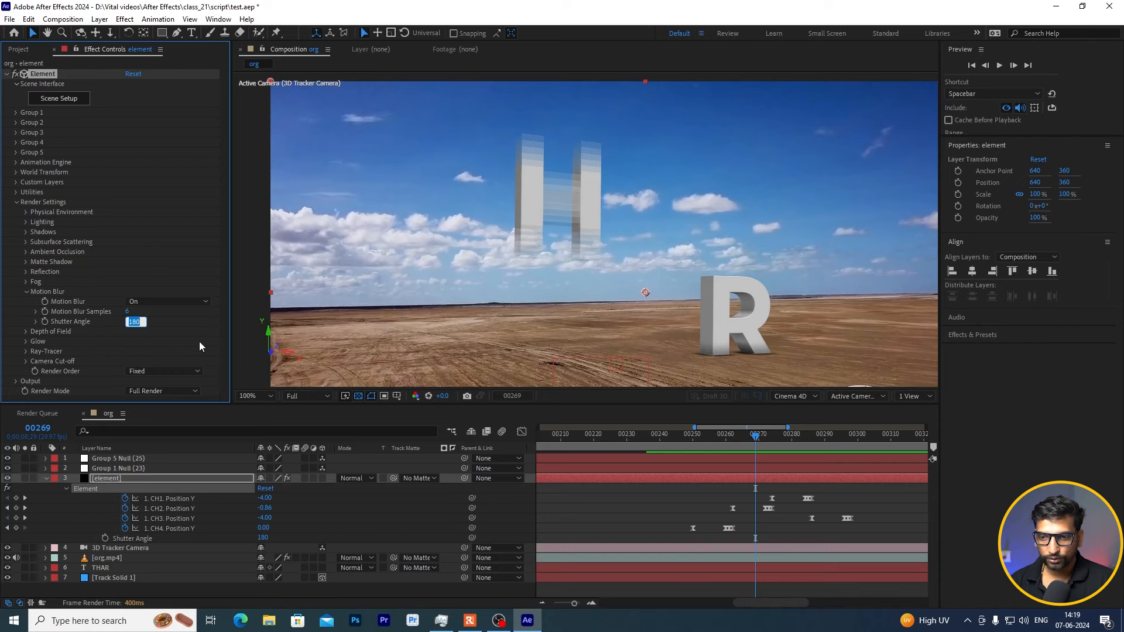
pyautogui.write('50')
pyautogui.press('Return')
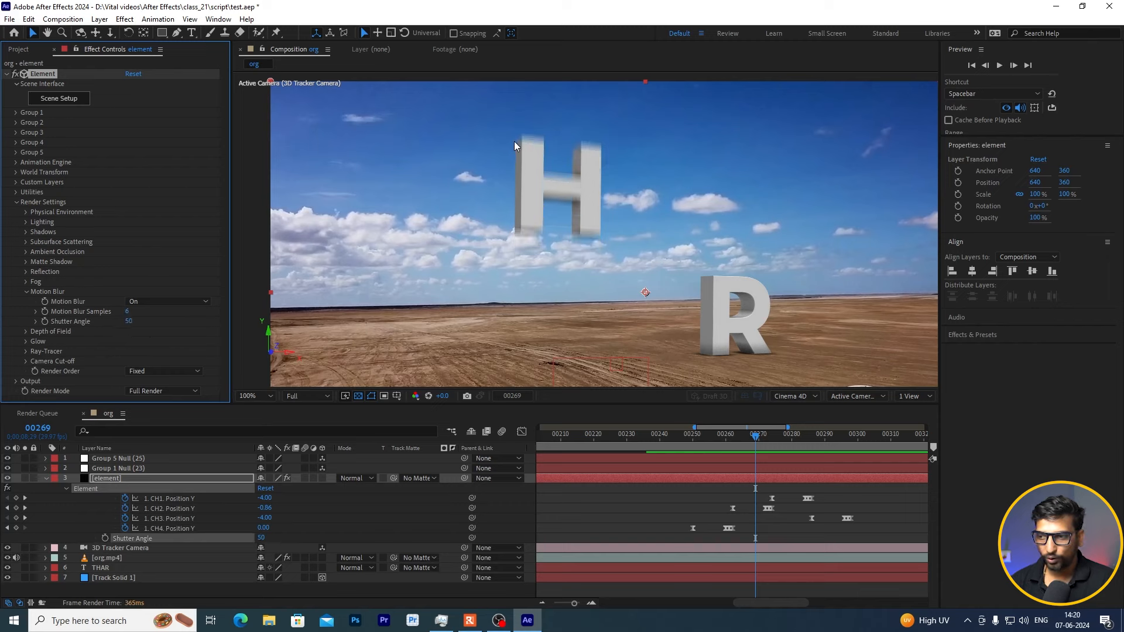
pyautogui.click(128, 311)
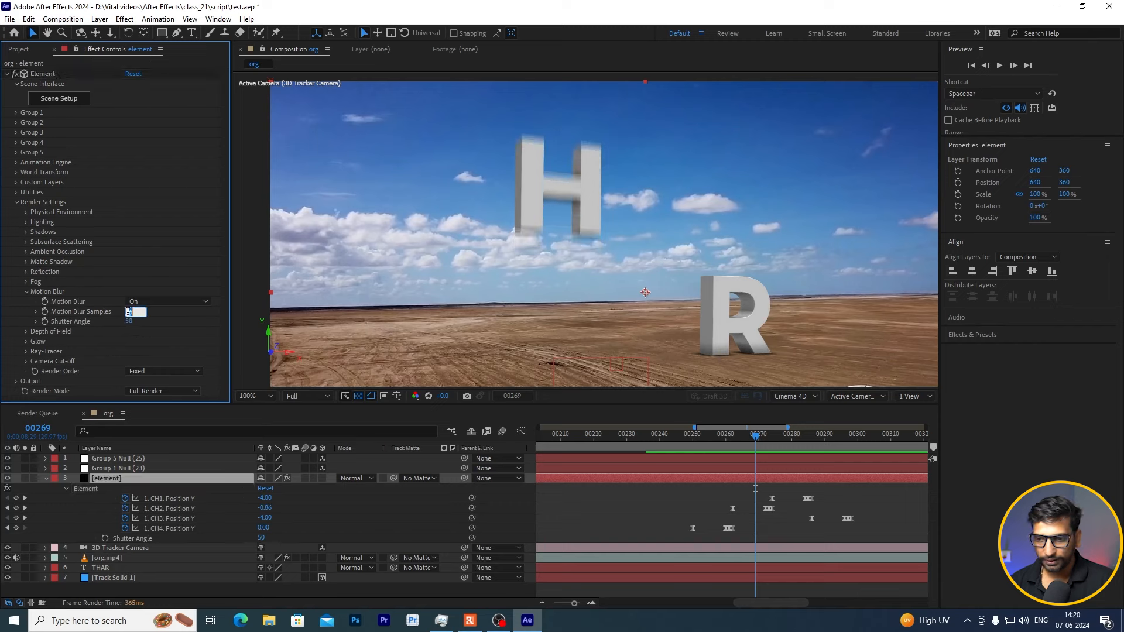
pyautogui.press('Return')
pyautogui.scroll(1, 549, 213)
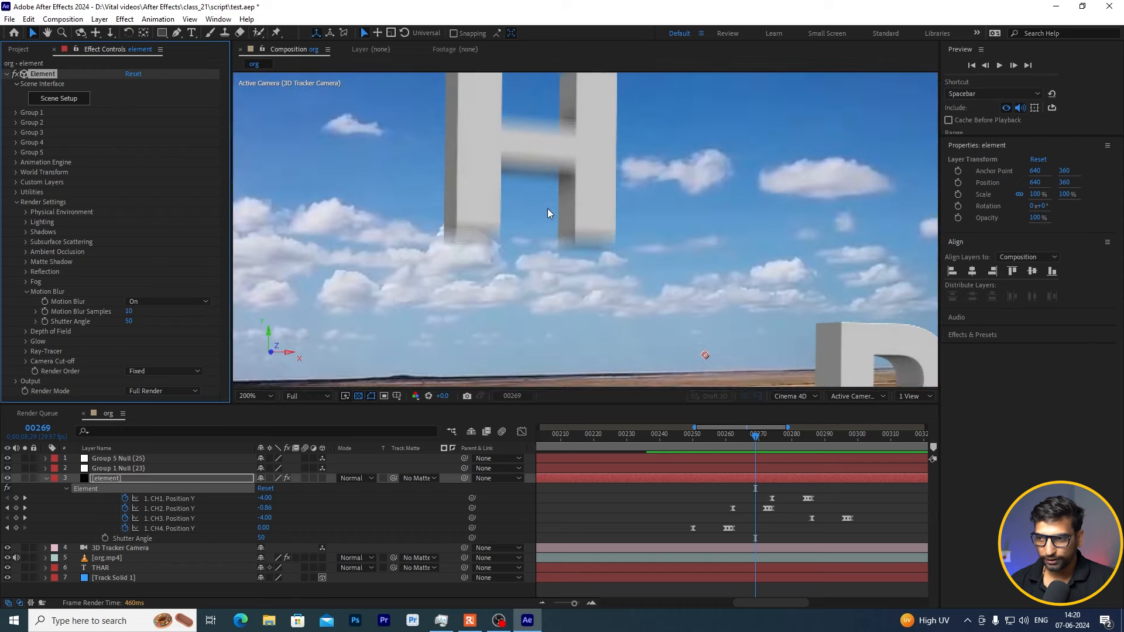
pyautogui.moveTo(561, 205); pyautogui.dragTo(569, 264)
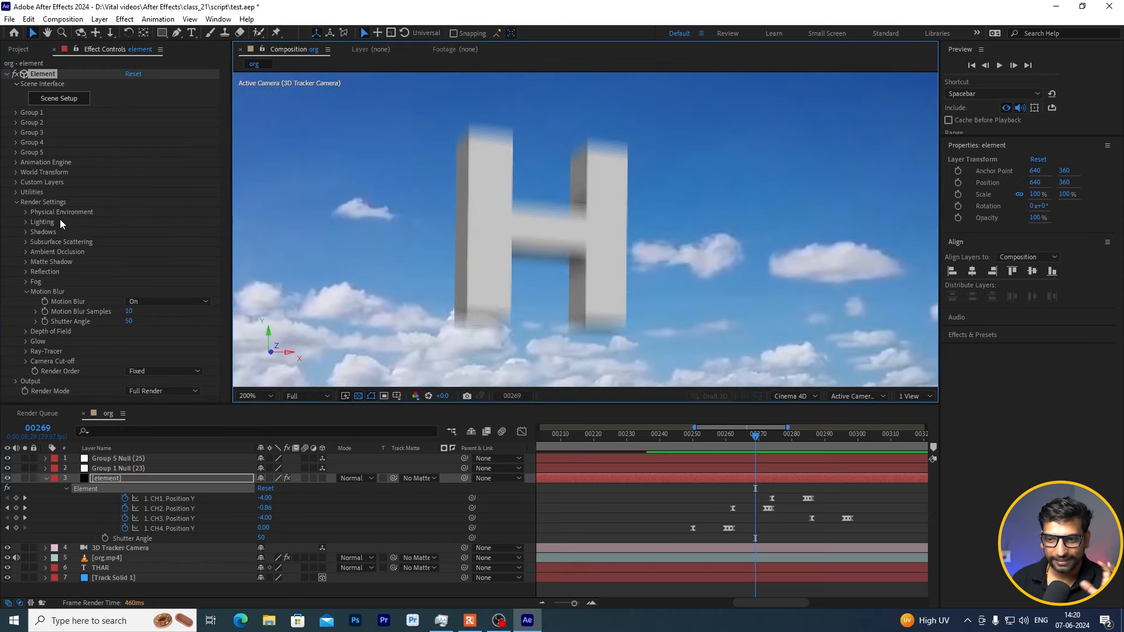
# Step: Set Element's Motion Blur to Off and collapse Render Settings and the element layer's properties
pyautogui.scroll(-4, 600, 192)
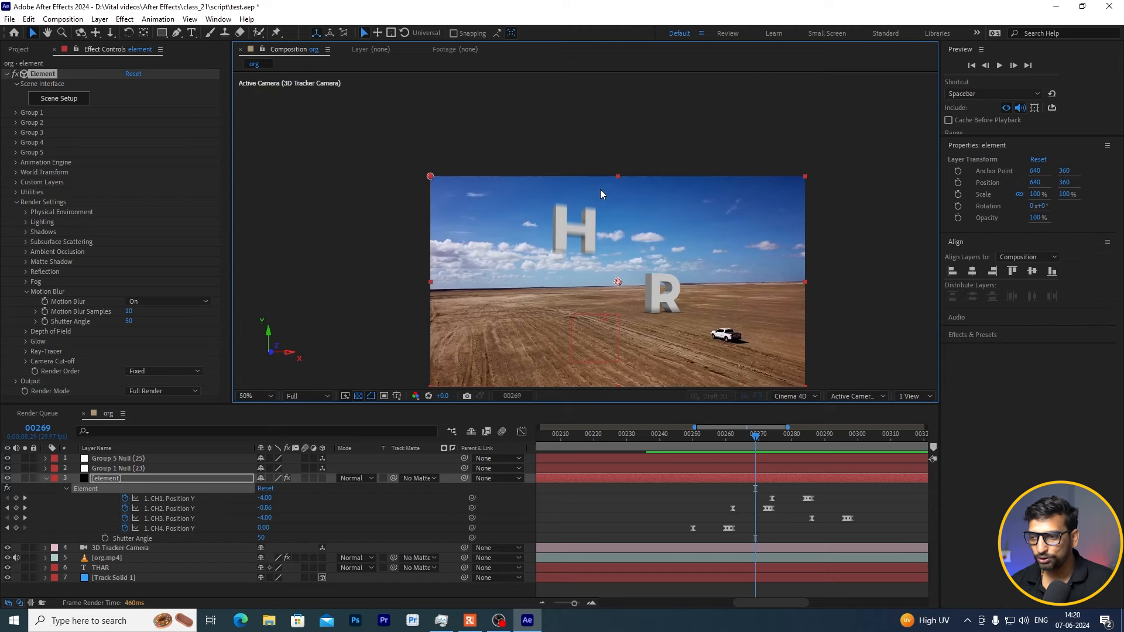
pyautogui.click(170, 301)
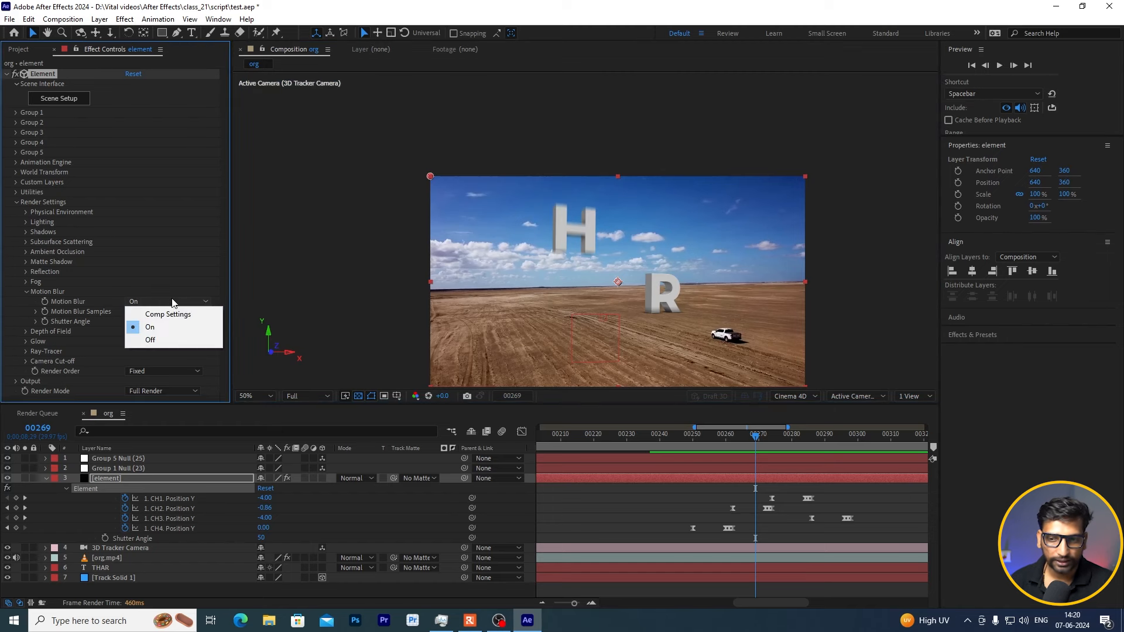
pyautogui.click(174, 340)
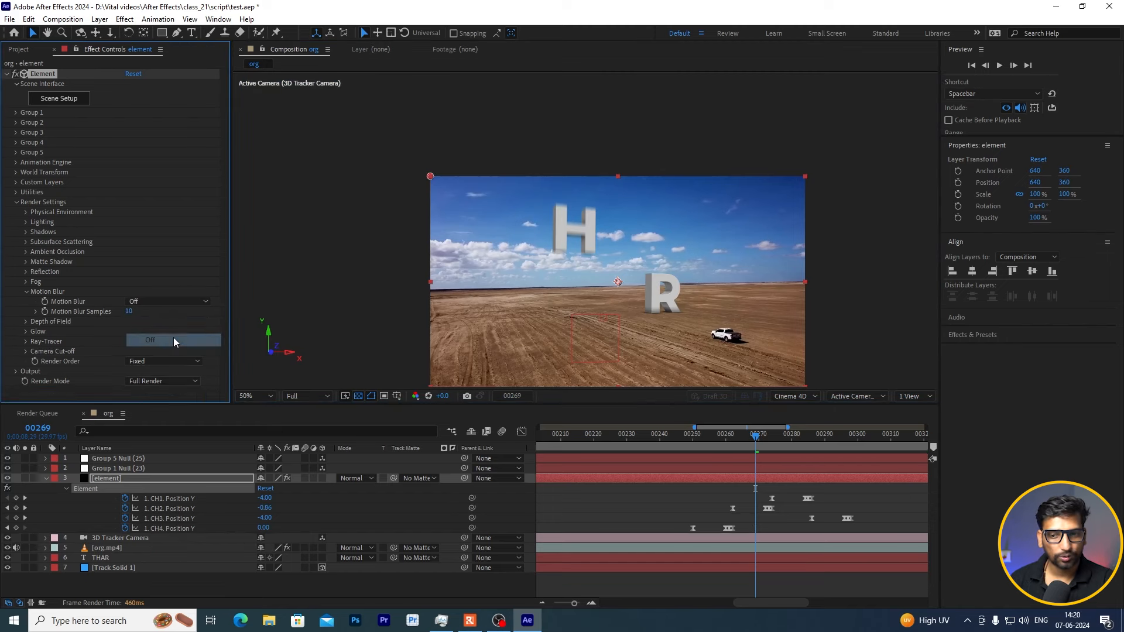
pyautogui.click(17, 203)
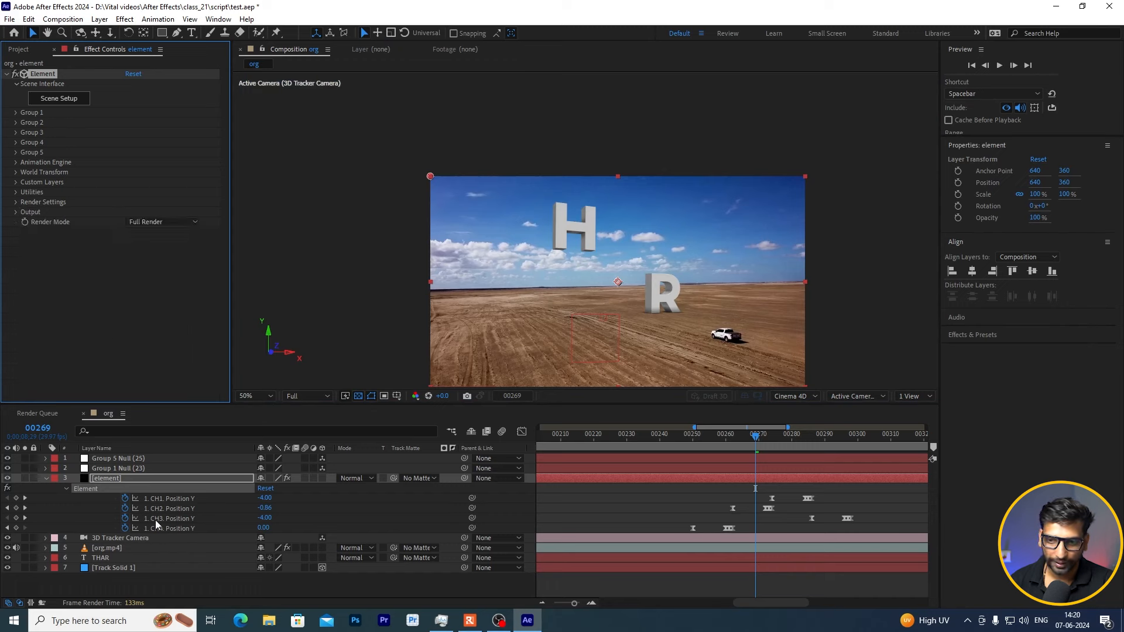
pyautogui.click(46, 478)
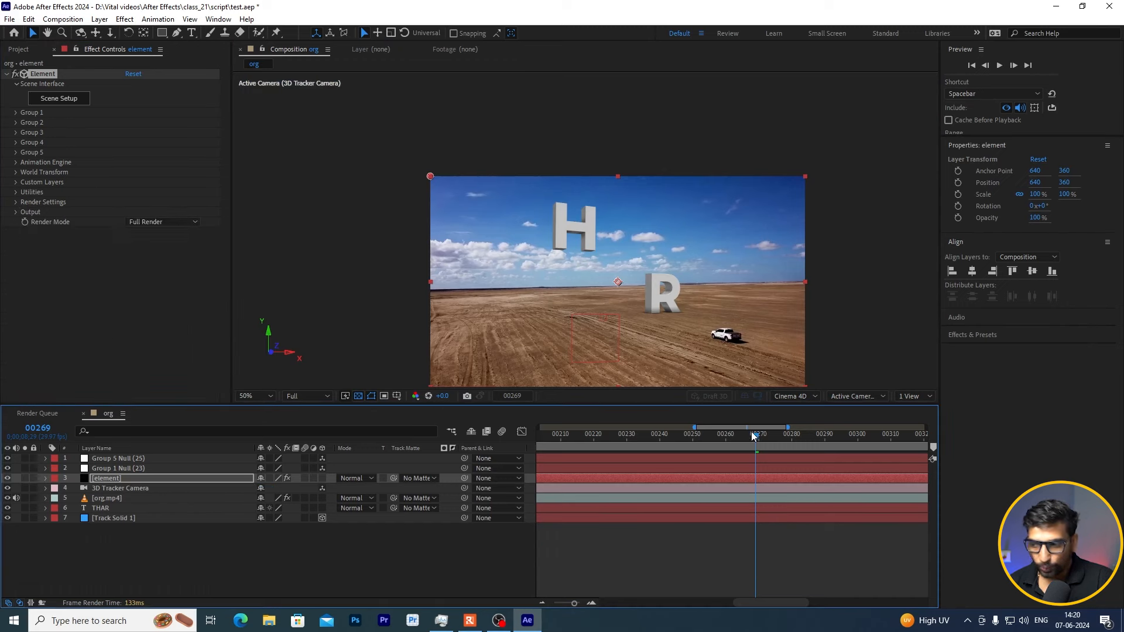
# Step: Move the current time to frame 361, where all four letters stand on the ground
pyautogui.moveTo(753, 435)
pyautogui.mouseDown()
pyautogui.moveTo(897, 436)
pyautogui.moveTo(921, 396)
pyautogui.moveTo(933, 405)
pyautogui.moveTo(762, 419)
pyautogui.mouseUp()
pyautogui.moveTo(572, 604); pyautogui.dragTo(561, 604)
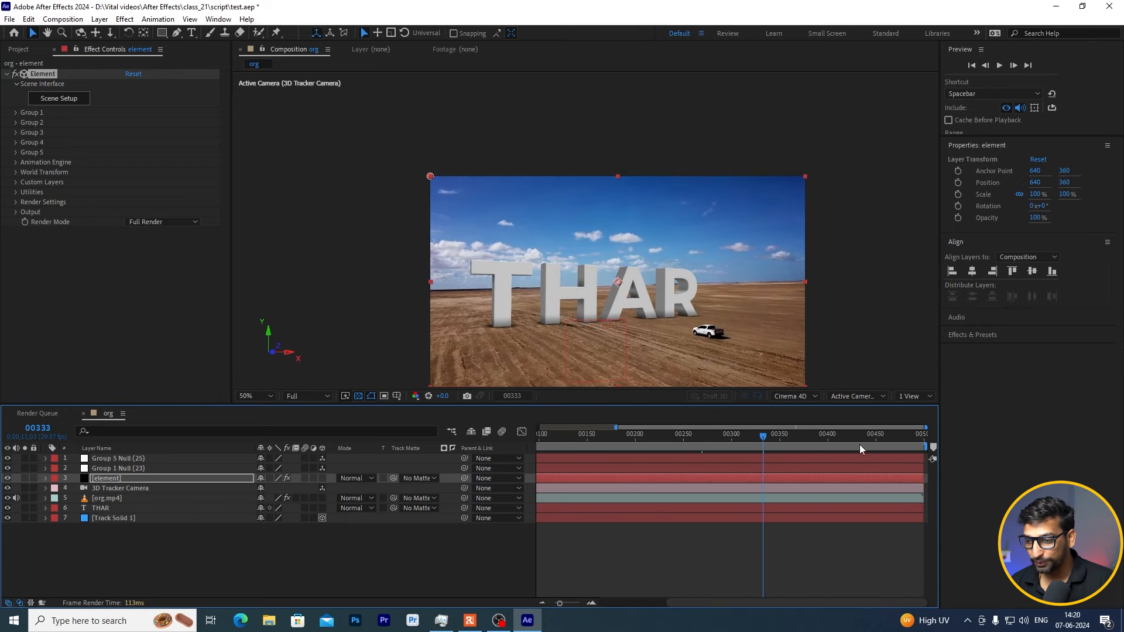
pyautogui.moveTo(765, 436); pyautogui.dragTo(789, 447)
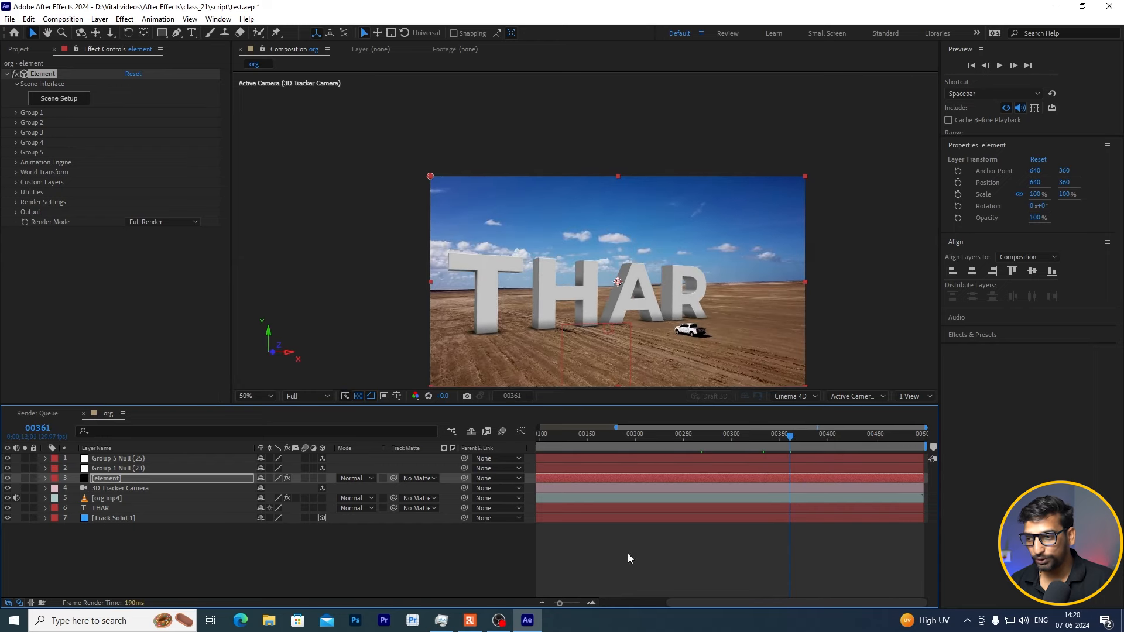
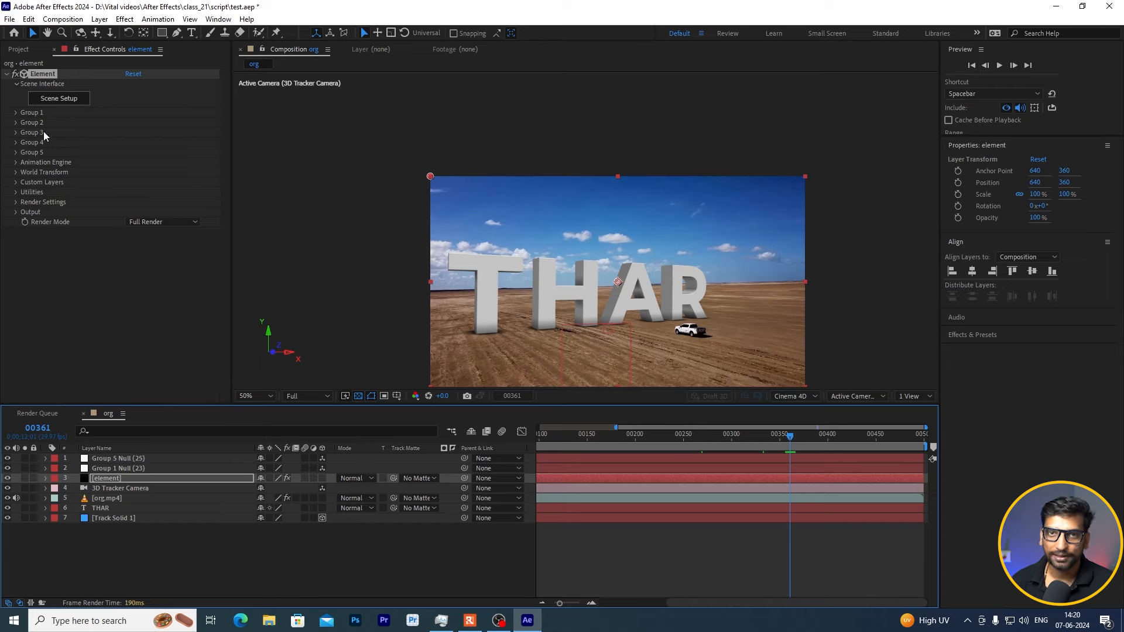
# Step: Open Element's Scene Setup, collapse the letter paths and select the Extrusion Model
pyautogui.click(50, 104)
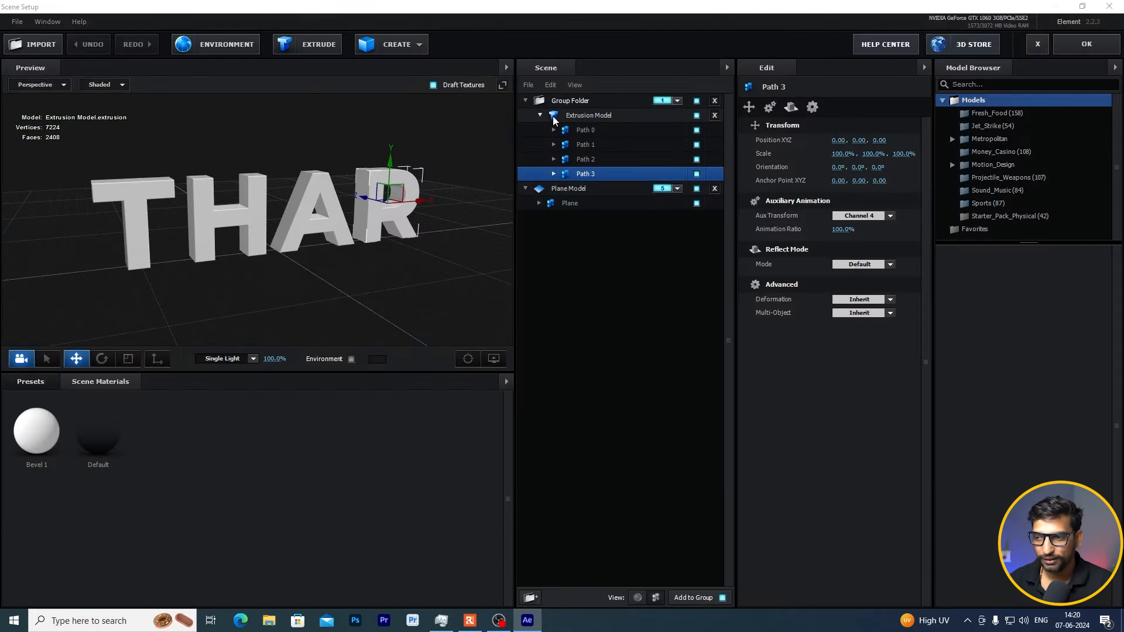
pyautogui.click(539, 116)
pyautogui.click(588, 116)
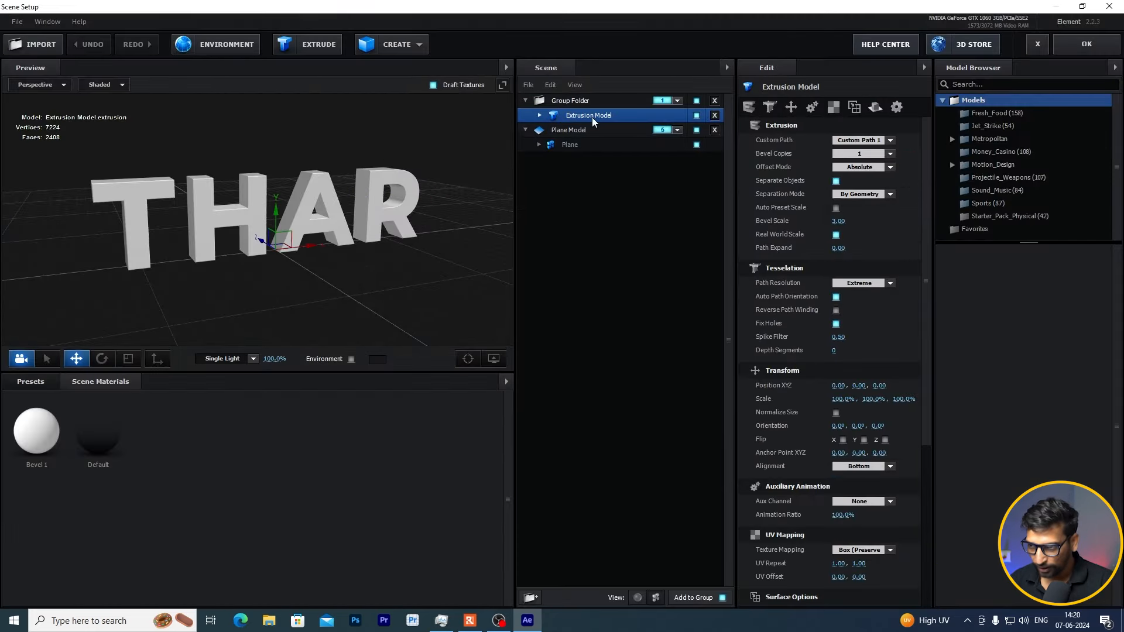
# Step: Apply the Paving 9 material from the Sndbad Paving presets to the THAR extrusion
pyautogui.click(20, 384)
pyautogui.doubleClick(69, 438)
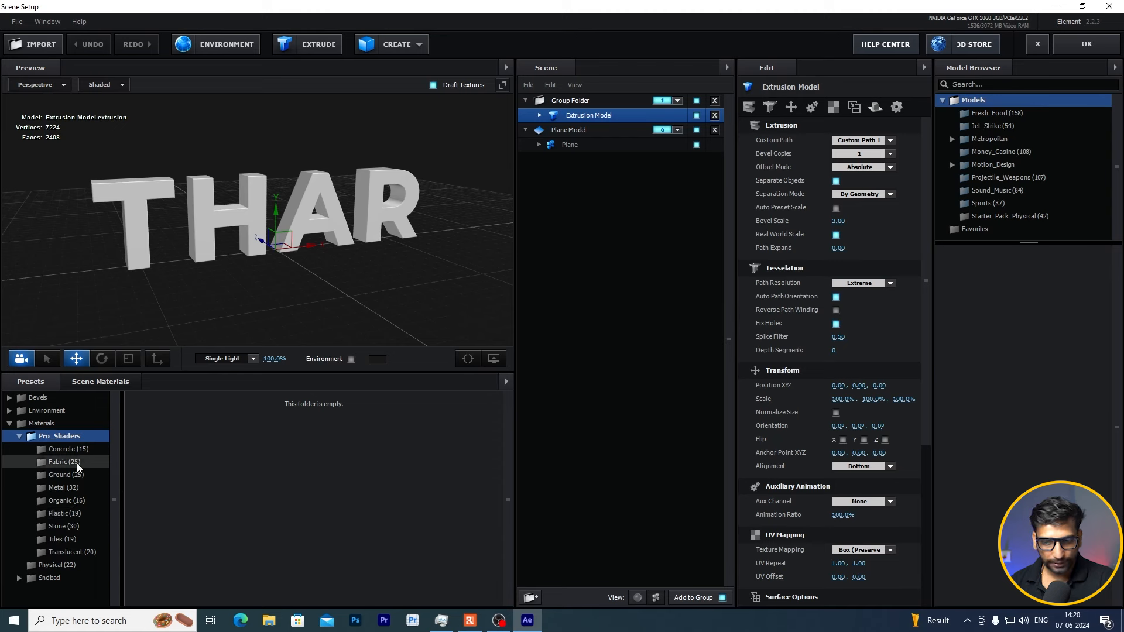
pyautogui.click(67, 514)
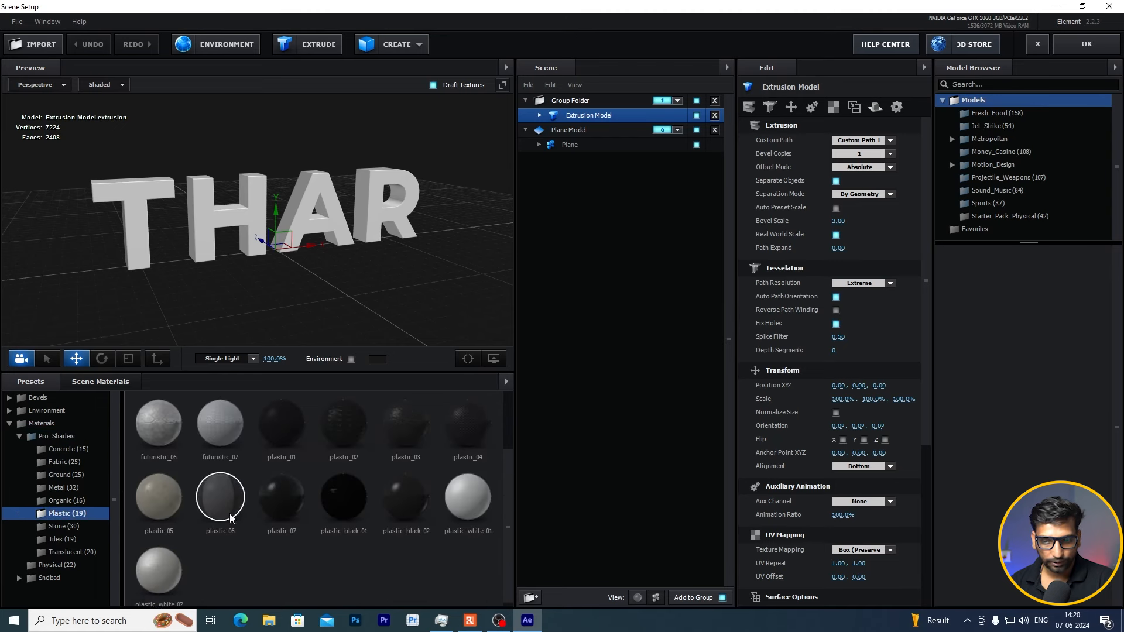
pyautogui.click(69, 539)
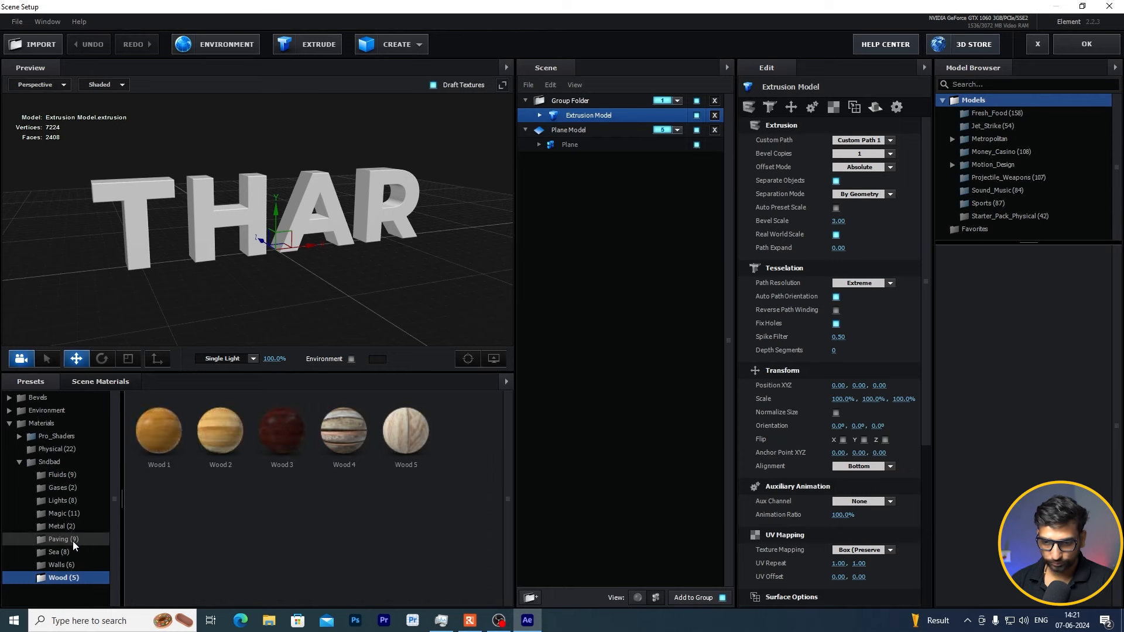
pyautogui.click(73, 542)
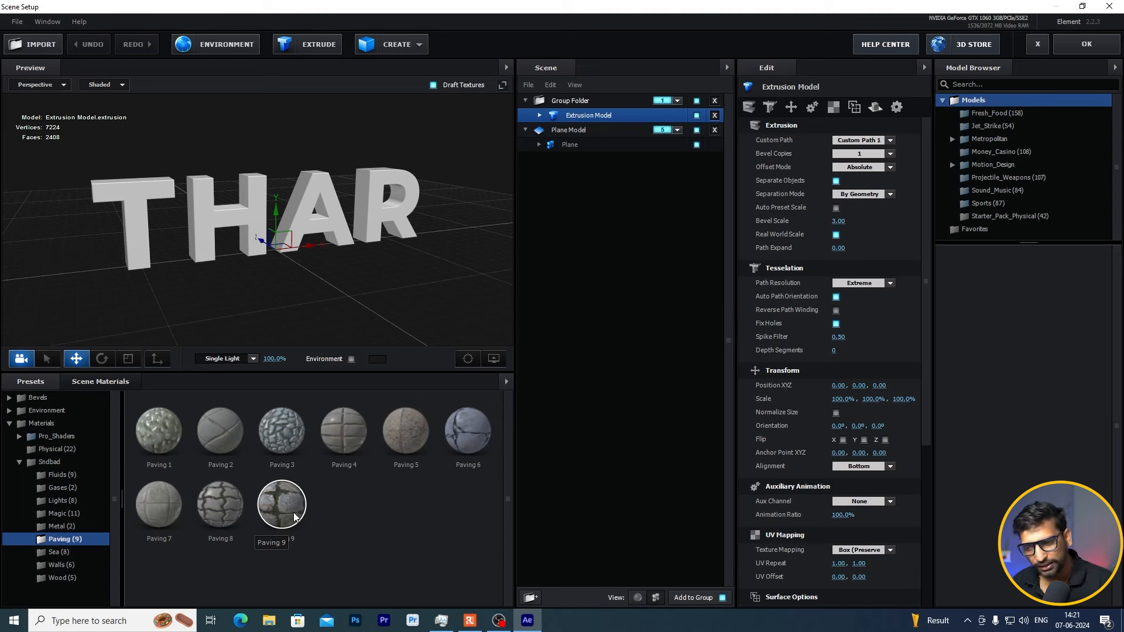
pyautogui.moveTo(294, 516); pyautogui.dragTo(391, 237)
pyautogui.scroll(5, 210, 233)
pyautogui.moveTo(289, 259); pyautogui.dragTo(286, 230)
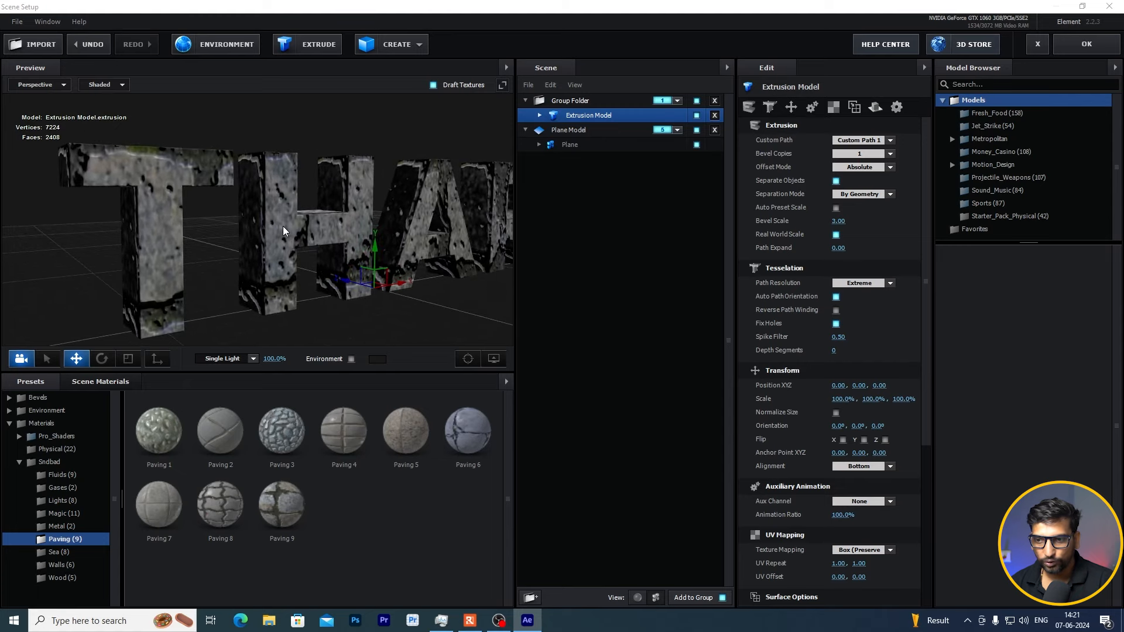
# Step: In the Extrusion Model's UV mapping, set the first UV Offset value to -0.27 and check the texture on the letters
pyautogui.click(836, 108)
pyautogui.moveTo(222, 226); pyautogui.dragTo(332, 245)
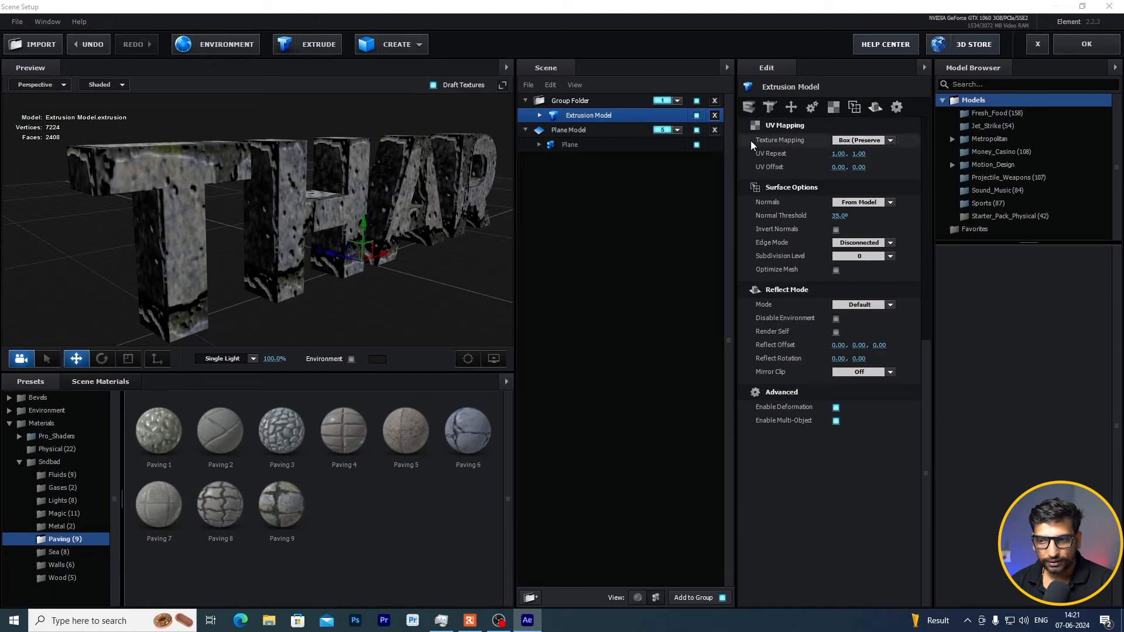
pyautogui.moveTo(839, 169); pyautogui.dragTo(808, 171)
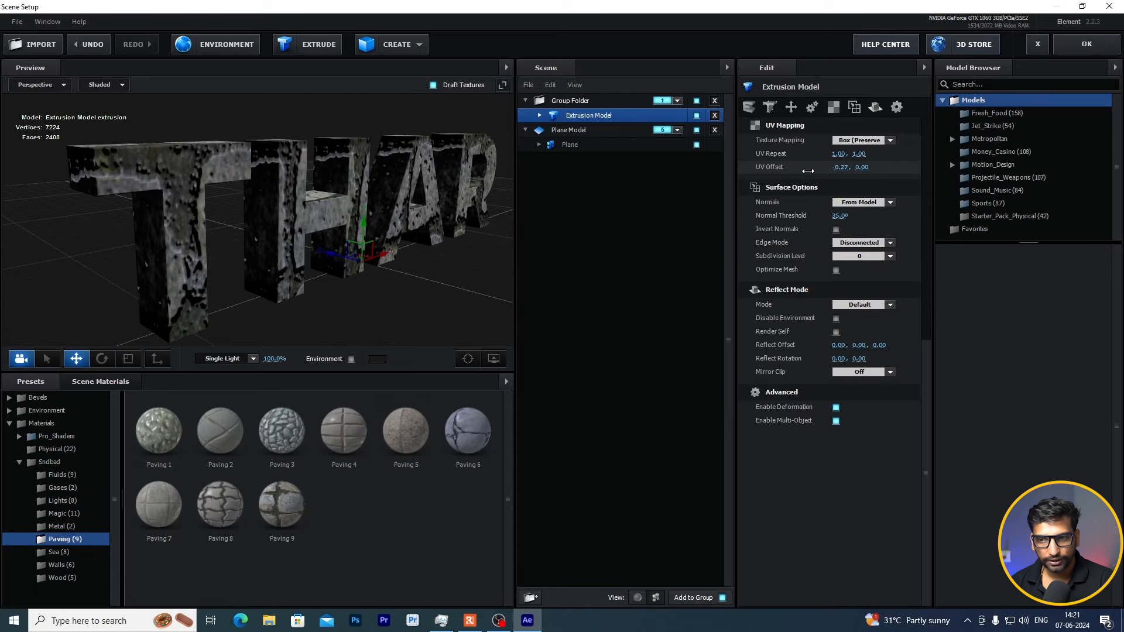
pyautogui.moveTo(257, 176)
pyautogui.mouseDown()
pyautogui.moveTo(283, 179)
pyautogui.moveTo(244, 181)
pyautogui.mouseUp()
pyautogui.scroll(-3, 242, 230)
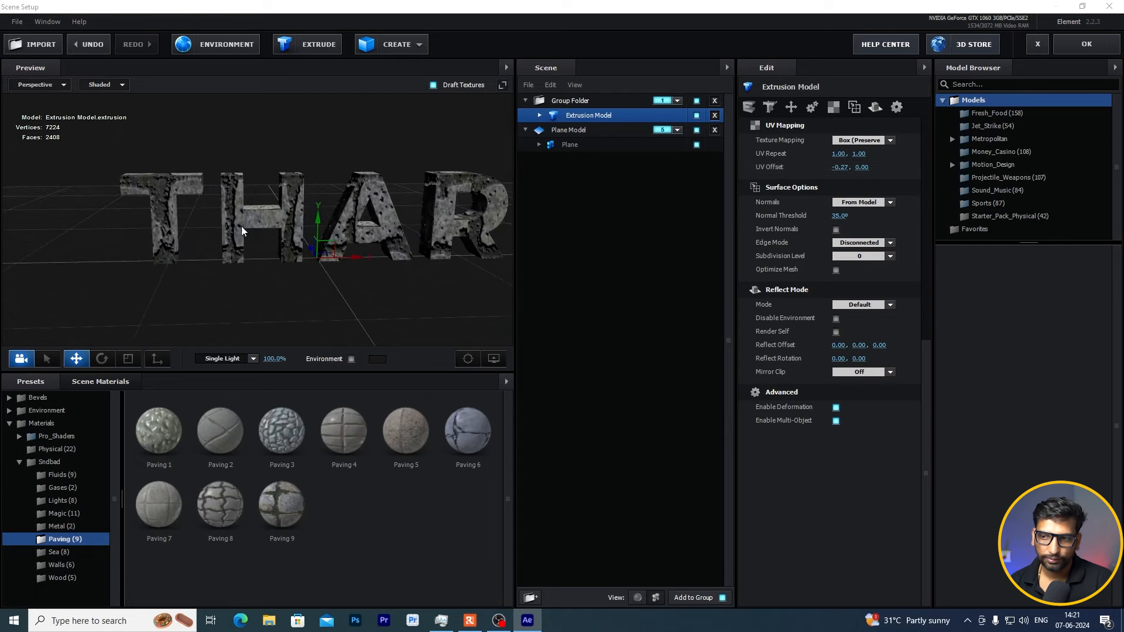
# Step: Apply the Element scene setup and examine the stone-textured THAR letters in the composition
pyautogui.moveTo(241, 230); pyautogui.dragTo(194, 256)
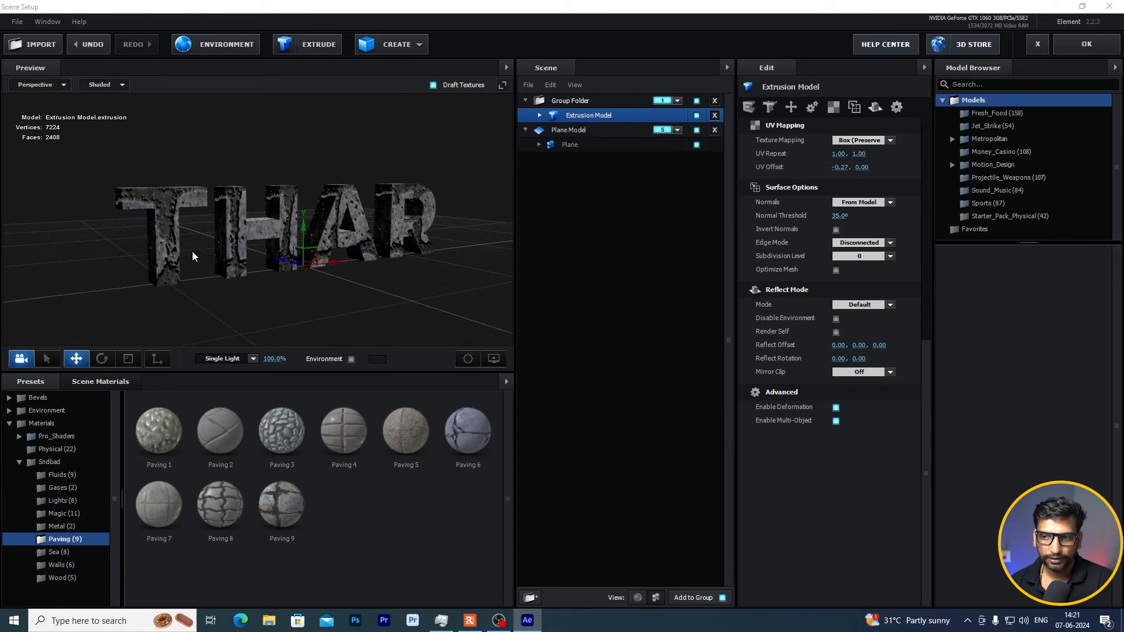
pyautogui.click(1098, 48)
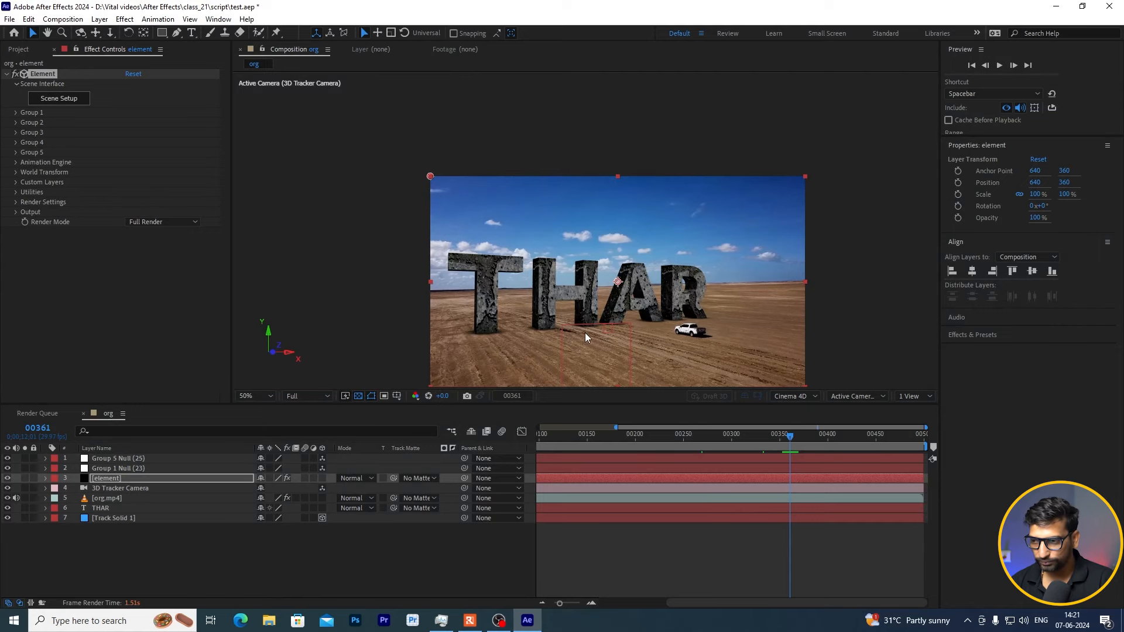
pyautogui.scroll(2, 584, 333)
pyautogui.scroll(-1, 603, 156)
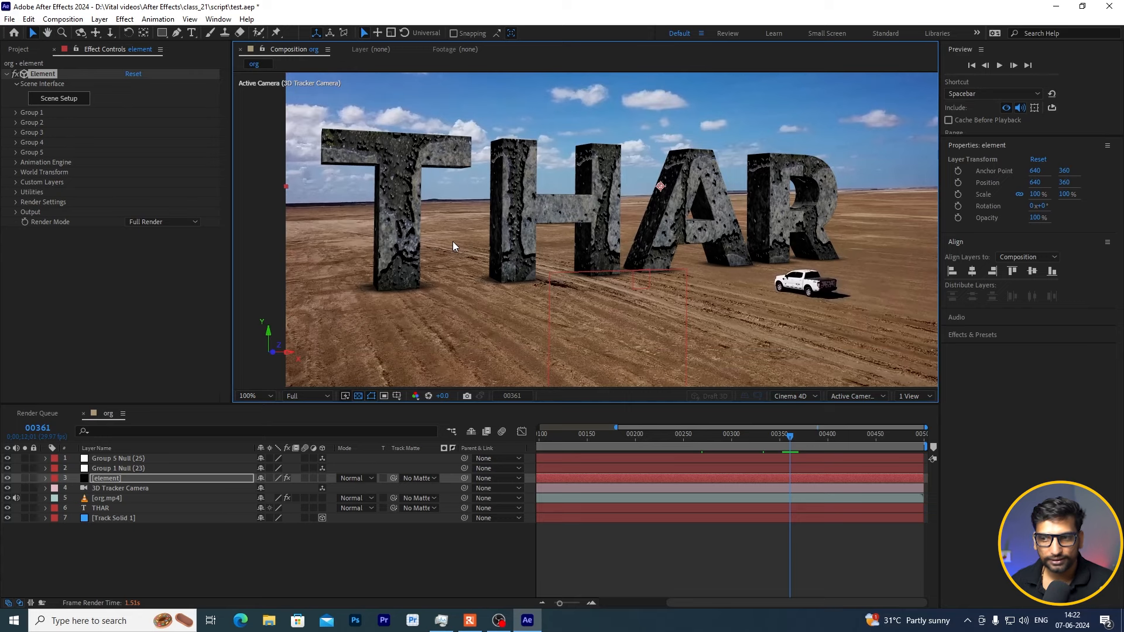
pyautogui.scroll(2, 560, 221)
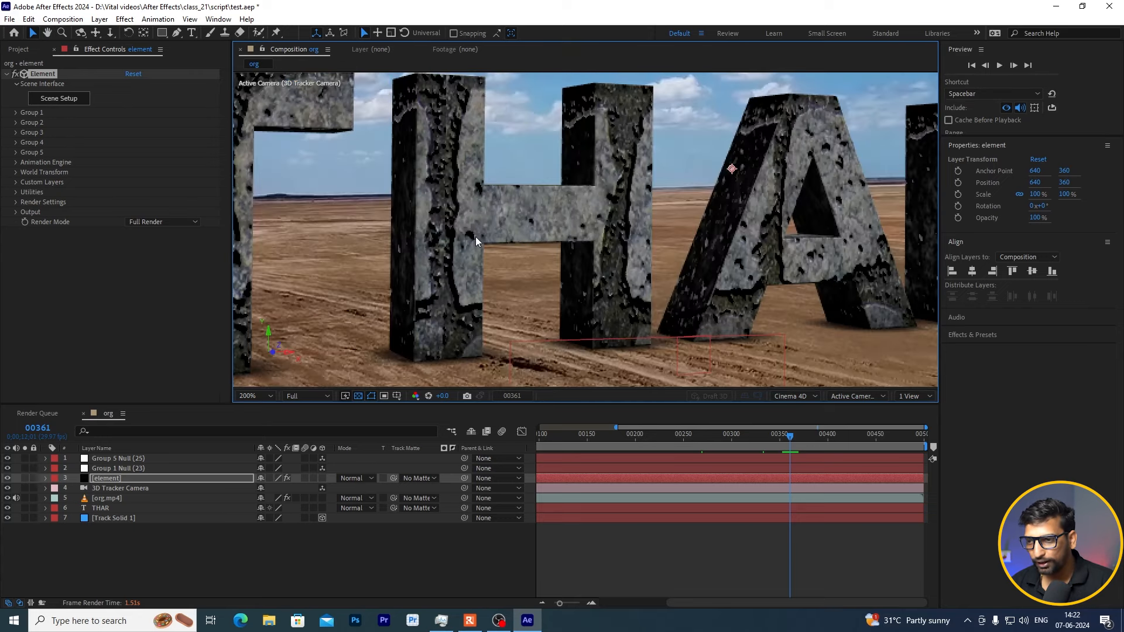
pyautogui.scroll(-2, 475, 236)
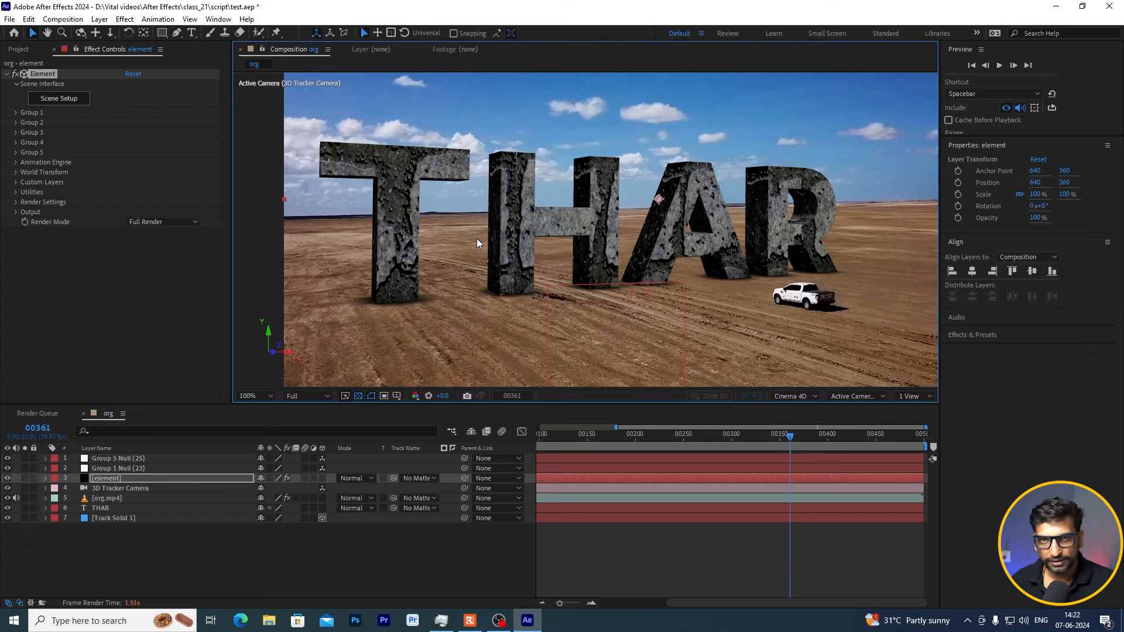
pyautogui.scroll(-1, 673, 247)
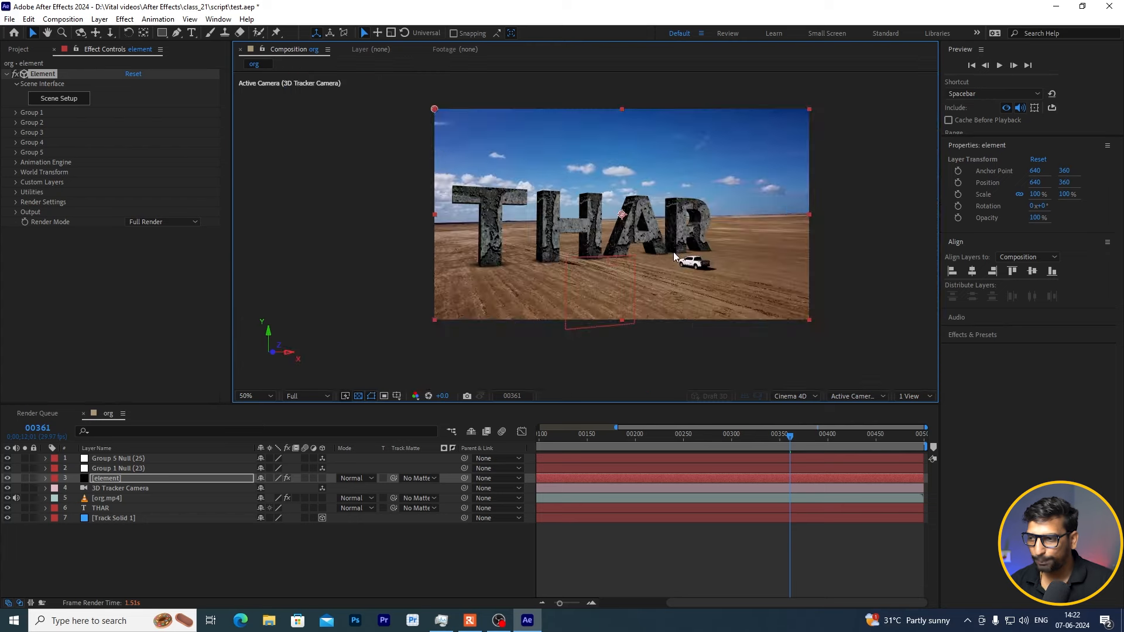
pyautogui.scroll(1, 673, 251)
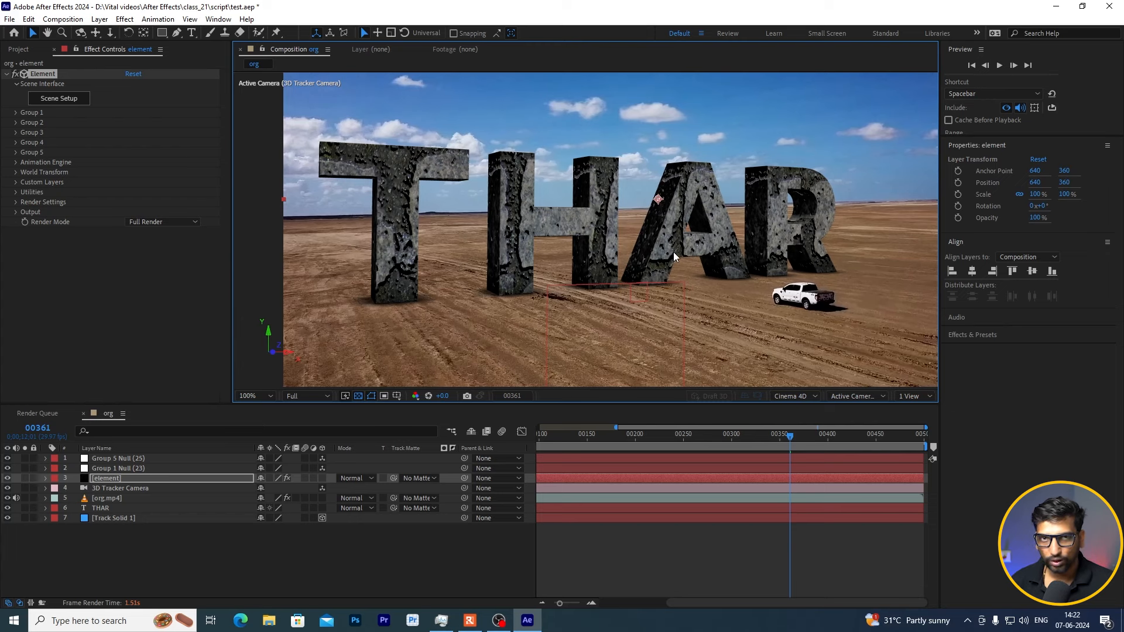
# Step: Start a new spot light in the org composition with its intensity set to 400%
pyautogui.click(209, 554)
pyautogui.rightClick(202, 559)
pyautogui.moveTo(251, 419)
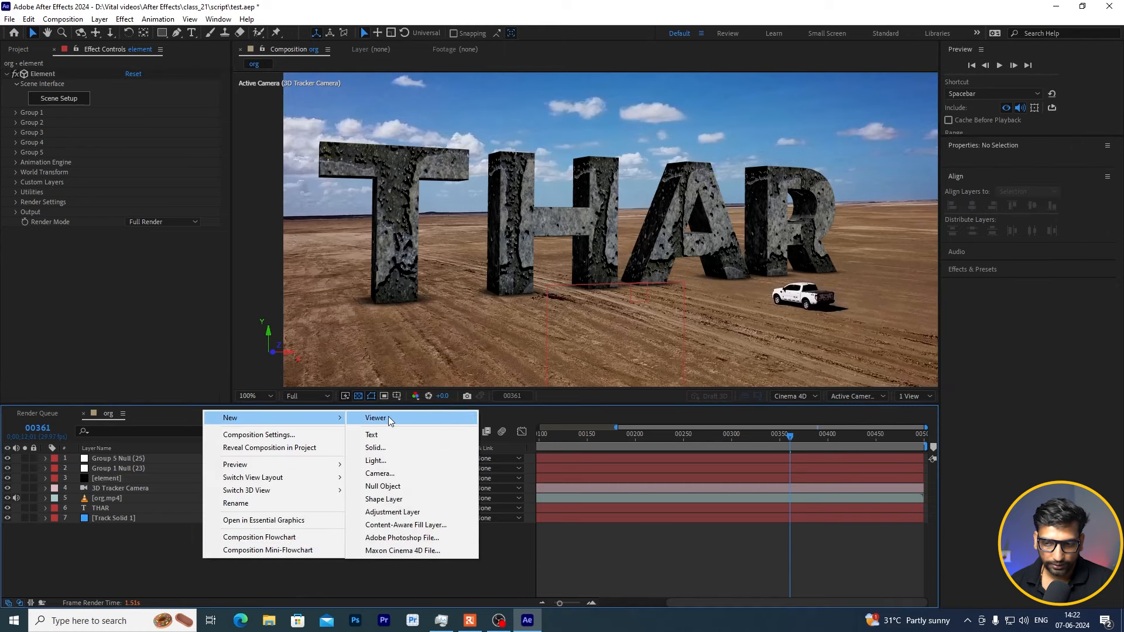
pyautogui.click(380, 458)
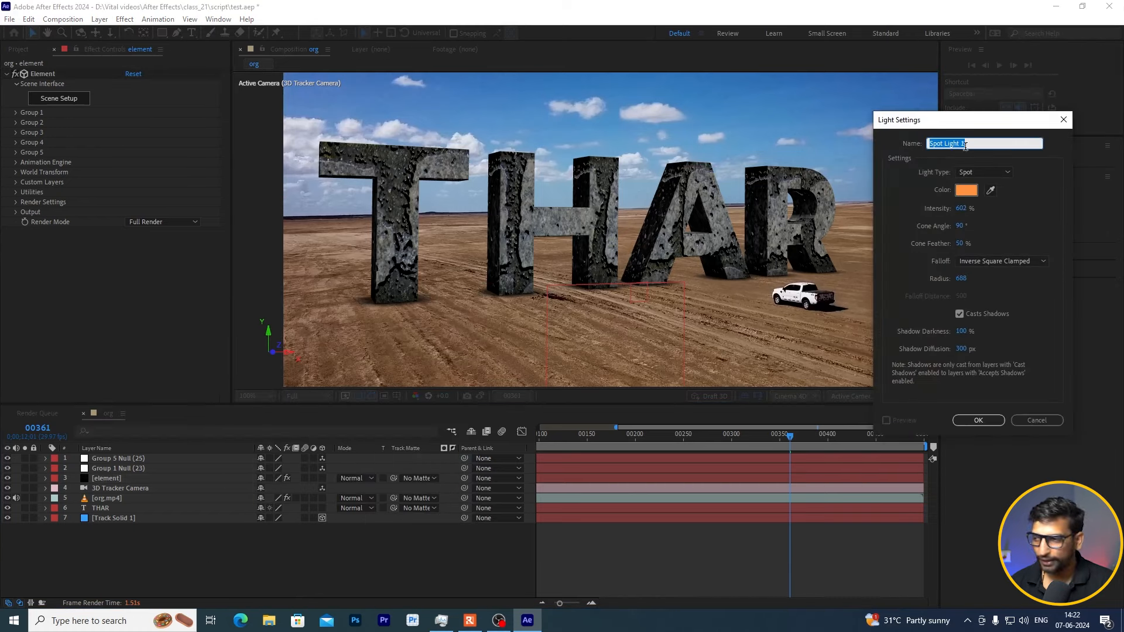
pyautogui.click(961, 209)
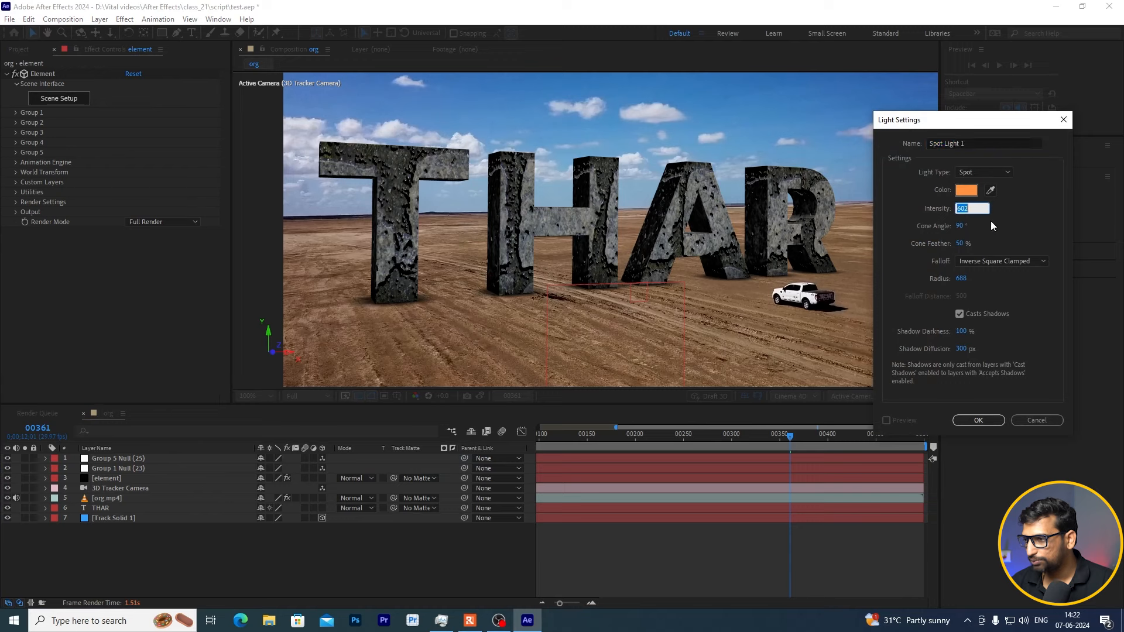
pyautogui.write('400')
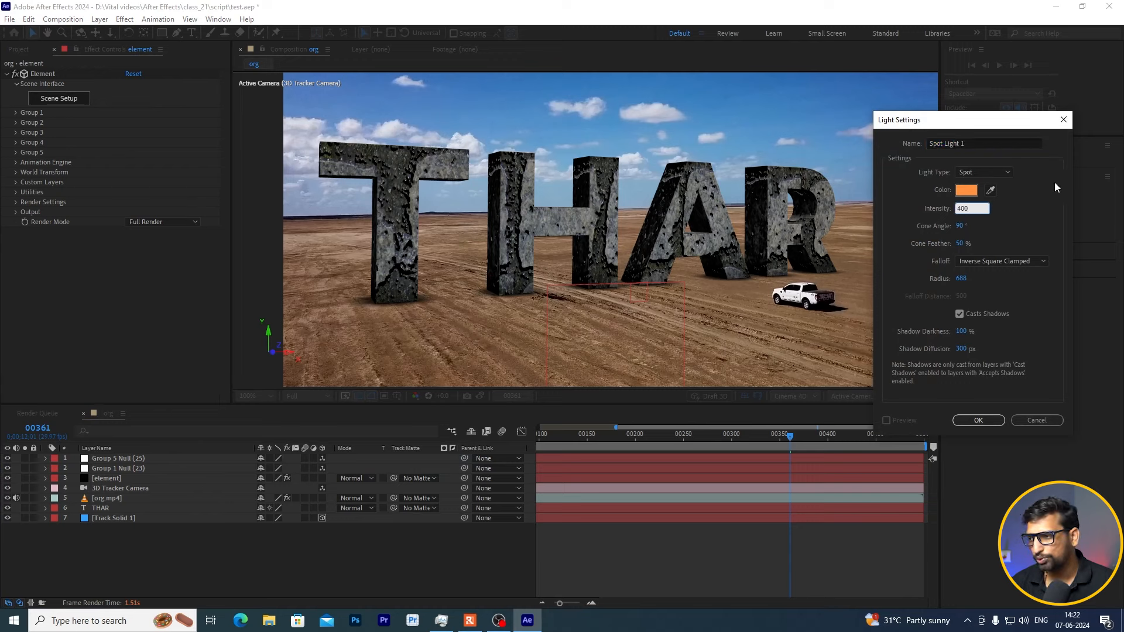
pyautogui.click(1011, 223)
# Step: Change the spot light's color to yellow FFCC42
pyautogui.click(962, 192)
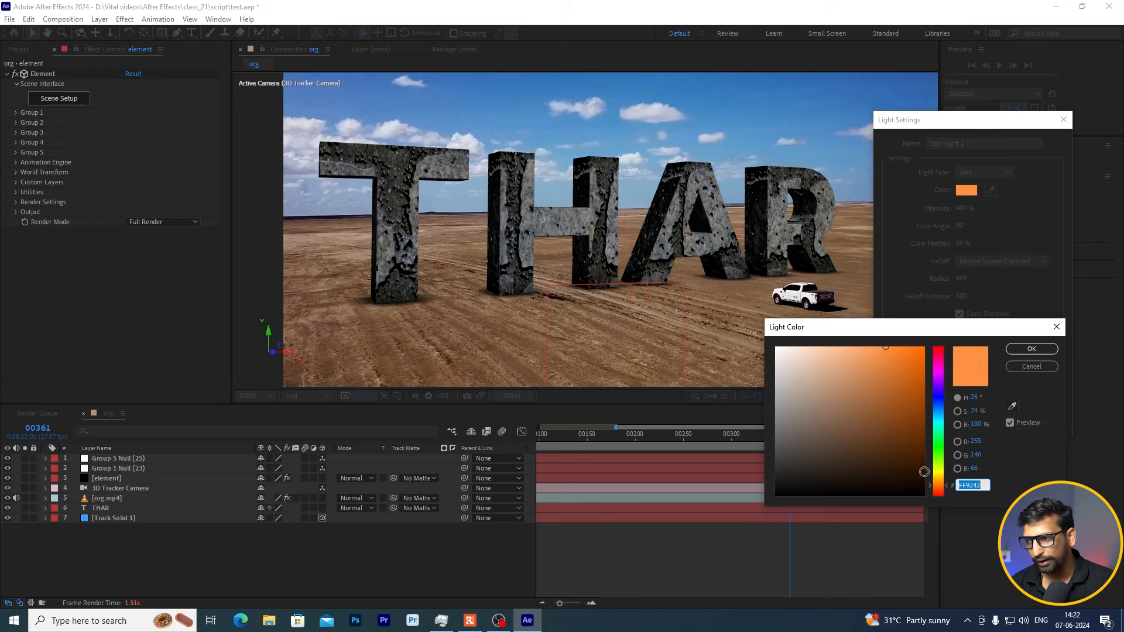
pyautogui.click(1022, 353)
pyautogui.click(966, 190)
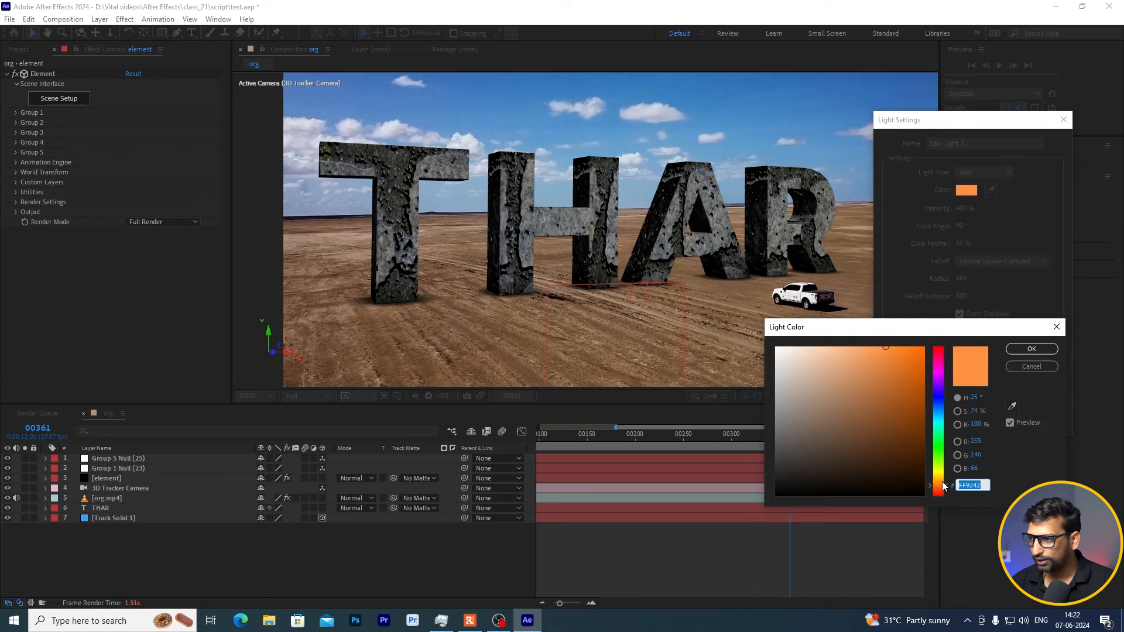
pyautogui.moveTo(946, 487); pyautogui.dragTo(944, 481)
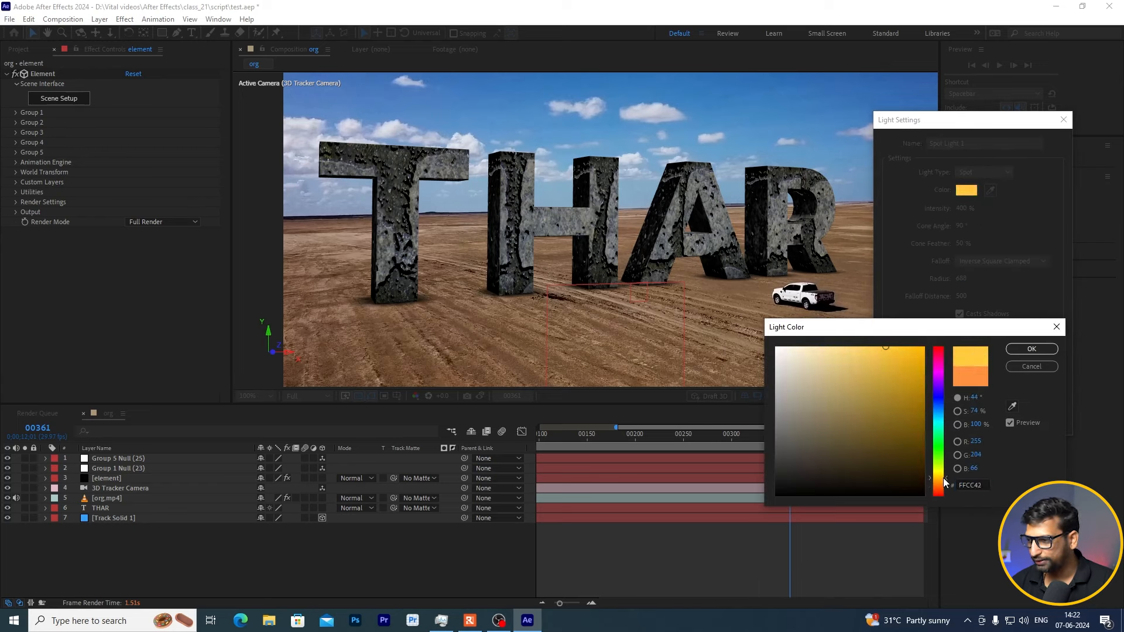
pyautogui.click(1037, 353)
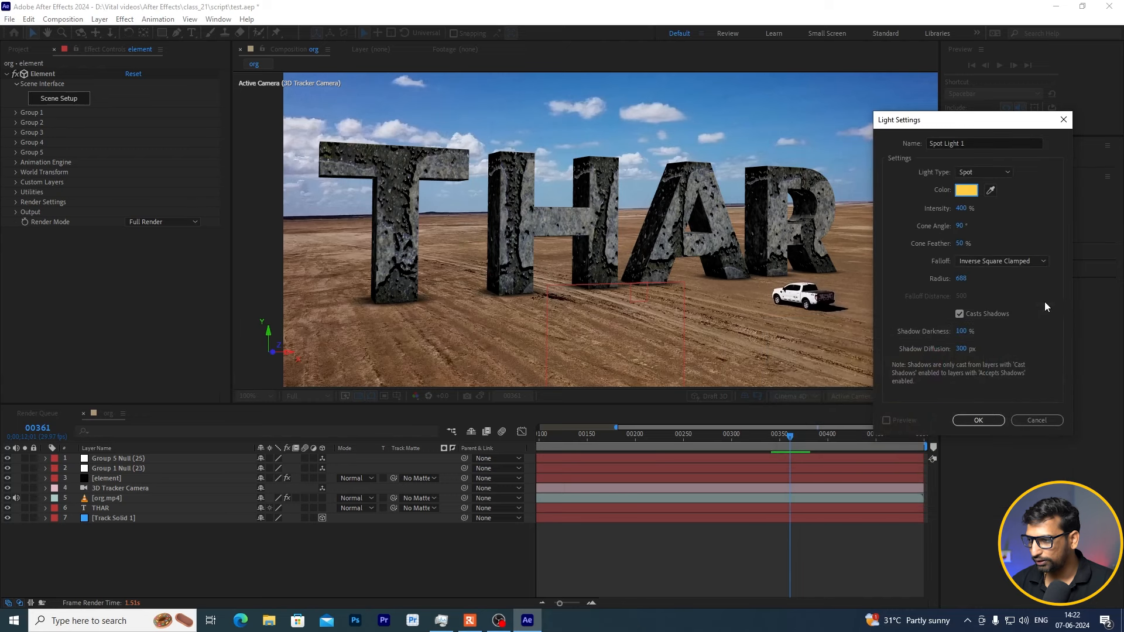
# Step: Set the light's shadow diffusion to 100 px, create the light and check its effect on the letters
pyautogui.click(962, 349)
pyautogui.write('100')
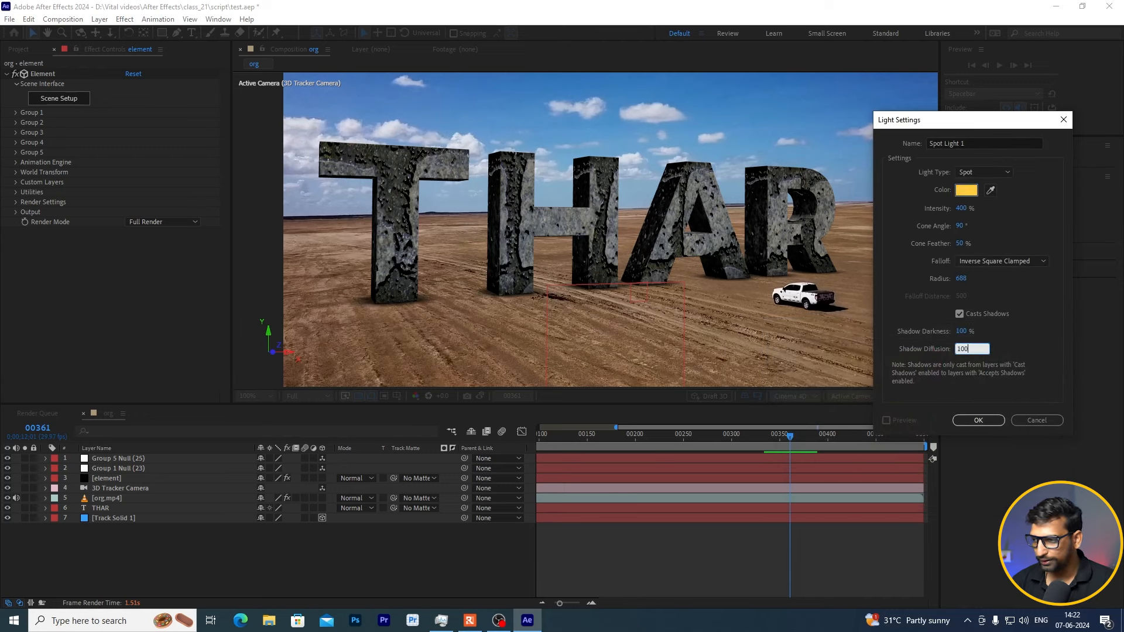
pyautogui.press('Tab')
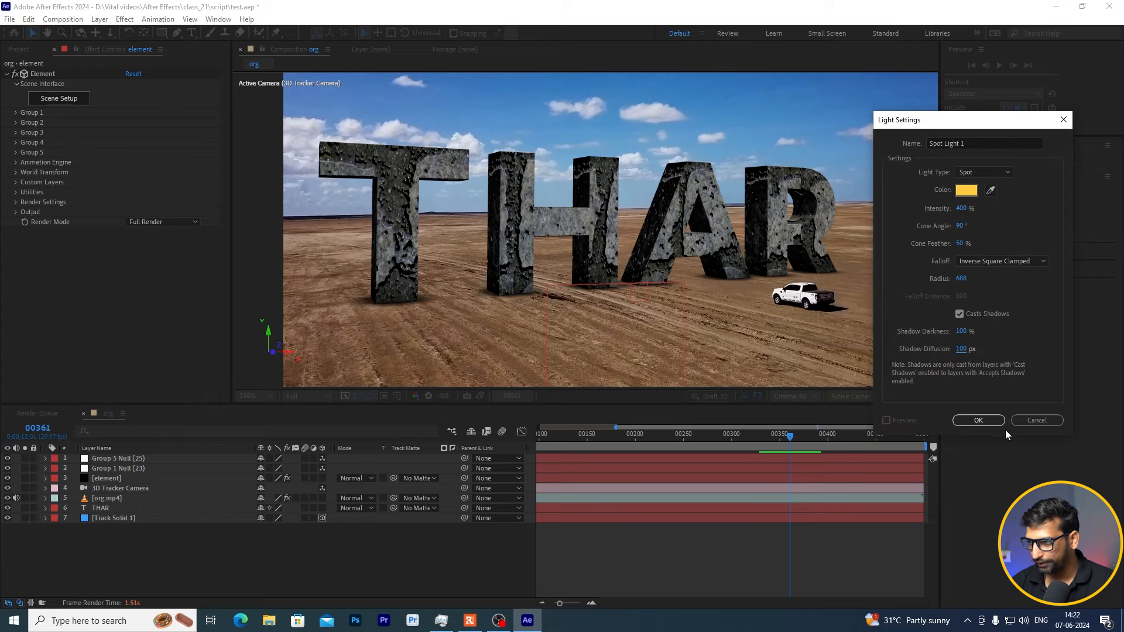
pyautogui.click(987, 421)
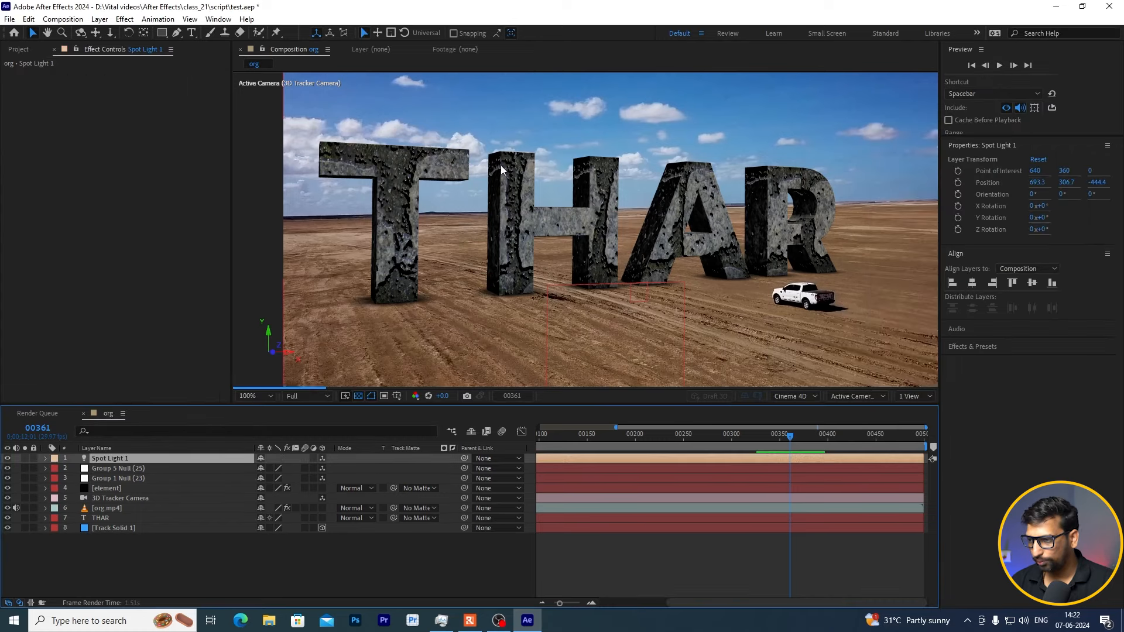
pyautogui.scroll(-2, 605, 257)
pyautogui.scroll(2, 648, 257)
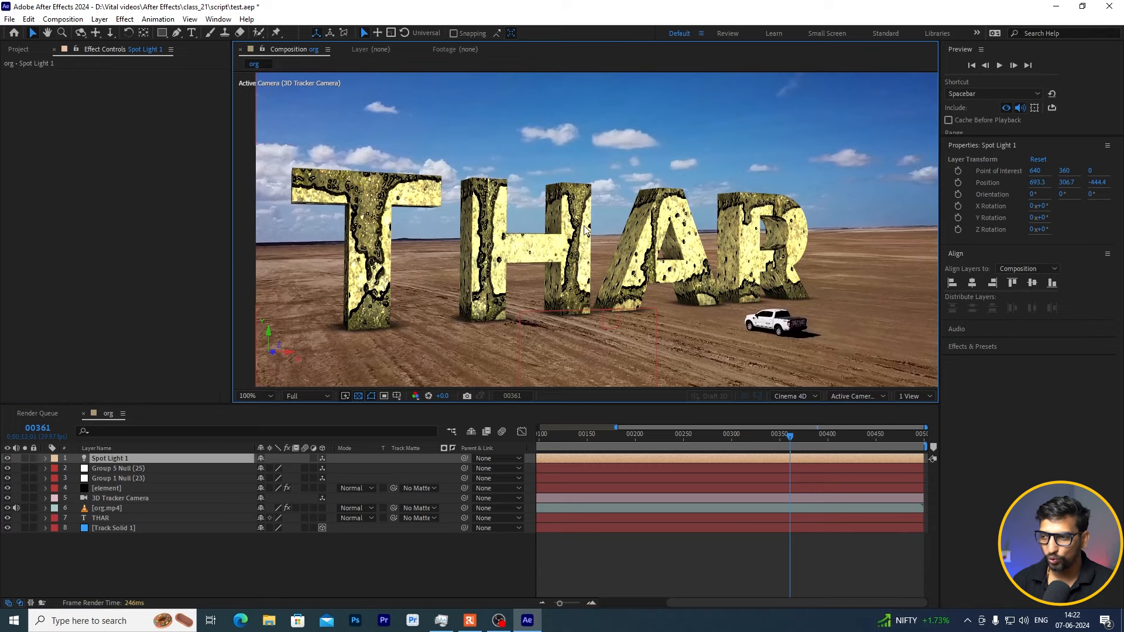
pyautogui.scroll(-2, 654, 252)
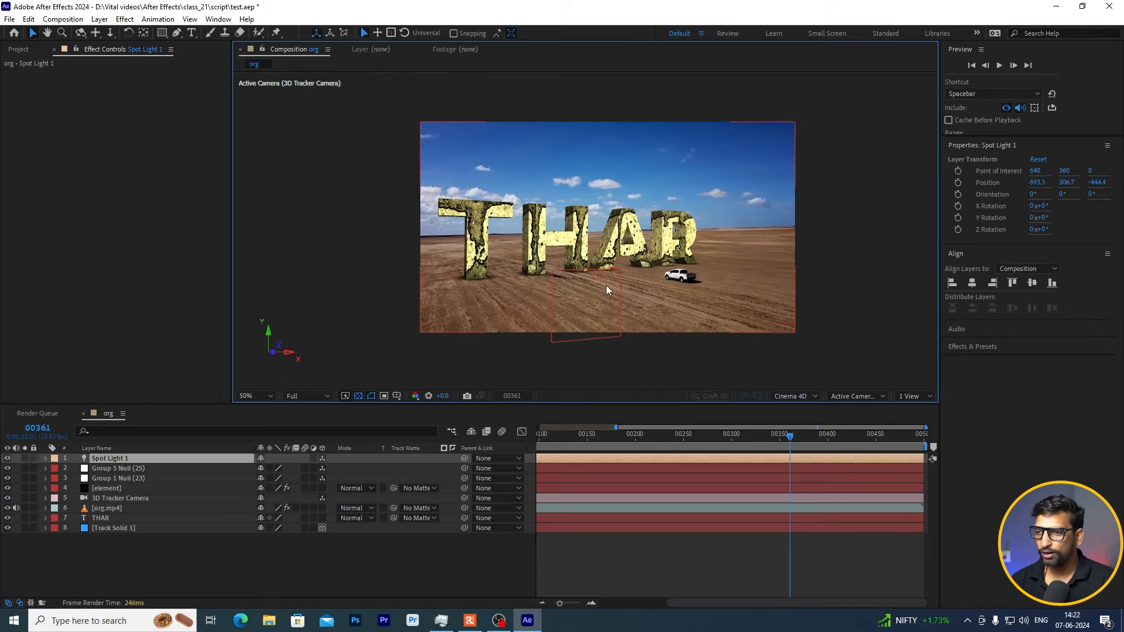
pyautogui.scroll(2, 527, 298)
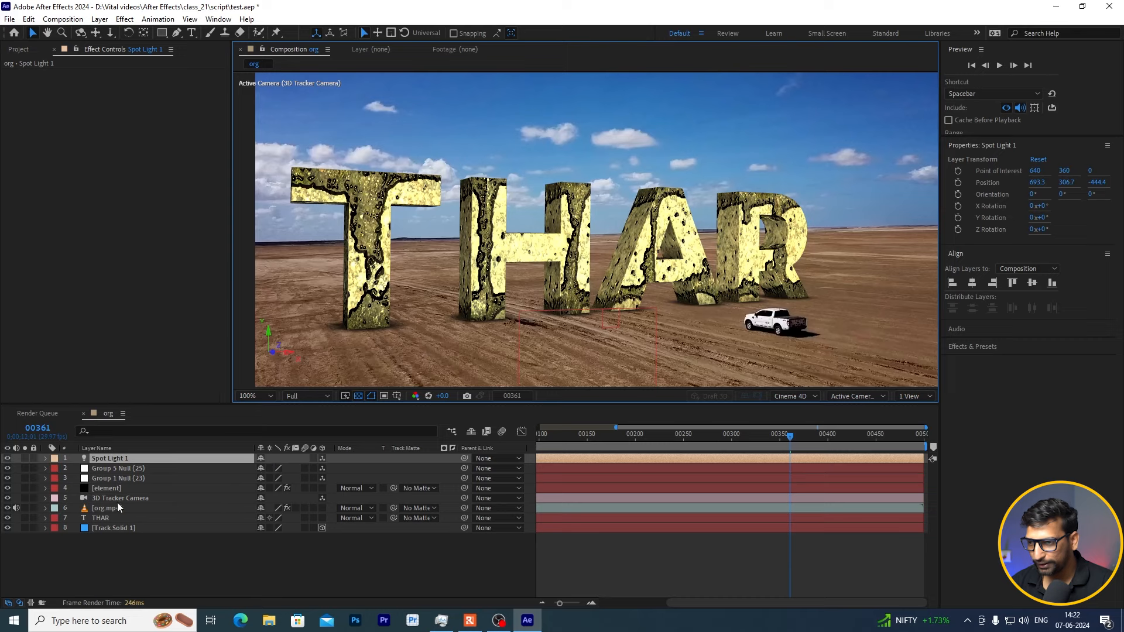
# Step: Enable shadows in the element layer's Render Settings and set the shadow mode to Ray-Traced
pyautogui.click(111, 487)
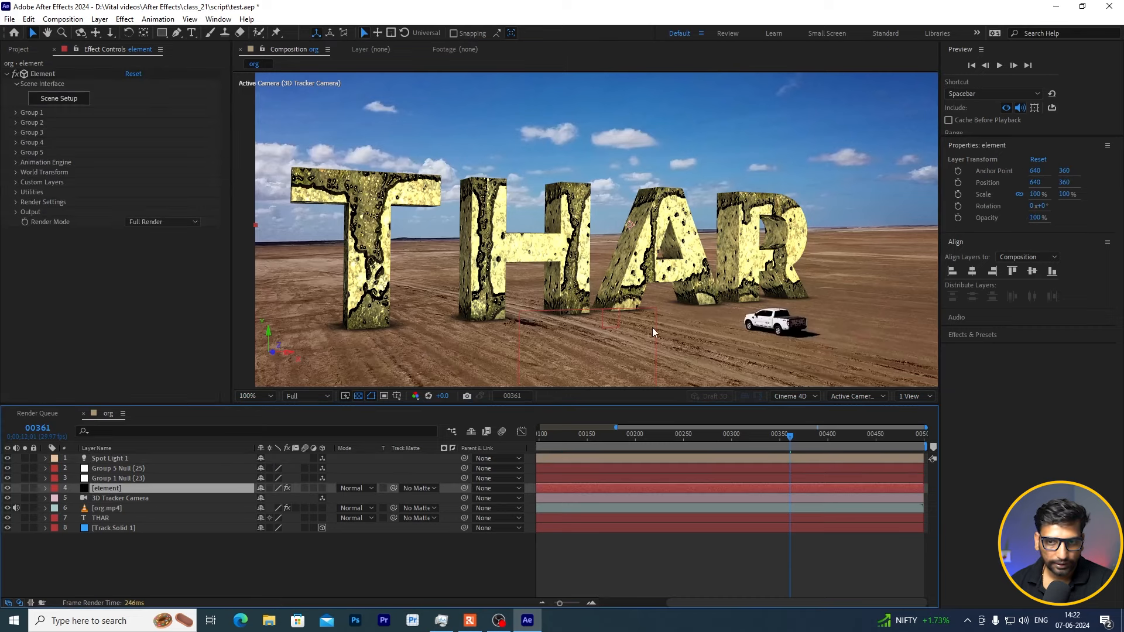
pyautogui.moveTo(635, 317); pyautogui.dragTo(665, 241)
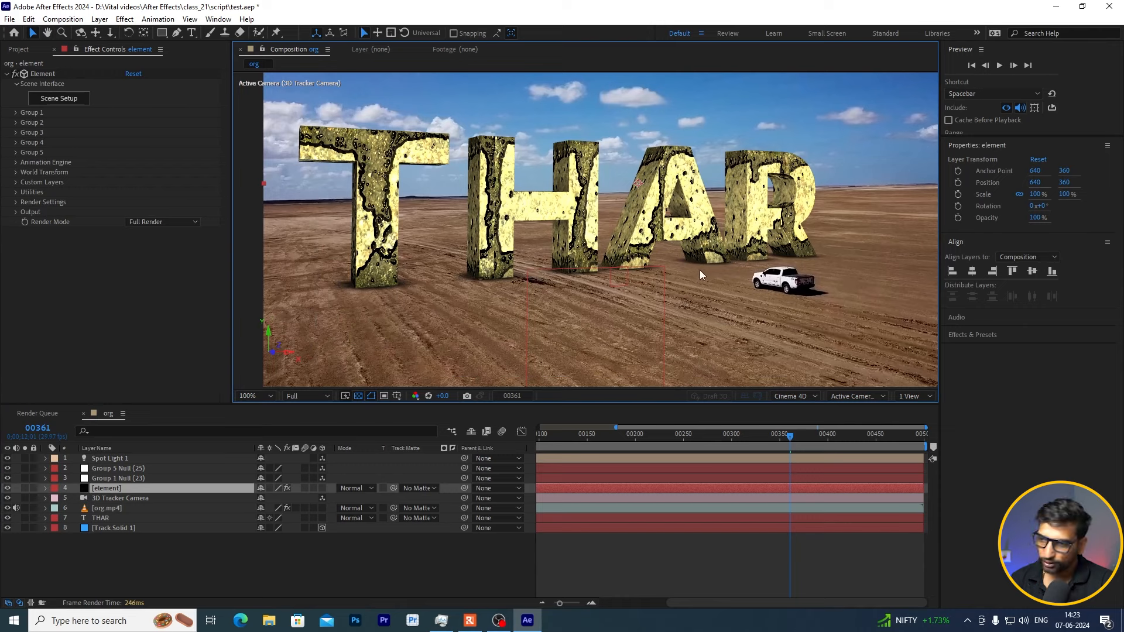
pyautogui.click(15, 202)
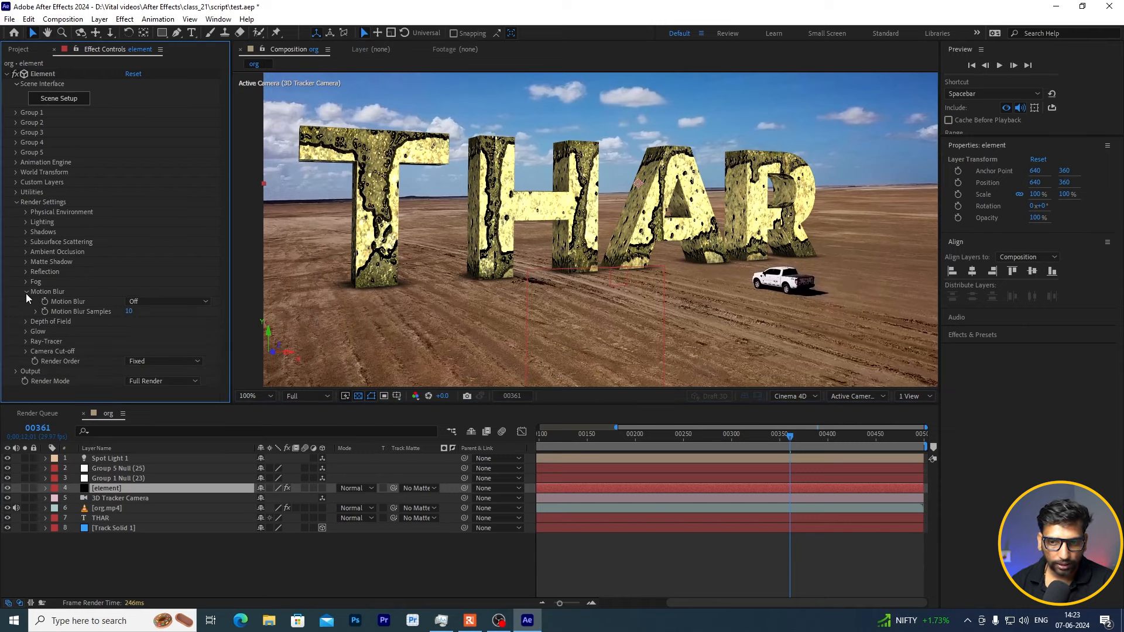
pyautogui.click(26, 292)
pyautogui.click(26, 232)
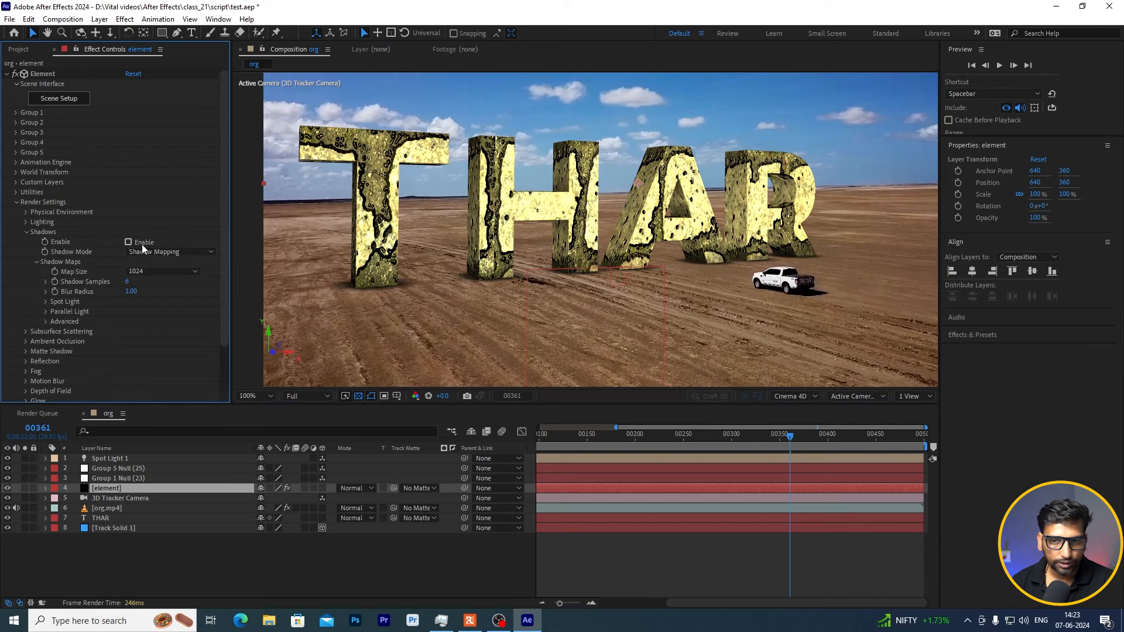
pyautogui.click(148, 247)
pyautogui.click(147, 252)
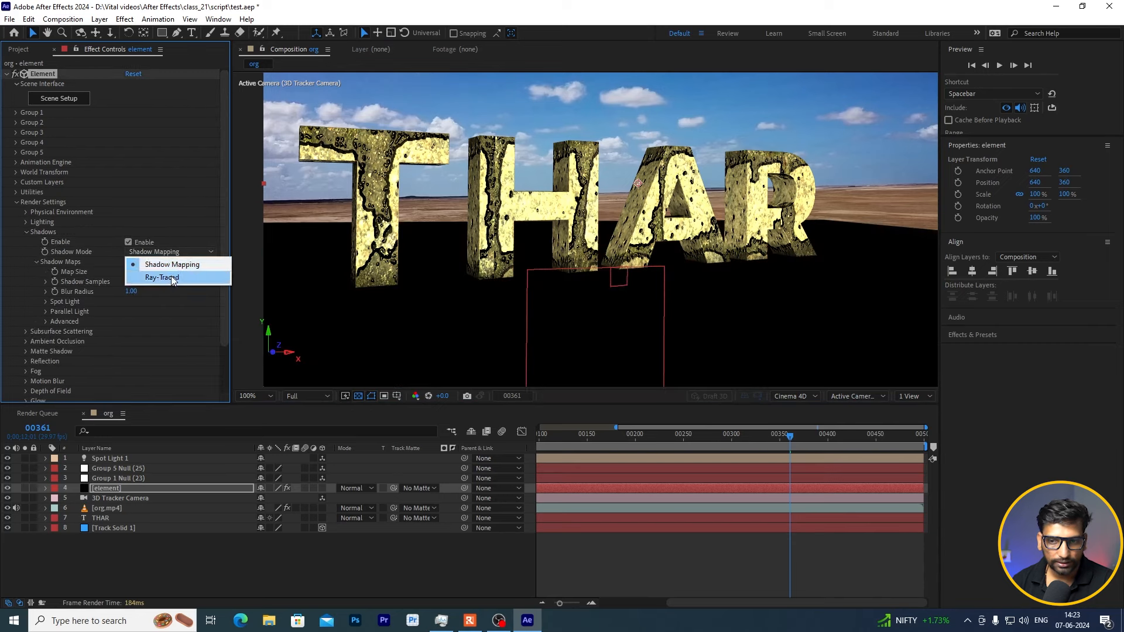
pyautogui.click(171, 277)
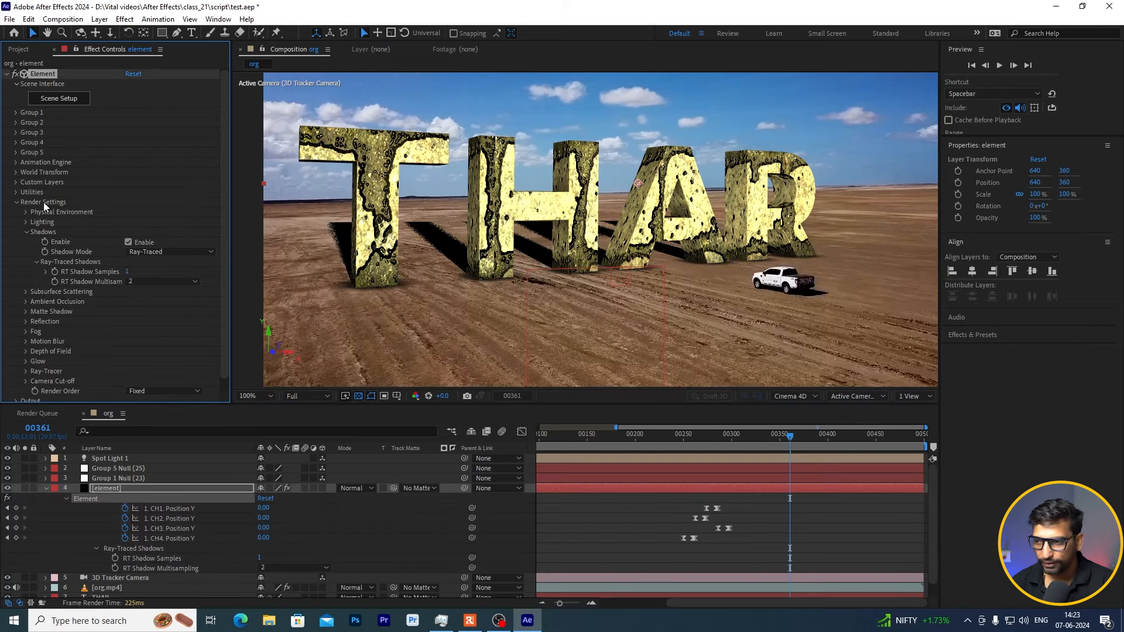
pyautogui.click(17, 202)
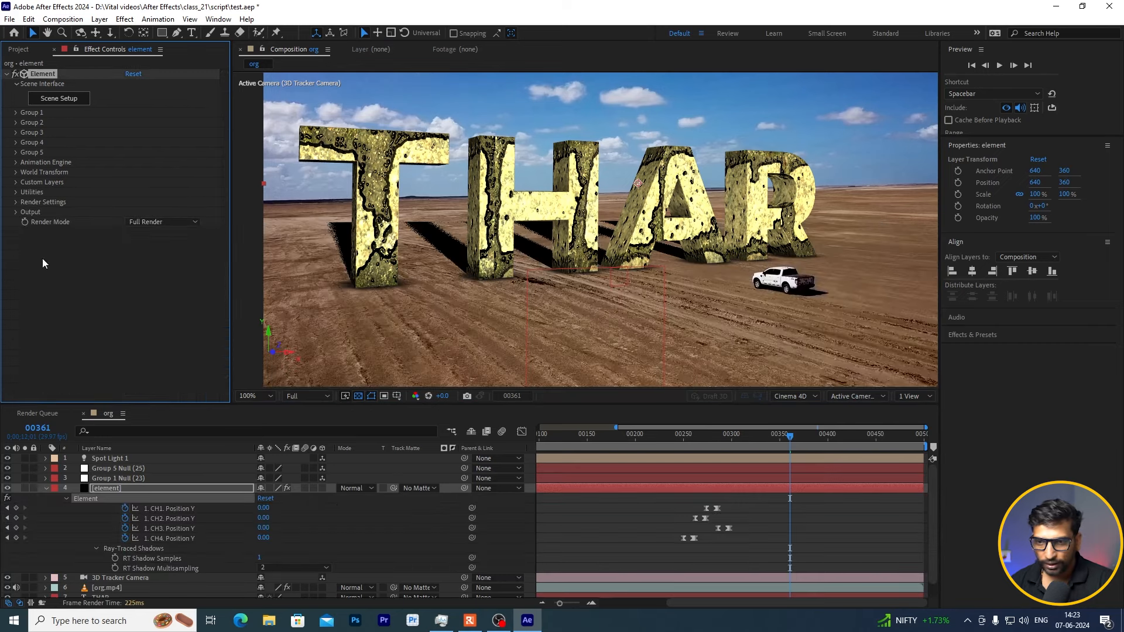
pyautogui.click(46, 490)
pyautogui.scroll(-2, 516, 286)
pyautogui.scroll(1, 515, 288)
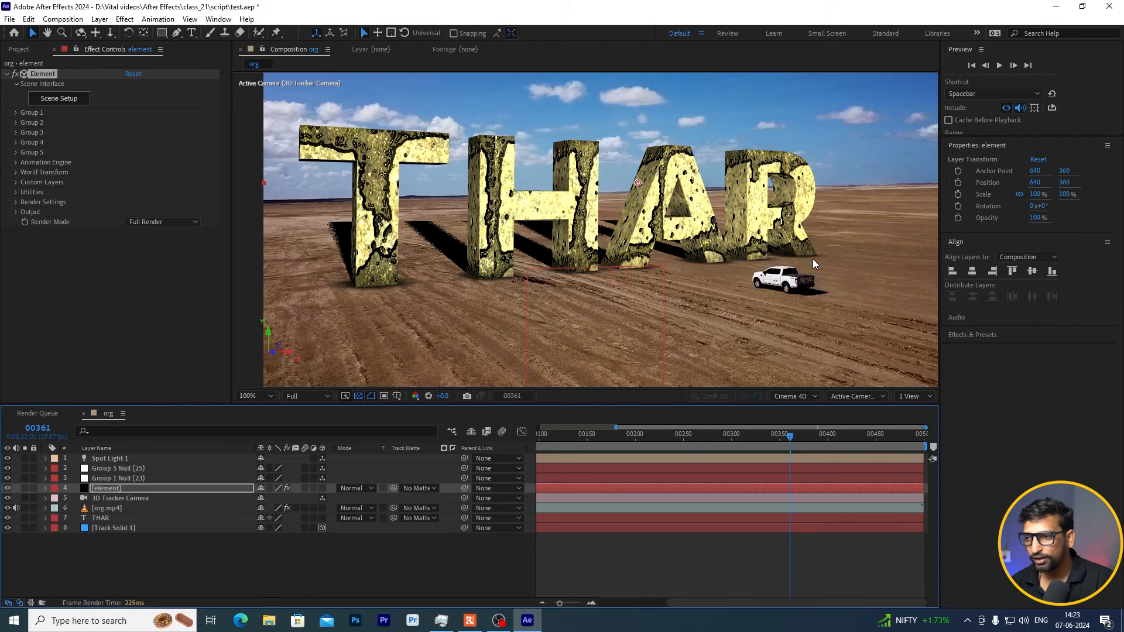
# Step: Switch the composition to the Top view and locate the footage frame, tracker camera and spot light from above
pyautogui.click(877, 396)
pyautogui.click(865, 263)
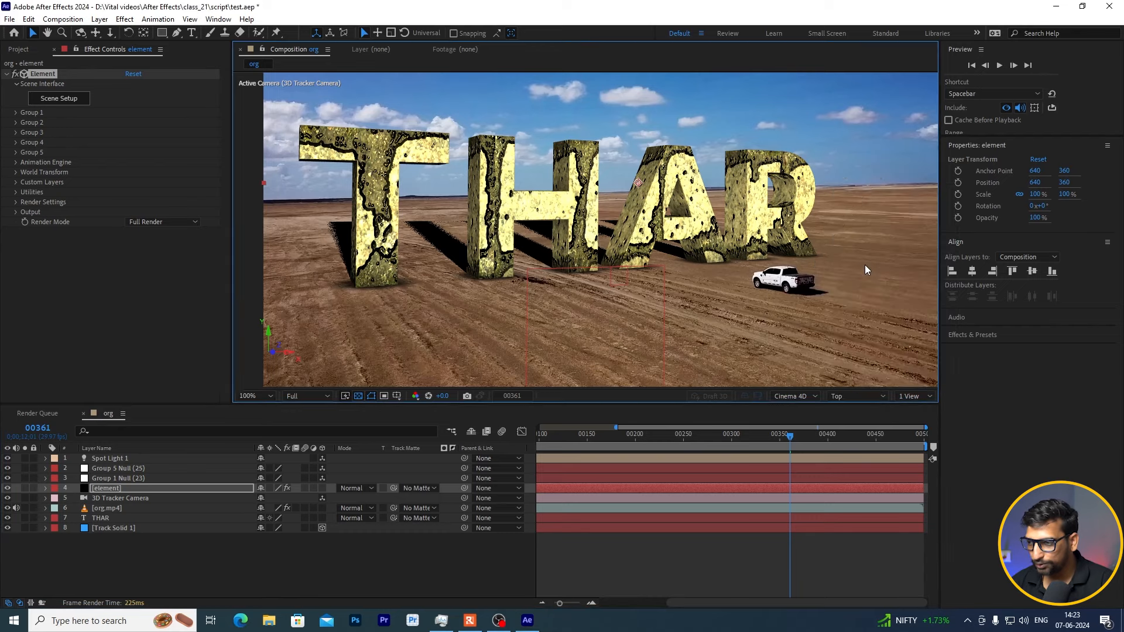
pyautogui.scroll(-4, 658, 229)
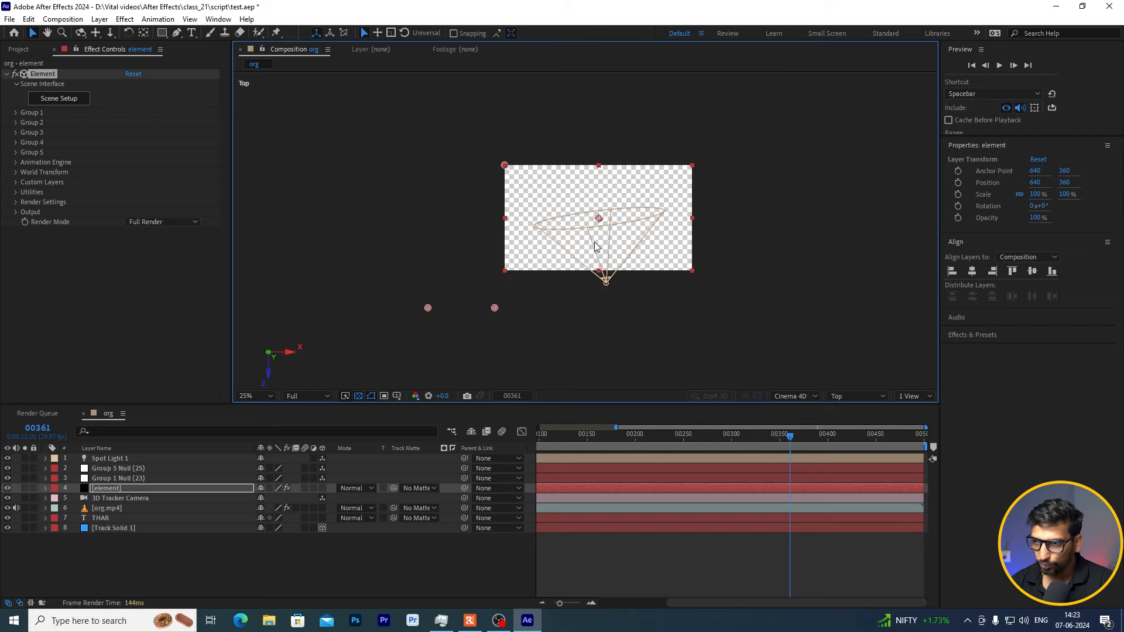
pyautogui.press('h')
pyautogui.moveTo(630, 185); pyautogui.dragTo(626, 265)
pyautogui.scroll(-4, 626, 264)
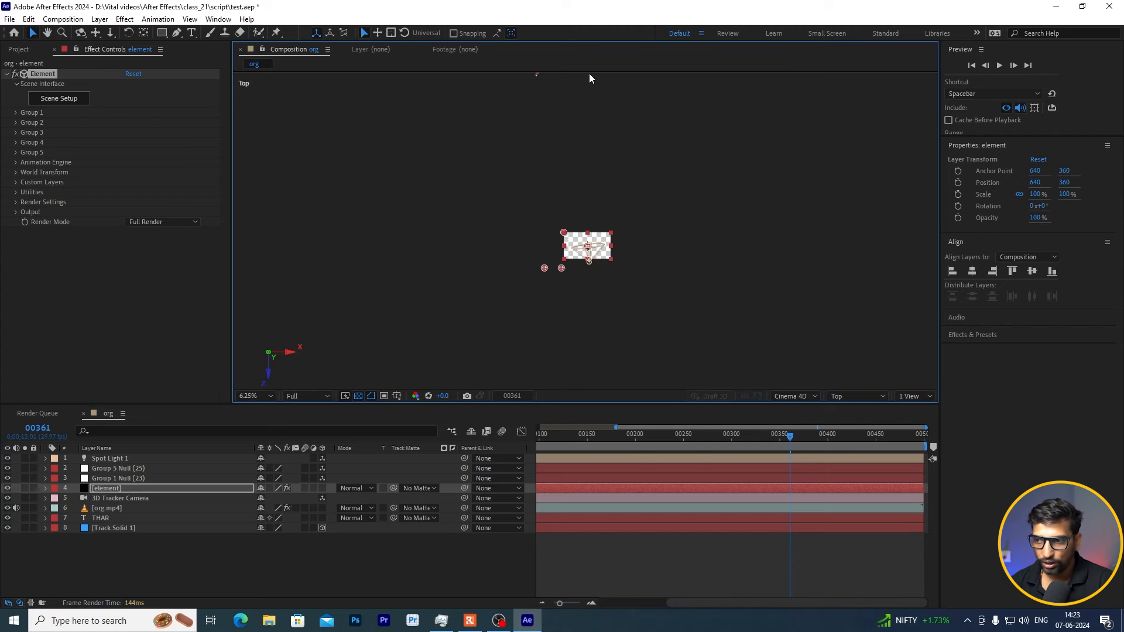
pyautogui.moveTo(582, 113); pyautogui.dragTo(581, 160)
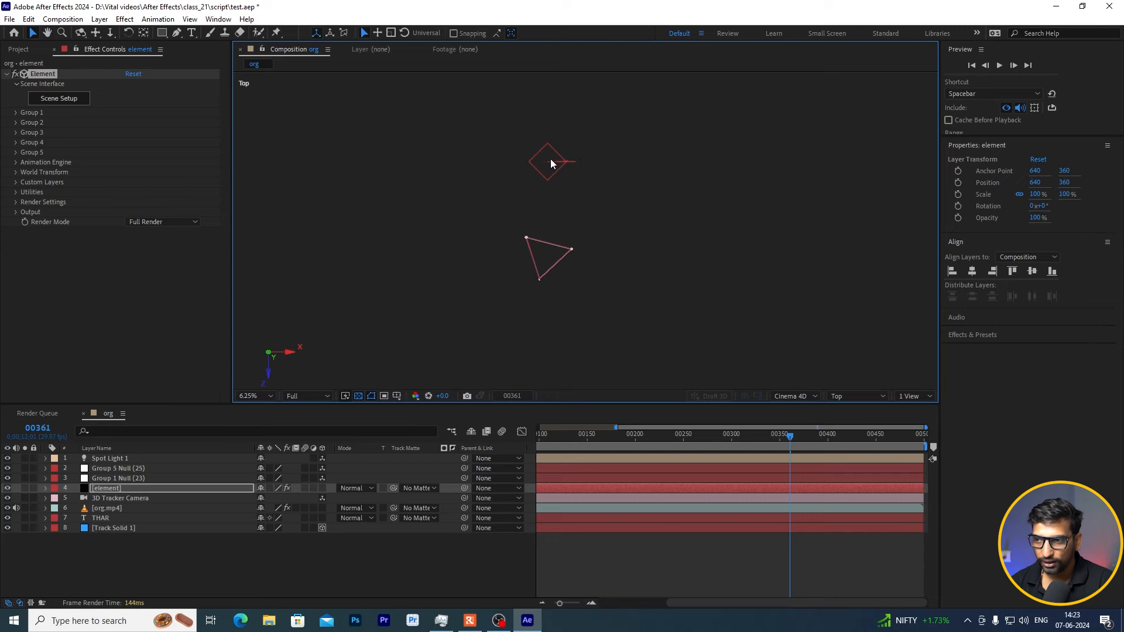
pyautogui.moveTo(630, 254); pyautogui.dragTo(630, 199)
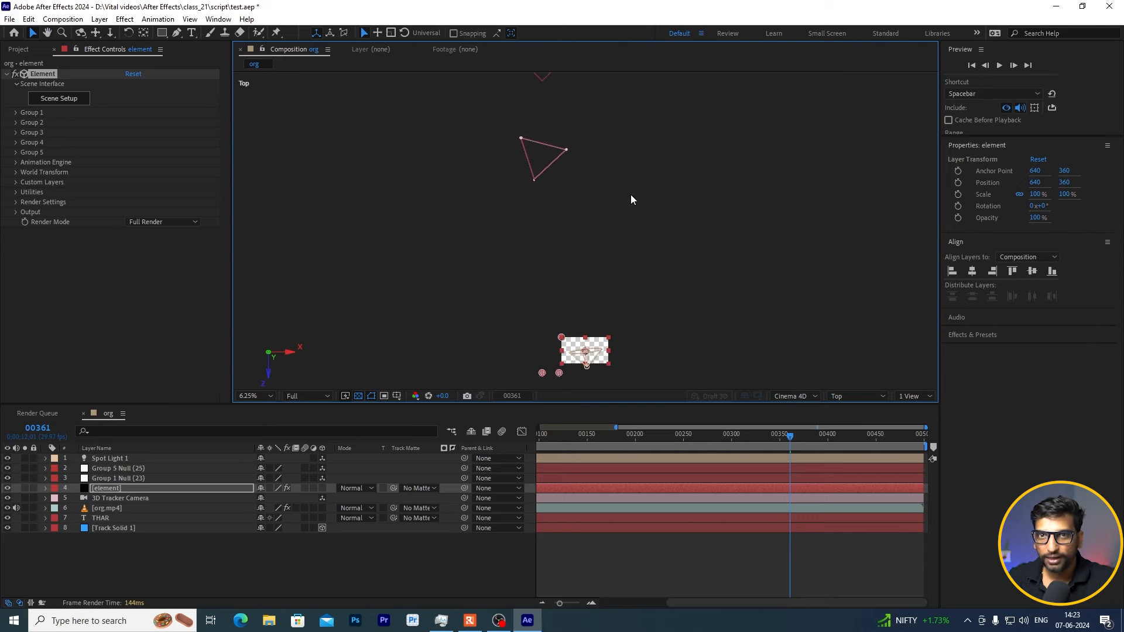
# Step: Dolly the Top view until the 3D text is rendered together with the tracker camera and spot light
pyautogui.click(110, 33)
pyautogui.moveTo(622, 248); pyautogui.dragTo(559, 249)
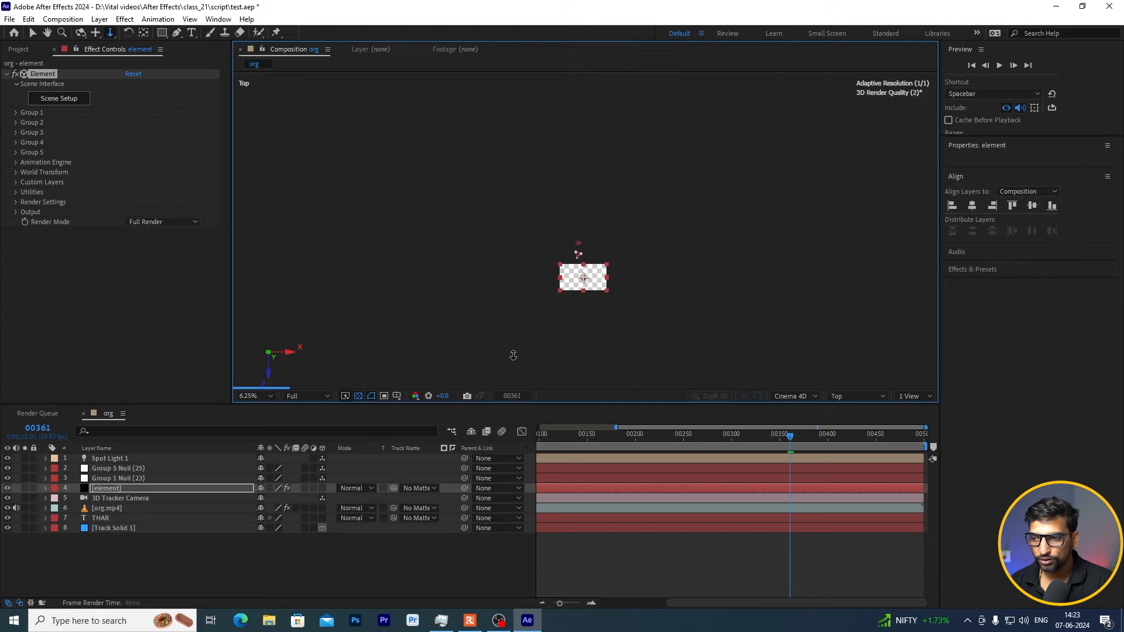
pyautogui.press('.')
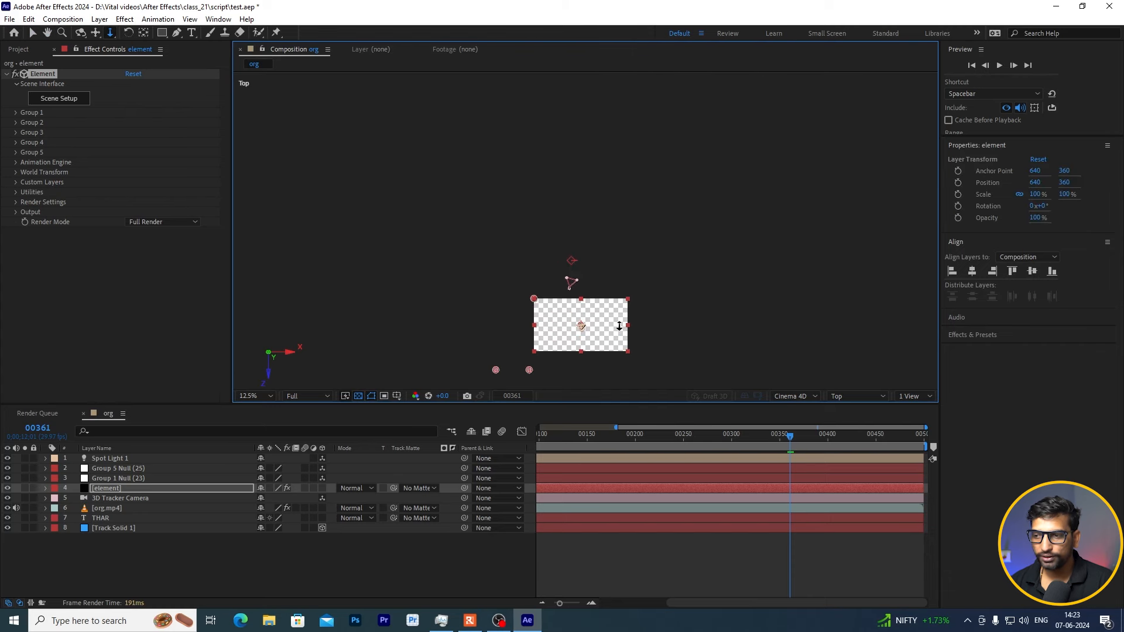
pyautogui.moveTo(619, 325); pyautogui.dragTo(605, 227)
pyautogui.scroll(4, 573, 234)
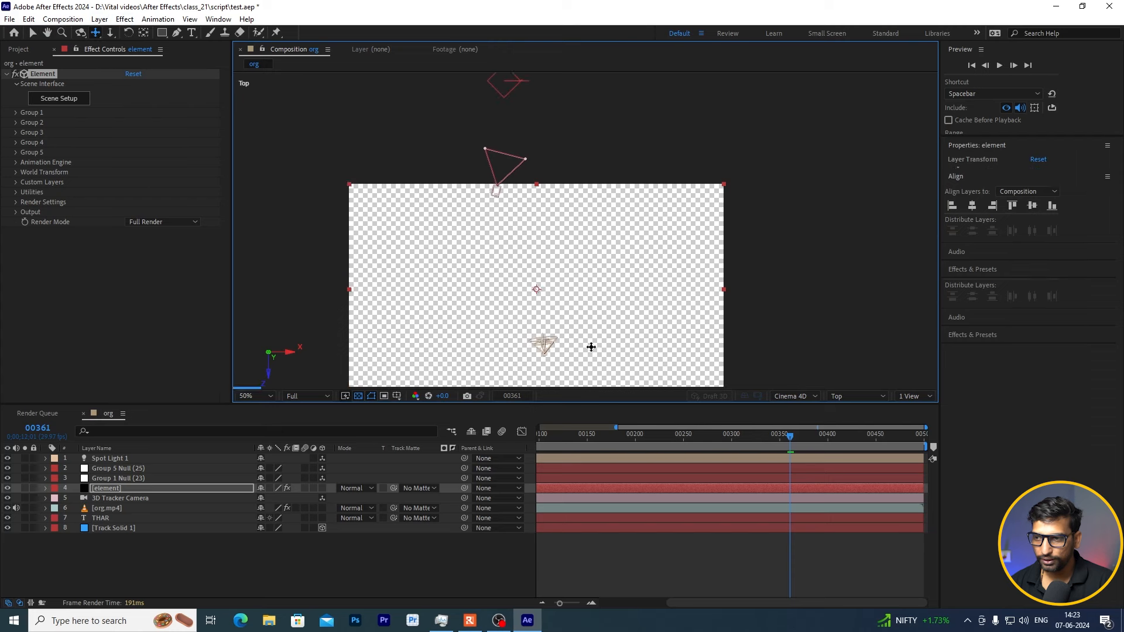
pyautogui.scroll(-2, 575, 225)
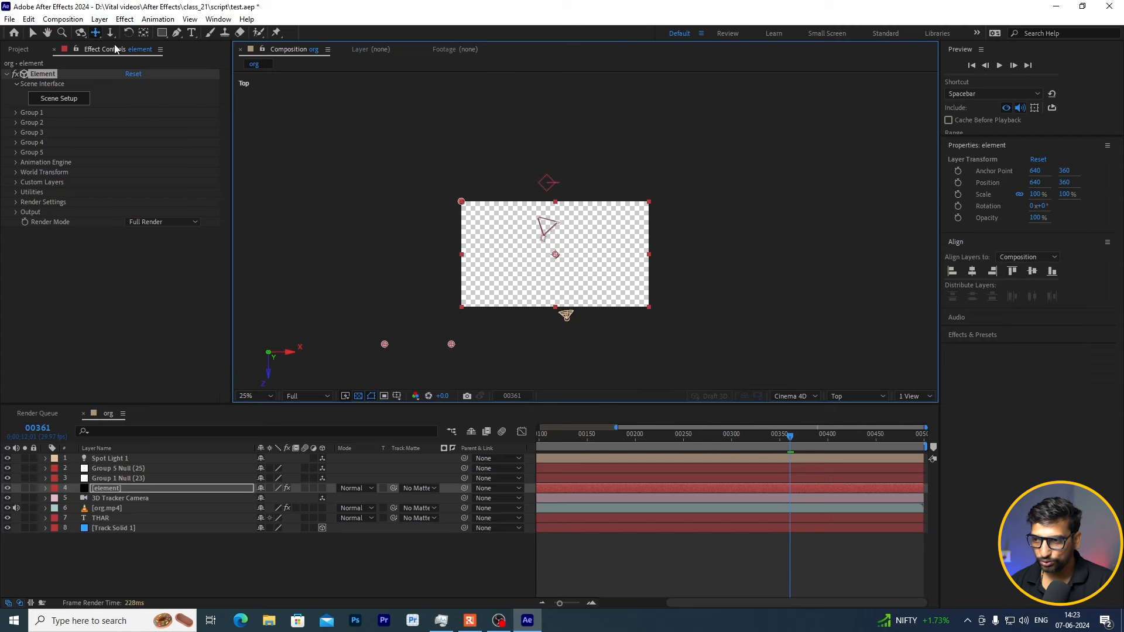
pyautogui.press('c')
pyautogui.moveTo(567, 235); pyautogui.dragTo(344, 497)
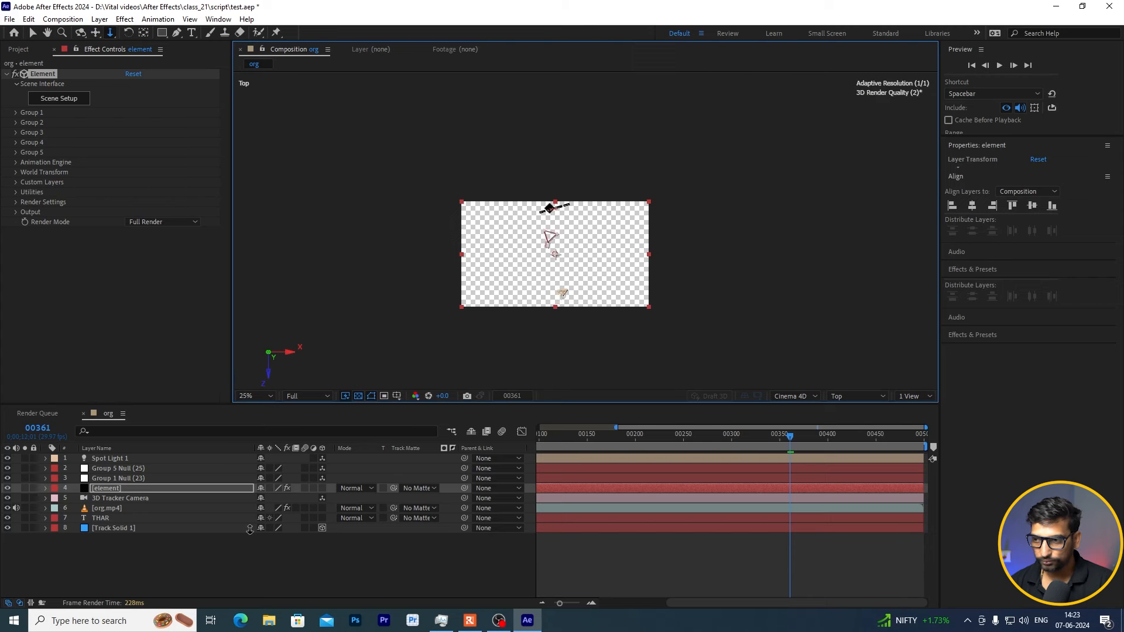
pyautogui.moveTo(601, 273); pyautogui.dragTo(595, 326)
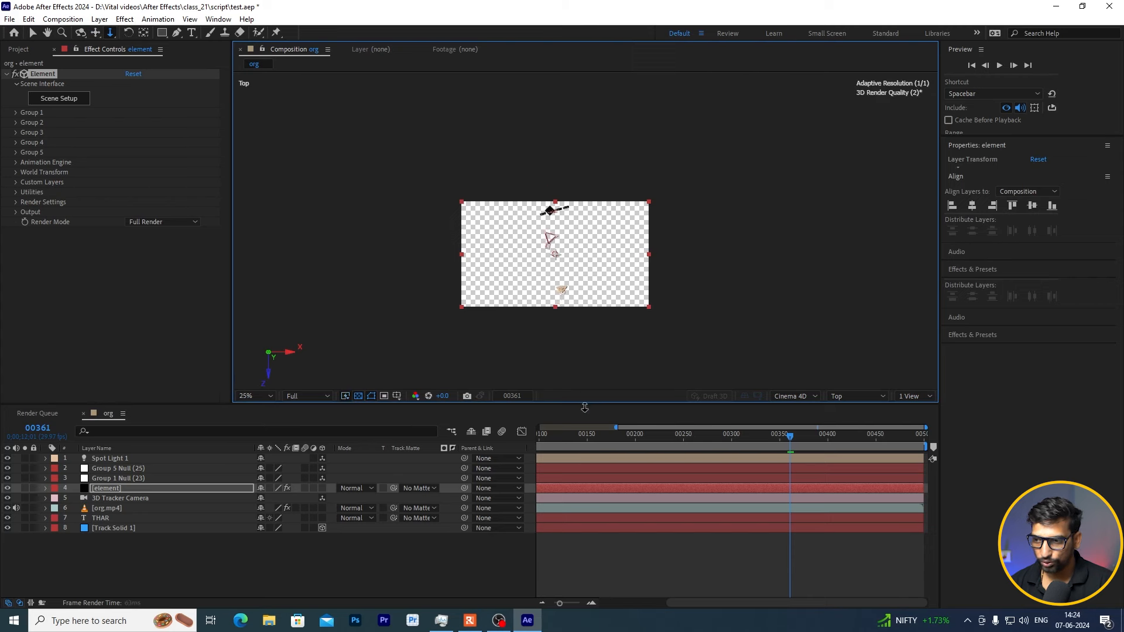
# Step: Examine from above how the spot light and tracker camera are placed in relation to the 3D text
pyautogui.scroll(6, 572, 284)
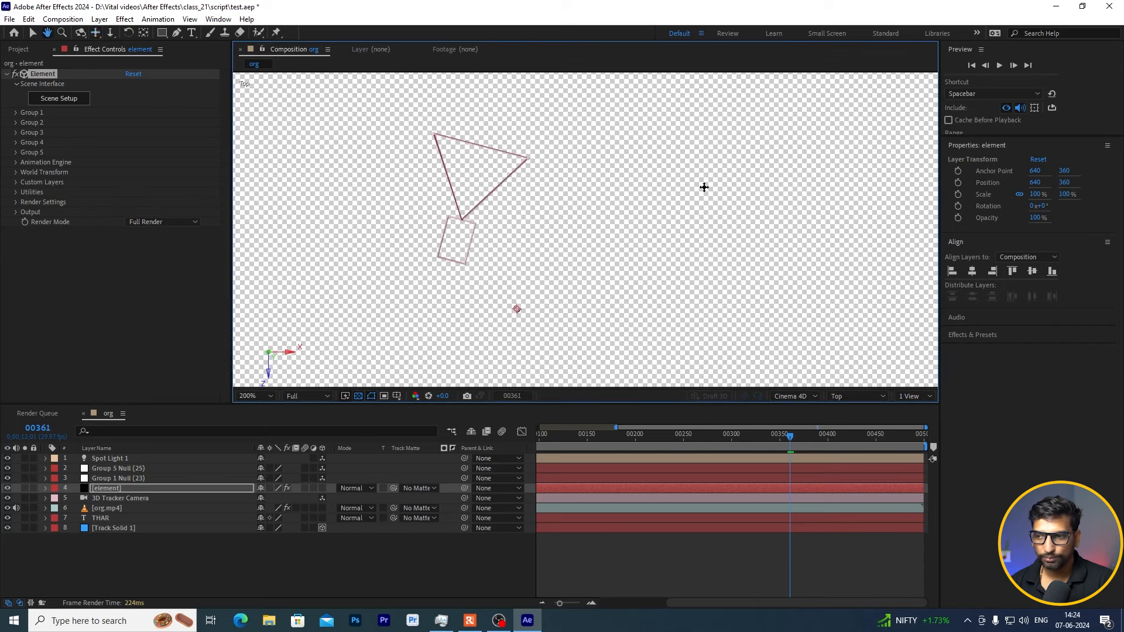
pyautogui.scroll(-1, 704, 187)
pyautogui.moveTo(525, 113); pyautogui.dragTo(527, 175)
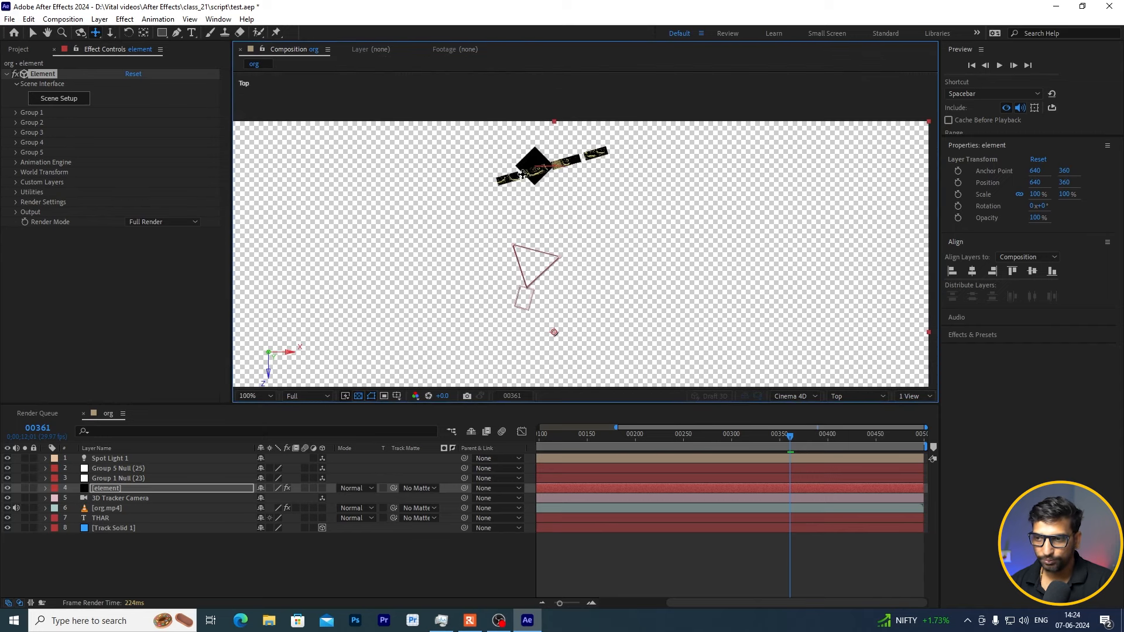
pyautogui.scroll(1, 526, 174)
pyautogui.moveTo(537, 132); pyautogui.dragTo(535, 224)
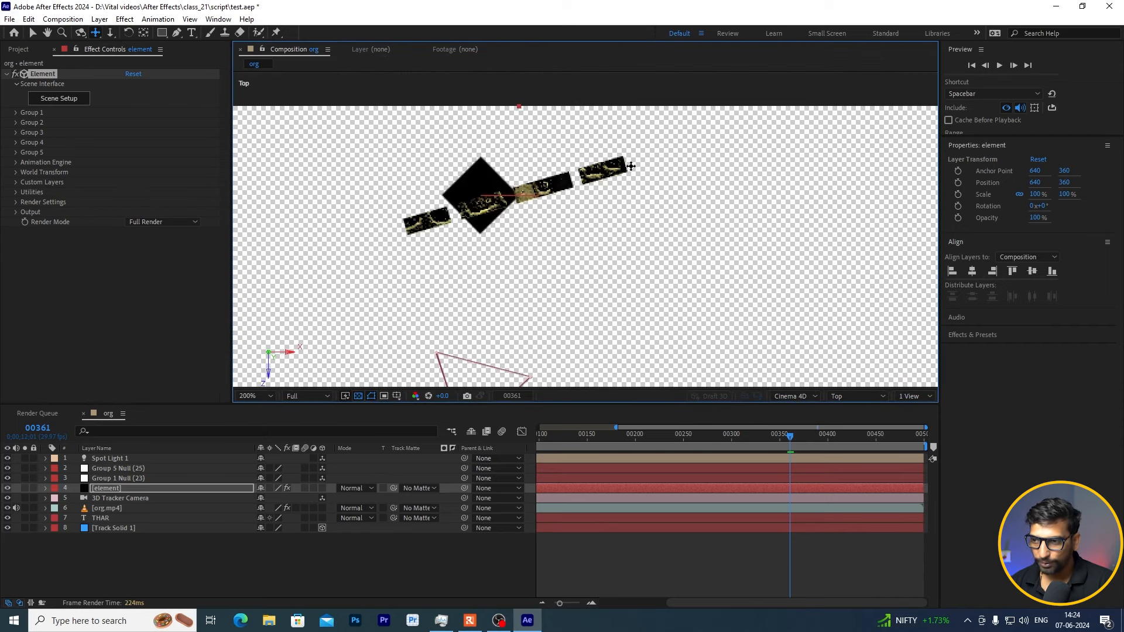
pyautogui.scroll(-1, 580, 261)
pyautogui.moveTo(612, 298); pyautogui.dragTo(603, 201)
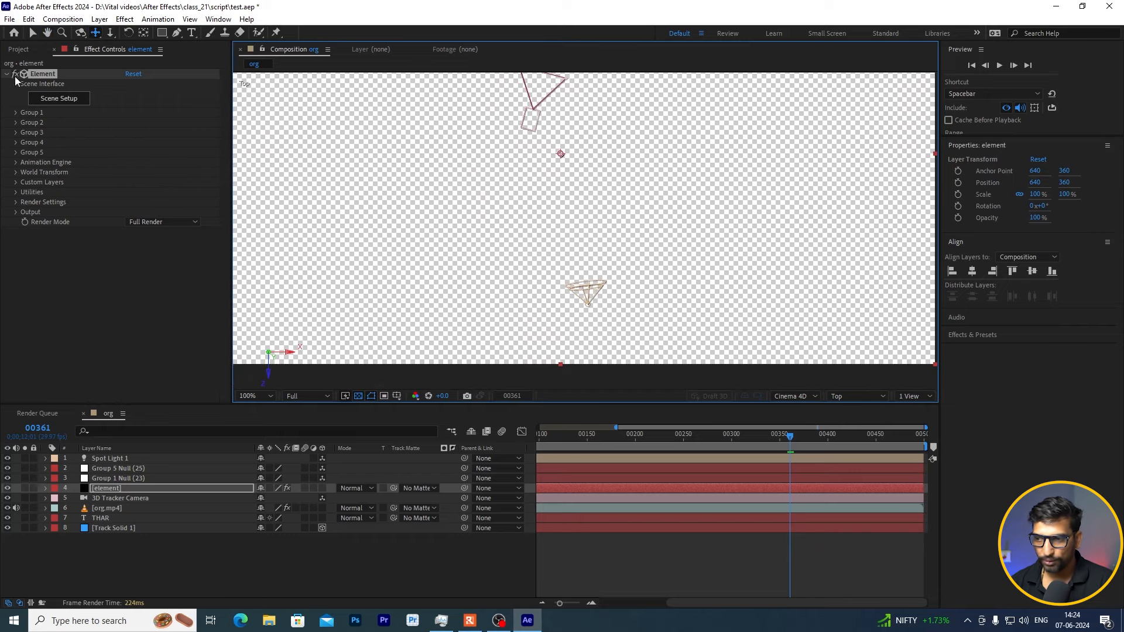
pyautogui.click(32, 33)
pyautogui.moveTo(594, 74); pyautogui.dragTo(609, 178)
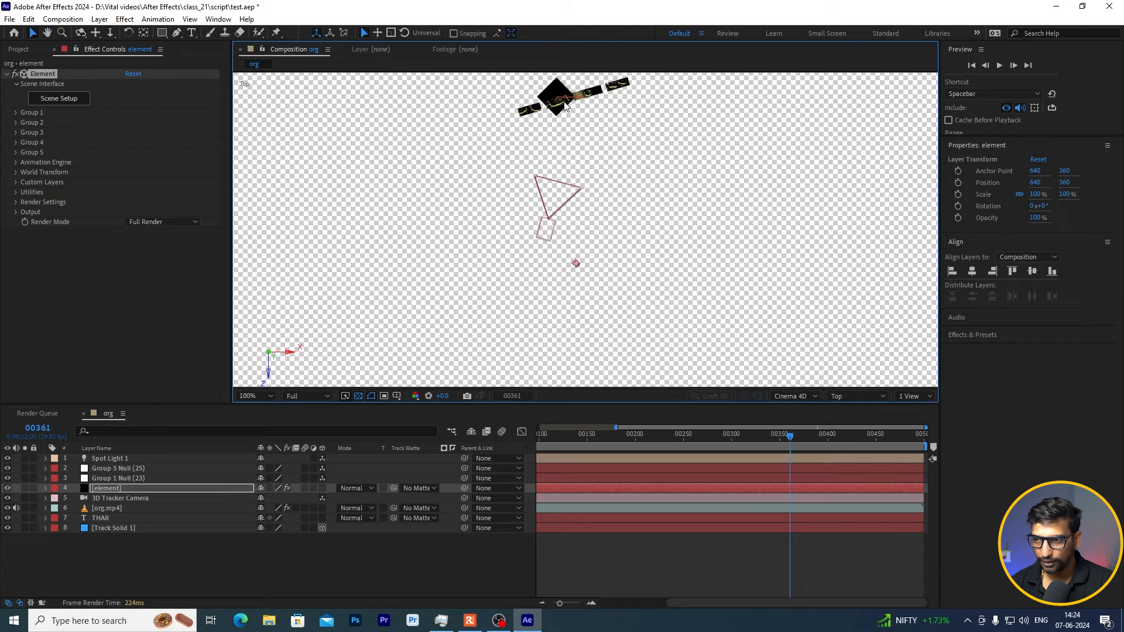
pyautogui.scroll(-1, 627, 213)
pyautogui.scroll(1, 626, 309)
pyautogui.moveTo(627, 309); pyautogui.dragTo(630, 224)
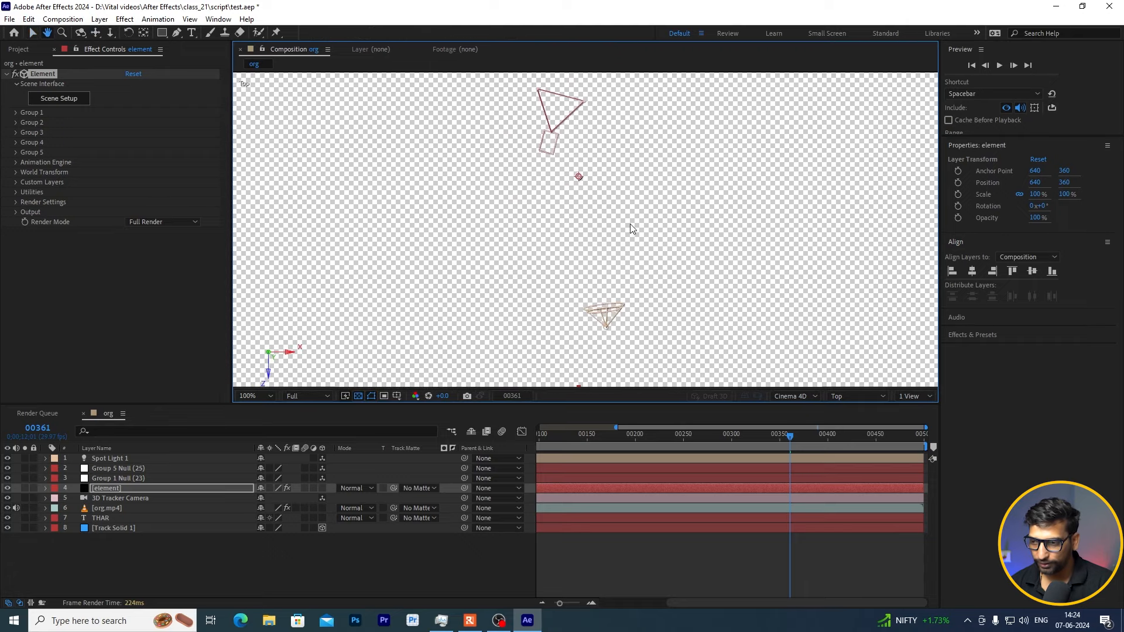
# Step: Move Spot Light 1 beside the T end of the text, to about X -4771, Z 7779
pyautogui.click(606, 320)
pyautogui.moveTo(598, 275); pyautogui.dragTo(620, 76)
pyautogui.moveTo(662, 204); pyautogui.dragTo(714, 363)
pyautogui.moveTo(692, 310); pyautogui.dragTo(512, 285)
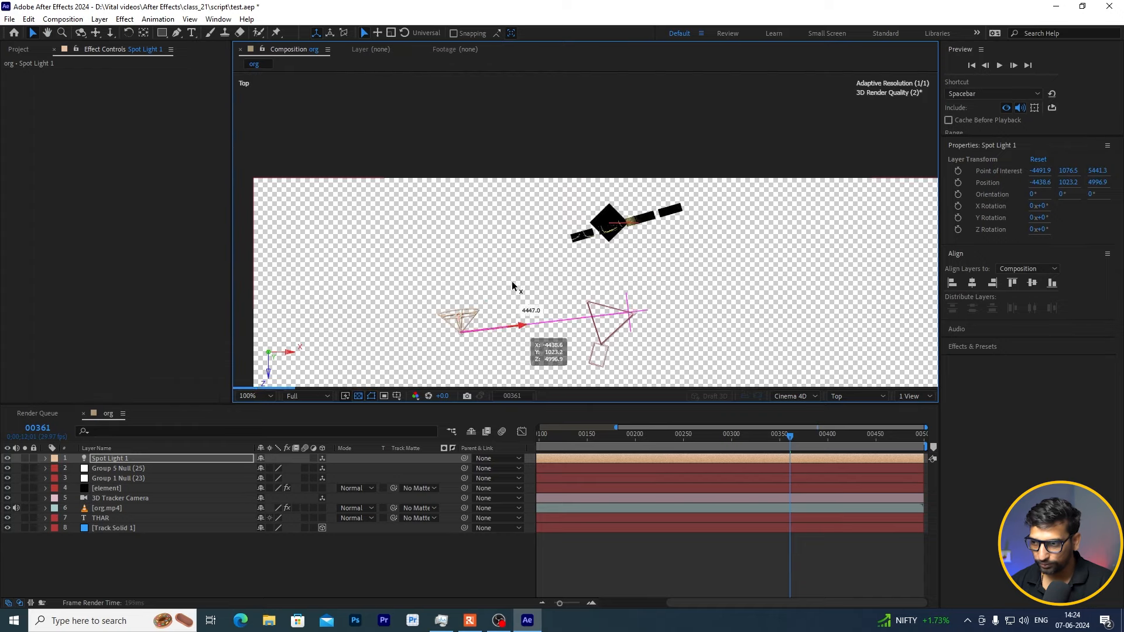
pyautogui.moveTo(451, 268); pyautogui.dragTo(444, 167)
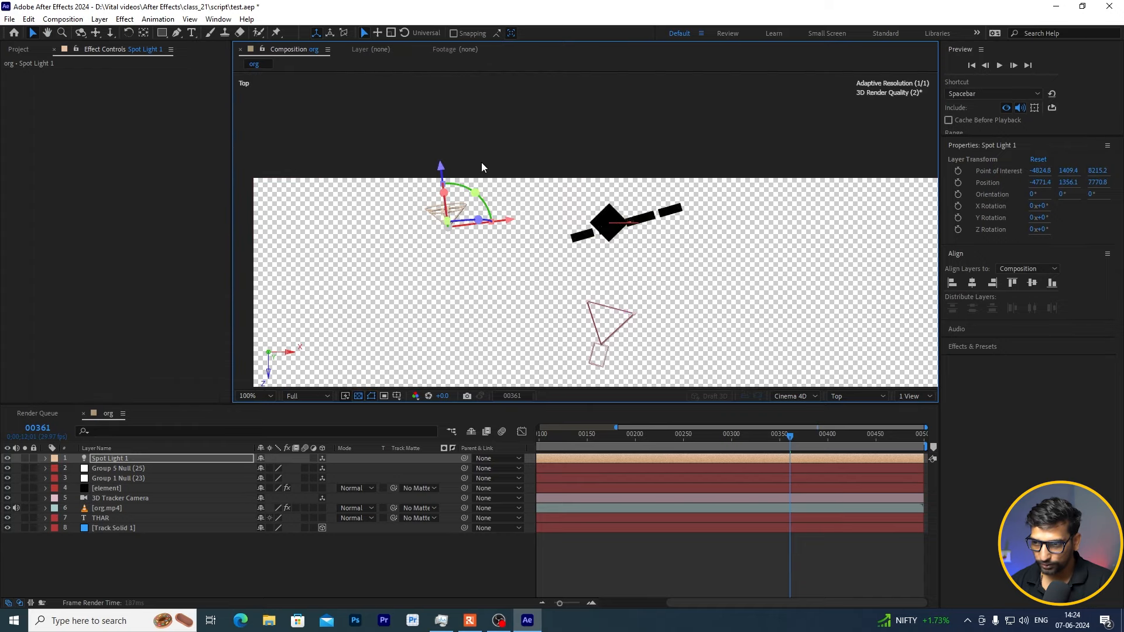
# Step: Turn the spot light sideways by placing its point of interest on the THAR letters
pyautogui.scroll(4, 481, 163)
pyautogui.moveTo(592, 294); pyautogui.dragTo(580, 212)
pyautogui.moveTo(356, 241); pyautogui.dragTo(798, 283)
pyautogui.scroll(1, 374, 258)
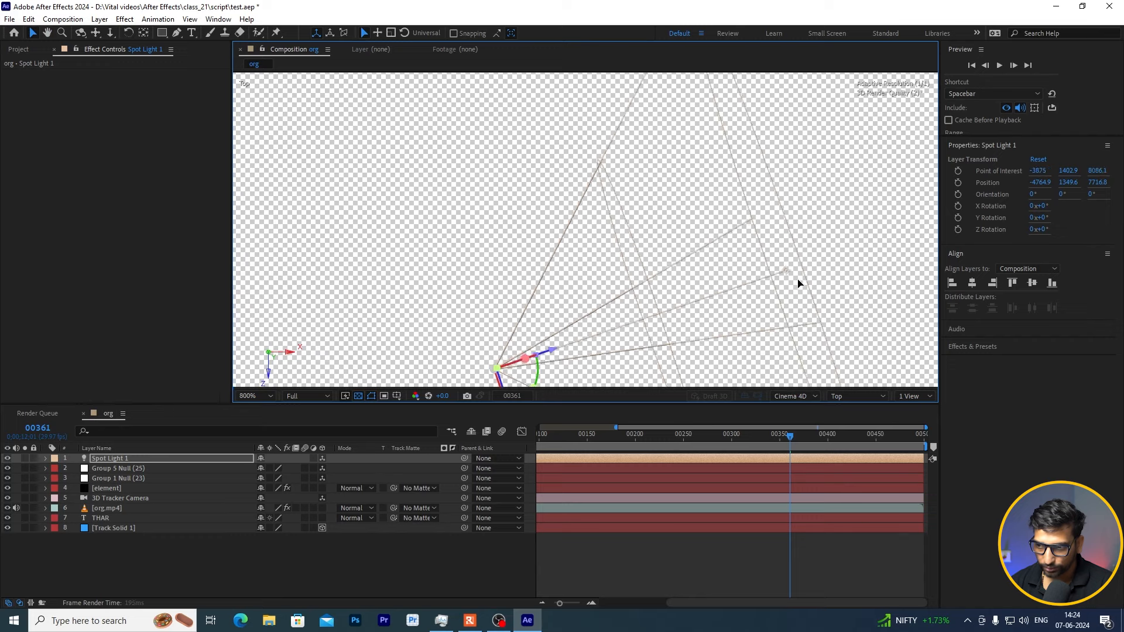
pyautogui.scroll(-1, 615, 220)
pyautogui.scroll(-1, 614, 220)
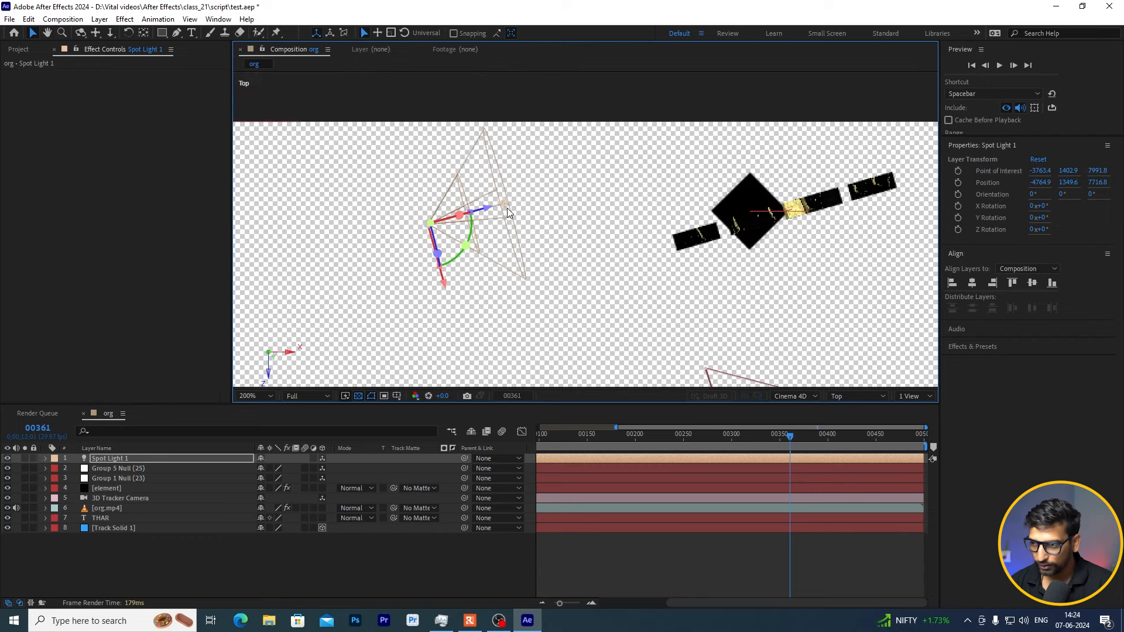
pyautogui.moveTo(506, 206); pyautogui.dragTo(780, 241)
# Step: Place the spot light behind the letters at about X -2665, Z 11978, with its point of interest near X -971, Z 8264
pyautogui.moveTo(426, 291); pyautogui.dragTo(434, 72)
pyautogui.scroll(-1, 604, 199)
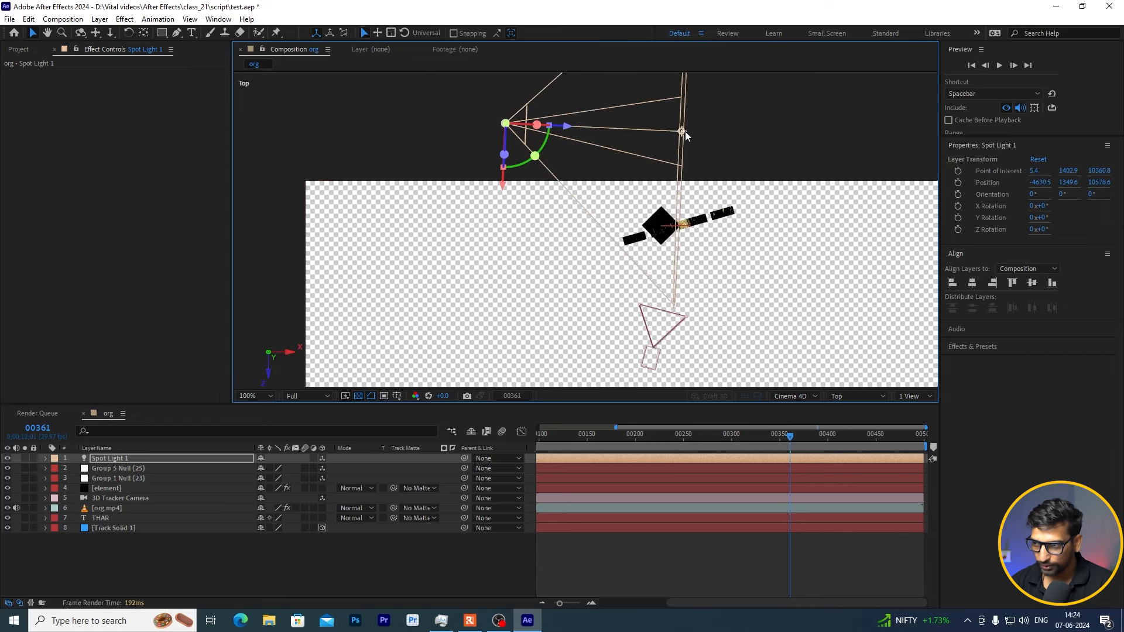
pyautogui.moveTo(683, 132); pyautogui.dragTo(596, 251)
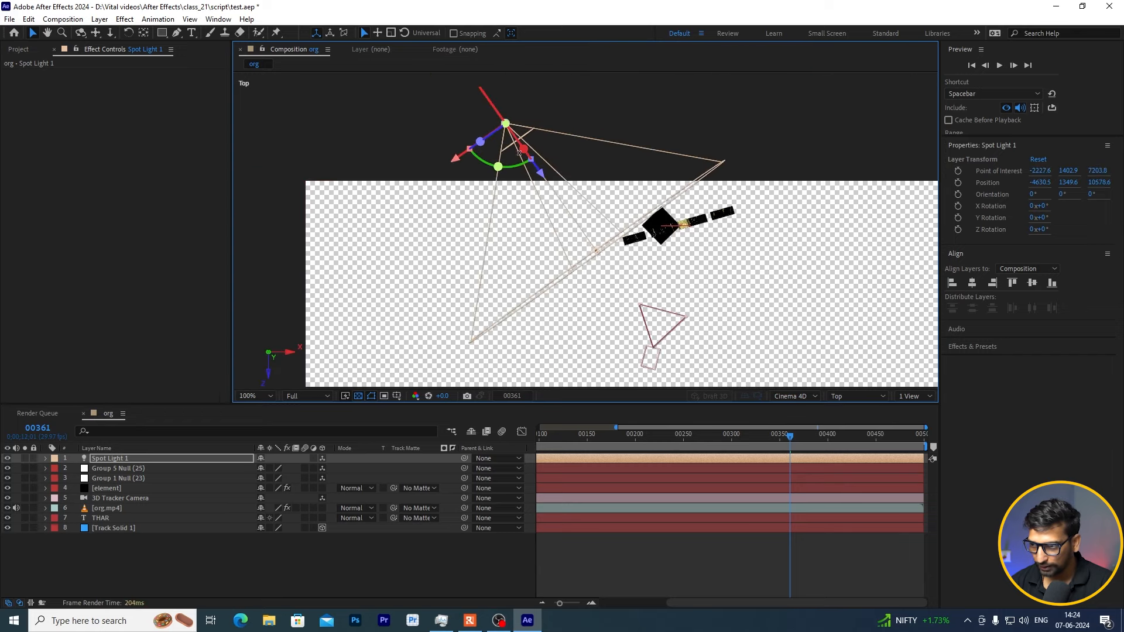
pyautogui.moveTo(462, 165); pyautogui.dragTo(540, 127)
pyautogui.moveTo(673, 195); pyautogui.dragTo(648, 209)
# Step: Check the spot light's placement against the text from above and in Custom View 1
pyautogui.scroll(-1, 720, 208)
pyautogui.scroll(1, 739, 256)
pyautogui.moveTo(745, 279); pyautogui.dragTo(682, 279)
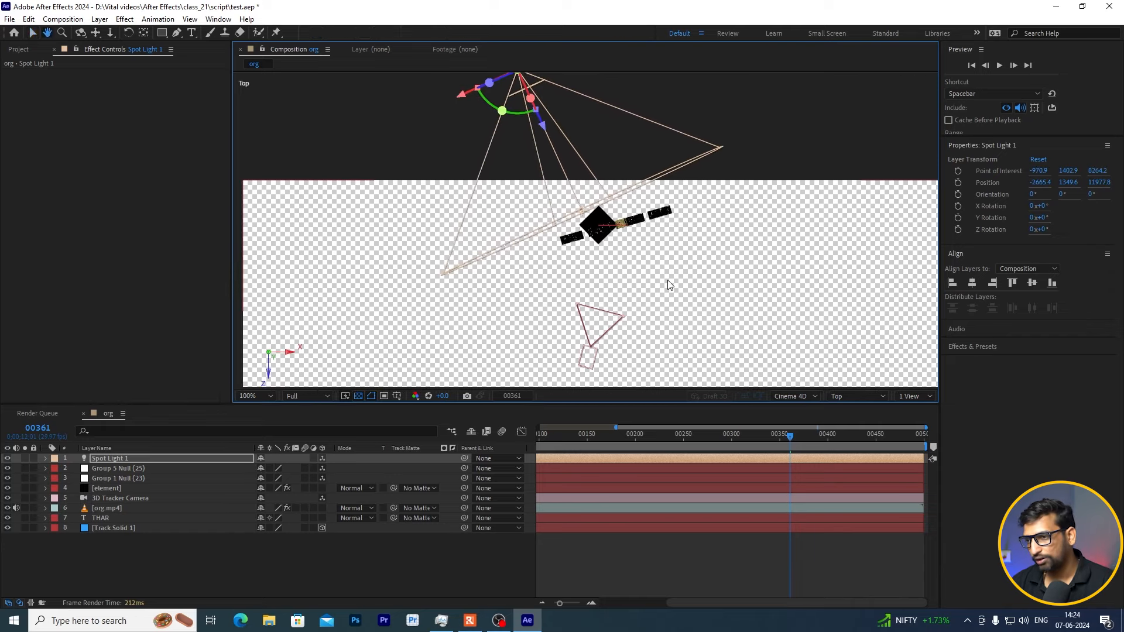
pyautogui.click(110, 32)
pyautogui.moveTo(713, 268); pyautogui.dragTo(612, 327)
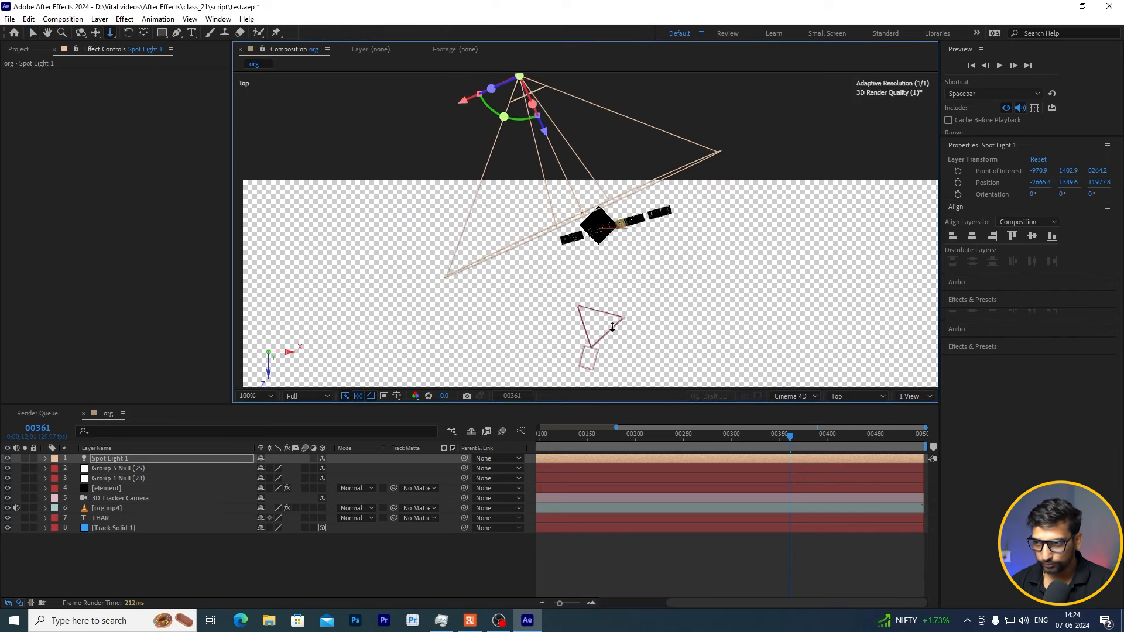
pyautogui.click(851, 395)
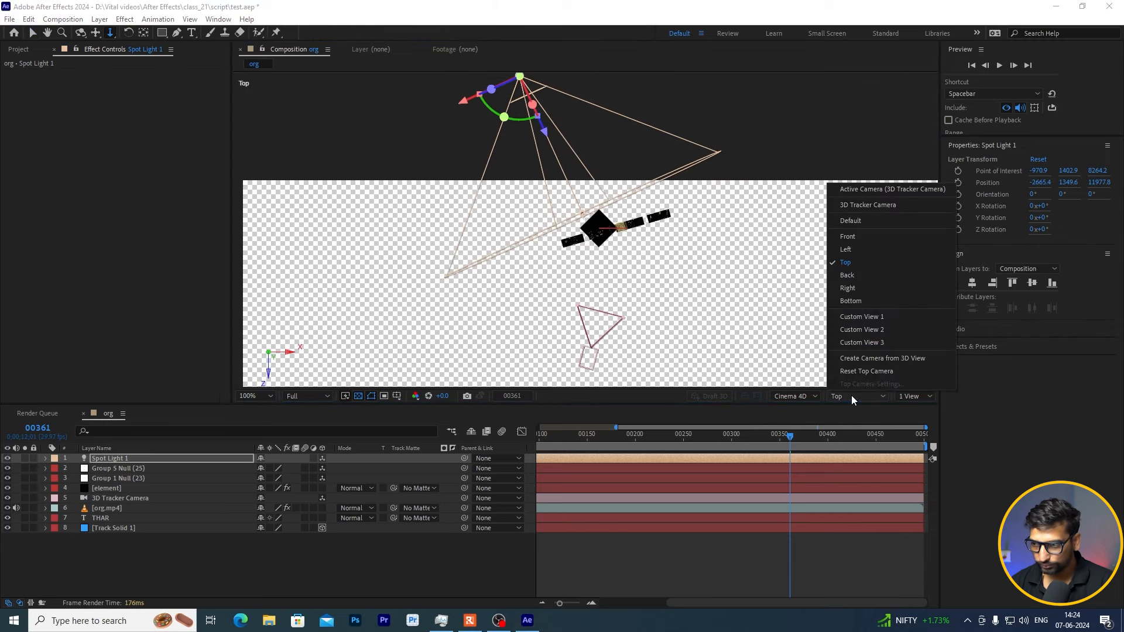
pyautogui.click(862, 317)
pyautogui.scroll(-4, 578, 229)
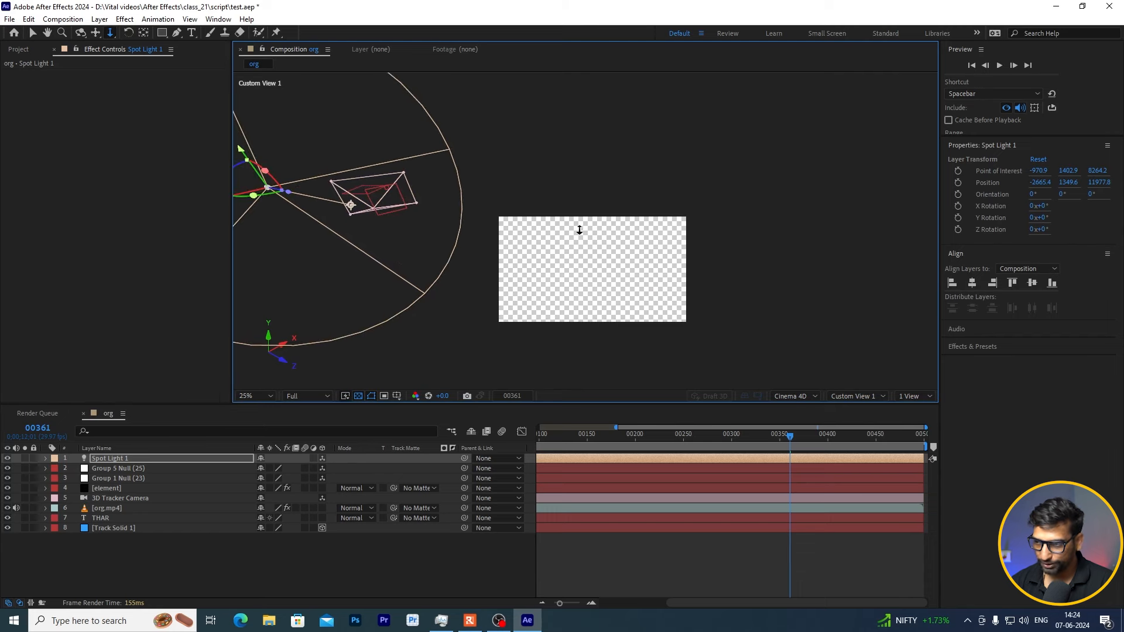
pyautogui.moveTo(600, 242); pyautogui.dragTo(671, 280)
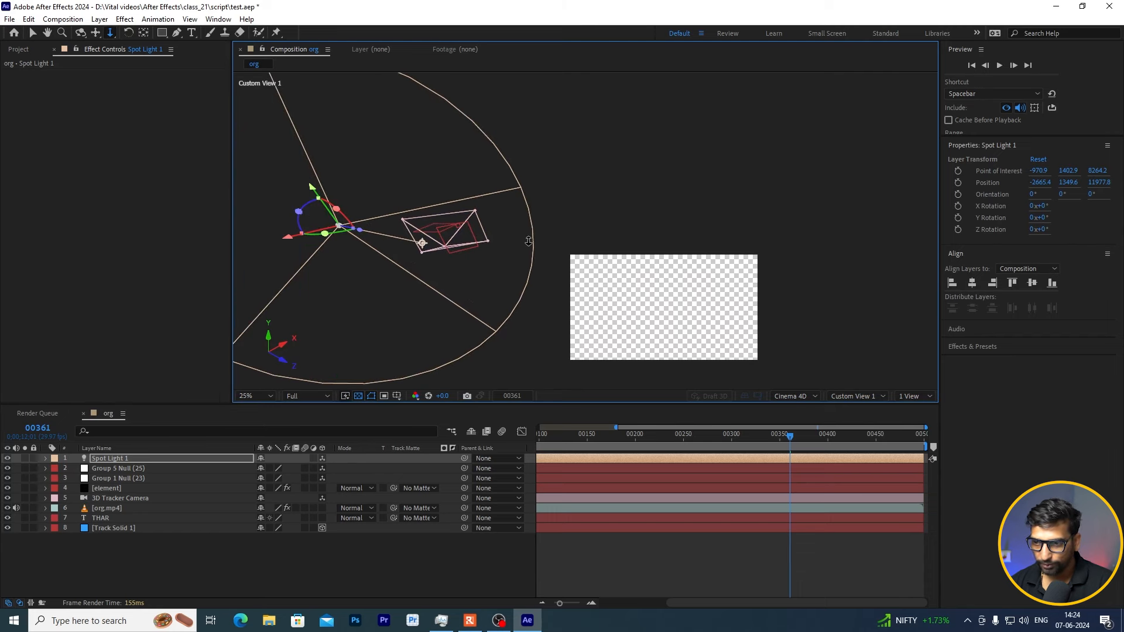
# Step: Return to the Active Camera view and raise the spot light above the letters to about Y -2756
pyautogui.click(874, 396)
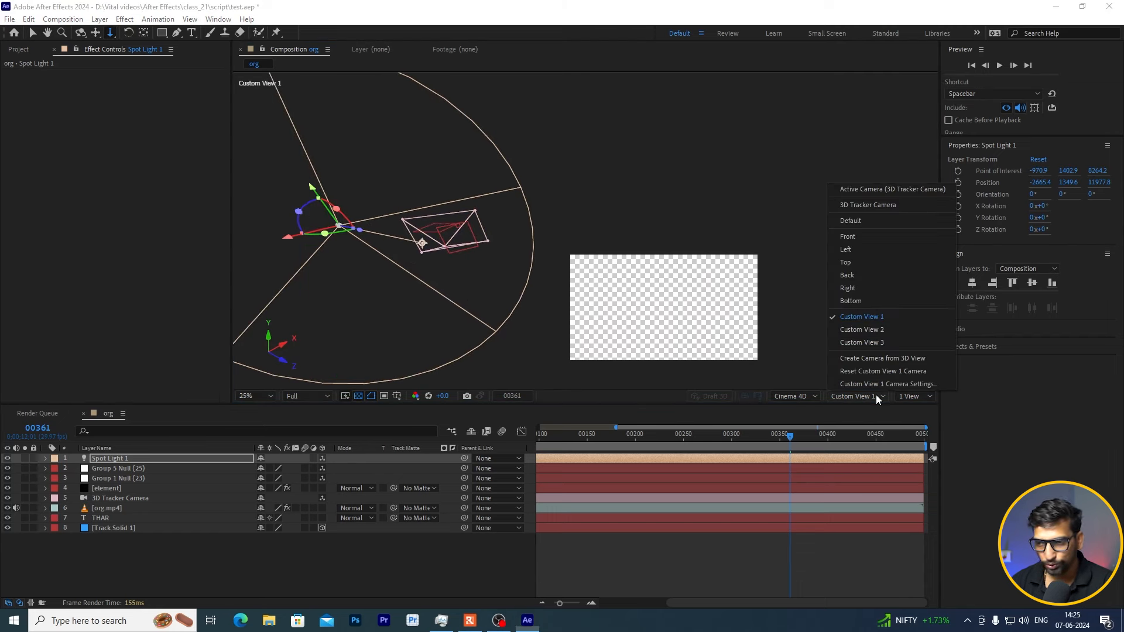
pyautogui.click(892, 189)
pyautogui.scroll(3, 702, 316)
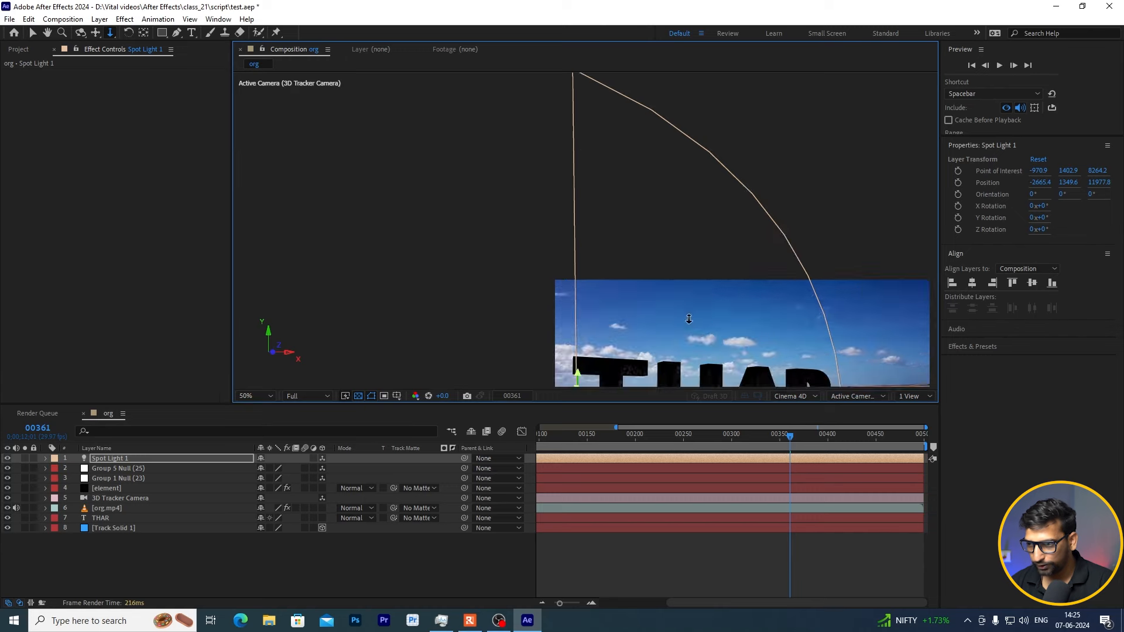
pyautogui.scroll(-1, 502, 175)
pyautogui.moveTo(502, 175); pyautogui.dragTo(520, 263)
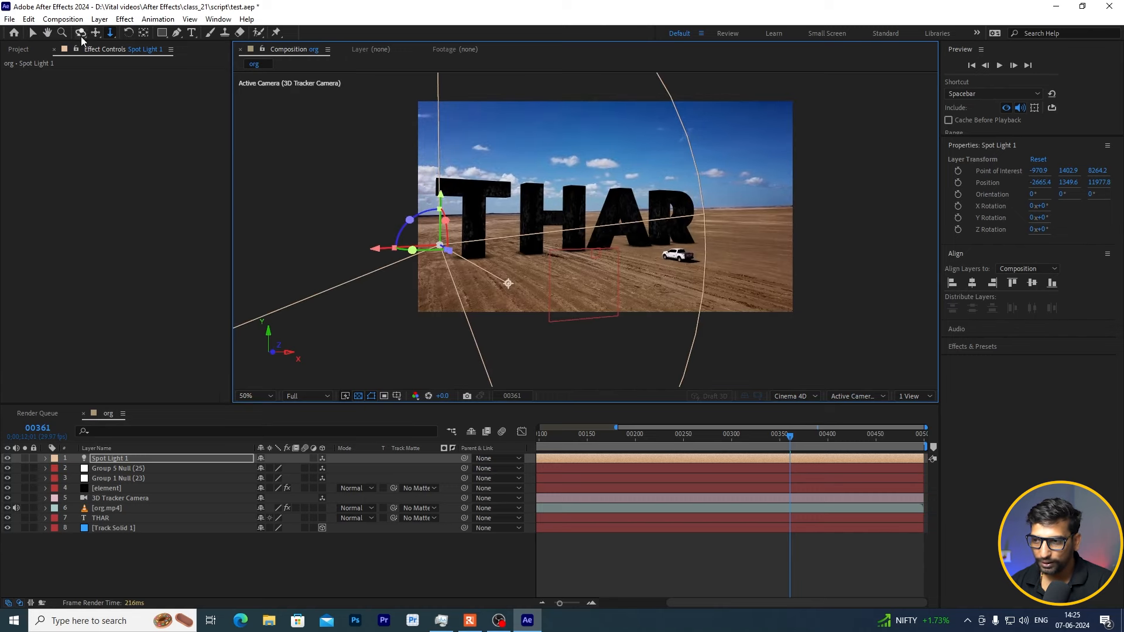
pyautogui.click(32, 34)
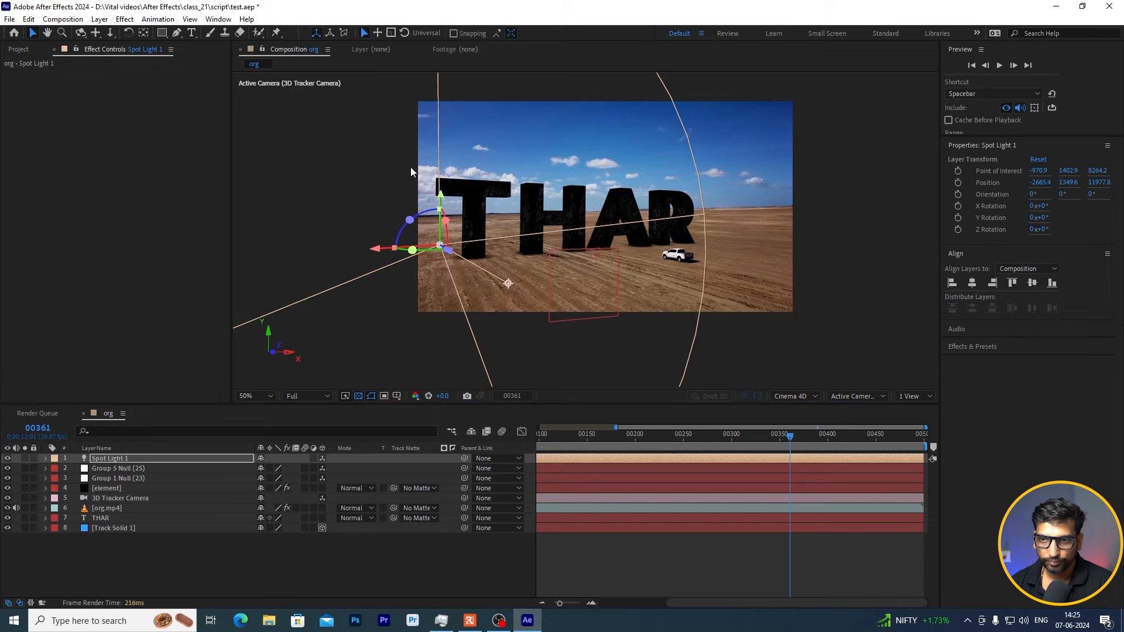
pyautogui.moveTo(438, 199); pyautogui.dragTo(454, 15)
pyautogui.moveTo(557, 153); pyautogui.dragTo(526, 270)
pyautogui.scroll(-2, 490, 208)
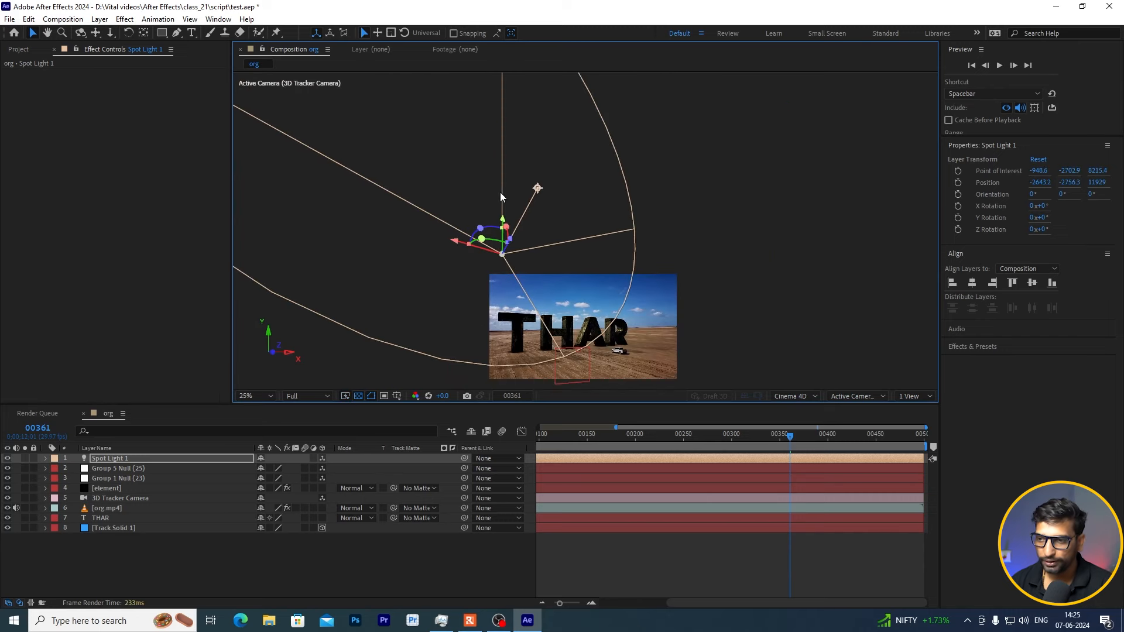
# Step: Aim the raised spot light down at the letters and shift it to about X -3907, Z 11058
pyautogui.moveTo(537, 188); pyautogui.dragTo(582, 324)
pyautogui.scroll(2, 523, 304)
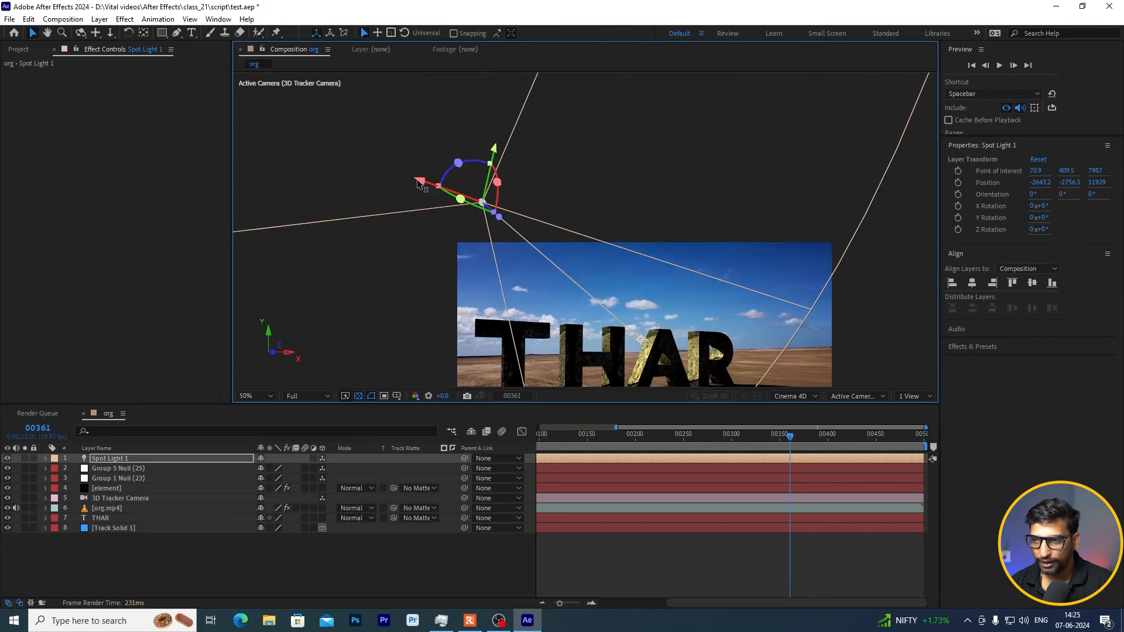
pyautogui.moveTo(480, 209); pyautogui.dragTo(327, 171)
pyautogui.moveTo(589, 371); pyautogui.dragTo(557, 284)
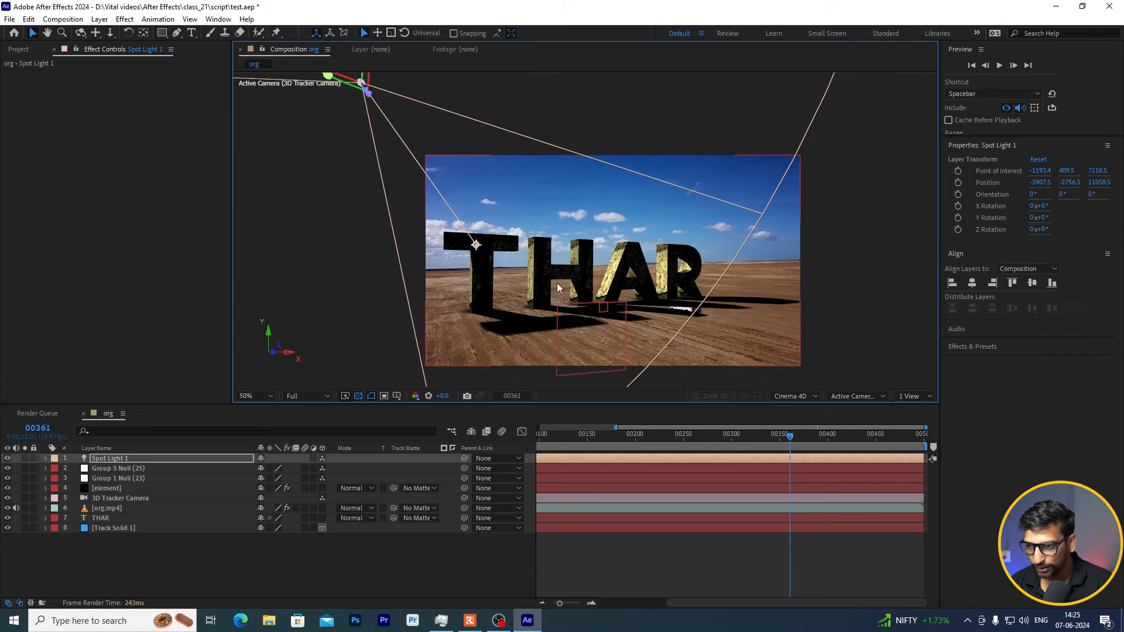
# Step: Shift the spot light's point of interest across the letters to about X -922, Y 309, Z 7044
pyautogui.moveTo(478, 253); pyautogui.dragTo(515, 240)
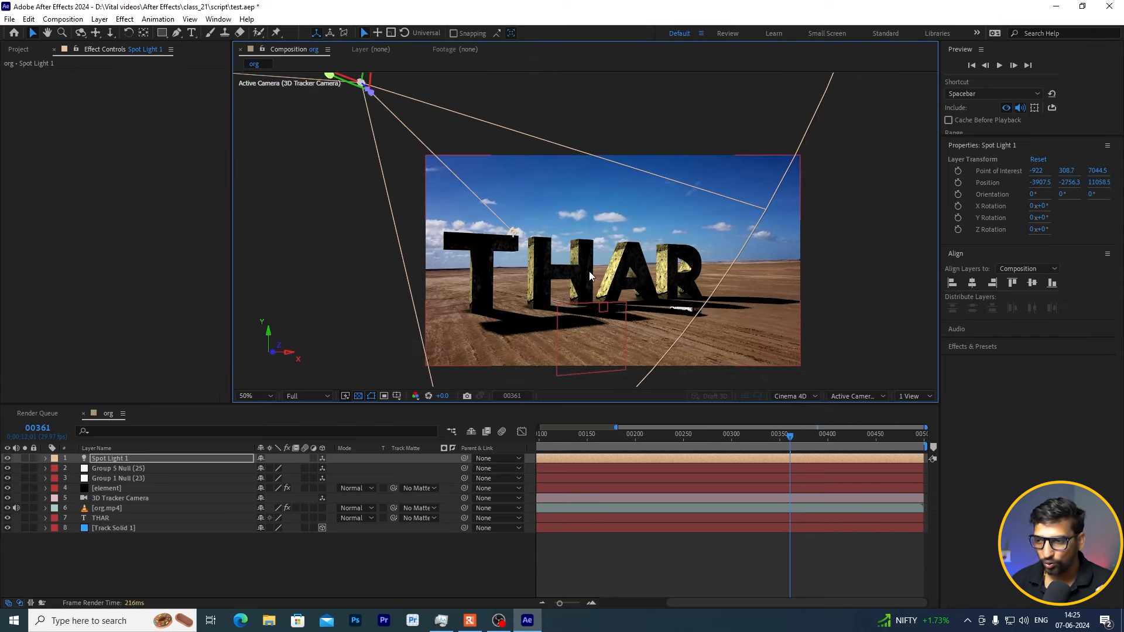
pyautogui.scroll(4, 589, 271)
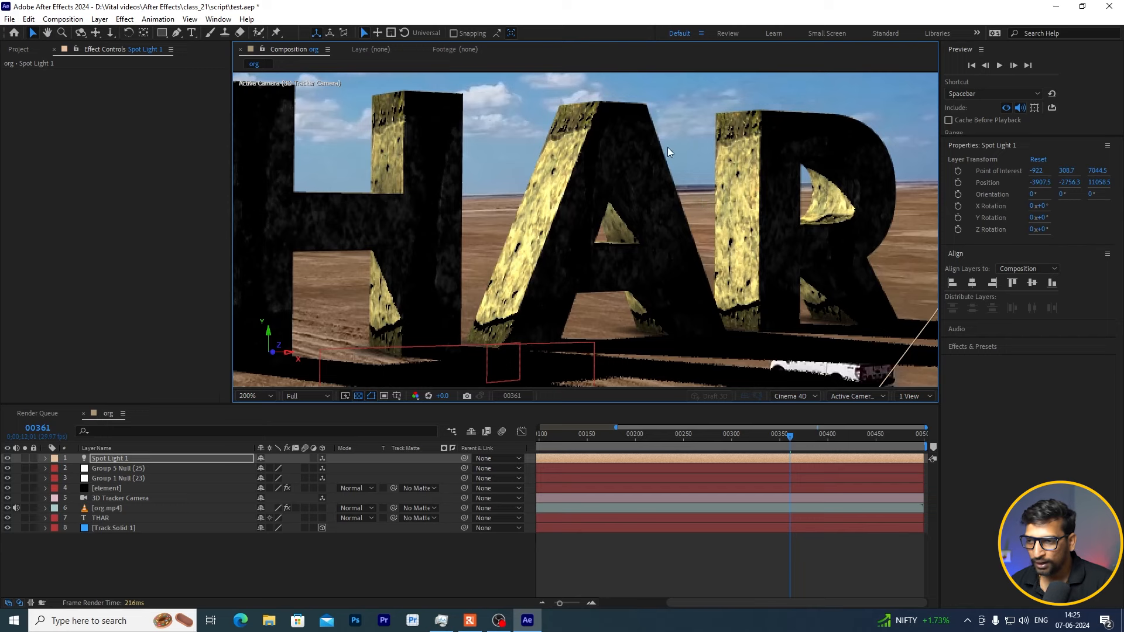
pyautogui.scroll(-2, 608, 188)
# Step: Add an ambient light to the composition with its intensity at 320%
pyautogui.click(315, 556)
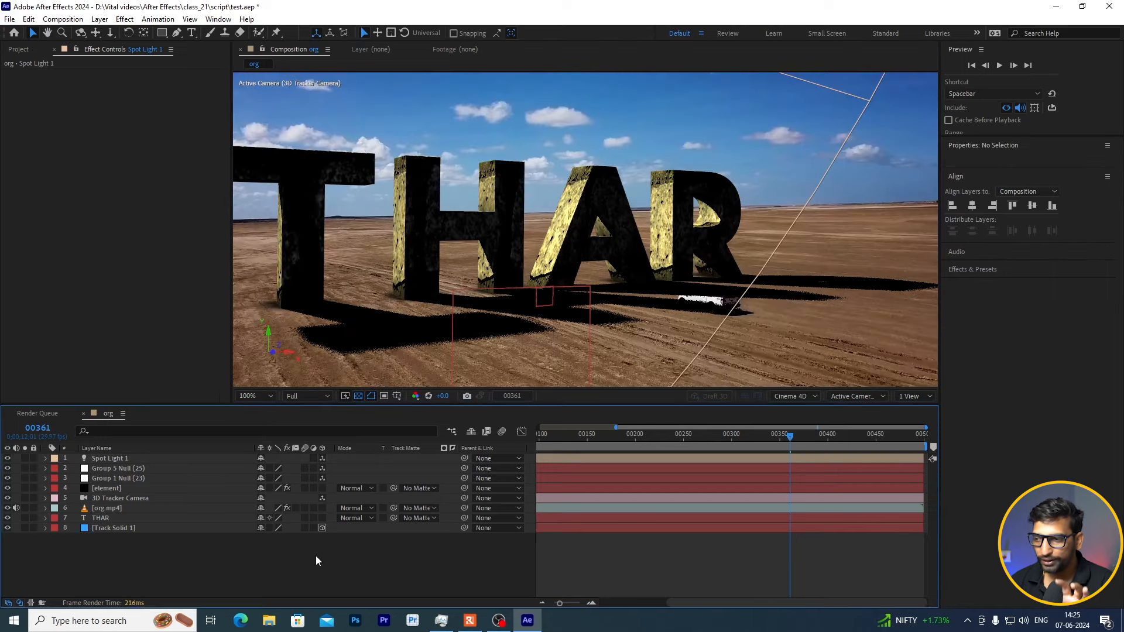
pyautogui.rightClick(267, 551)
pyautogui.moveTo(334, 413)
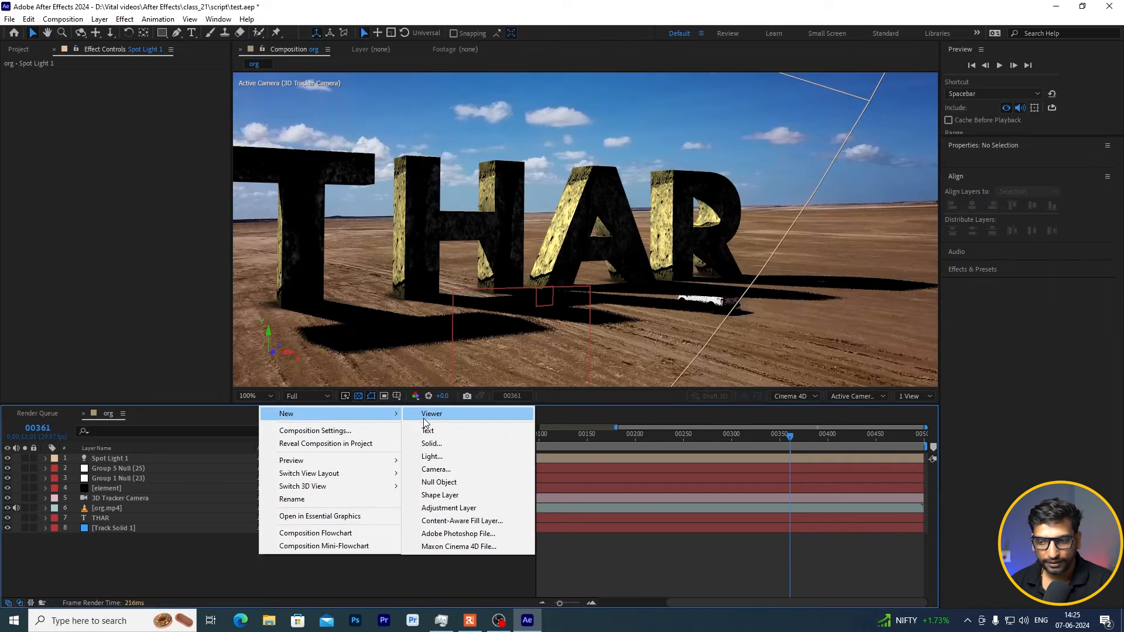
pyautogui.click(455, 456)
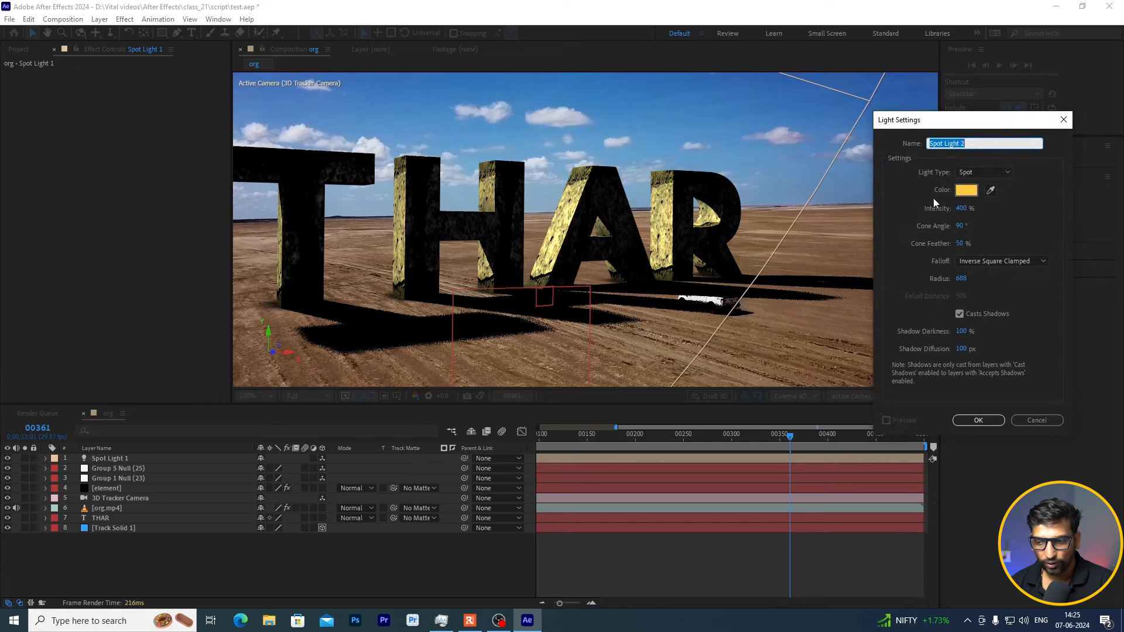
pyautogui.click(971, 173)
pyautogui.click(984, 221)
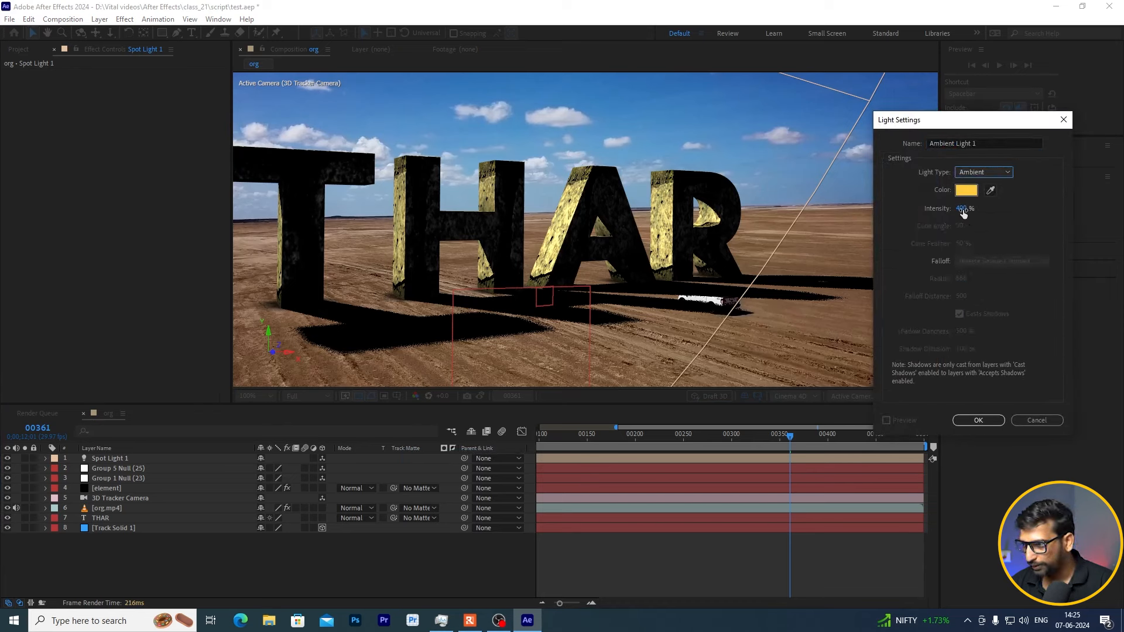
pyautogui.moveTo(963, 210); pyautogui.dragTo(1000, 389)
pyautogui.click(989, 421)
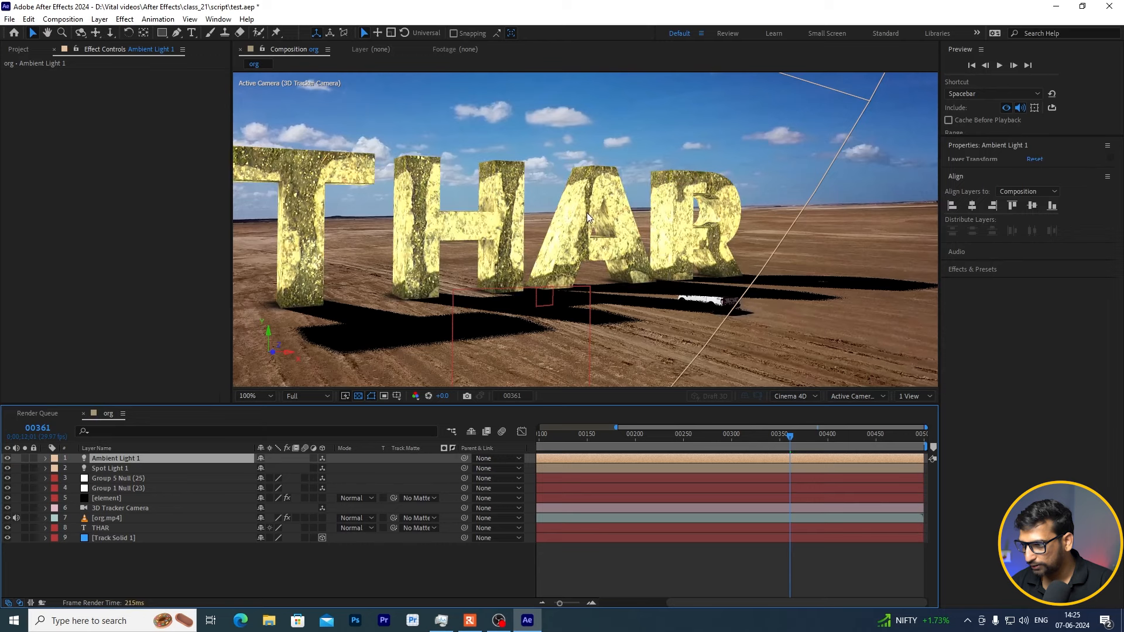
# Step: Set the ambient light's intensity to 100% and check the shading on the letters
pyautogui.scroll(-4, 597, 228)
pyautogui.scroll(2, 609, 240)
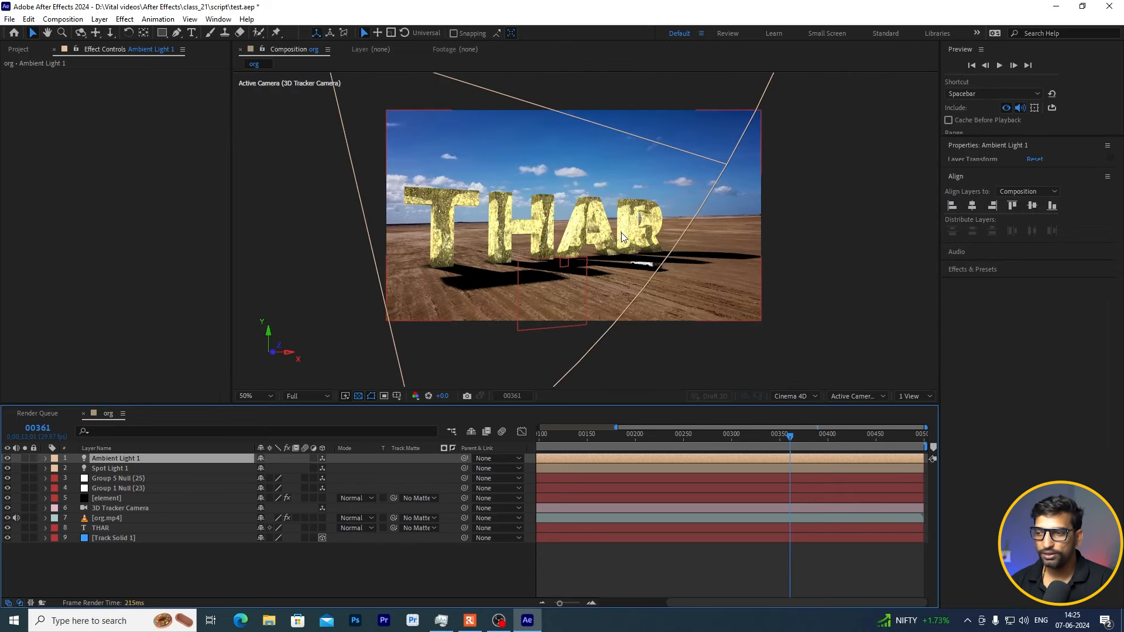
pyautogui.doubleClick(112, 458)
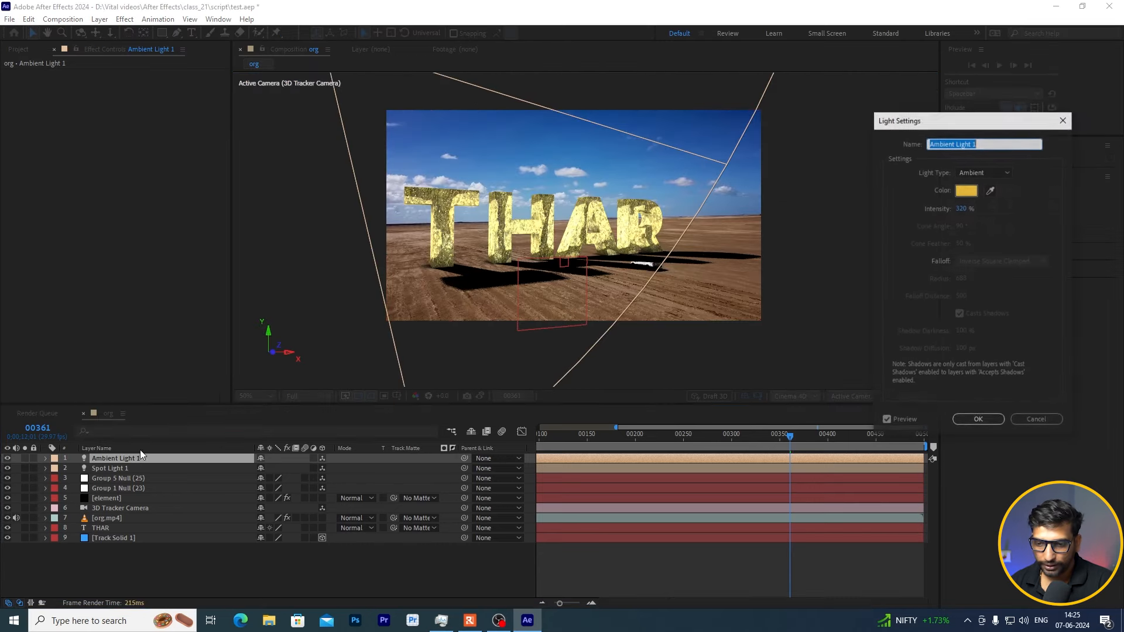
pyautogui.click(963, 209)
pyautogui.write('10')
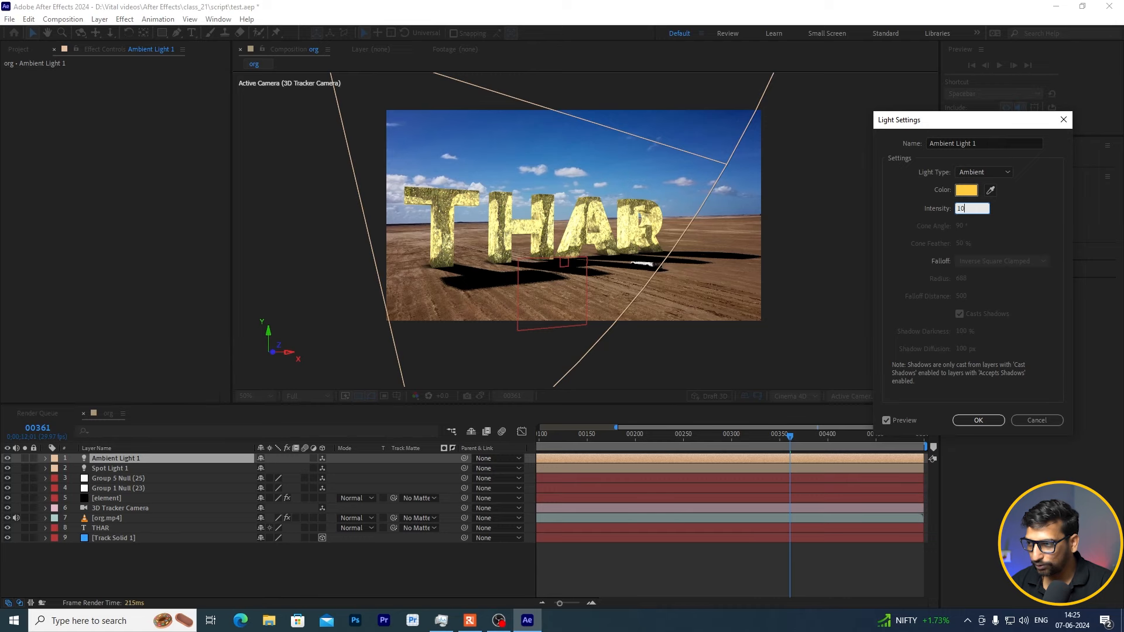
pyautogui.write('0')
pyautogui.click(1028, 216)
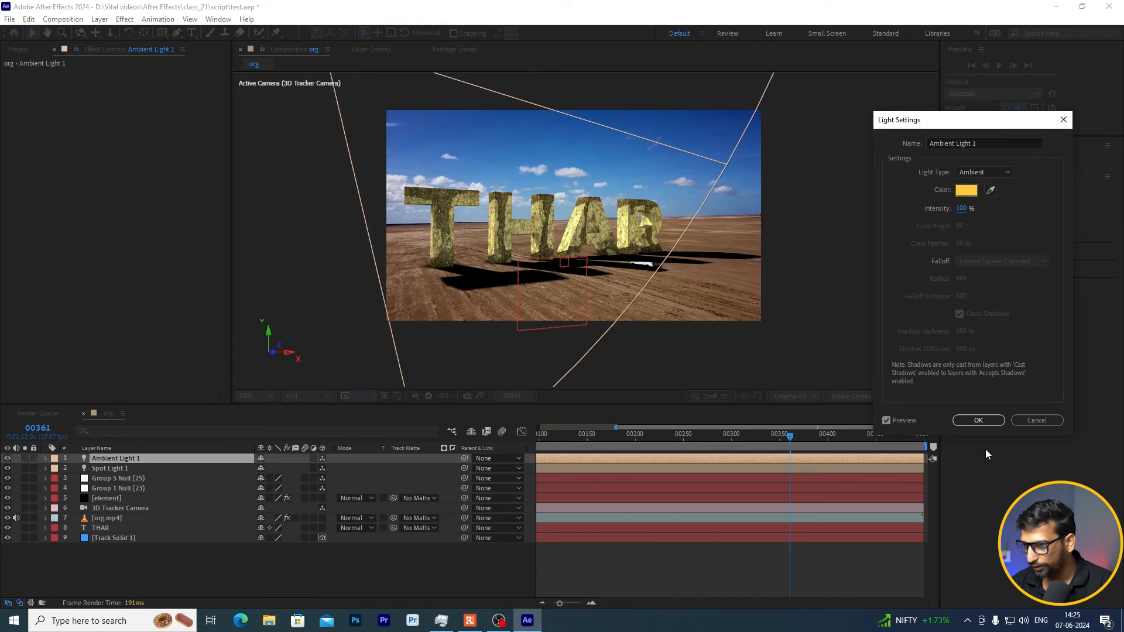
pyautogui.click(973, 420)
pyautogui.scroll(4, 578, 240)
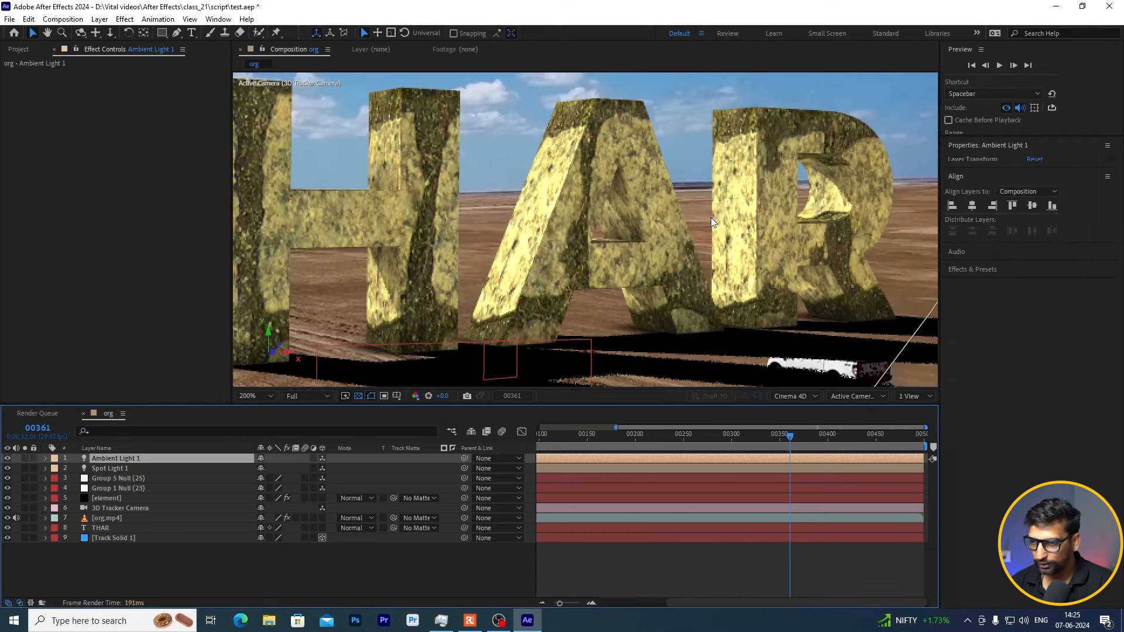
pyautogui.scroll(-2, 558, 208)
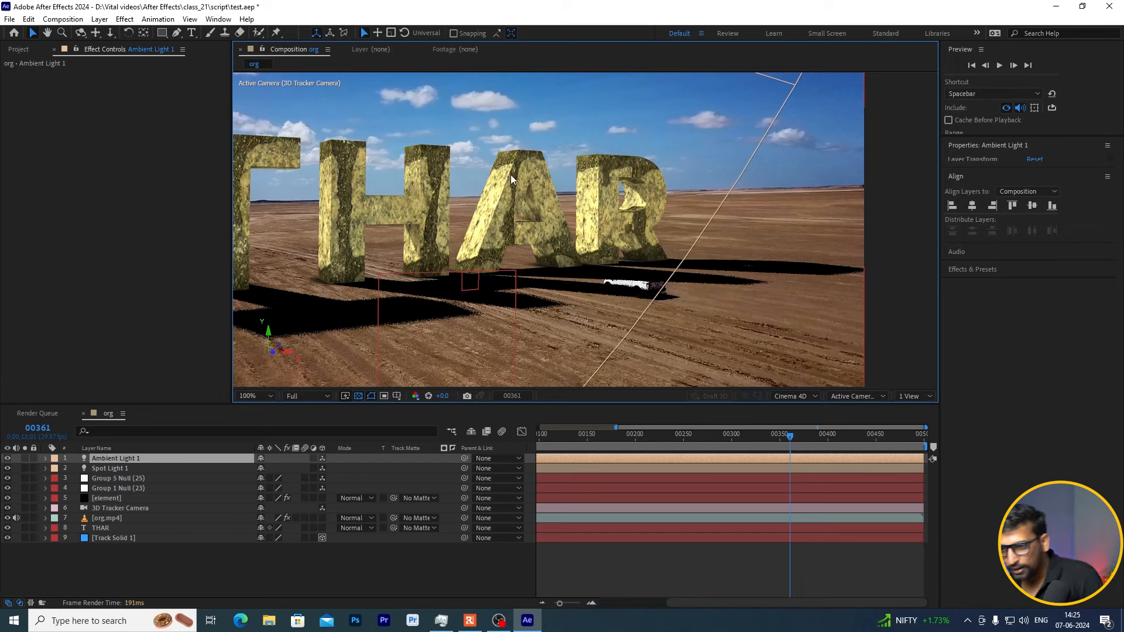
pyautogui.moveTo(510, 174); pyautogui.dragTo(549, 201)
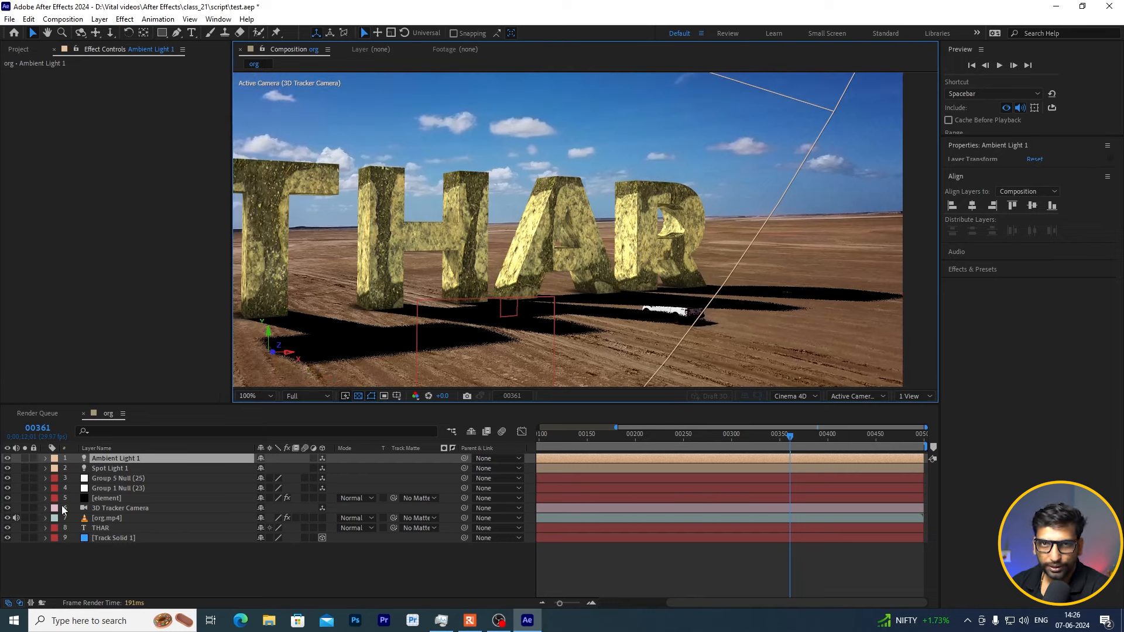
# Step: Compare the lighting with the ambient light hidden and shown again, and with the spot light hidden
pyautogui.click(104, 499)
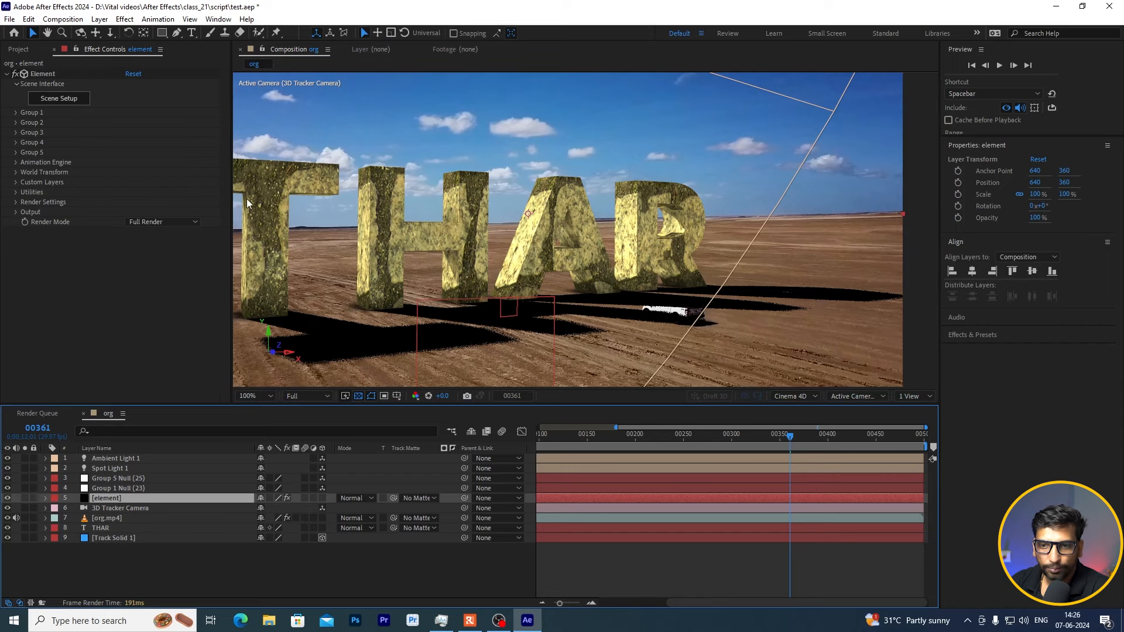
pyautogui.moveTo(429, 210); pyautogui.dragTo(587, 200)
pyautogui.moveTo(709, 214); pyautogui.dragTo(644, 218)
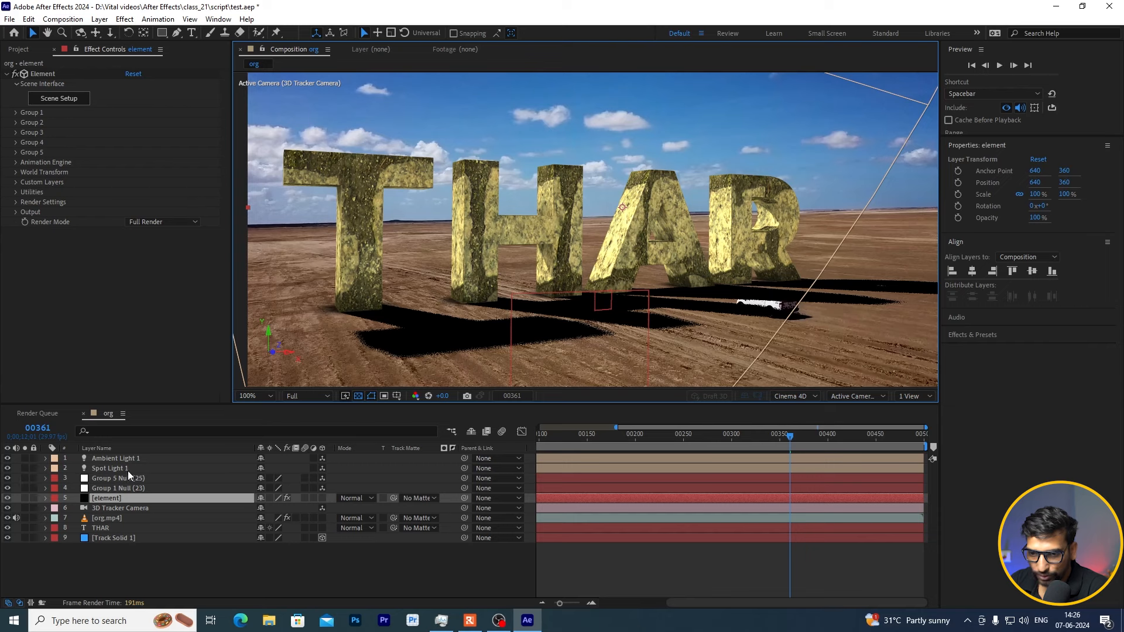
pyautogui.click(7, 460)
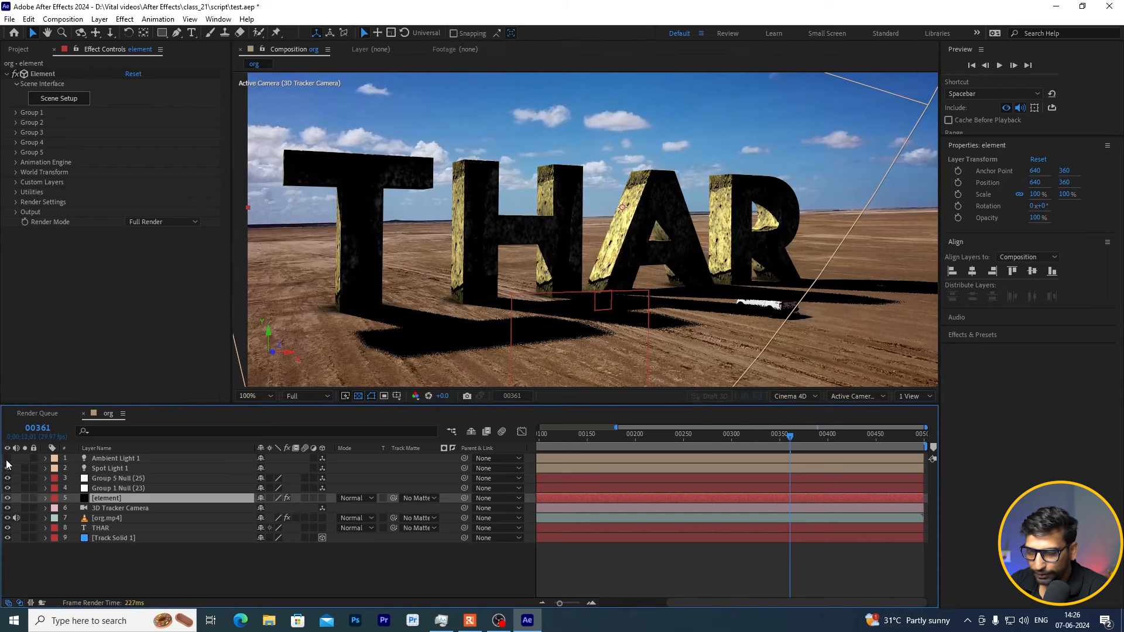
pyautogui.click(7, 458)
pyautogui.click(7, 469)
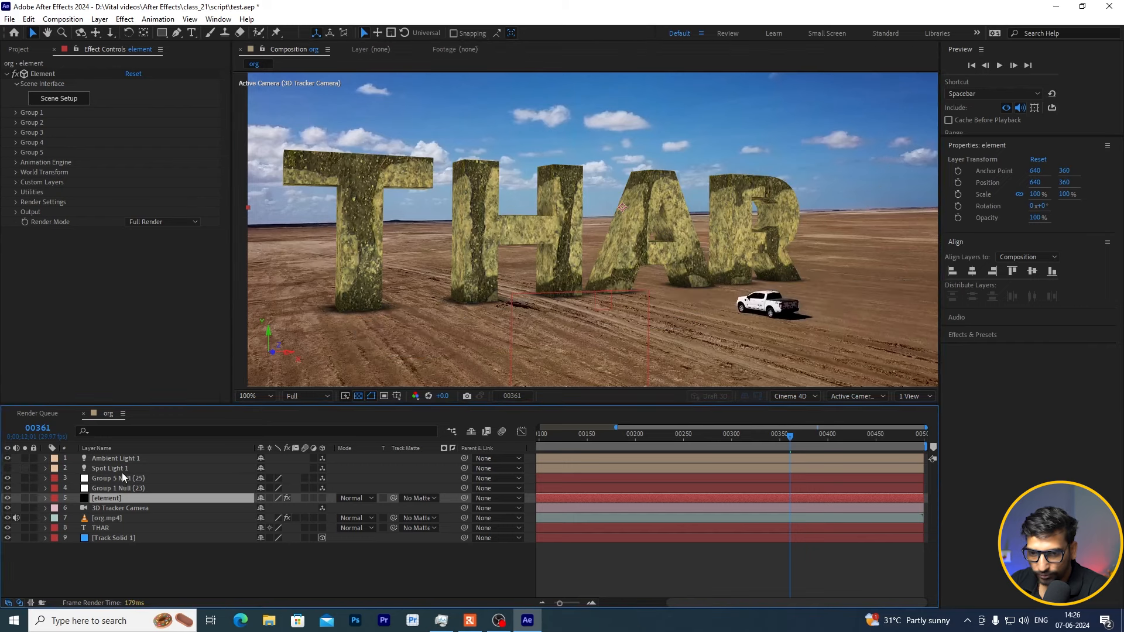
# Step: Shift the ambient light's color to a warmer orange, FFA442, to match the desert ground
pyautogui.moveTo(700, 294); pyautogui.dragTo(618, 292)
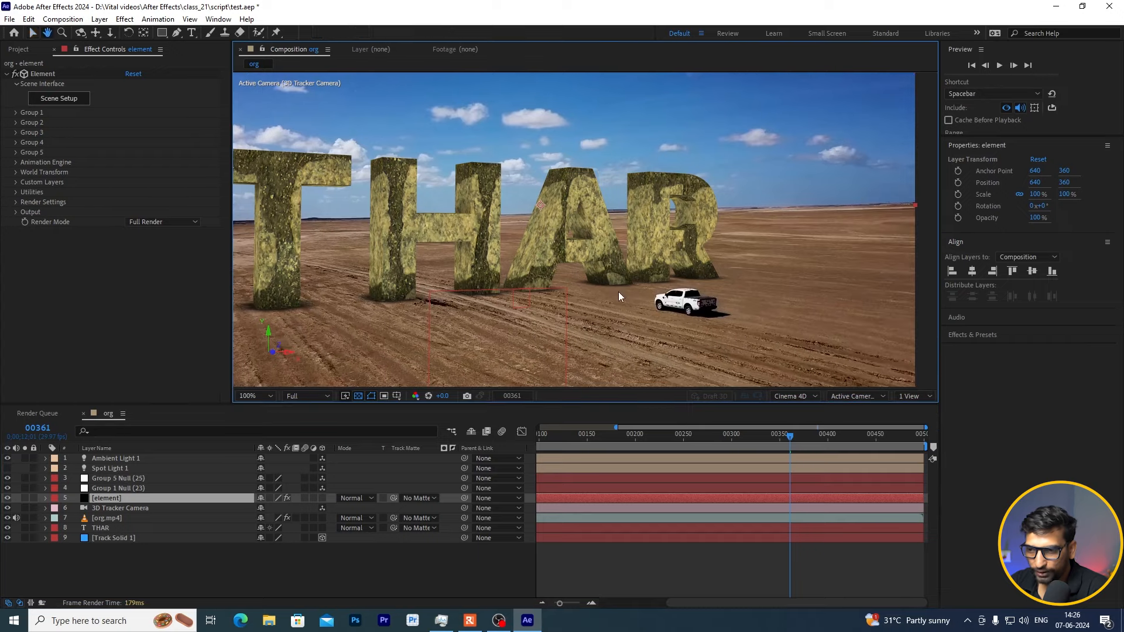
pyautogui.doubleClick(110, 460)
pyautogui.click(960, 188)
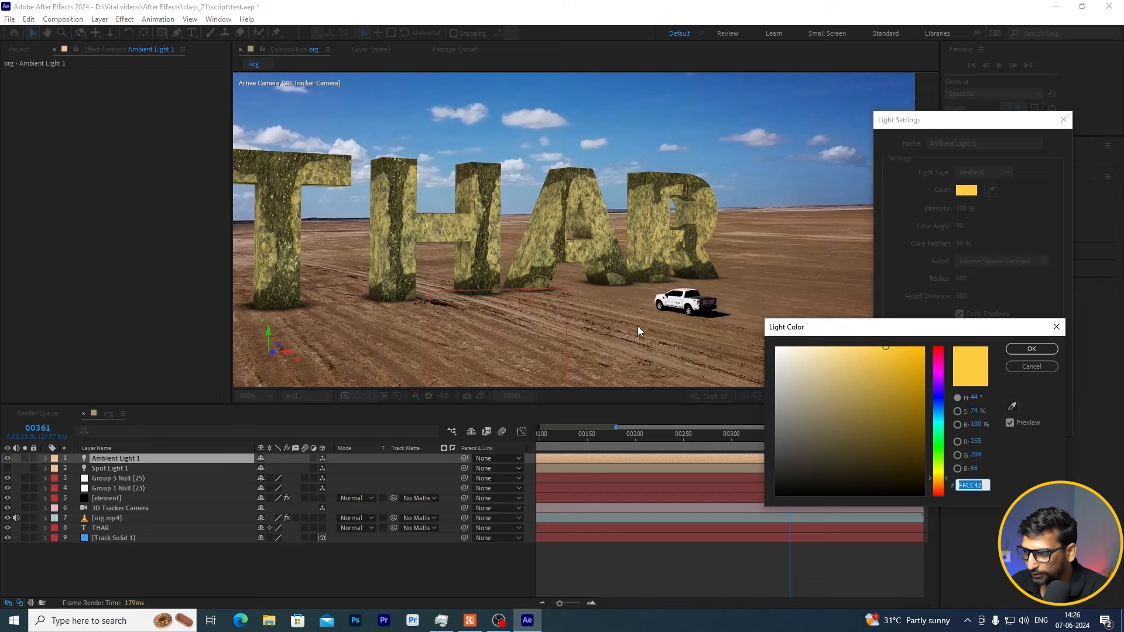
pyautogui.moveTo(948, 484); pyautogui.dragTo(947, 488)
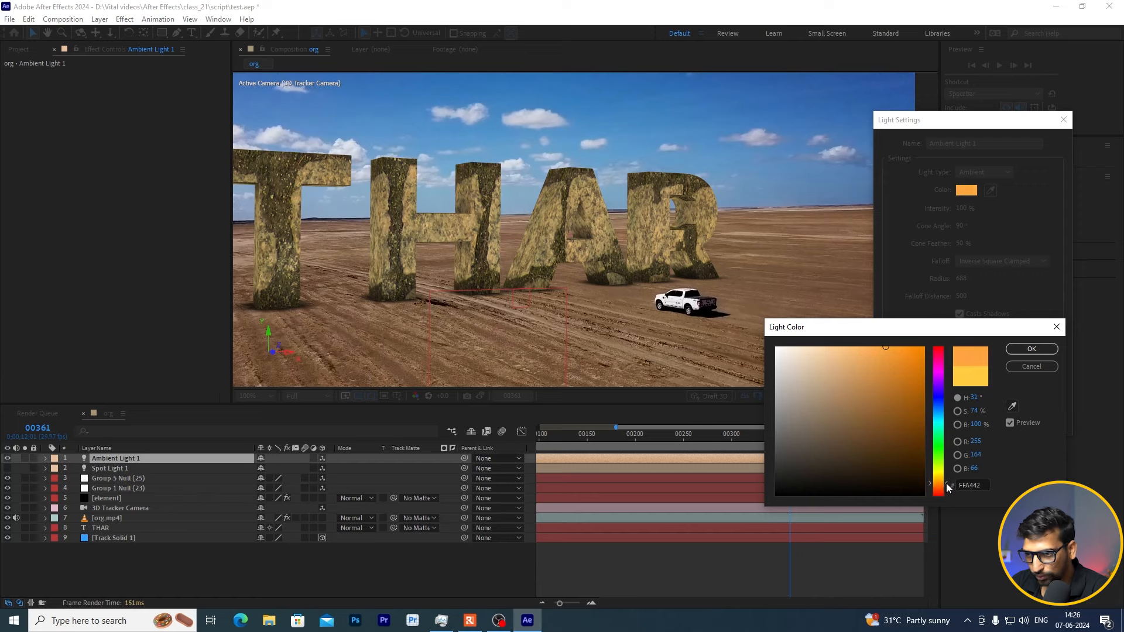
pyautogui.click(1021, 349)
pyautogui.click(971, 419)
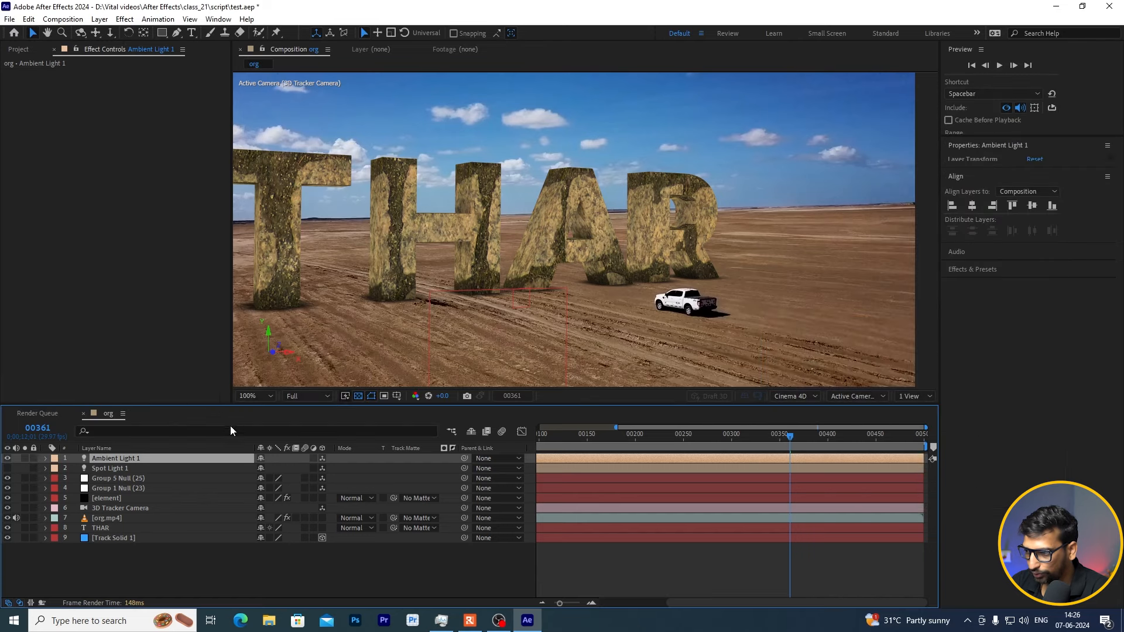
# Step: Show the spot light again and change its color to orange FF9242
pyautogui.click(7, 468)
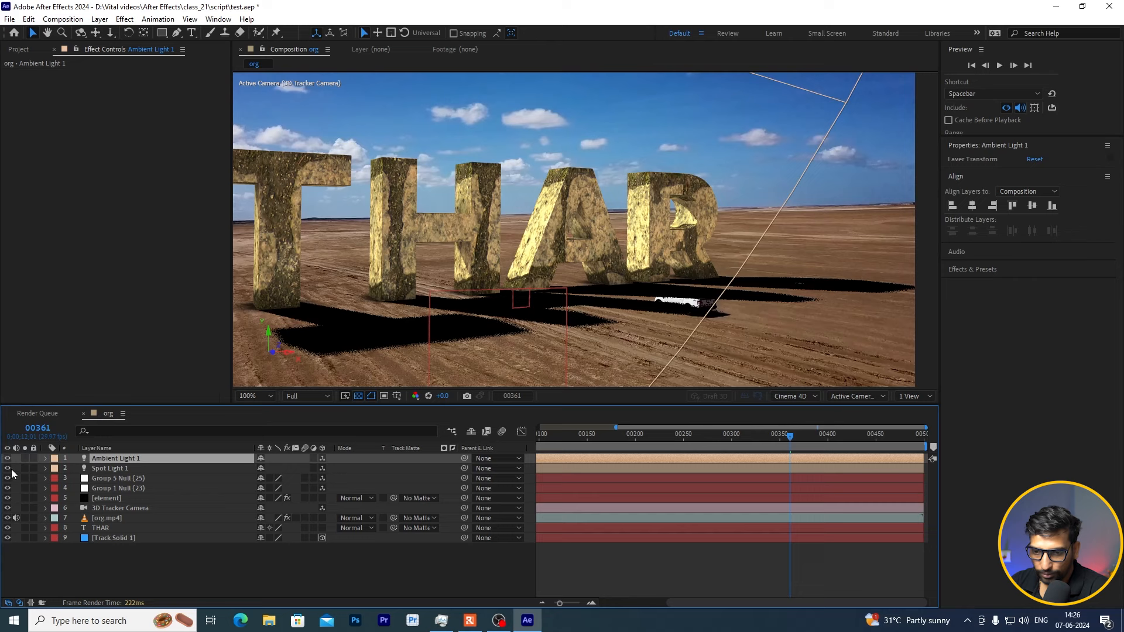
pyautogui.doubleClick(111, 470)
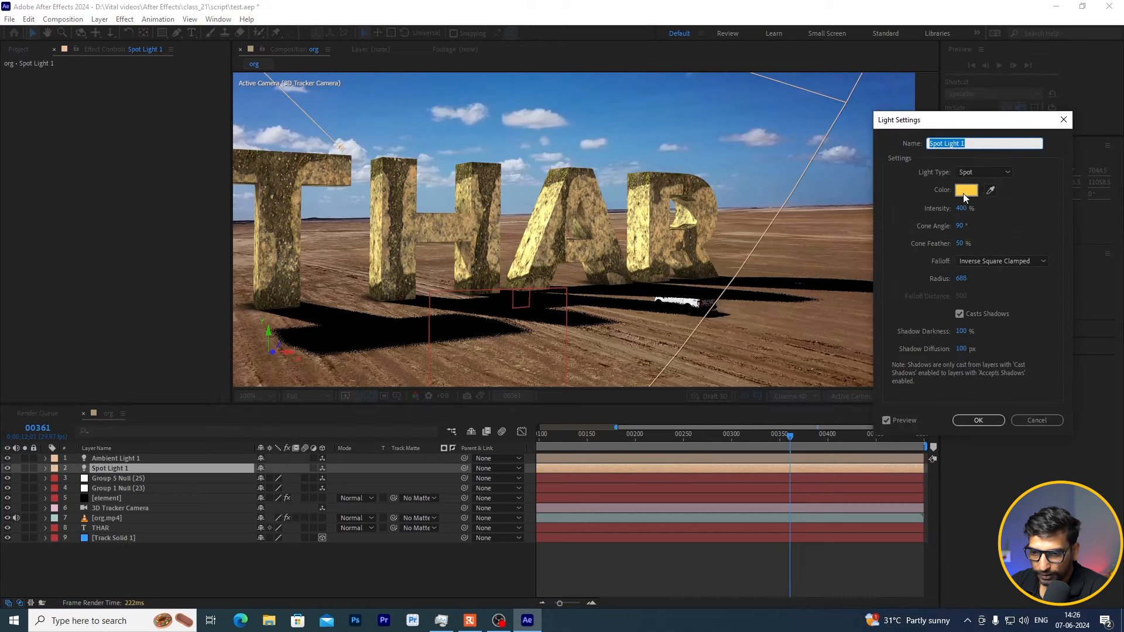
pyautogui.click(965, 191)
pyautogui.moveTo(946, 484); pyautogui.dragTo(950, 487)
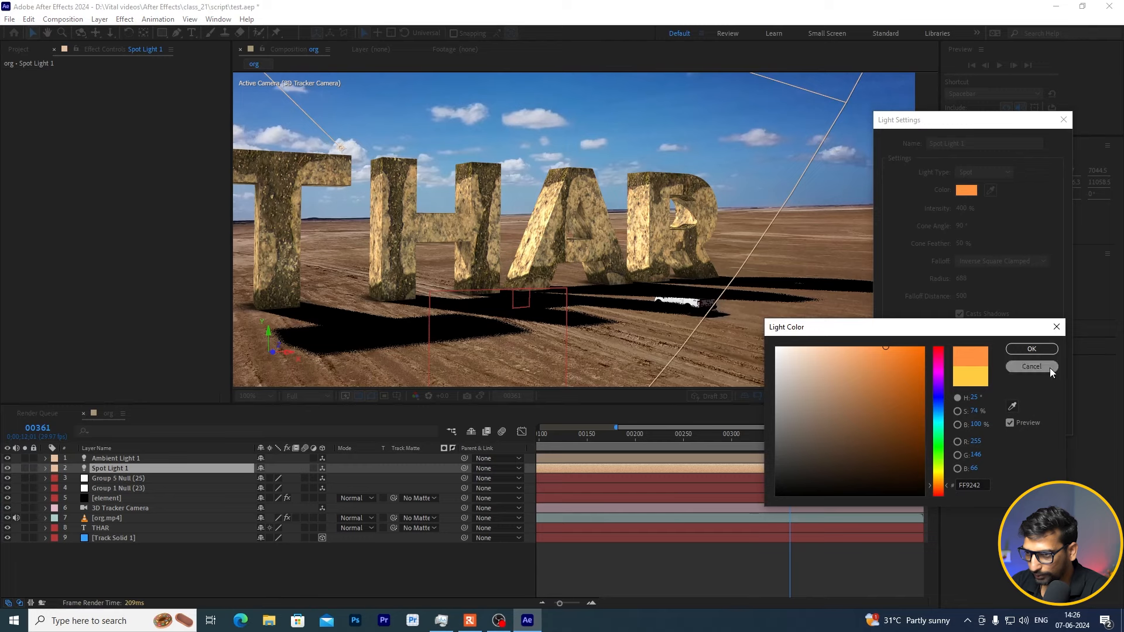
pyautogui.click(1038, 352)
pyautogui.click(974, 423)
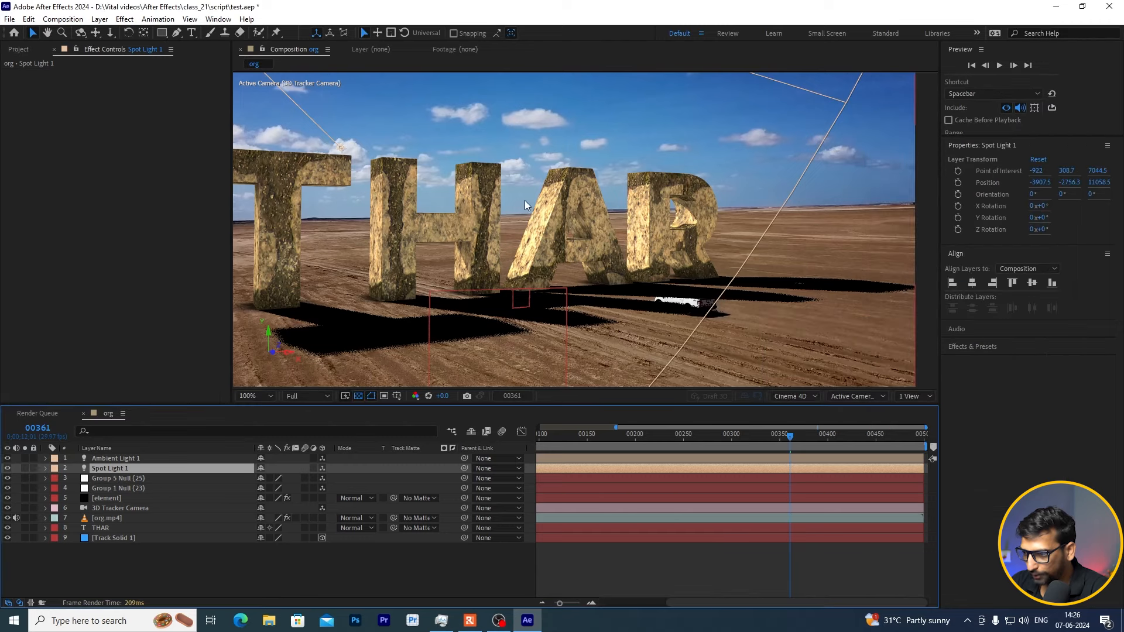
# Step: Disable shadows in the Element effect's render settings on the element layer
pyautogui.scroll(-2, 529, 216)
pyautogui.scroll(2, 532, 228)
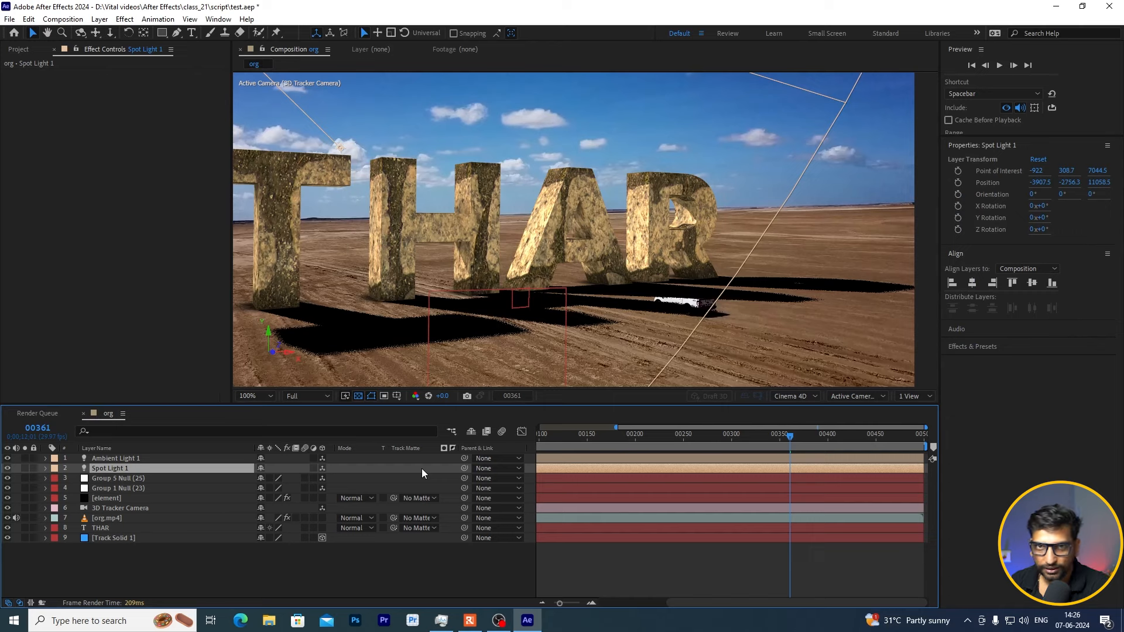
pyautogui.click(142, 498)
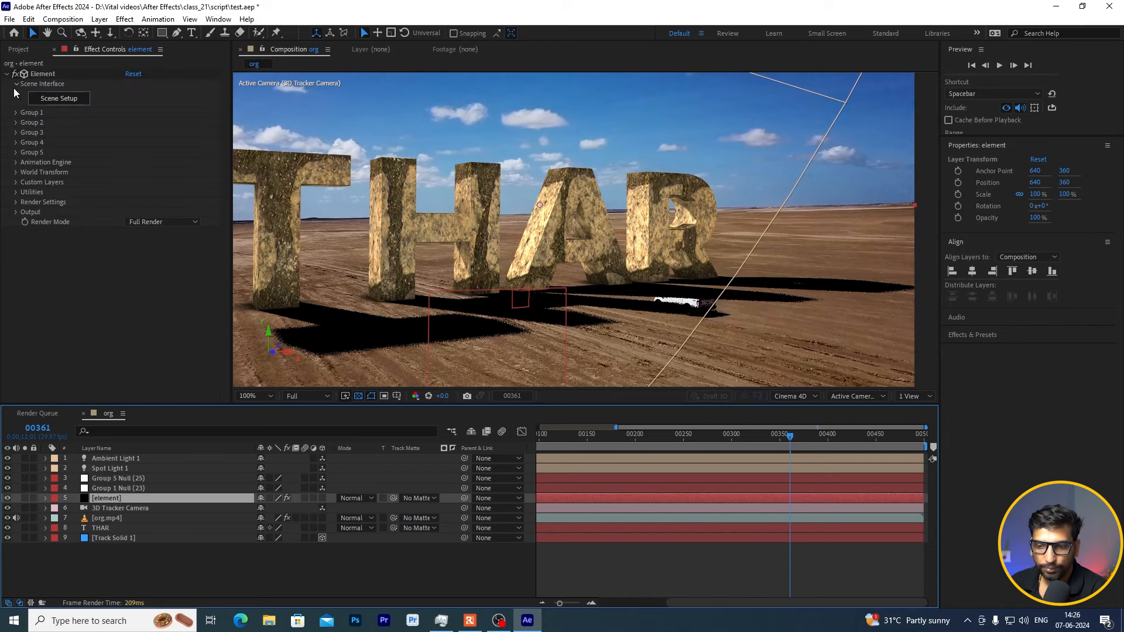
pyautogui.click(17, 201)
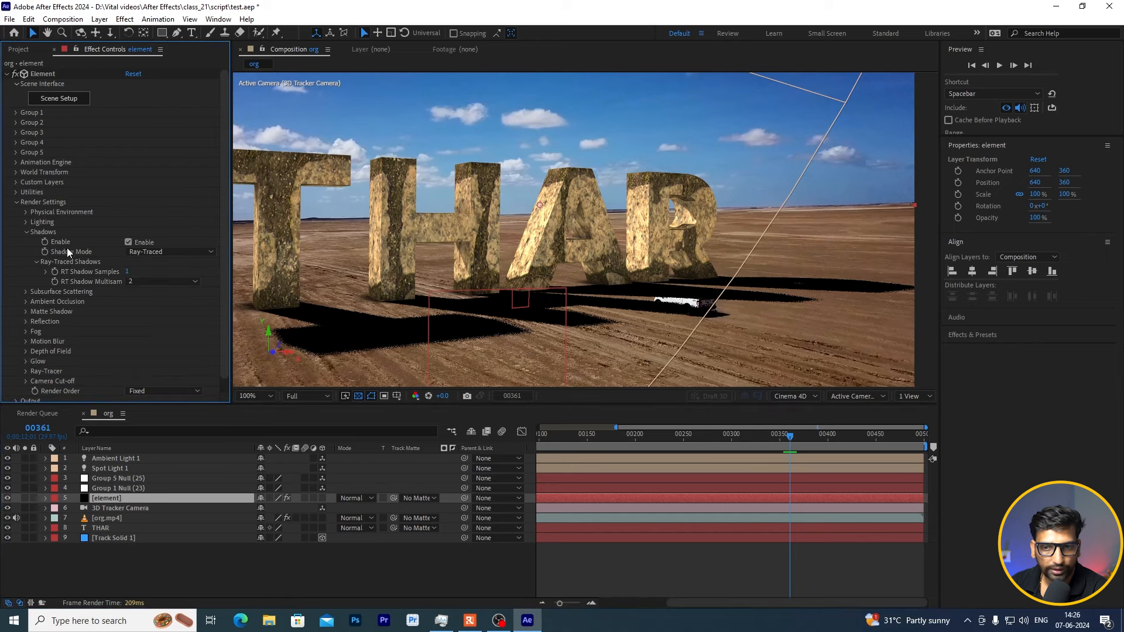
pyautogui.click(166, 254)
pyautogui.click(129, 242)
pyautogui.click(129, 242)
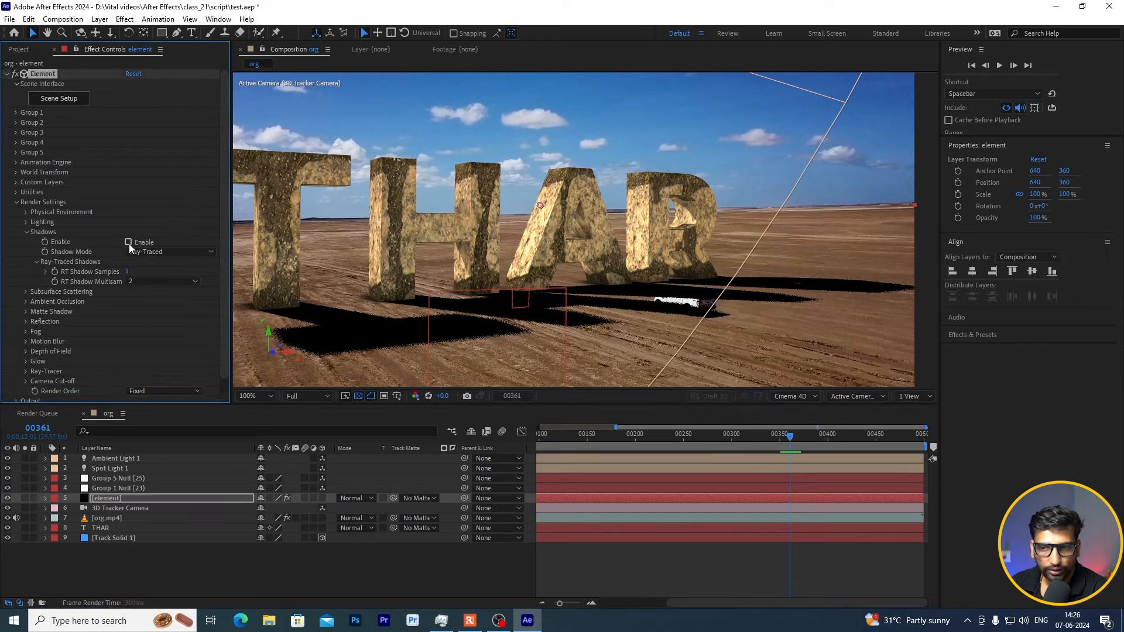
pyautogui.click(16, 202)
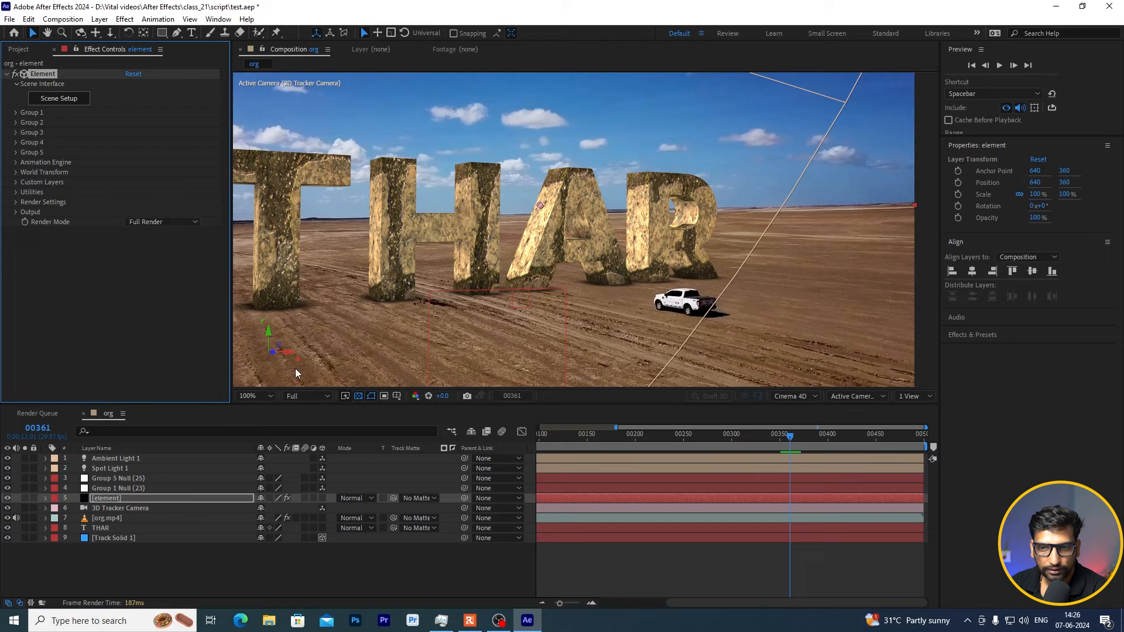
# Step: Examine how the white truck passes the letters around frames 390 to 416, stopping at frame 390
pyautogui.click(370, 581)
pyautogui.moveTo(791, 438)
pyautogui.mouseDown()
pyautogui.moveTo(721, 442)
pyautogui.moveTo(799, 451)
pyautogui.mouseUp()
pyautogui.moveTo(810, 454); pyautogui.dragTo(831, 455)
pyautogui.scroll(2, 628, 306)
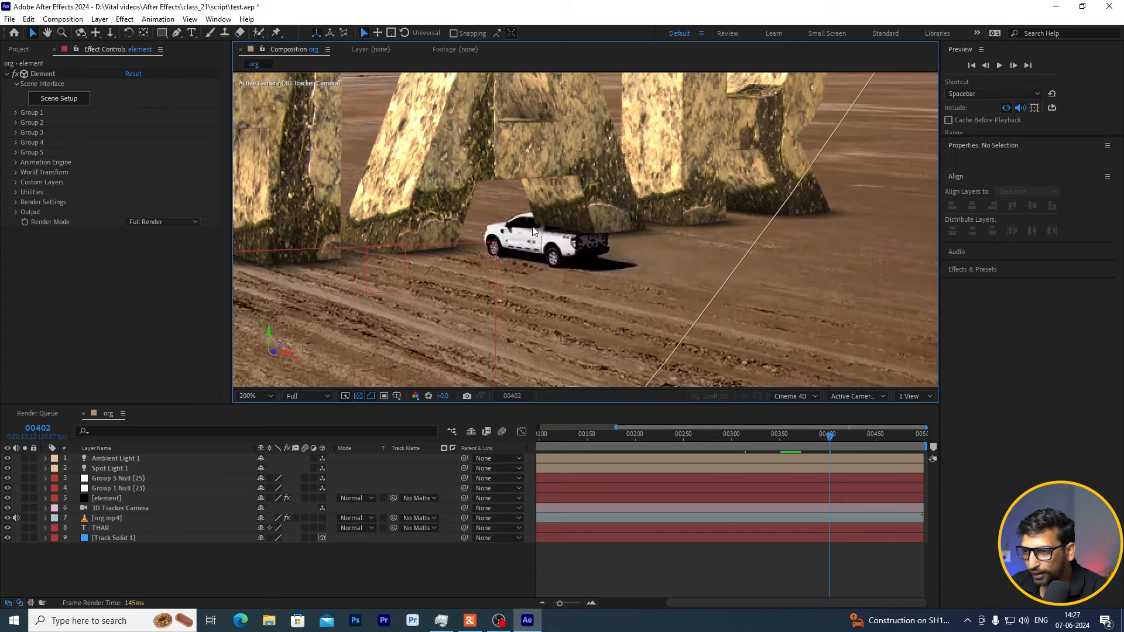
pyautogui.click(843, 436)
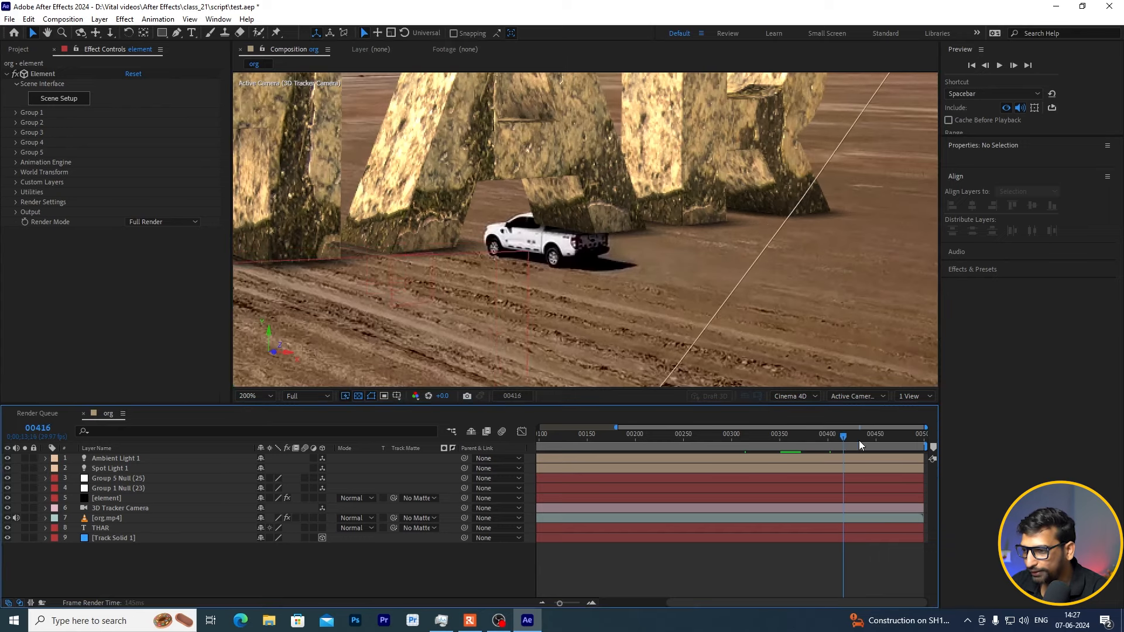
pyautogui.moveTo(861, 440); pyautogui.dragTo(820, 442)
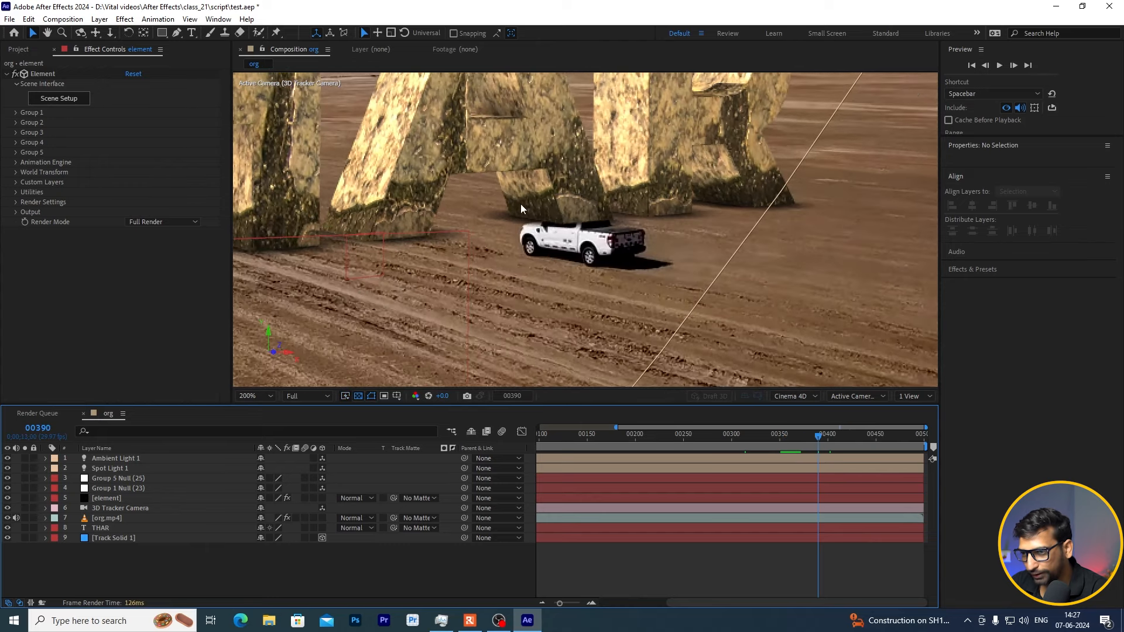
pyautogui.scroll(-1, 608, 247)
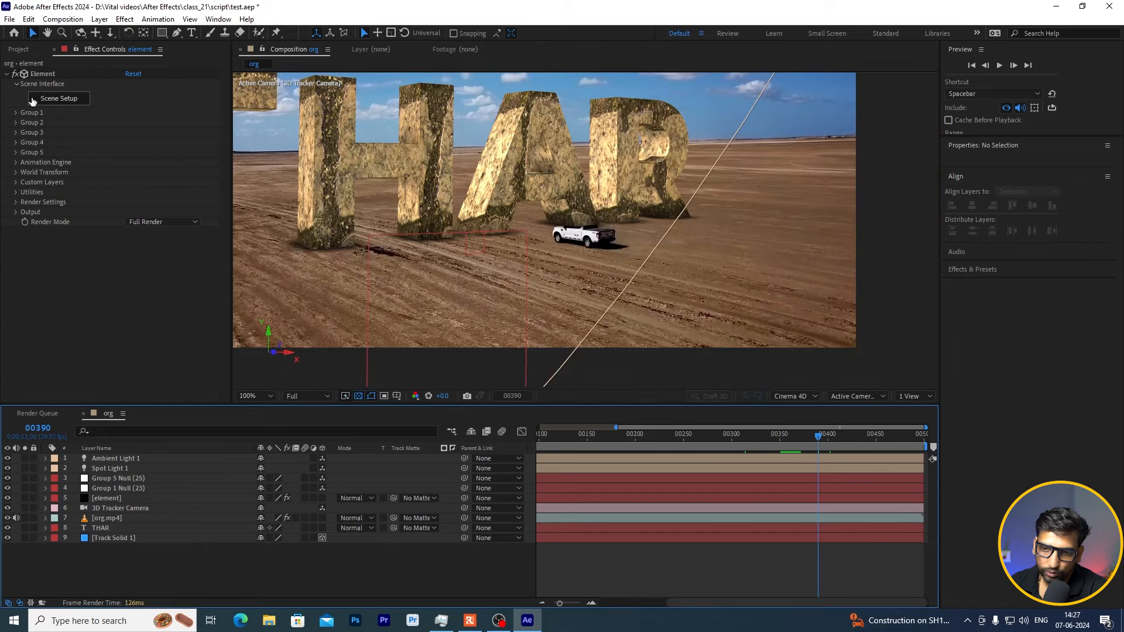
# Step: Create a new composition from the org.mp4 footage, dismiss the error message, and rename the composition car
pyautogui.click(19, 49)
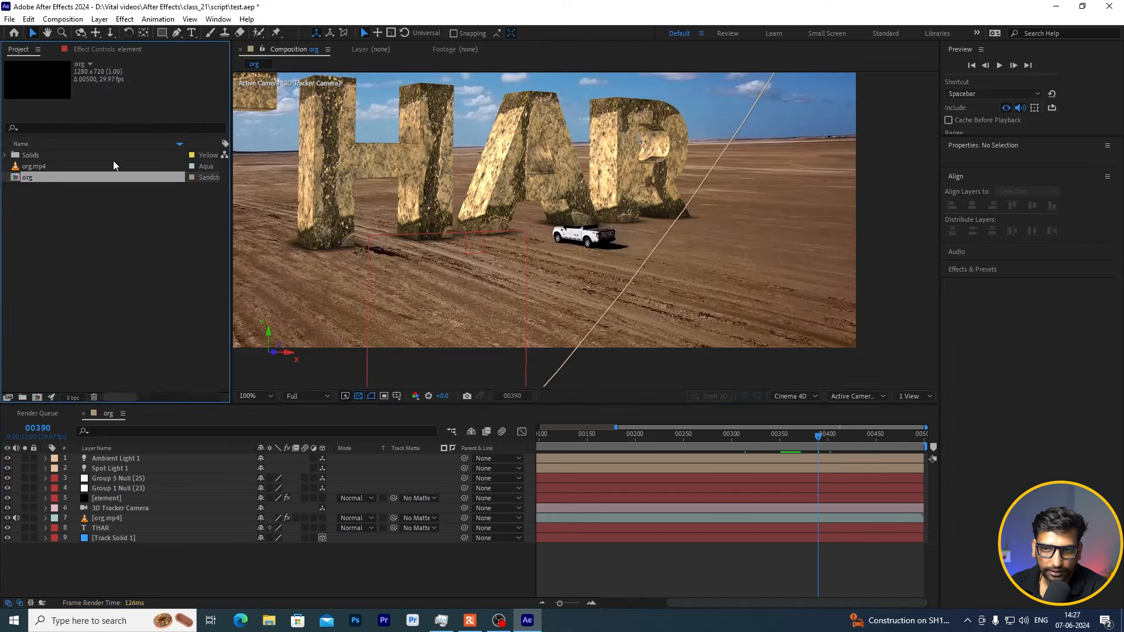
pyautogui.click(46, 167)
pyautogui.moveTo(27, 167); pyautogui.dragTo(36, 395)
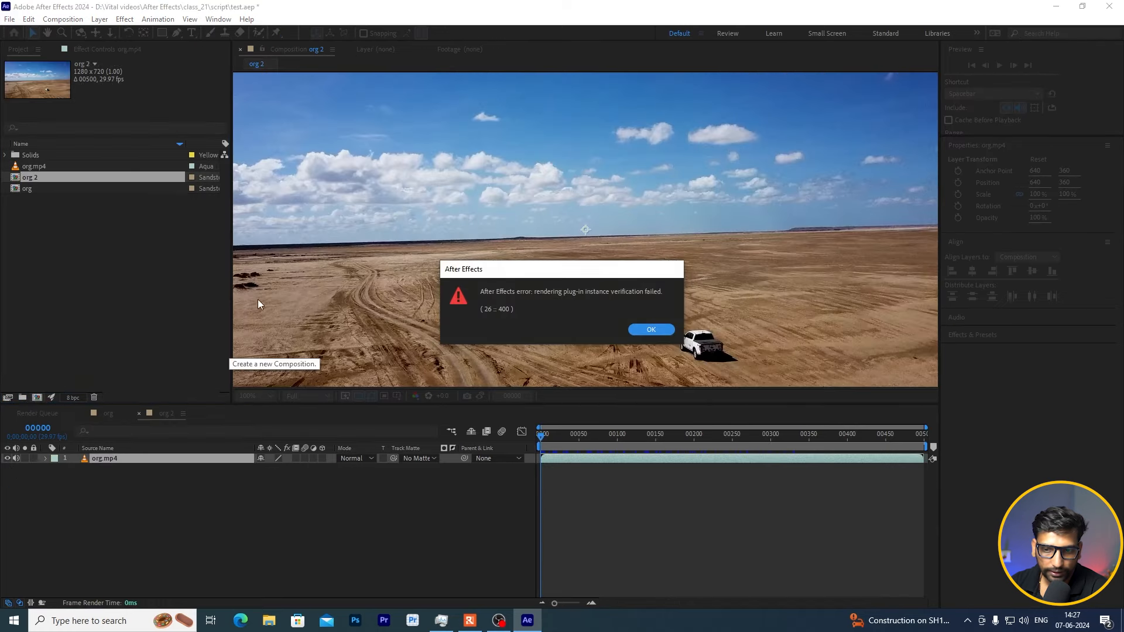
pyautogui.click(652, 331)
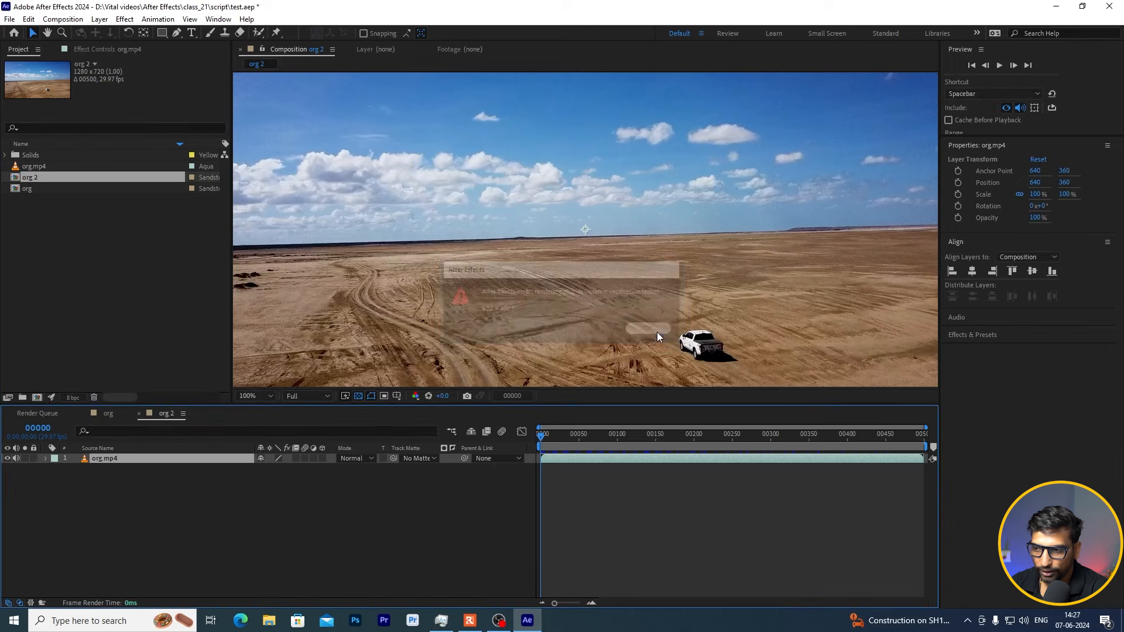
pyautogui.rightClick(55, 183)
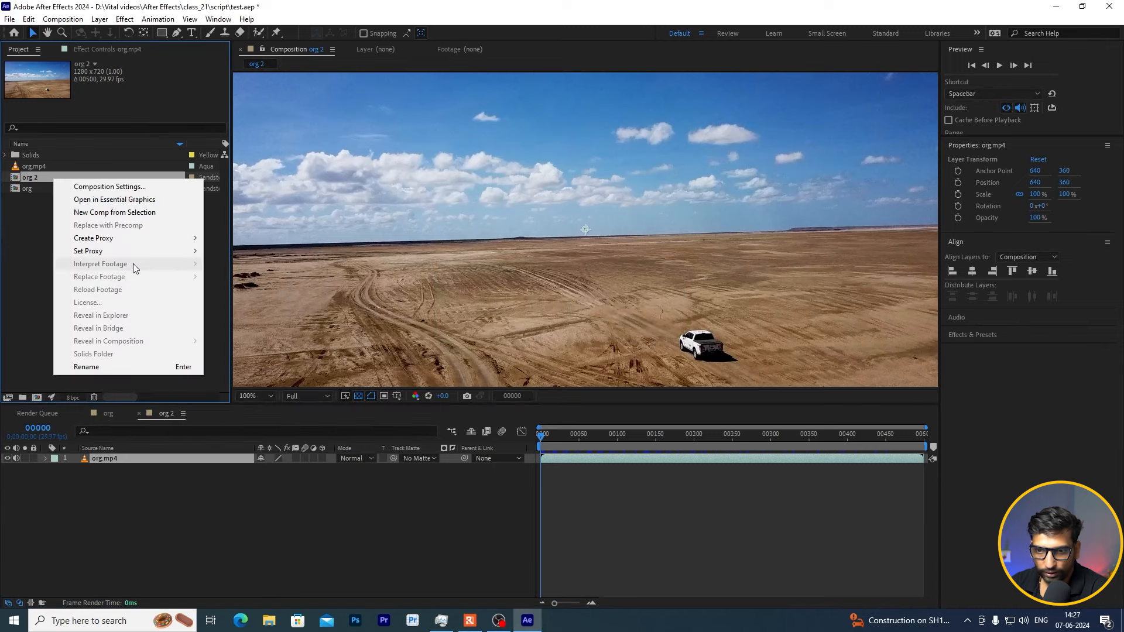
pyautogui.click(124, 367)
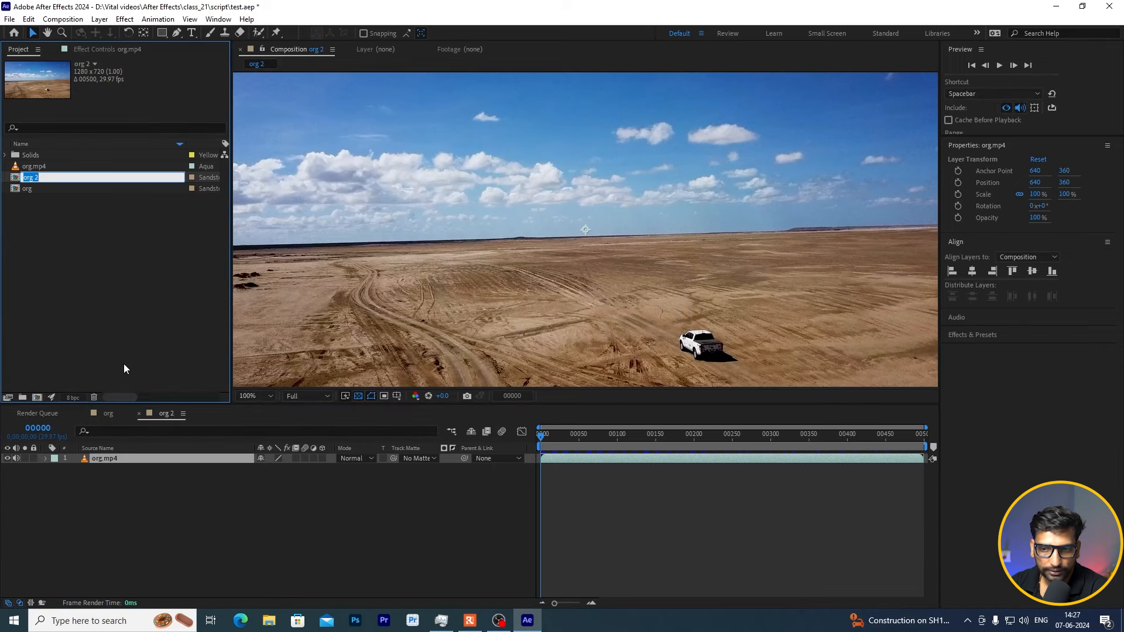
pyautogui.click(165, 550)
# Step: Rotoscope the white truck and its shadow with the Roto Brush on the org.mp4 layer at frame 426, and freeze the propagation
pyautogui.click(145, 461)
pyautogui.moveTo(661, 434); pyautogui.dragTo(867, 436)
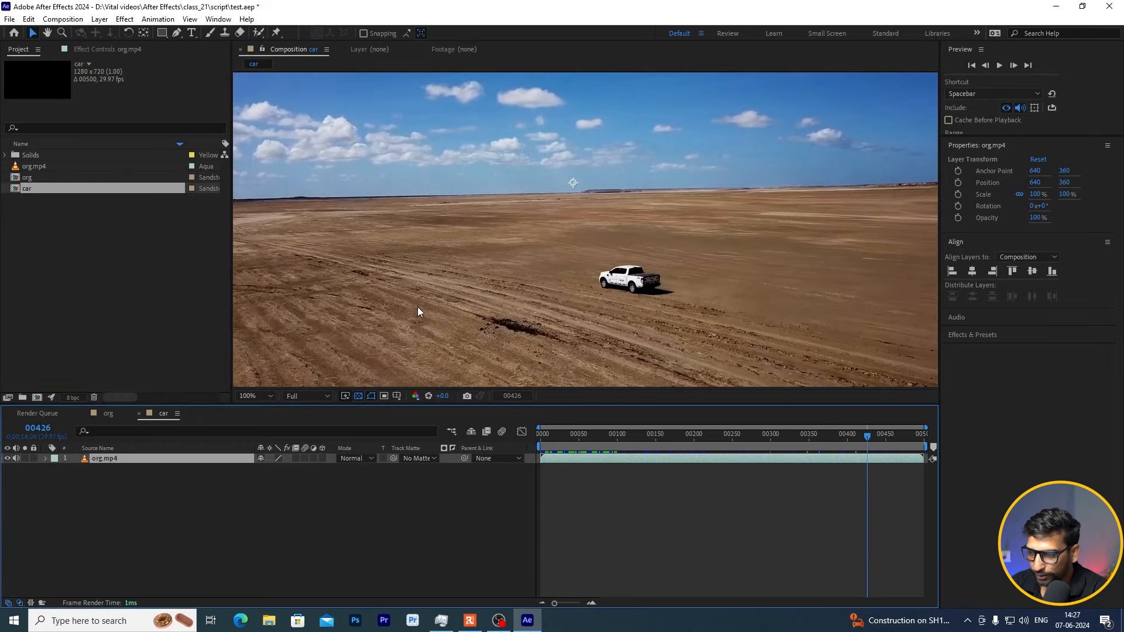
pyautogui.doubleClick(117, 459)
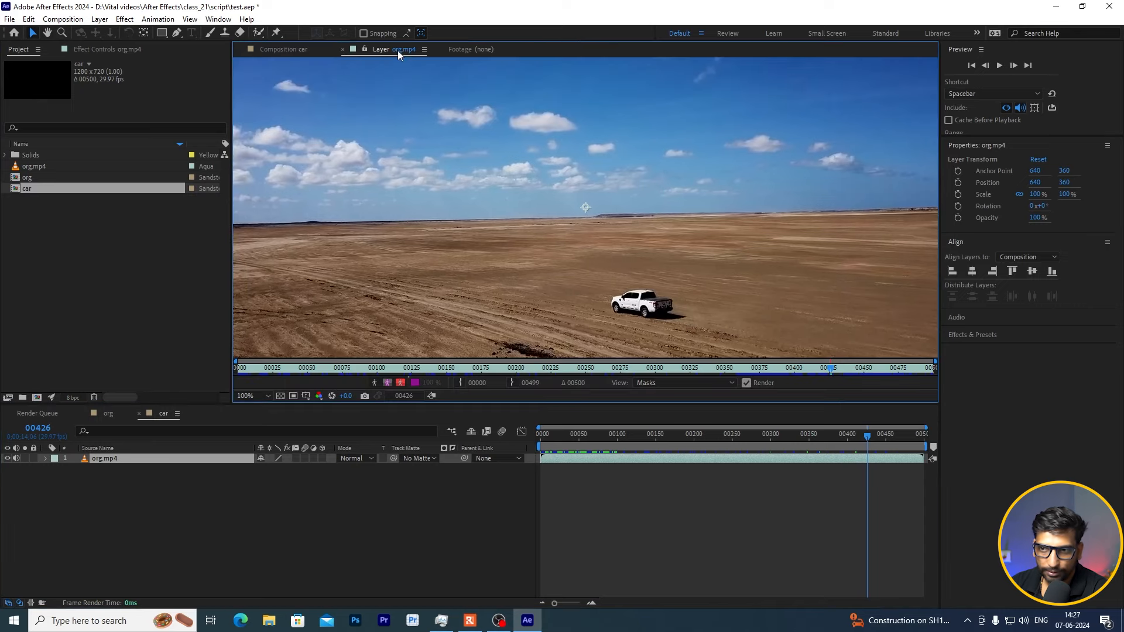
pyautogui.click(258, 33)
pyautogui.moveTo(683, 286); pyautogui.dragTo(608, 182)
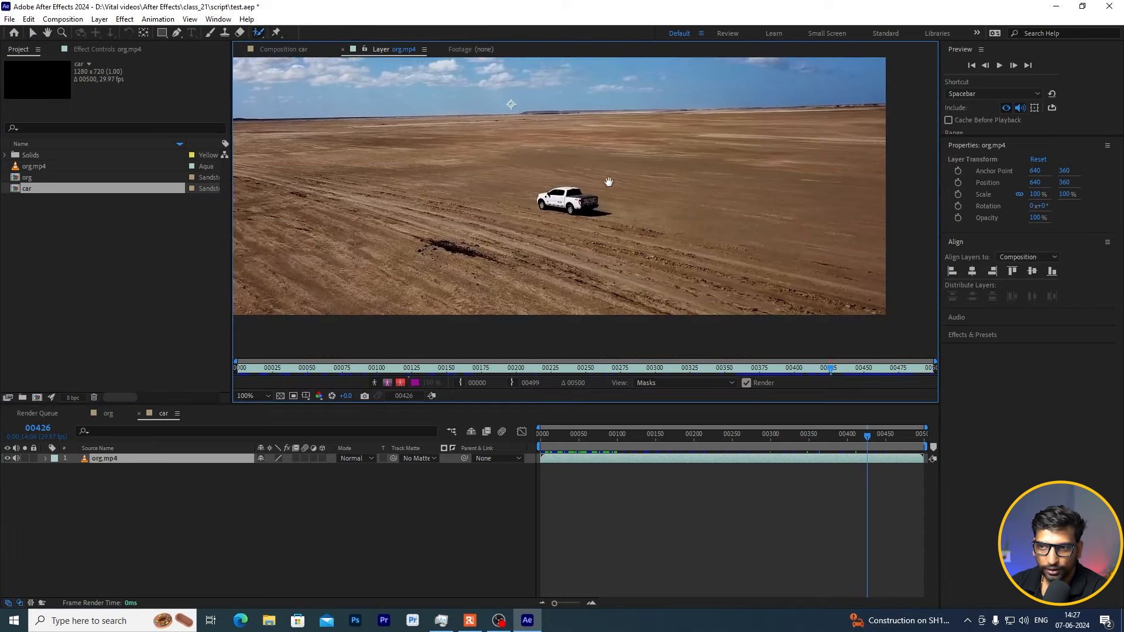
pyautogui.scroll(4, 553, 194)
pyautogui.moveTo(507, 226)
pyautogui.mouseDown()
pyautogui.moveTo(580, 191)
pyautogui.moveTo(688, 221)
pyautogui.moveTo(702, 258)
pyautogui.moveTo(565, 241)
pyautogui.mouseUp()
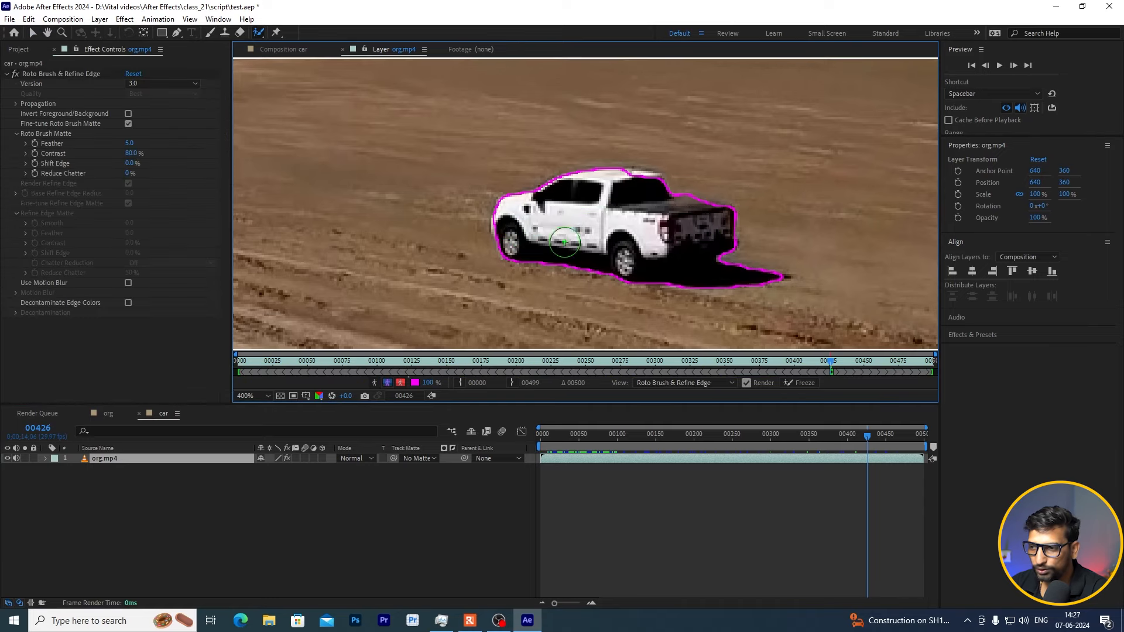
pyautogui.moveTo(637, 178)
pyautogui.mouseDown()
pyautogui.moveTo(646, 177)
pyautogui.moveTo(625, 178)
pyautogui.moveTo(641, 152)
pyautogui.moveTo(632, 153)
pyautogui.mouseUp()
pyautogui.scroll(-1, 739, 215)
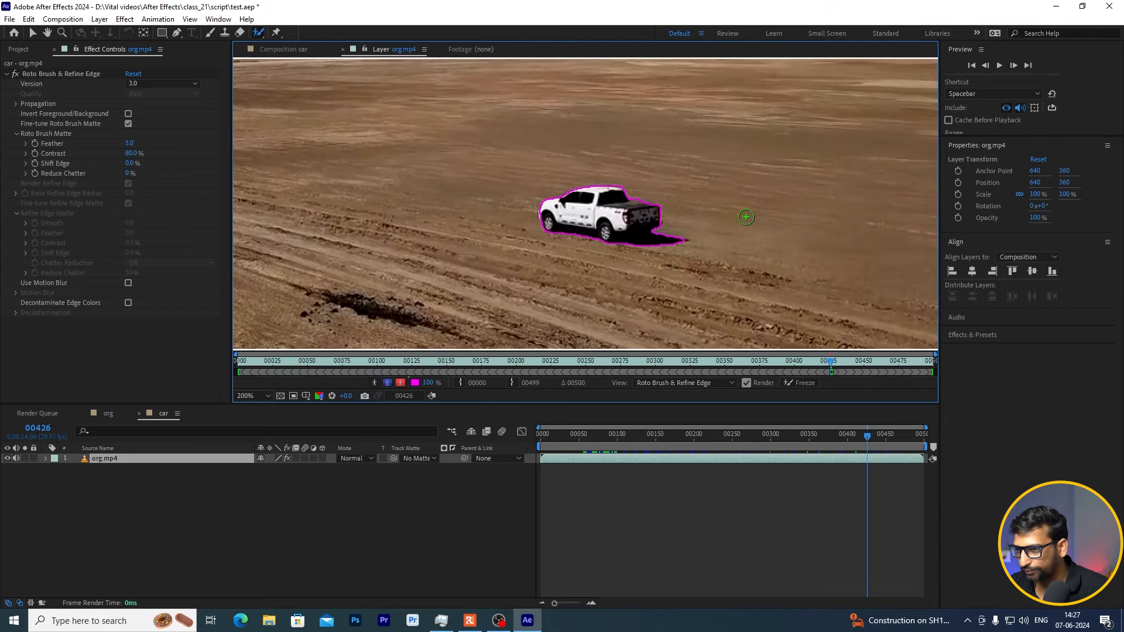
pyautogui.moveTo(632, 223); pyautogui.dragTo(719, 232)
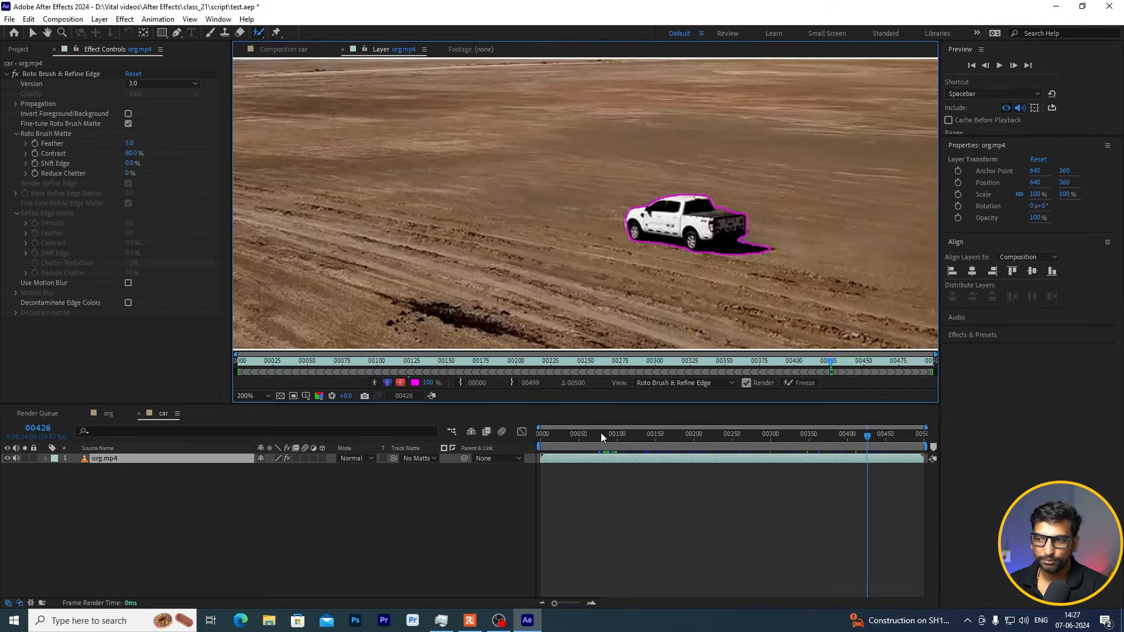
pyautogui.click(799, 382)
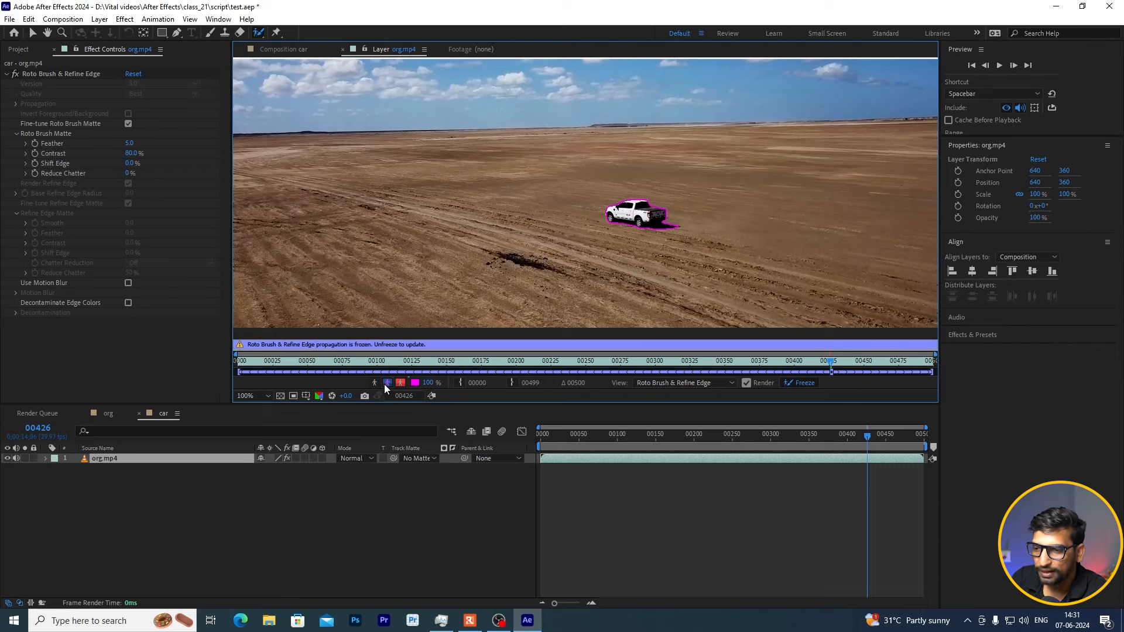
# Step: Hide the background around the truck cutout and refine its Roto Brush matte with Feather 5.5 and Shift Edge -35%
pyautogui.click(386, 383)
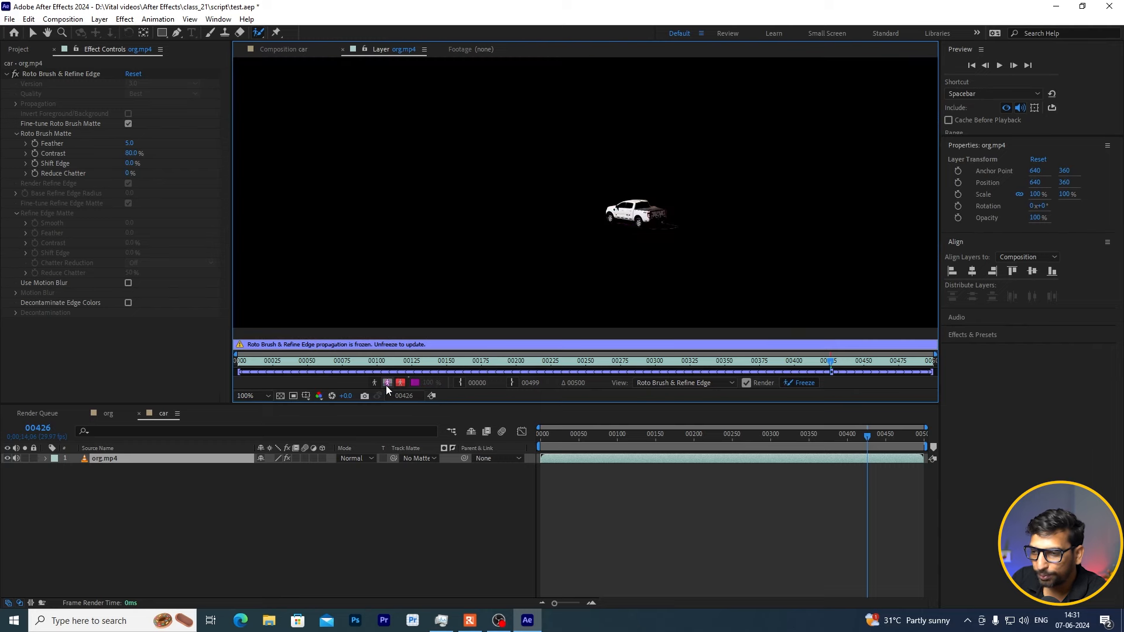
pyautogui.press('.')
pyautogui.press('.')
pyautogui.press('.')
pyautogui.press('.')
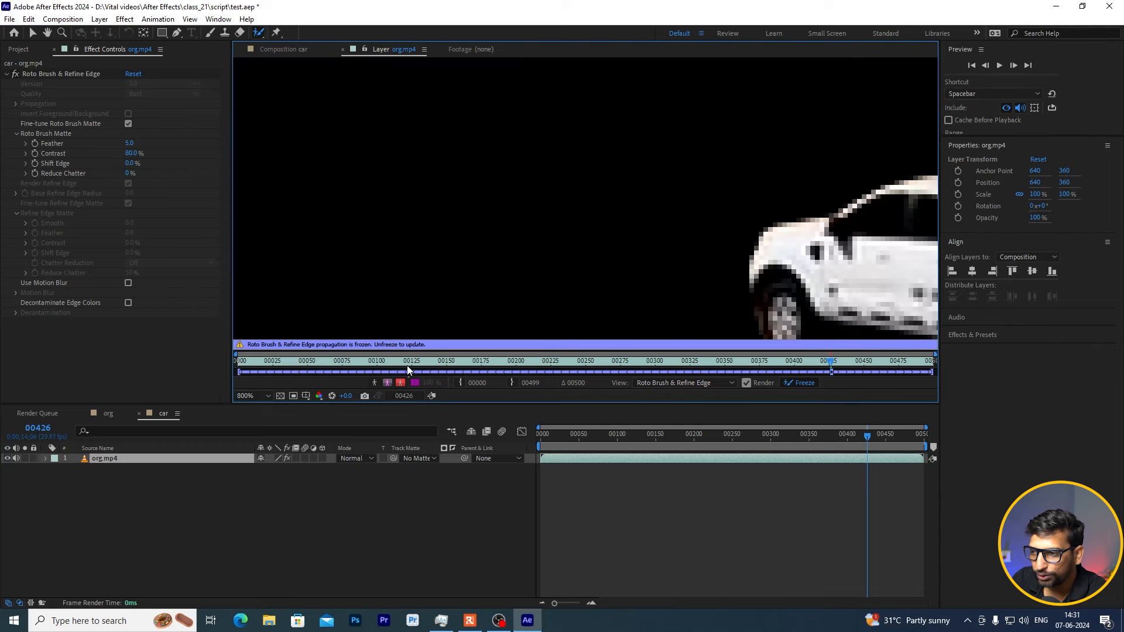
pyautogui.scroll(-1, 572, 256)
pyautogui.moveTo(835, 259); pyautogui.dragTo(574, 249)
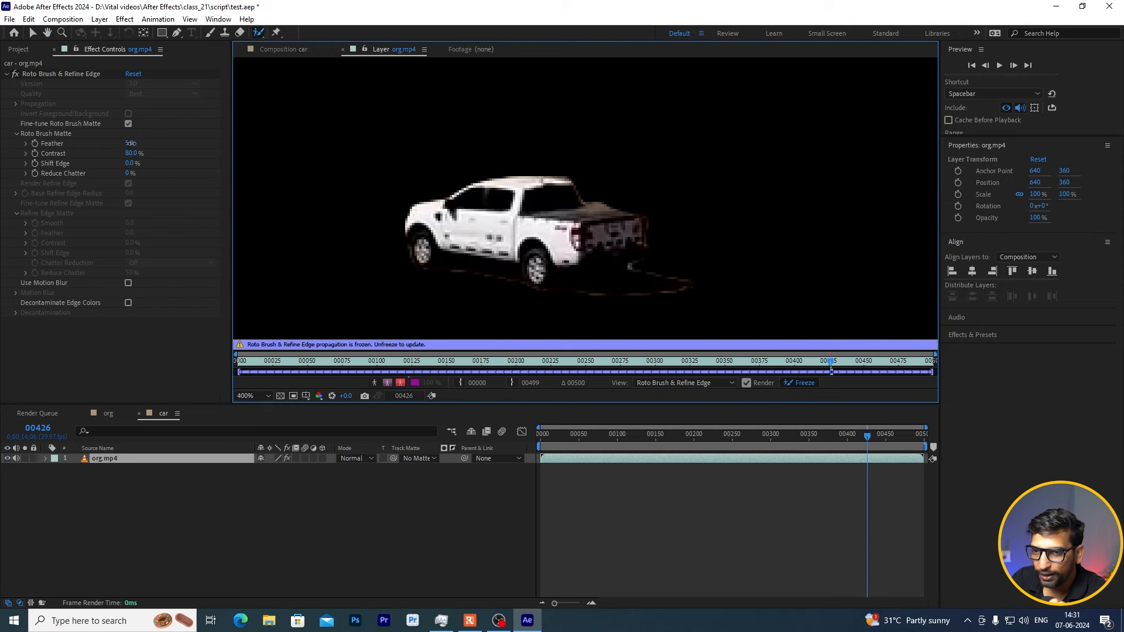
pyautogui.moveTo(131, 143); pyautogui.dragTo(112, 162)
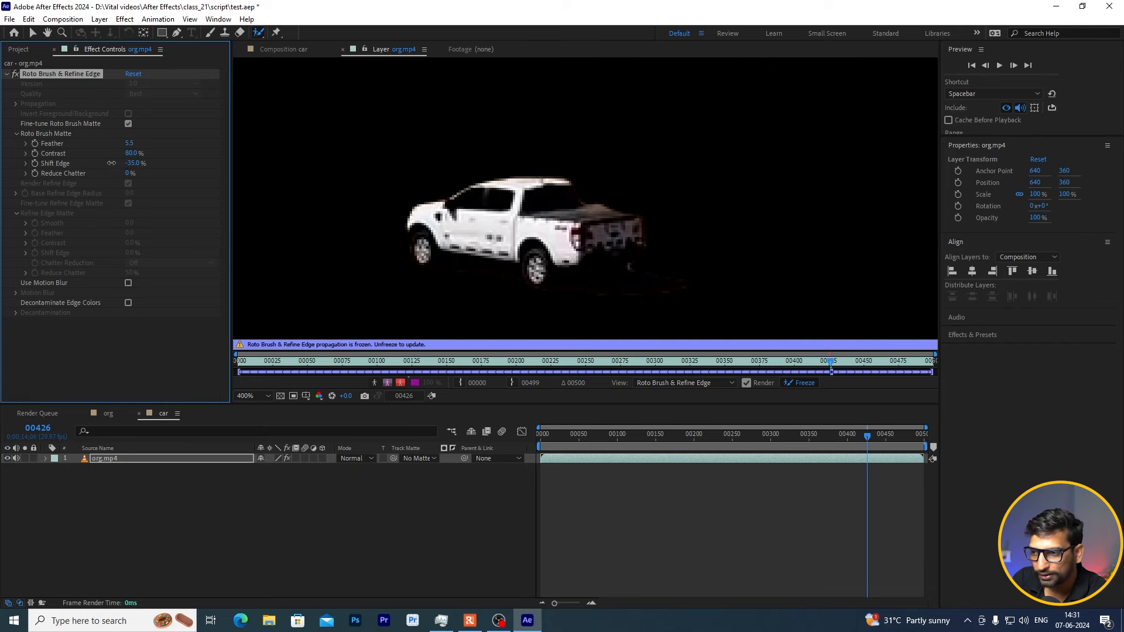
pyautogui.press(',')
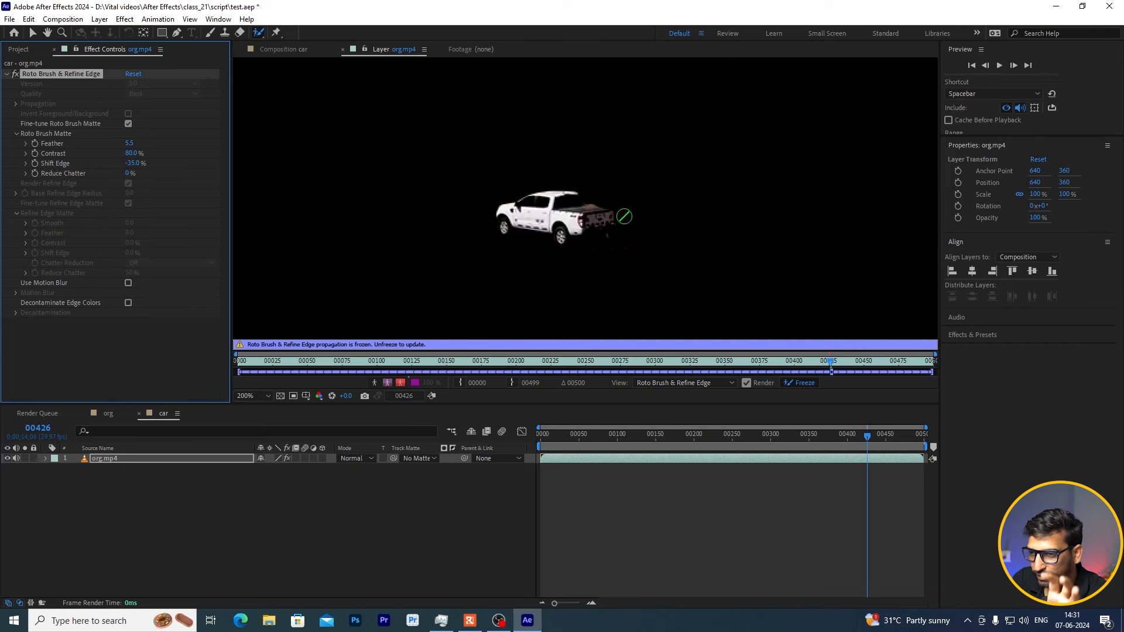
# Step: Add the car composition to the org composition directly above the element layer and check the truck up to frame 413
pyautogui.click(110, 412)
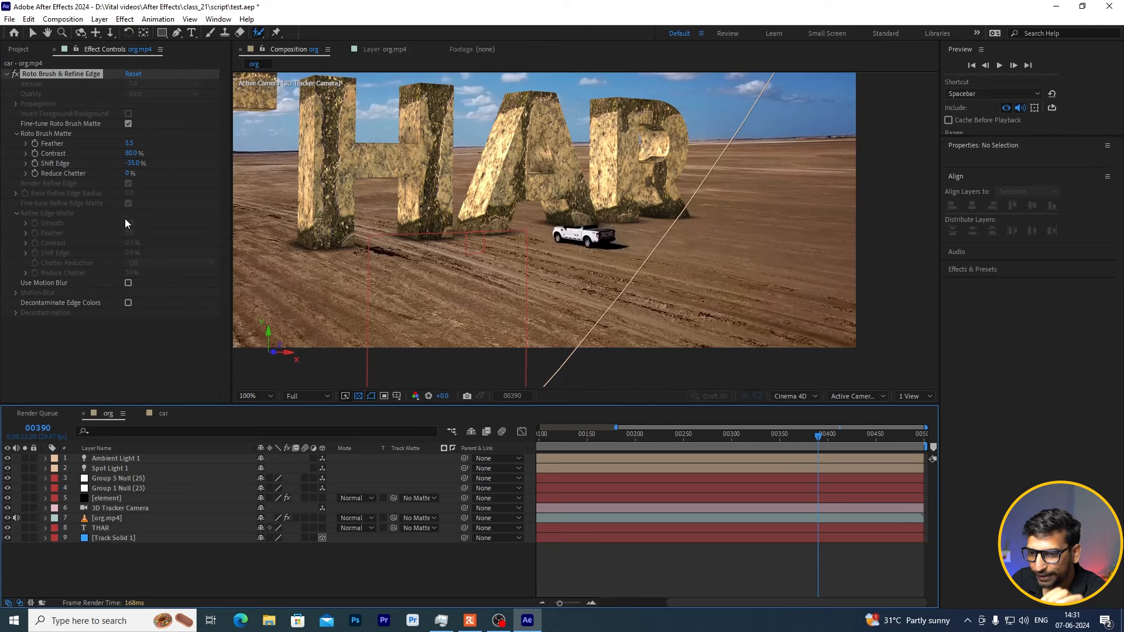
pyautogui.click(18, 49)
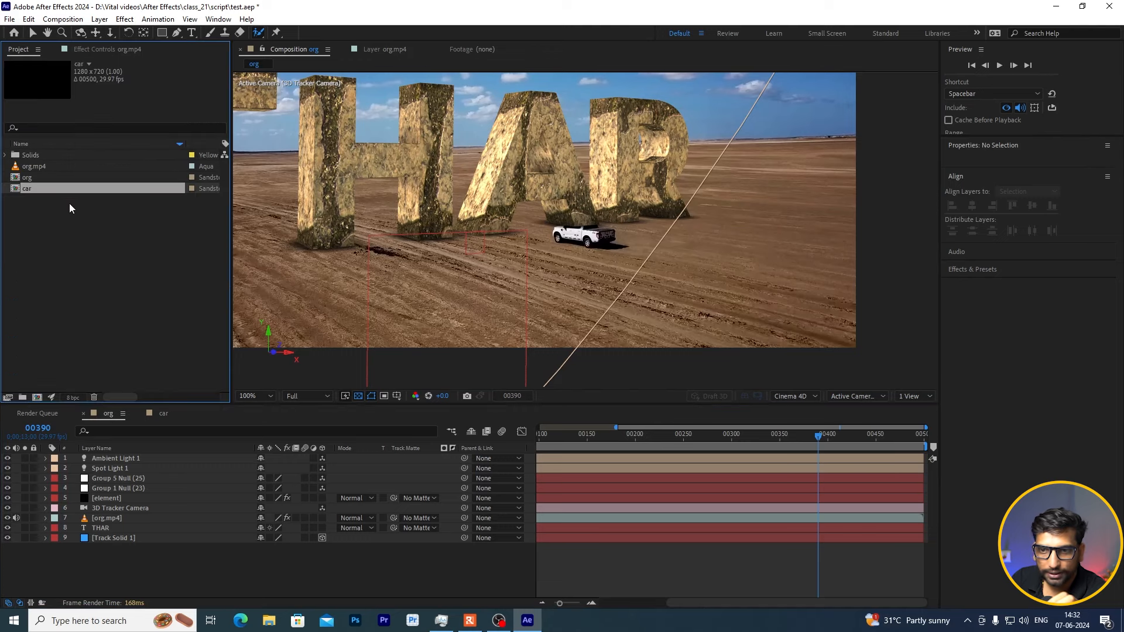
pyautogui.moveTo(36, 189); pyautogui.dragTo(141, 494)
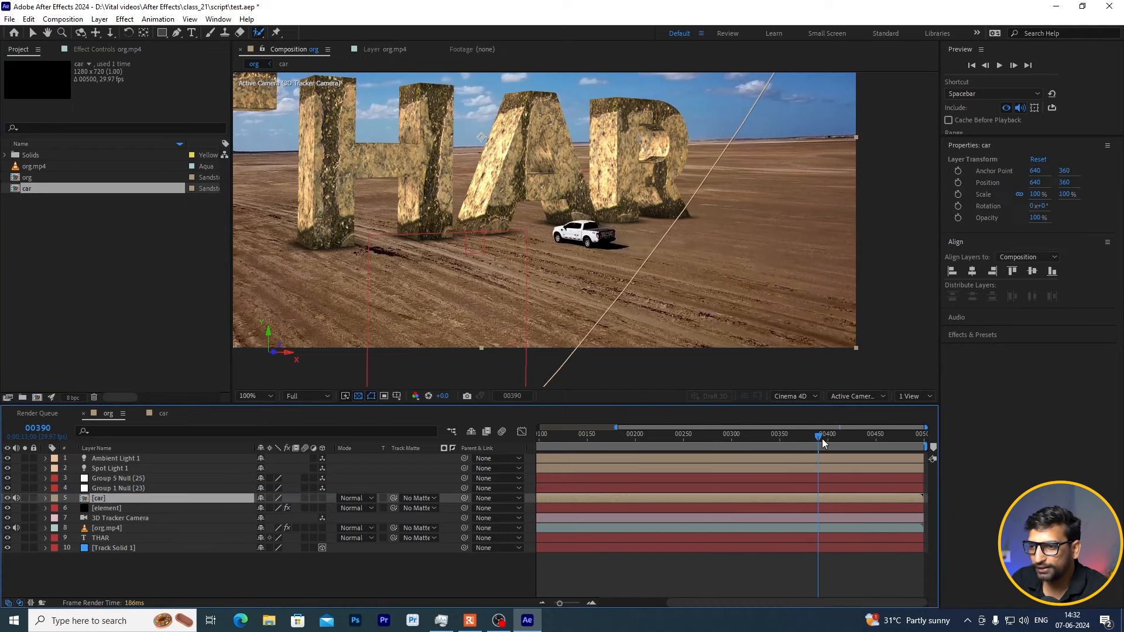
pyautogui.moveTo(822, 439); pyautogui.dragTo(841, 452)
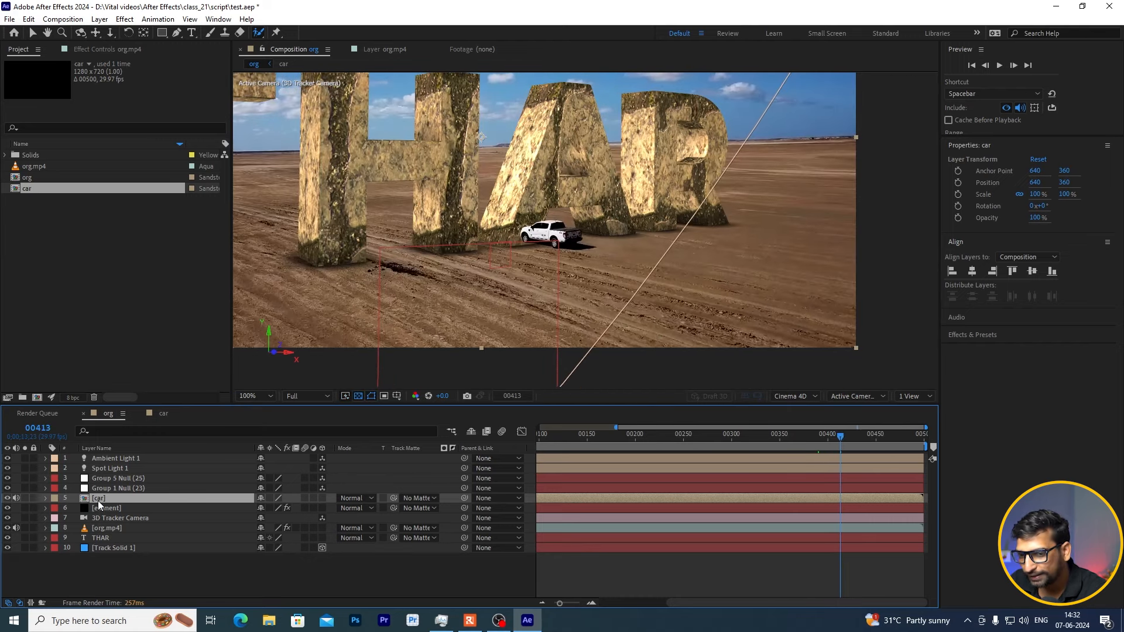
# Step: Draw a closed four-point mask on the car layer around the near leg of the letter A at frame 388
pyautogui.click(816, 436)
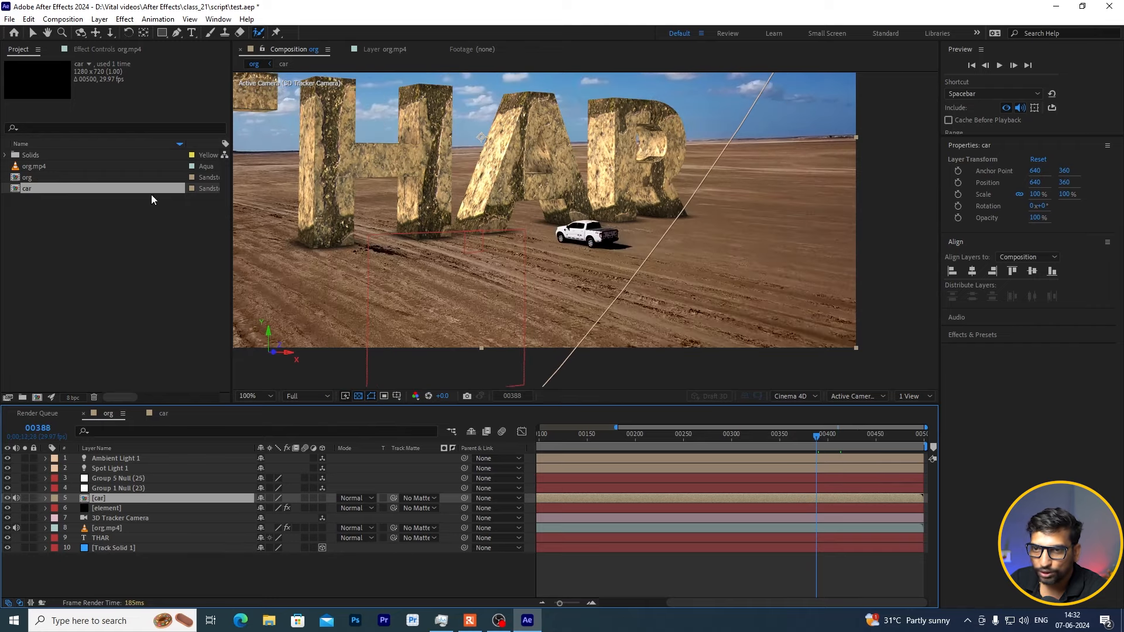
pyautogui.click(176, 32)
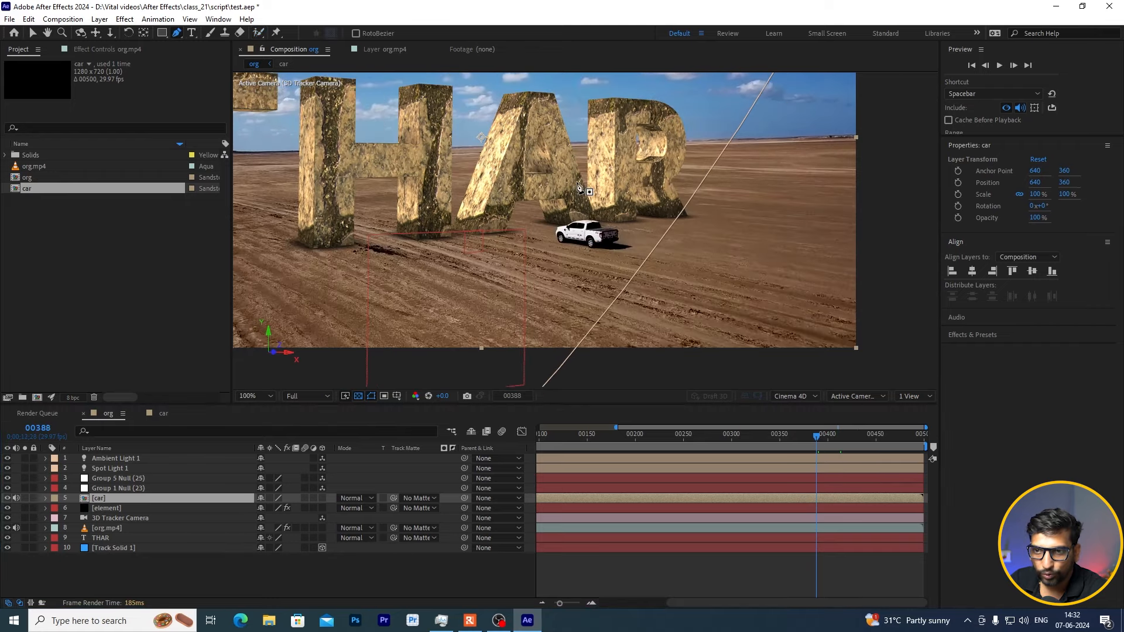
pyautogui.click(539, 142)
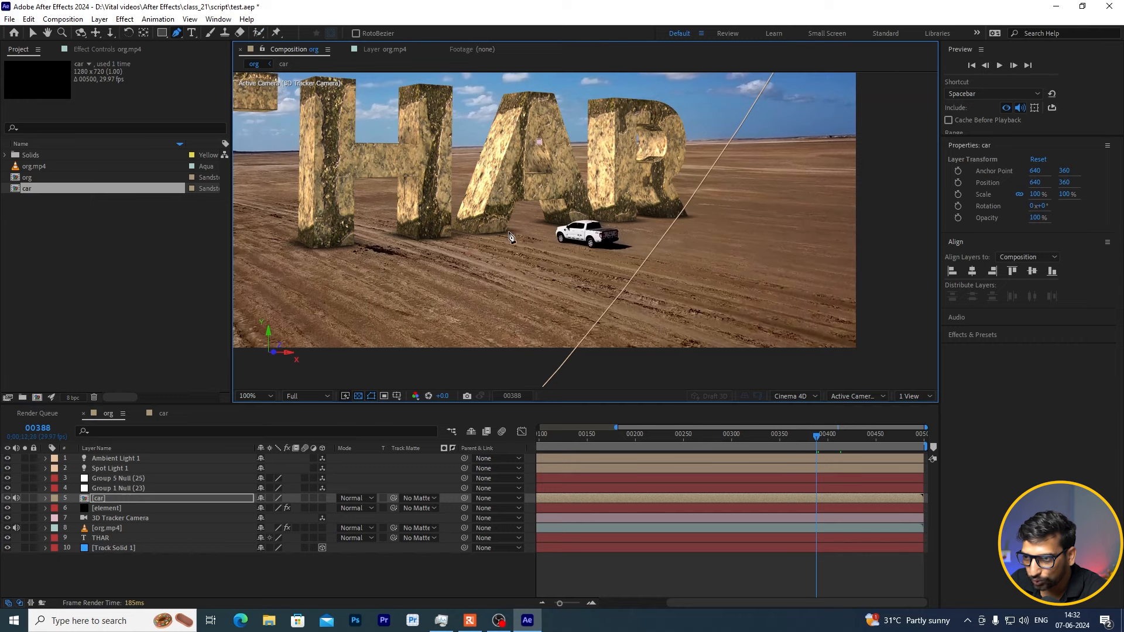
pyautogui.click(508, 235)
pyautogui.click(438, 242)
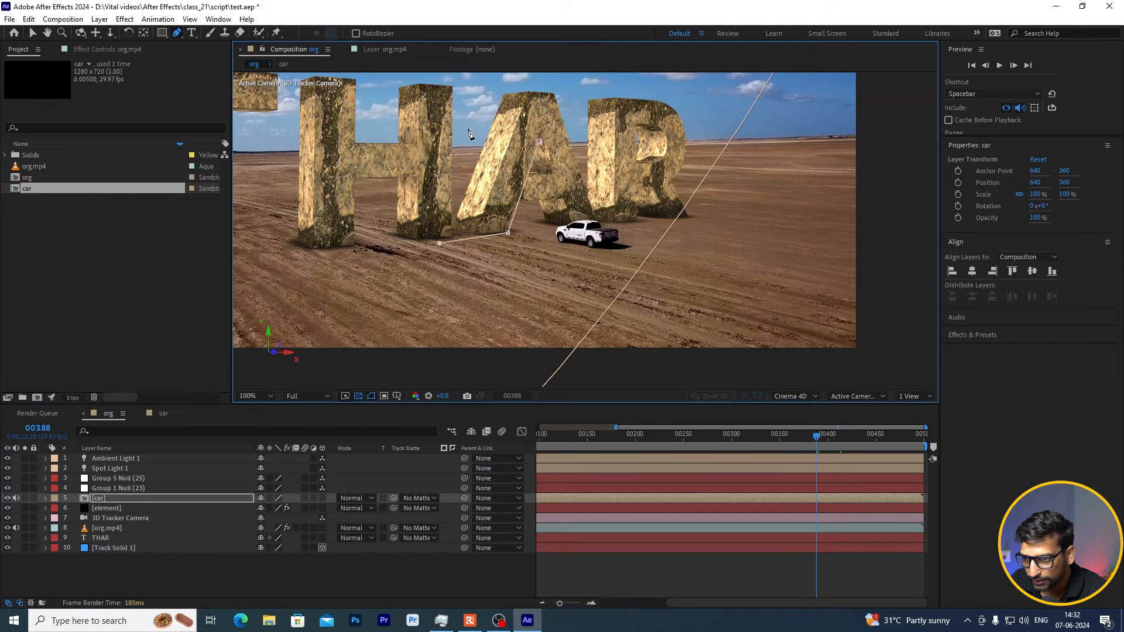
pyautogui.click(466, 124)
pyautogui.click(539, 142)
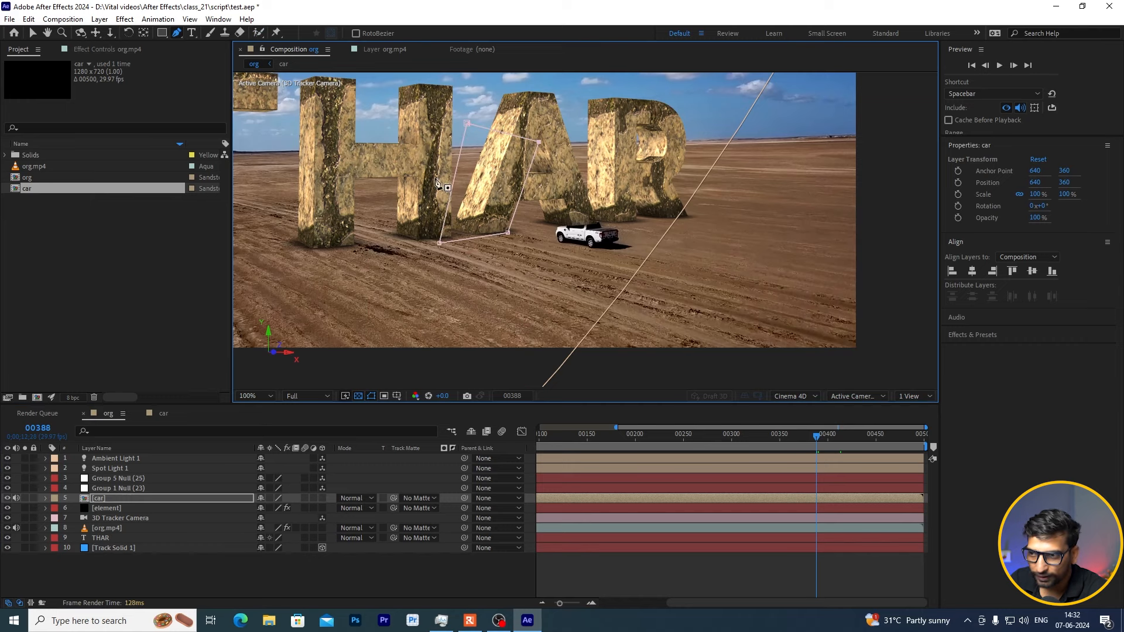
# Step: Set a Mask Path keyframe for the car layer's mask at frame 388
pyautogui.click(45, 498)
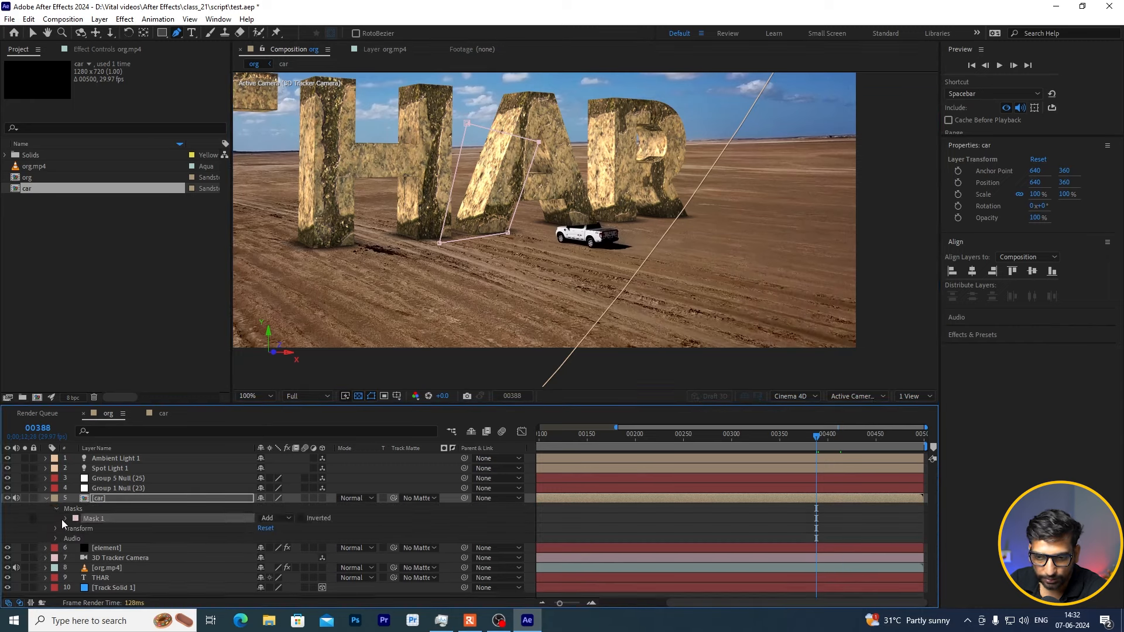
pyautogui.click(64, 519)
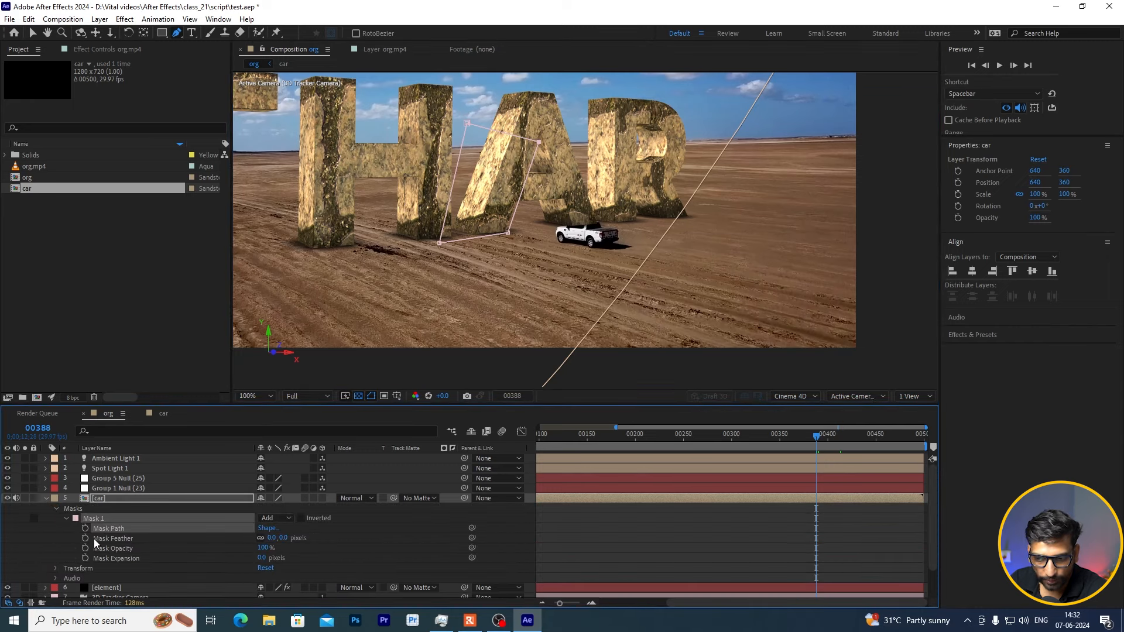
pyautogui.click(86, 529)
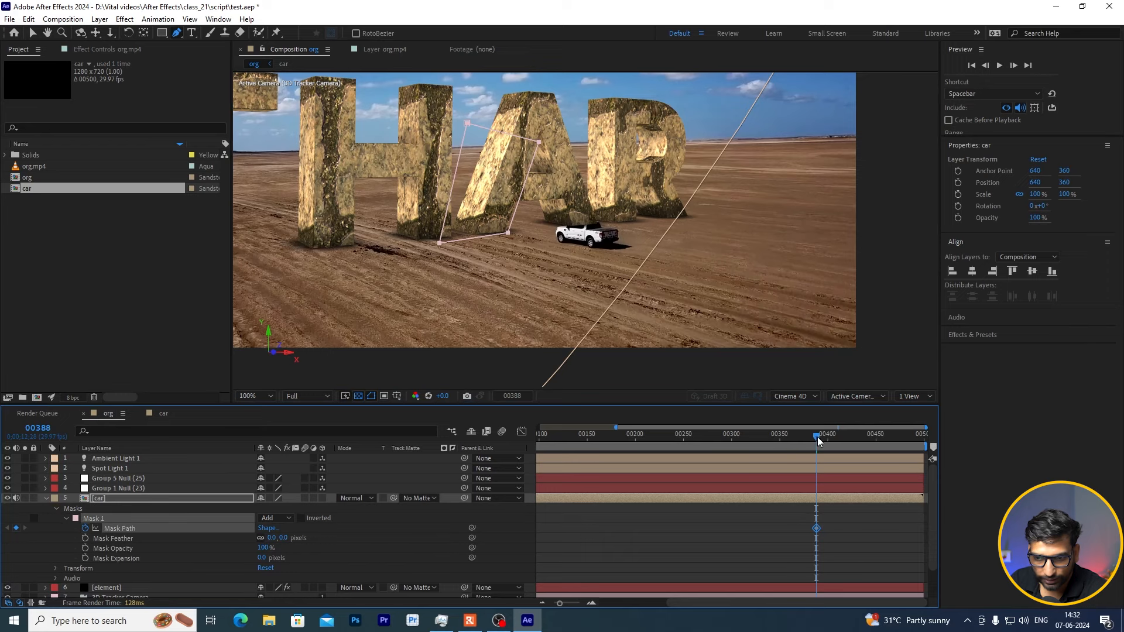
# Step: Move and reshape the car layer's mask at frame 429 so it encloses the truck between the H and the A
pyautogui.moveTo(817, 437); pyautogui.dragTo(856, 444)
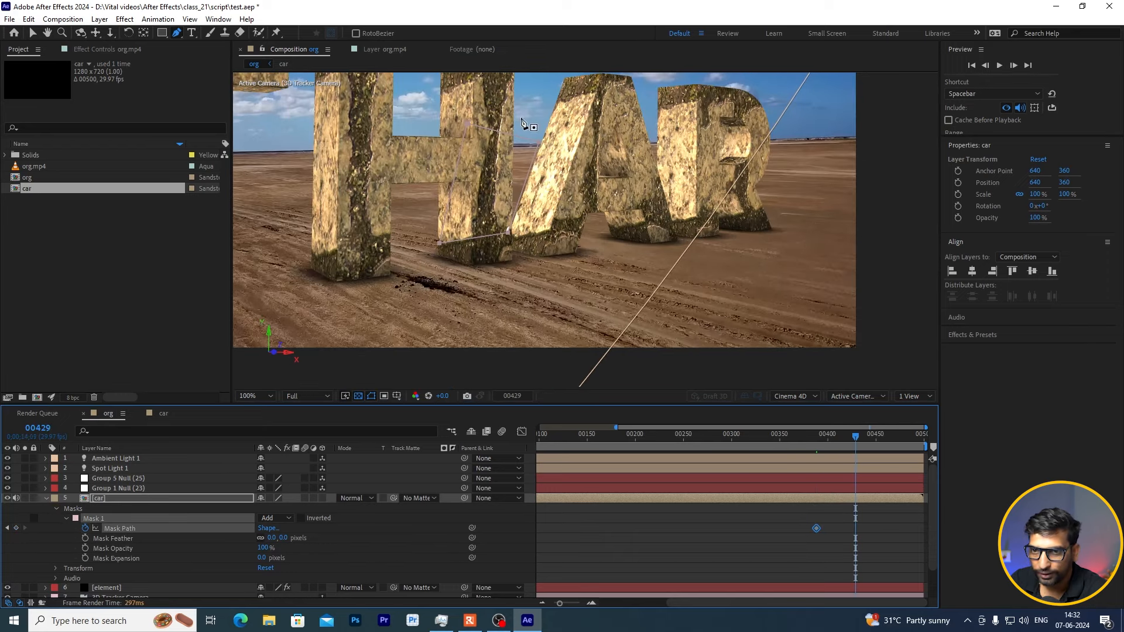
pyautogui.click(33, 33)
pyautogui.click(581, 136)
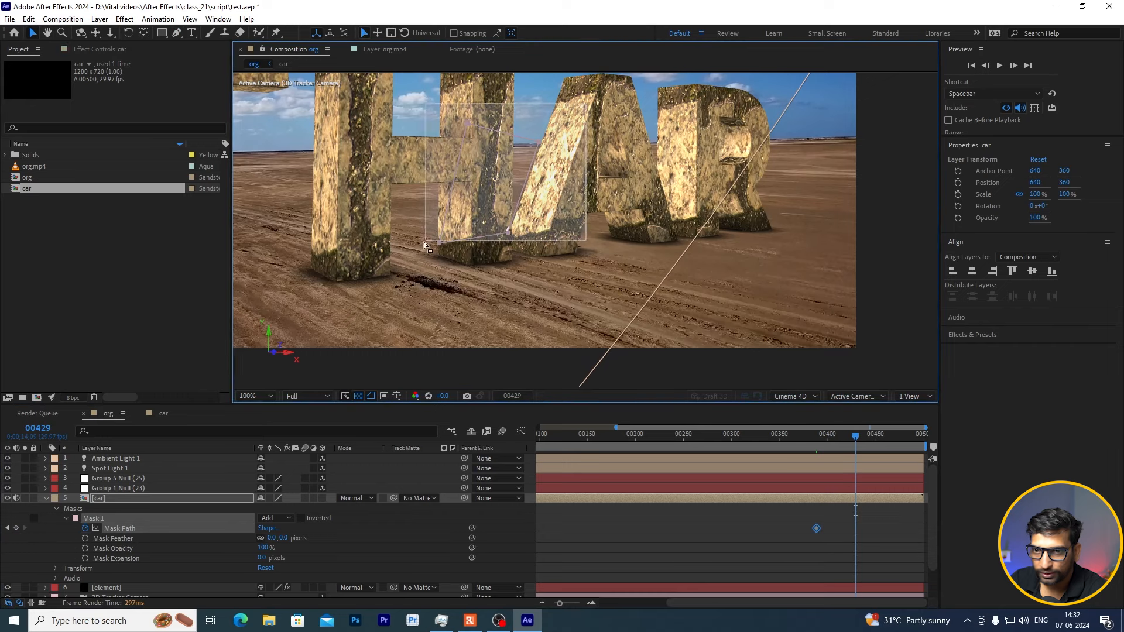
pyautogui.moveTo(508, 234); pyautogui.dragTo(570, 261)
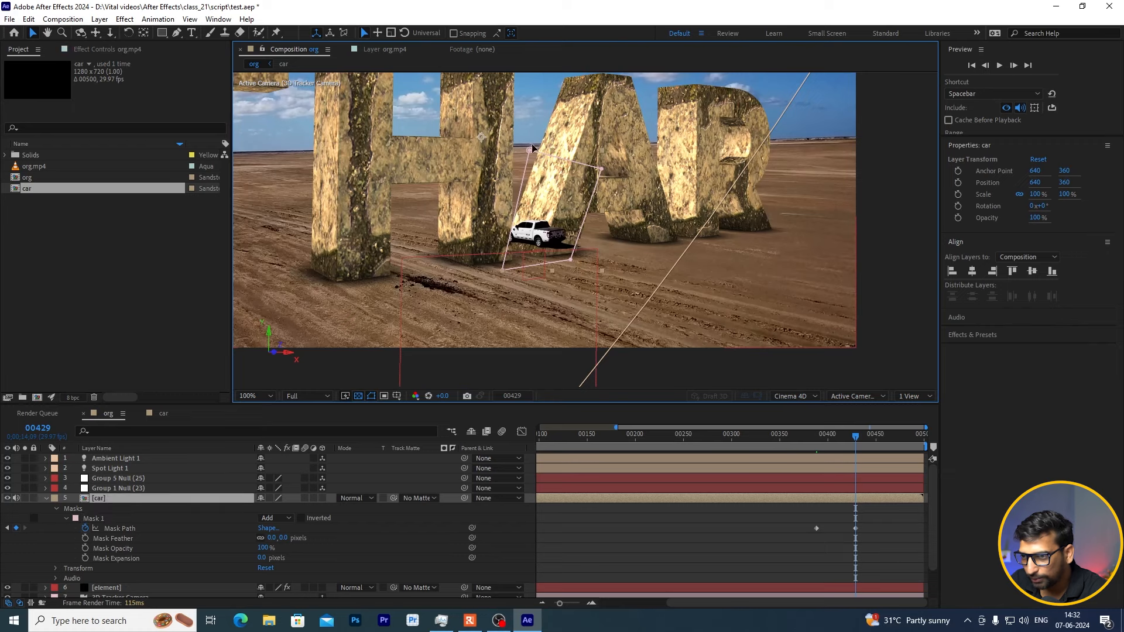
pyautogui.moveTo(529, 150); pyautogui.dragTo(493, 147)
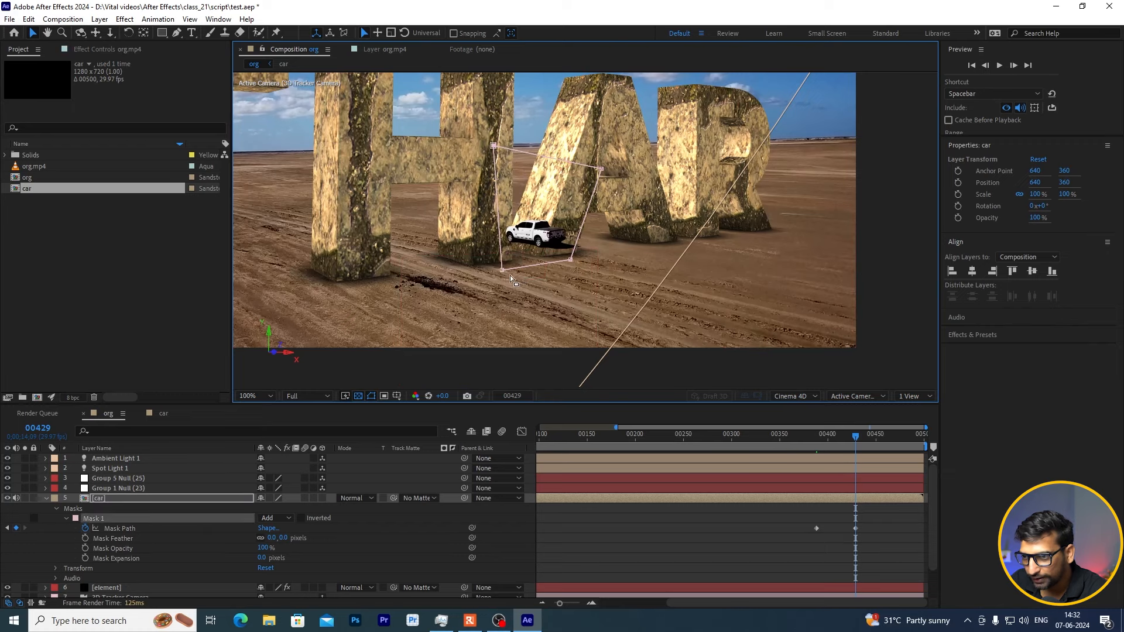
pyautogui.moveTo(502, 270); pyautogui.dragTo(433, 253)
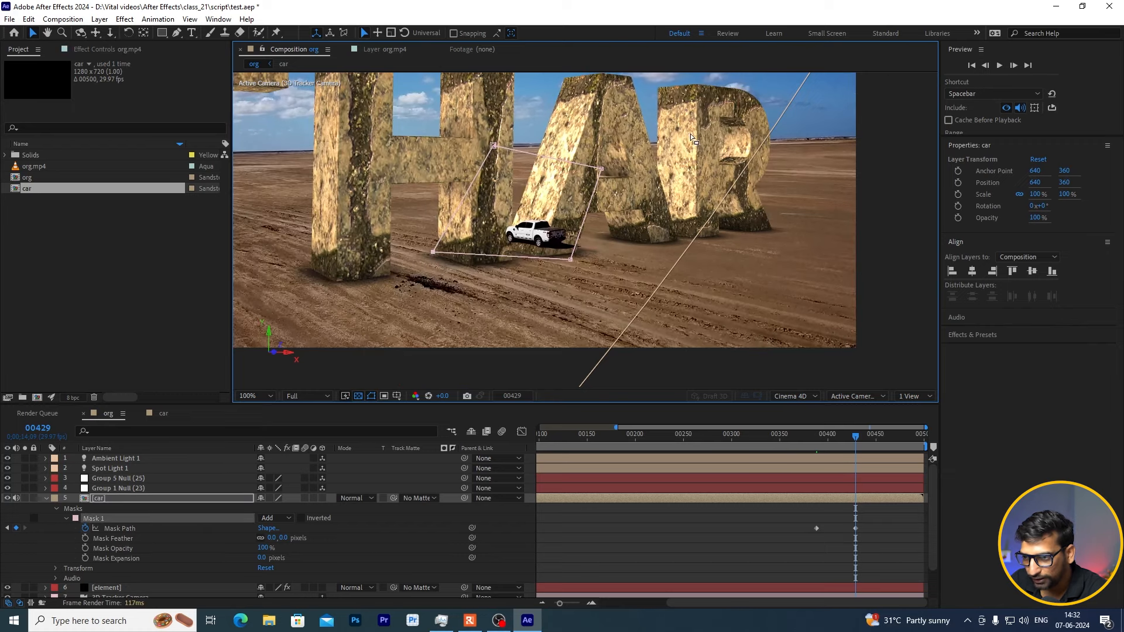
# Step: Reposition the car layer's mask at frame 457 over the near leg of the A, and at frame 490 to follow the letters' shift
pyautogui.moveTo(864, 442); pyautogui.dragTo(882, 439)
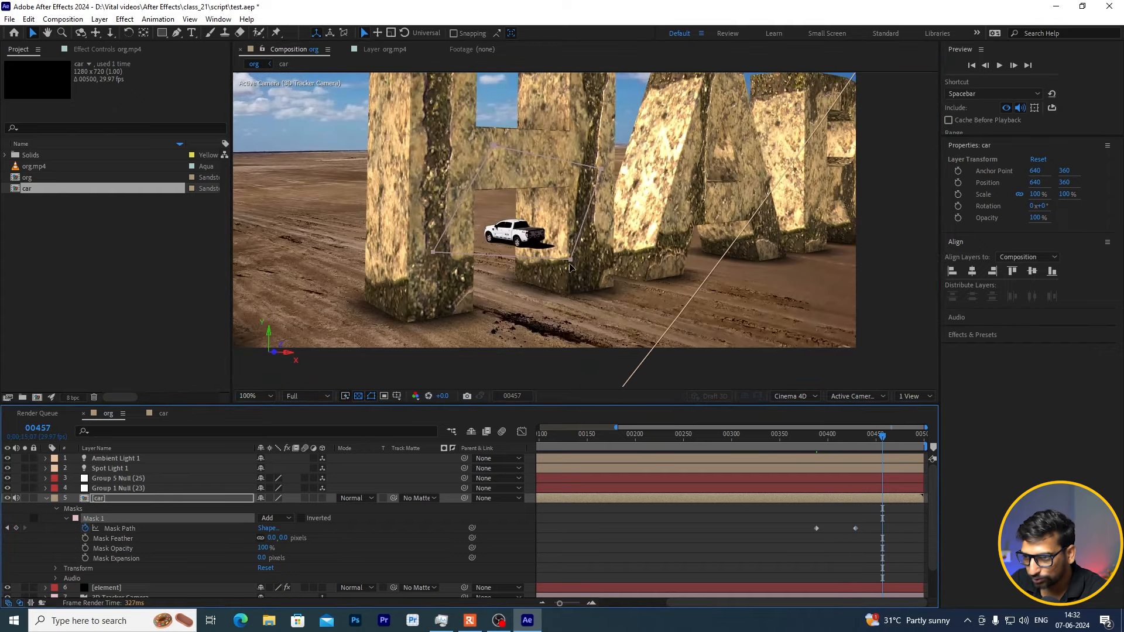
pyautogui.moveTo(571, 267); pyautogui.dragTo(675, 288)
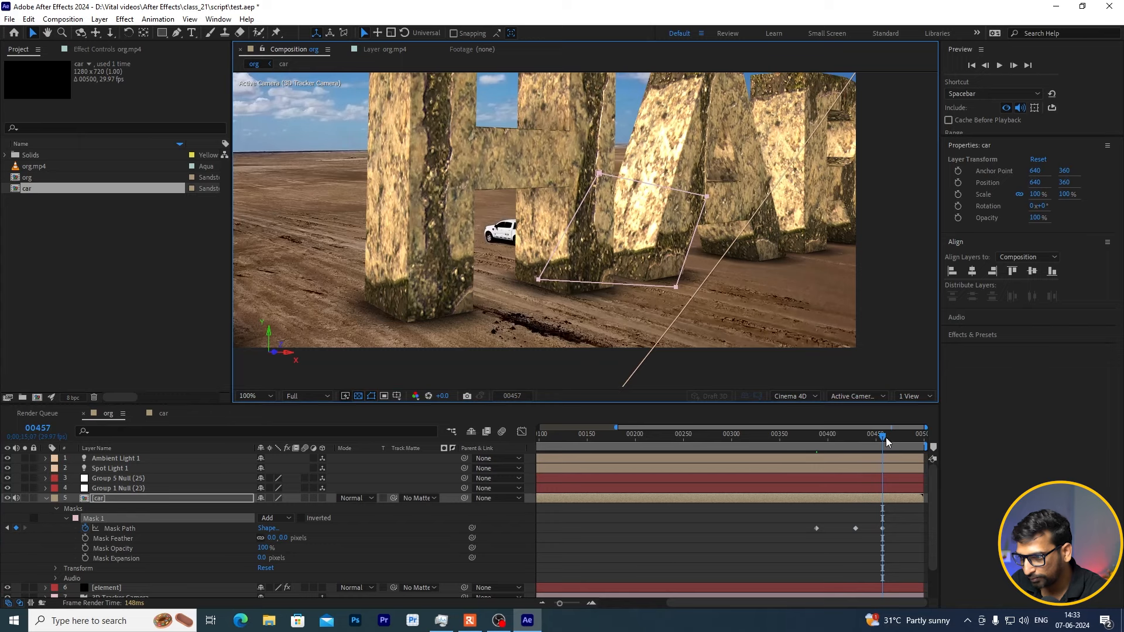
pyautogui.moveTo(887, 442); pyautogui.dragTo(915, 440)
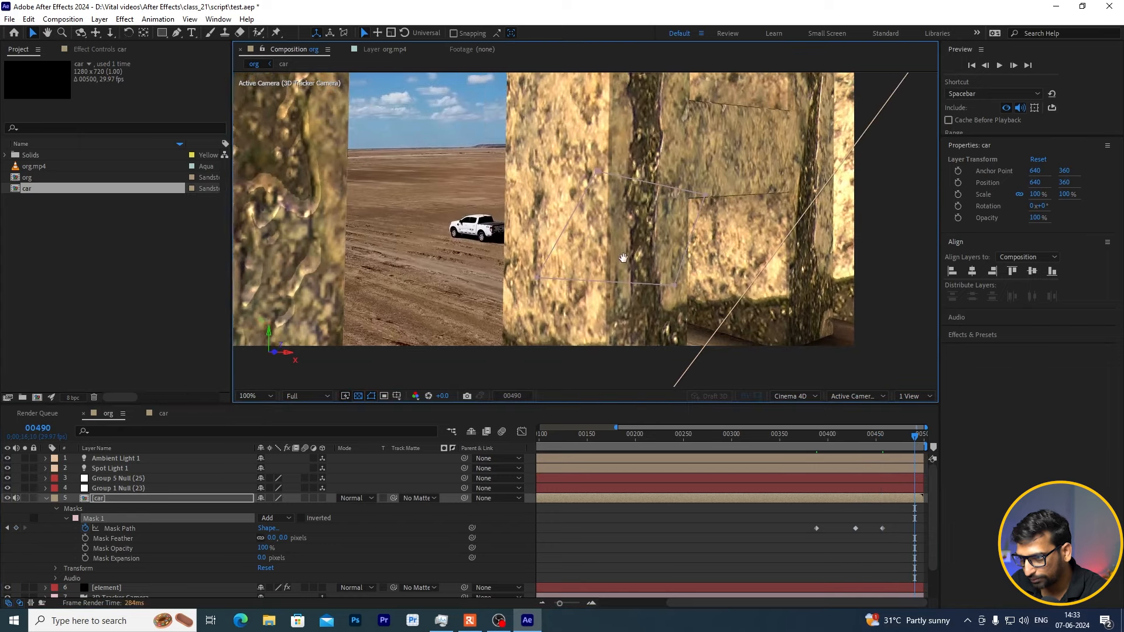
pyautogui.moveTo(623, 258); pyautogui.dragTo(502, 200)
pyautogui.moveTo(554, 230); pyautogui.dragTo(710, 286)
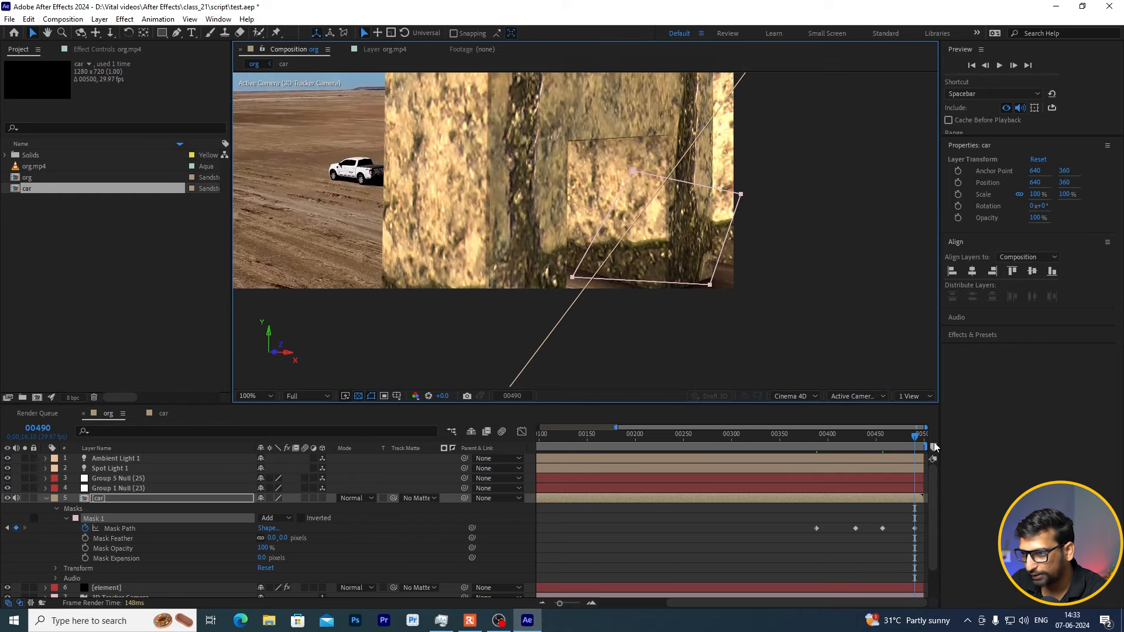
# Step: Set the mode of the car layer's mask to Subtract and collapse the layer's properties
pyautogui.moveTo(917, 441); pyautogui.dragTo(843, 441)
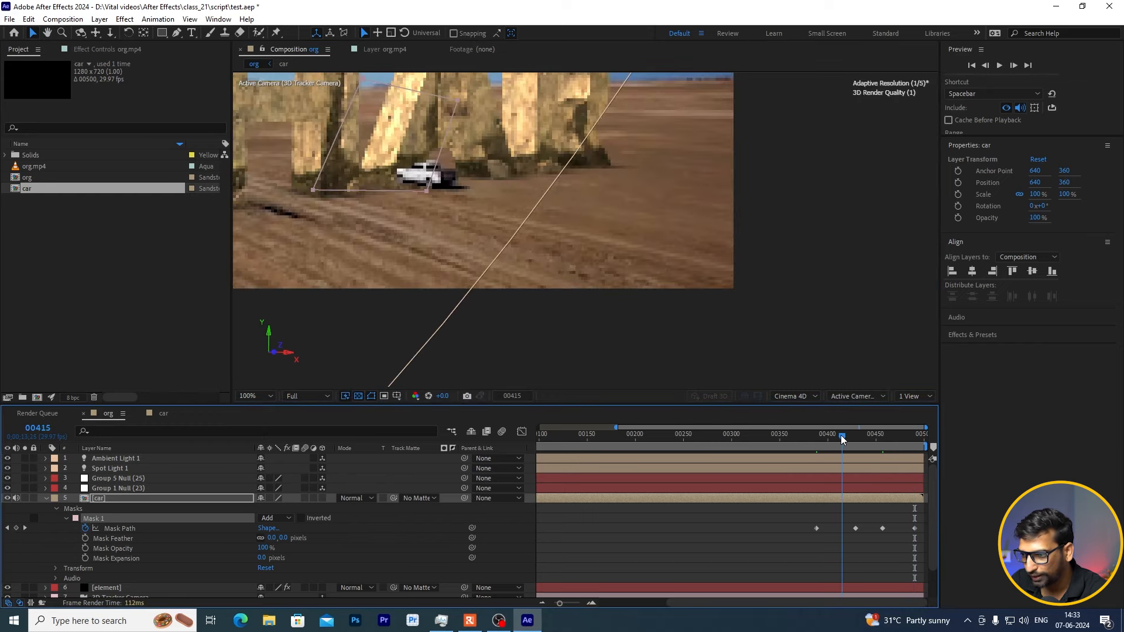
pyautogui.scroll(1, 434, 171)
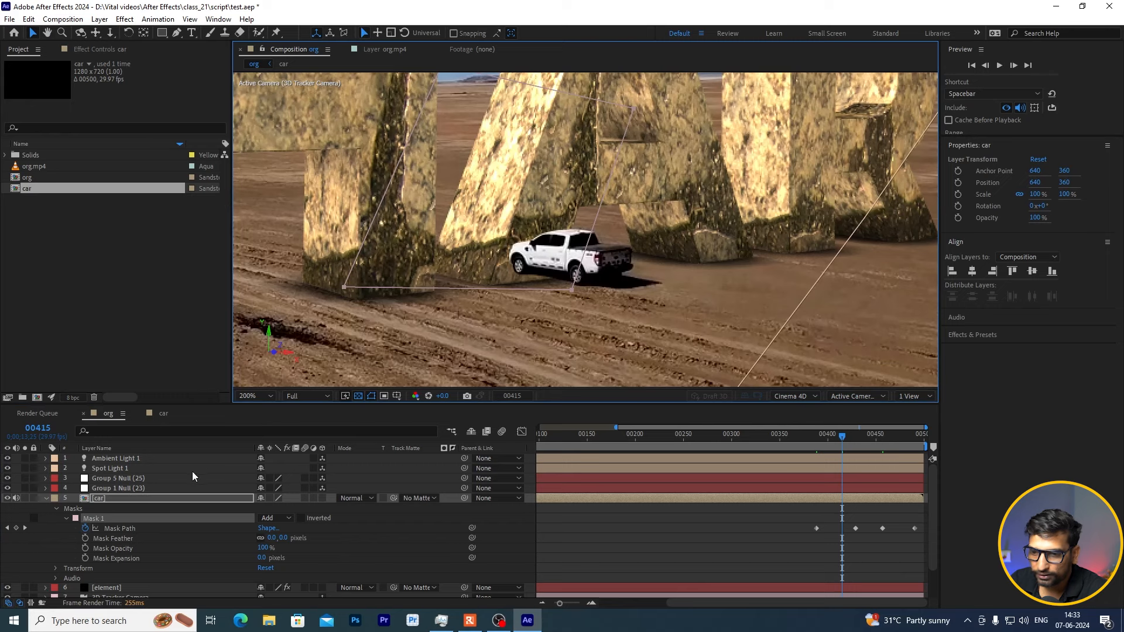
pyautogui.click(272, 518)
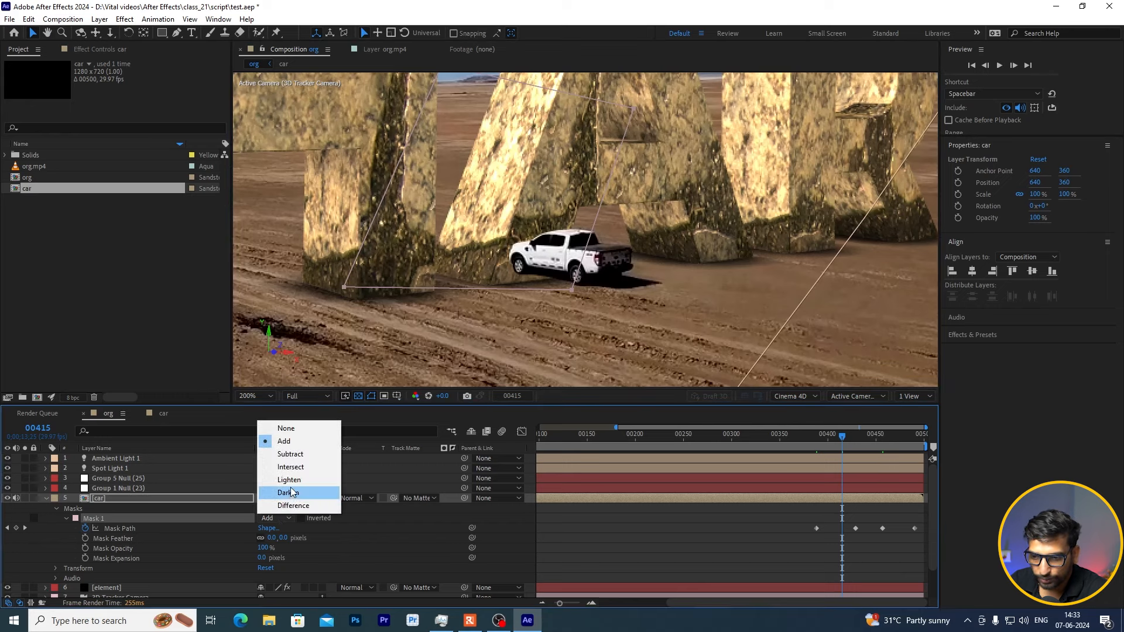
pyautogui.click(290, 455)
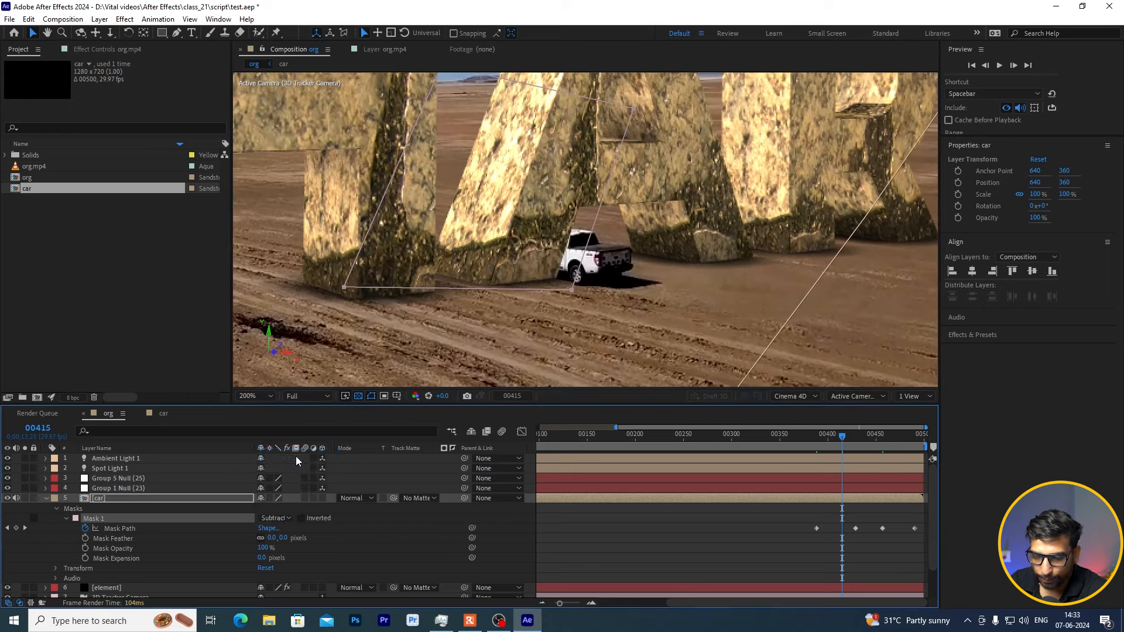
pyautogui.click(46, 498)
pyautogui.click(45, 499)
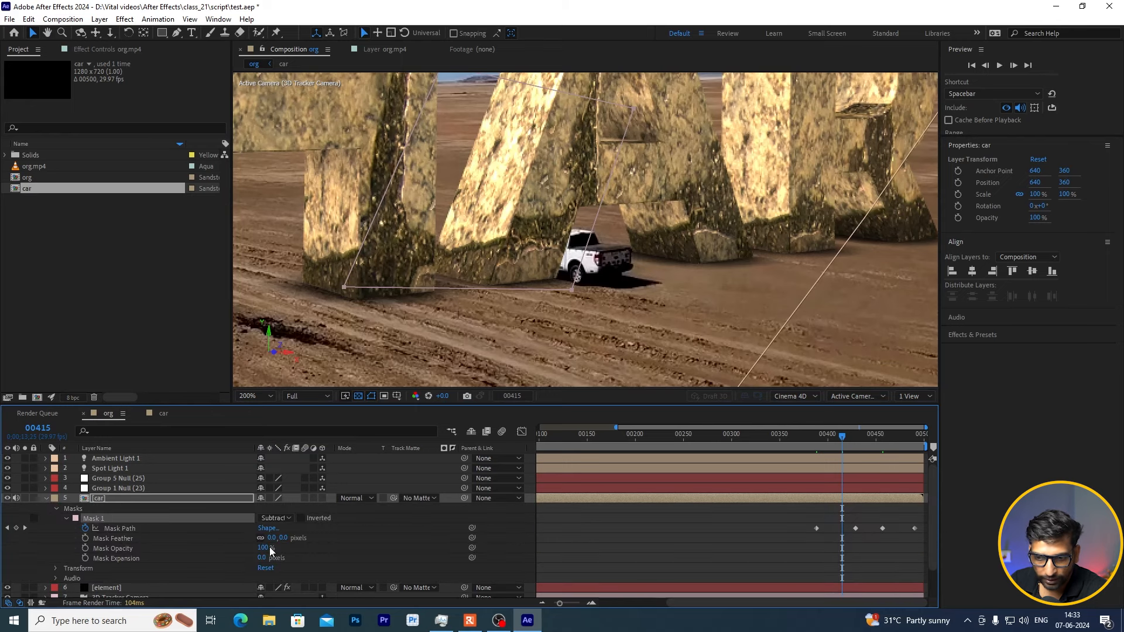
pyautogui.click(282, 538)
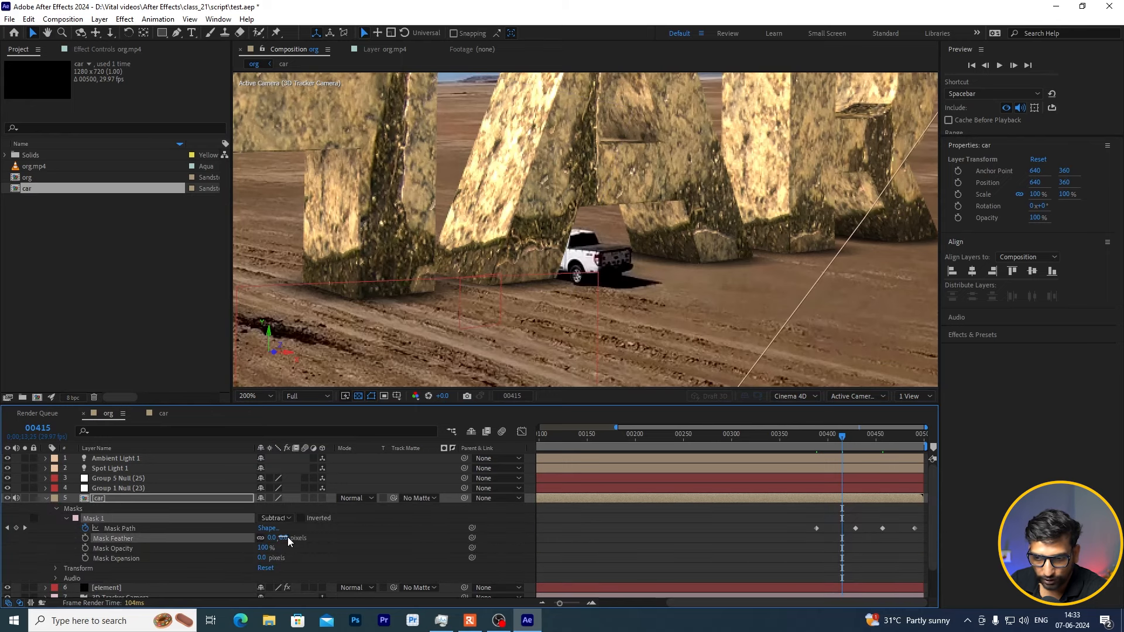
pyautogui.click(46, 498)
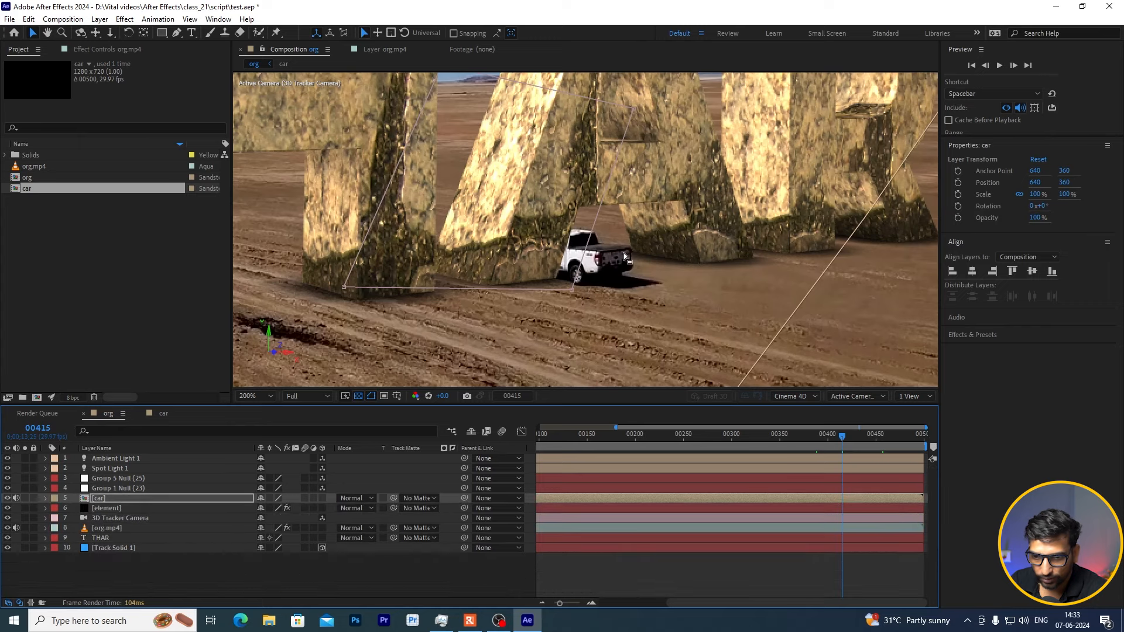
# Step: Check how the truck passes behind the letter A between frames 405 and 445
pyautogui.scroll(-4, 623, 252)
pyautogui.moveTo(623, 256); pyautogui.dragTo(637, 282)
pyautogui.click(425, 567)
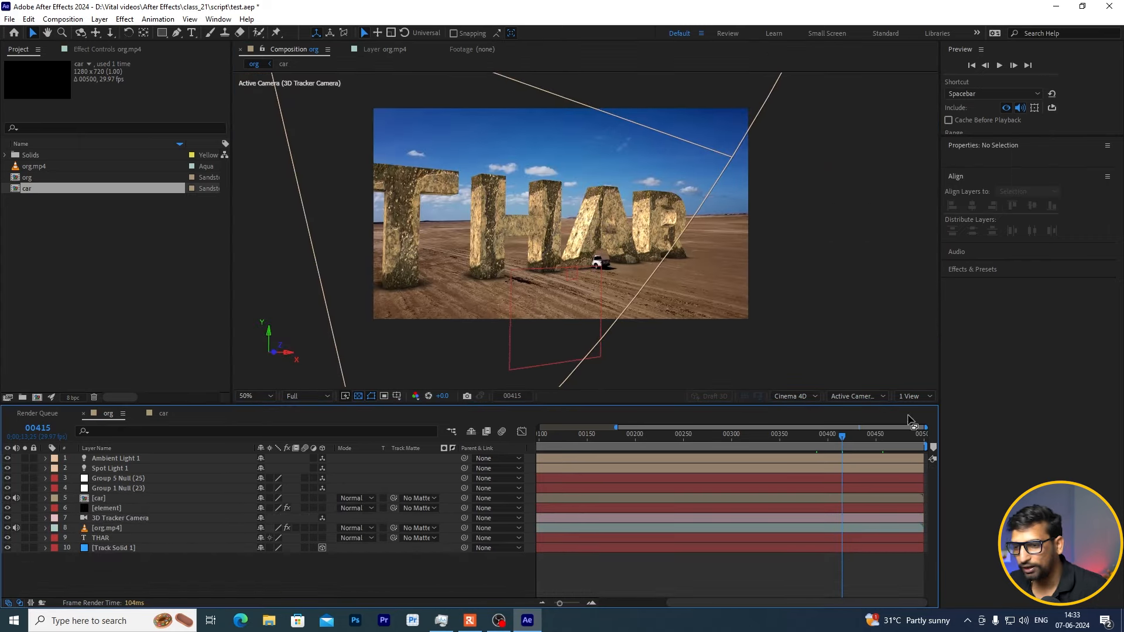
pyautogui.moveTo(846, 437); pyautogui.dragTo(872, 451)
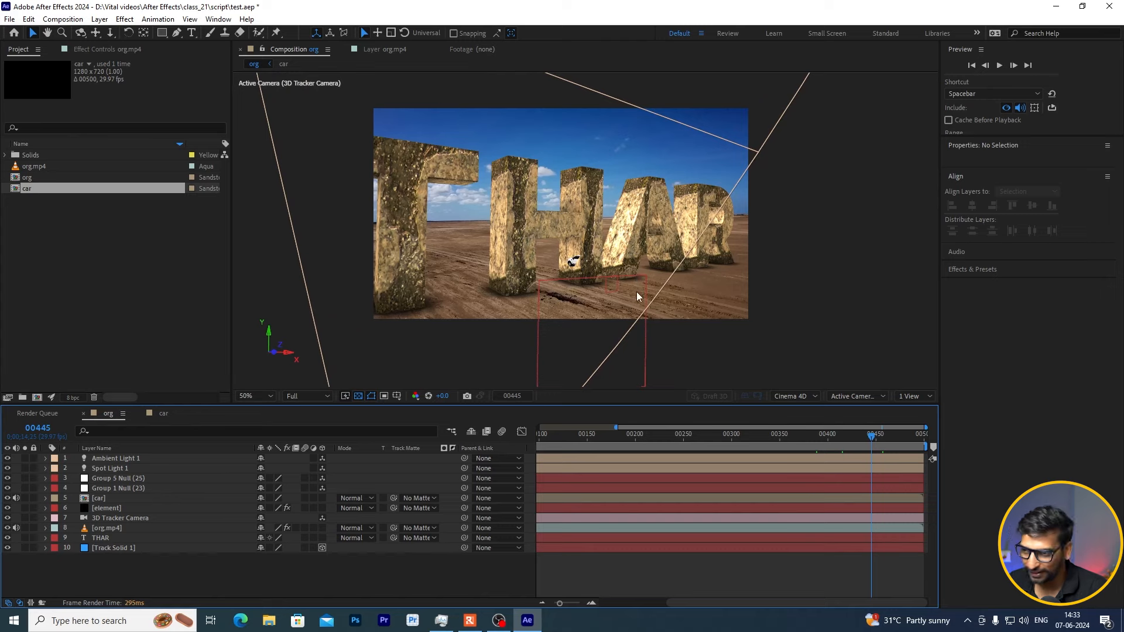
pyautogui.moveTo(868, 438); pyautogui.dragTo(855, 439)
pyautogui.scroll(2, 614, 309)
pyautogui.click(833, 442)
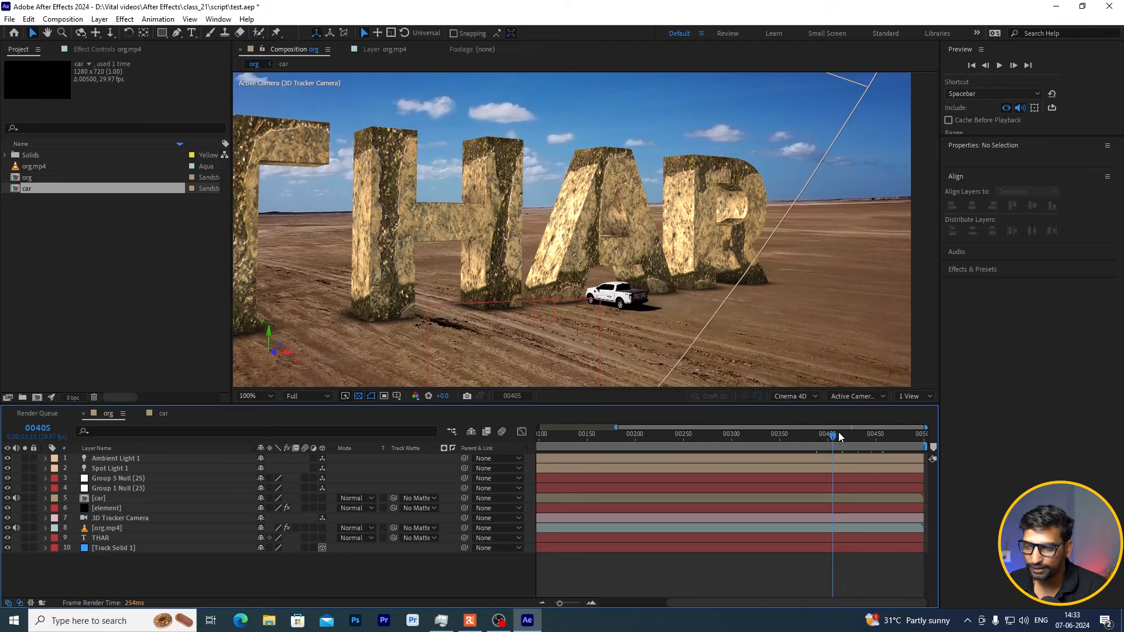
pyautogui.moveTo(838, 433); pyautogui.dragTo(834, 432)
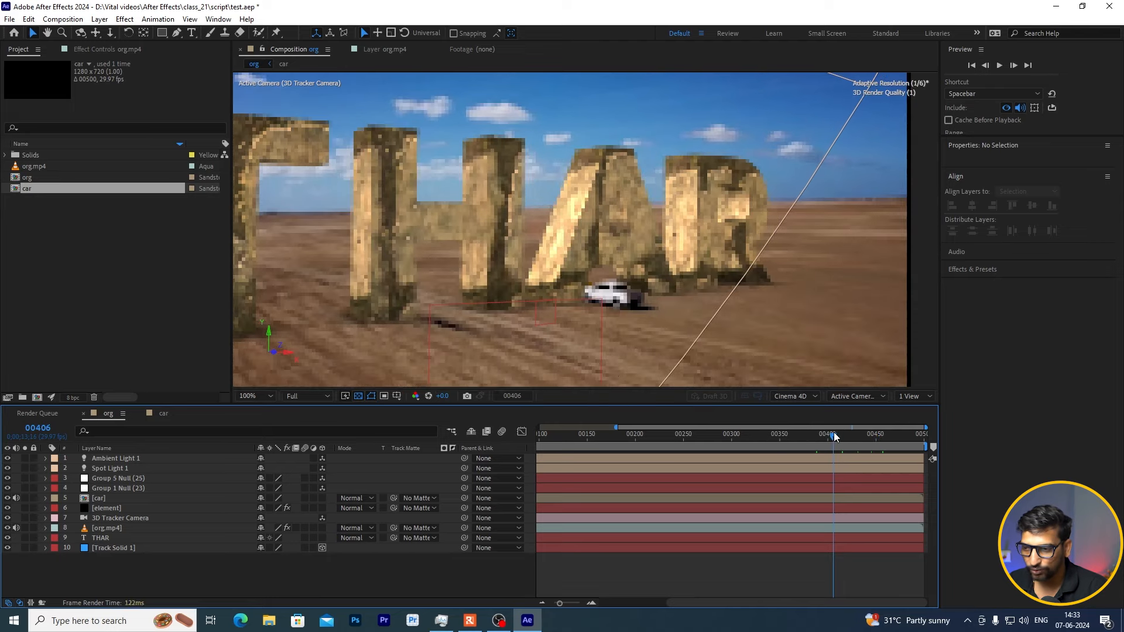
pyautogui.scroll(-2, 567, 182)
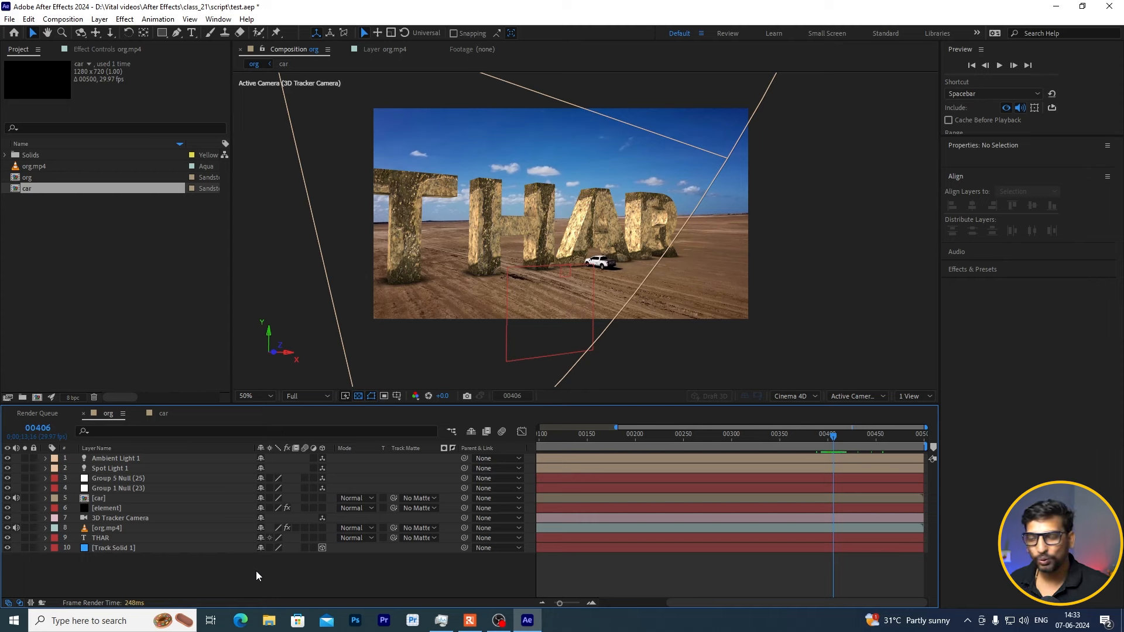
pyautogui.scroll(4, 571, 160)
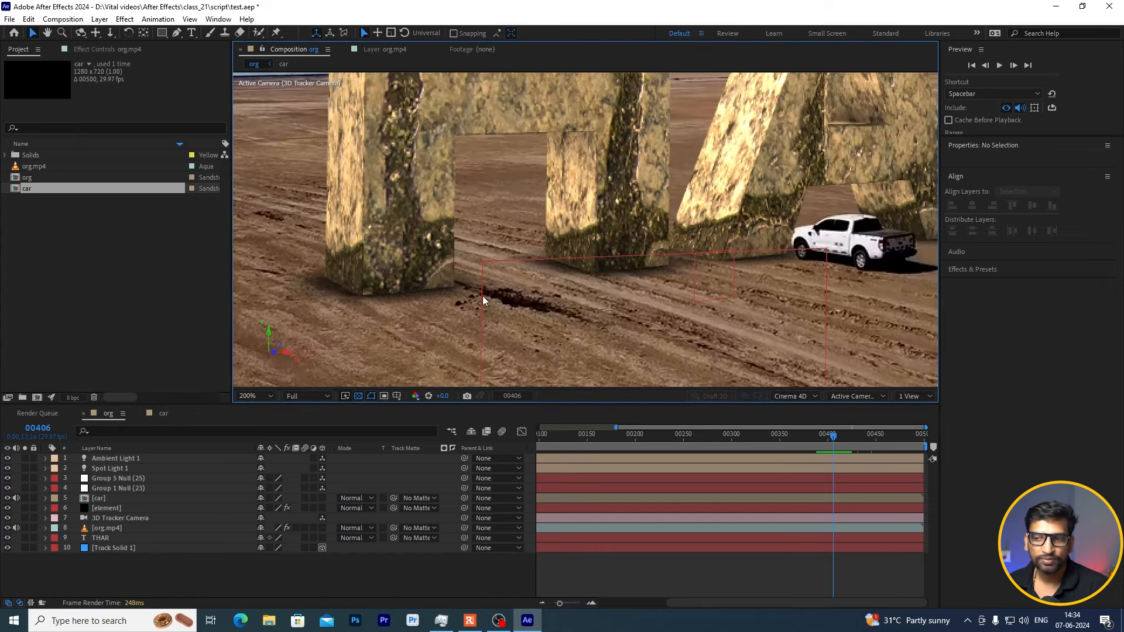
# Step: Import smoke.mov from the footage folder and add it to the org composition between the car and element layers
pyautogui.doubleClick(12, 248)
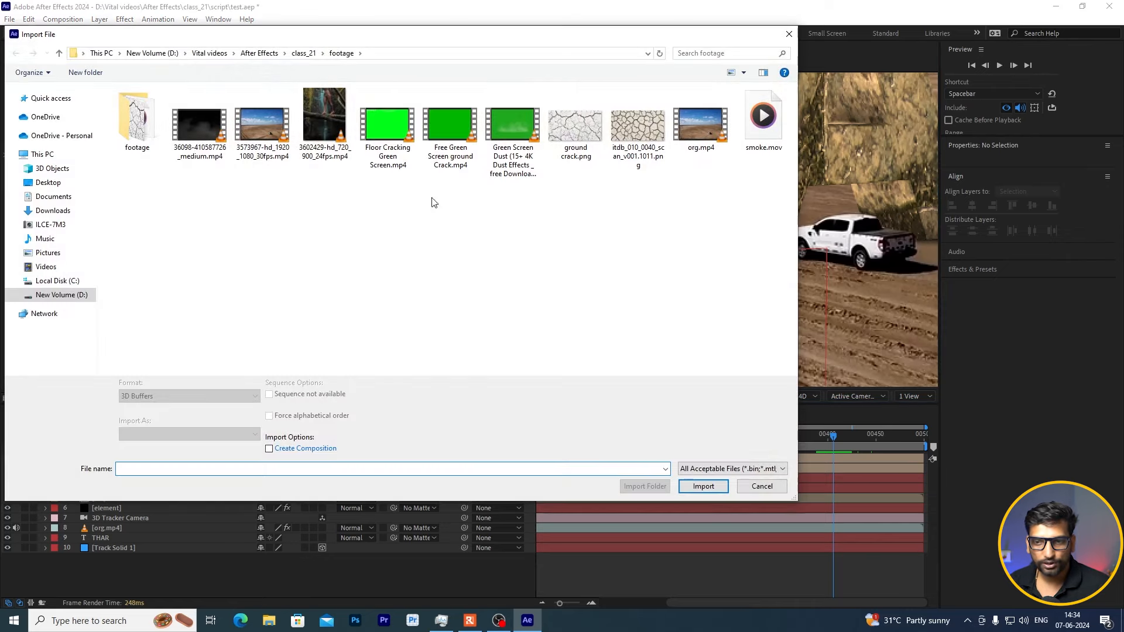
pyautogui.click(761, 132)
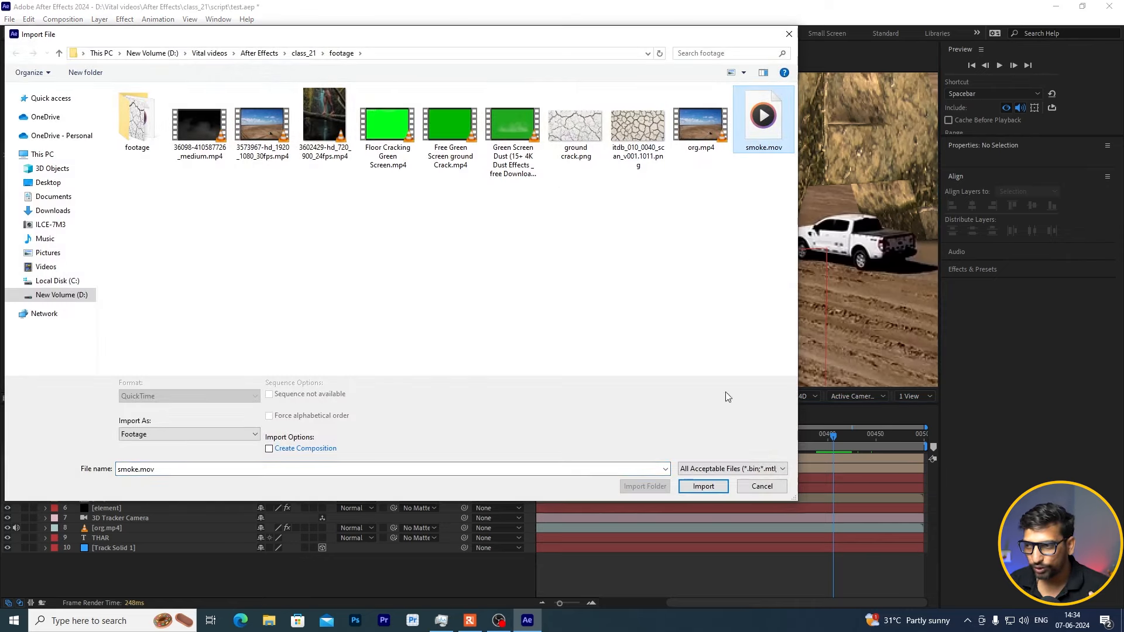
pyautogui.click(704, 489)
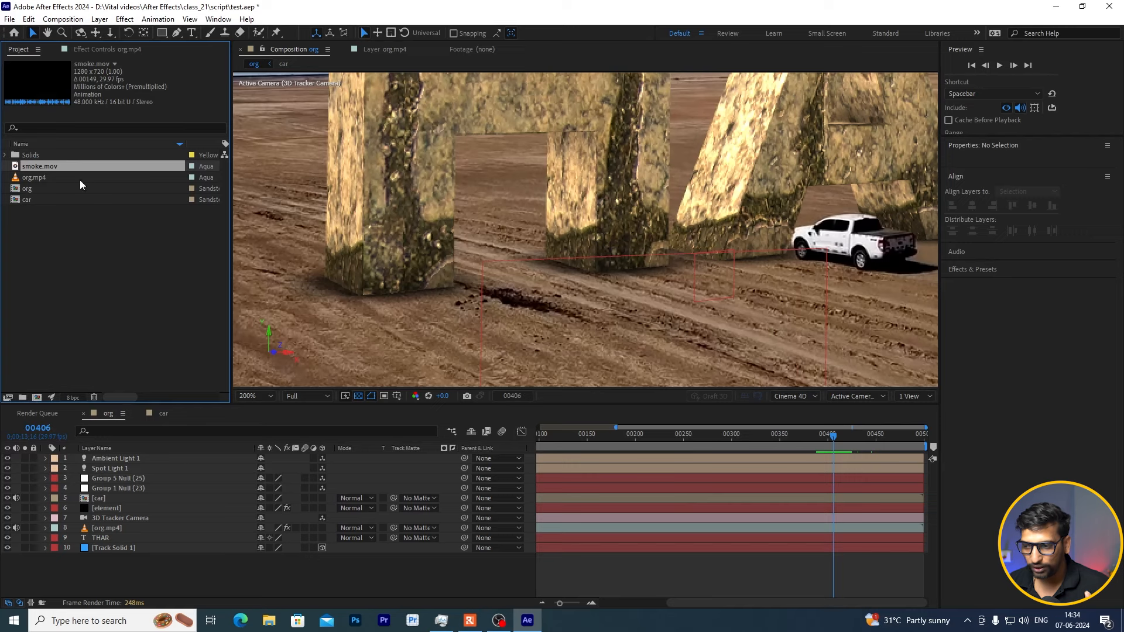
pyautogui.moveTo(58, 167); pyautogui.dragTo(135, 506)
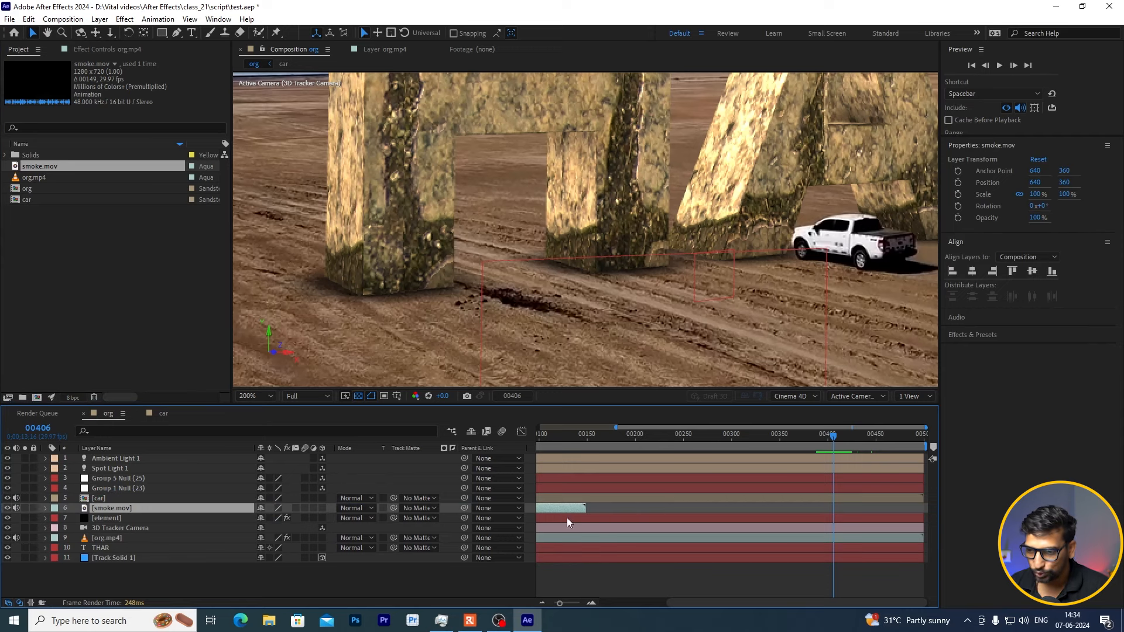
# Step: Shift the smoke.mov layer to start at about frame 238 and check the smoke between frames 249 and 303
pyautogui.moveTo(560, 507); pyautogui.dragTo(789, 505)
pyautogui.scroll(-2, 482, 186)
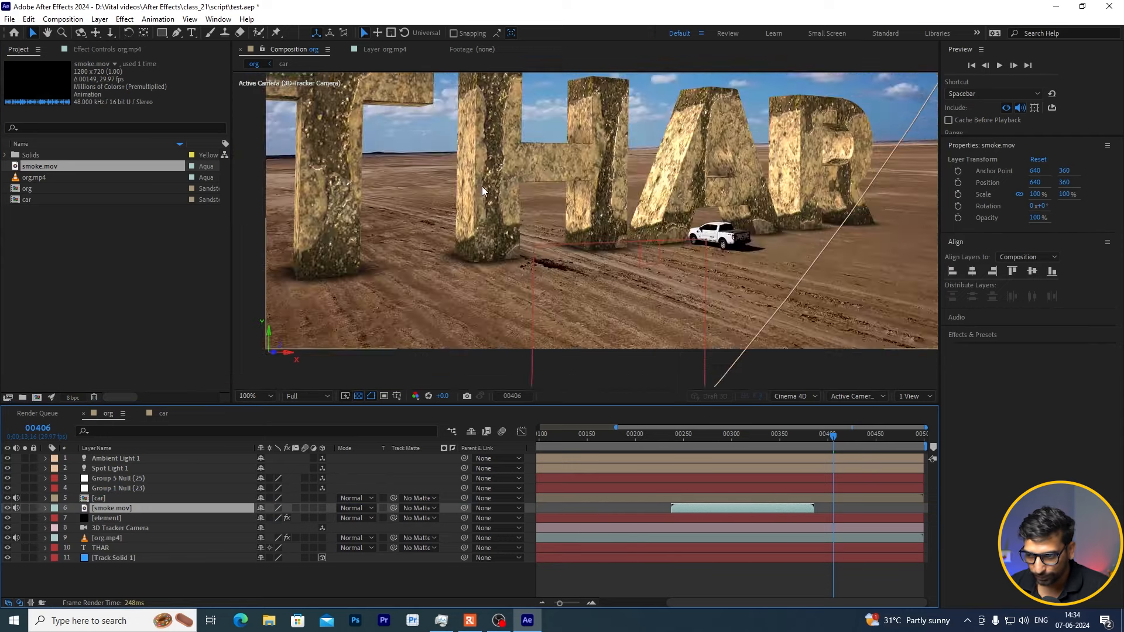
pyautogui.scroll(-2, 482, 191)
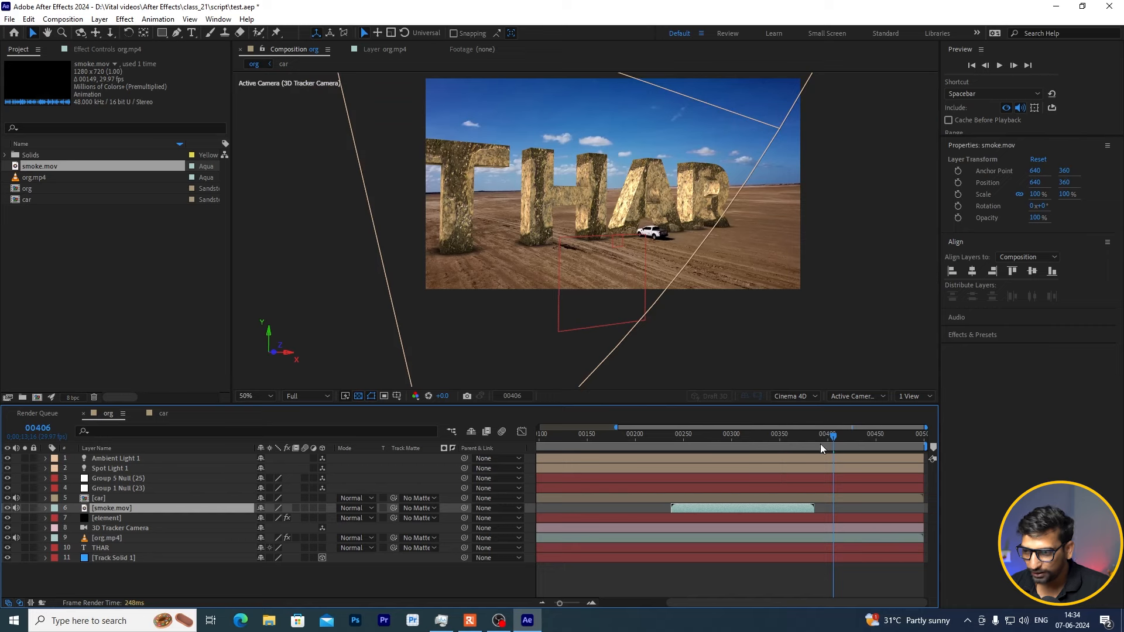
pyautogui.moveTo(833, 439); pyautogui.dragTo(734, 440)
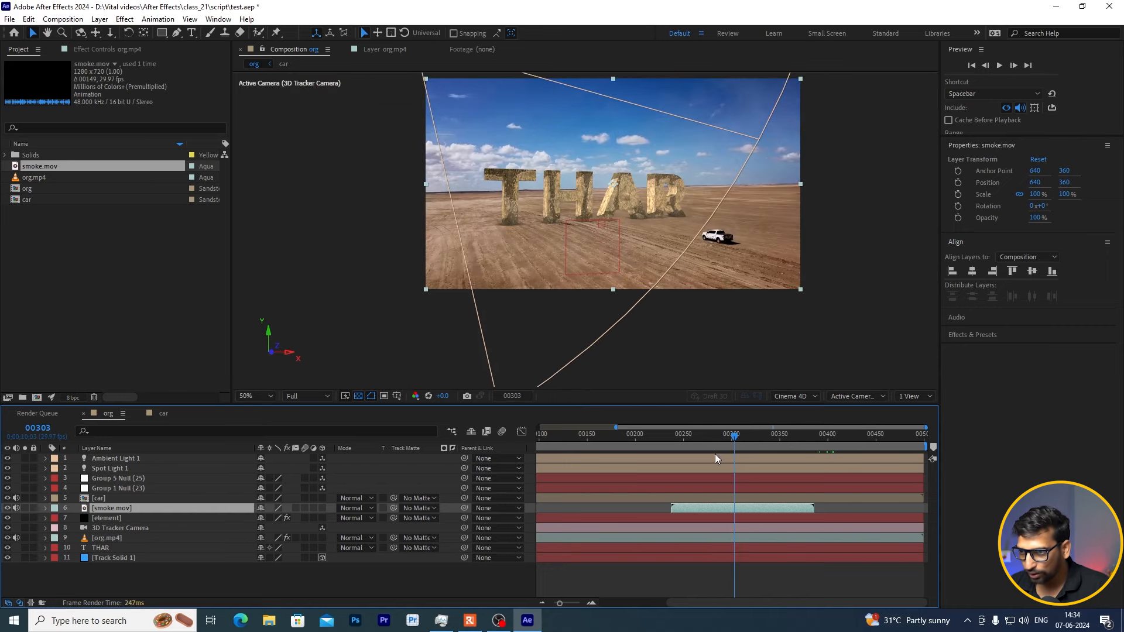
pyautogui.click(682, 438)
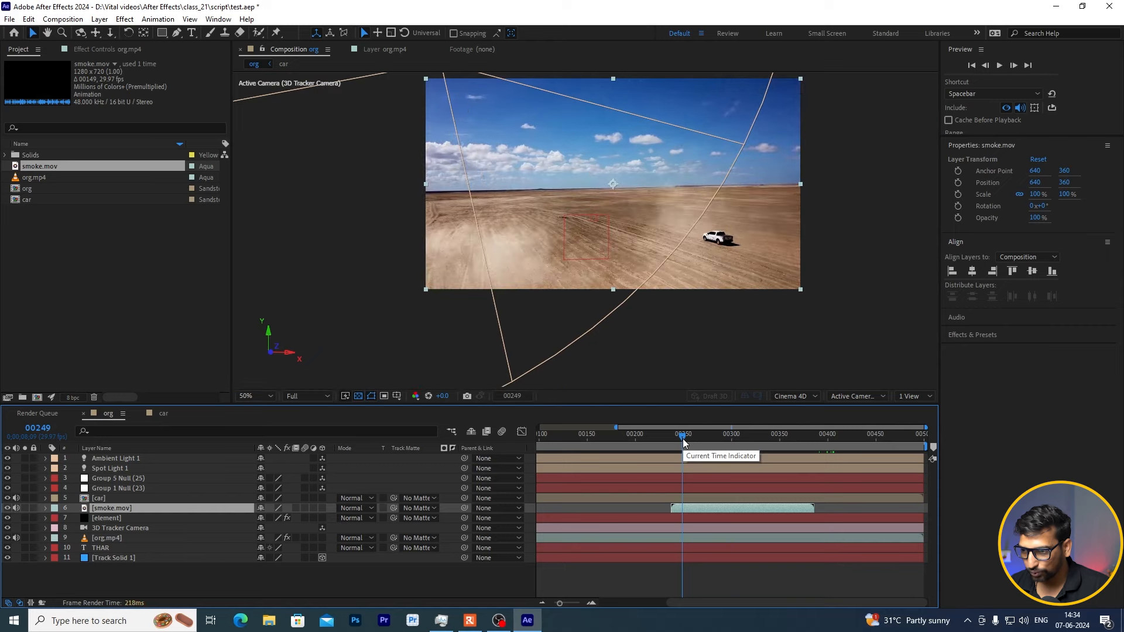
pyautogui.moveTo(682, 438); pyautogui.dragTo(732, 438)
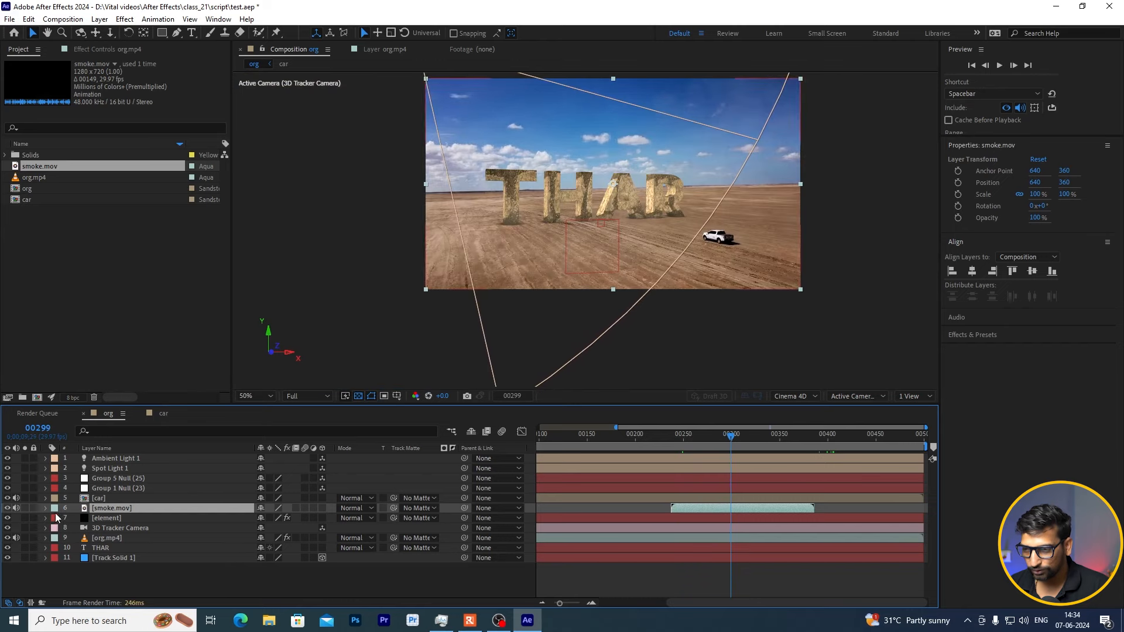
# Step: Hide the smoke.mov layer and go to frame 261, where the letter R comes down to the ground
pyautogui.click(7, 508)
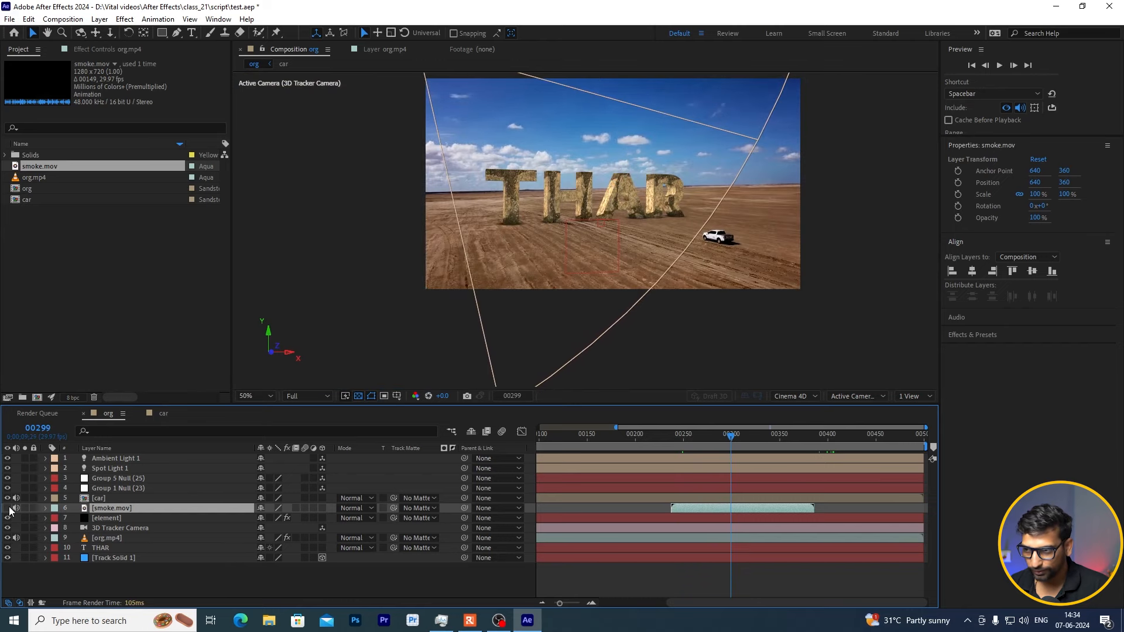
pyautogui.press('.')
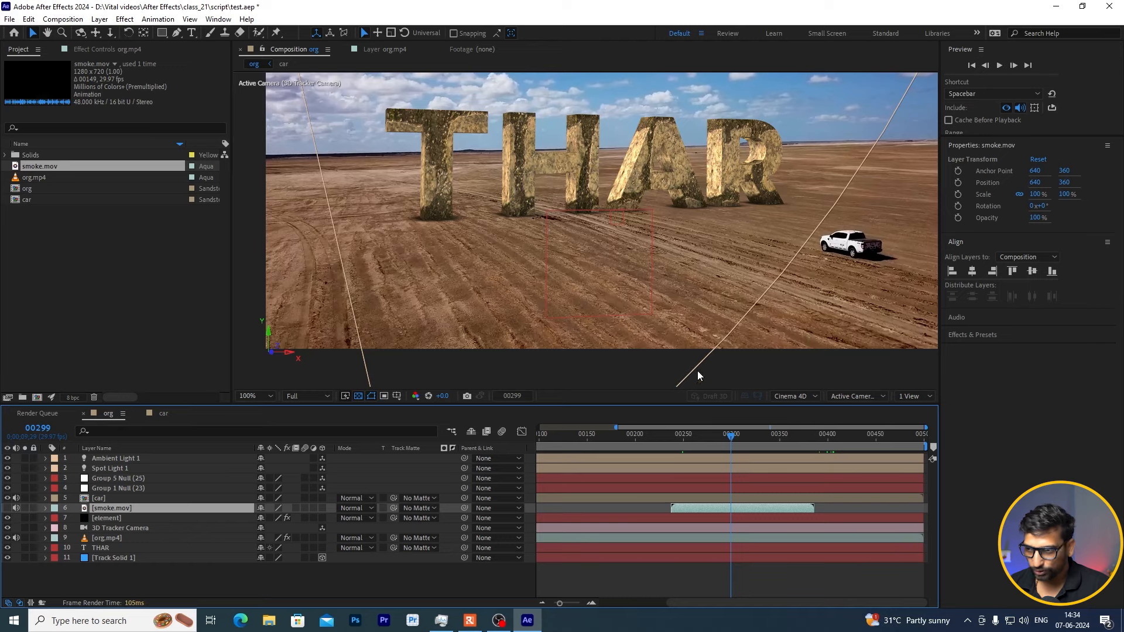
pyautogui.moveTo(715, 436); pyautogui.dragTo(693, 436)
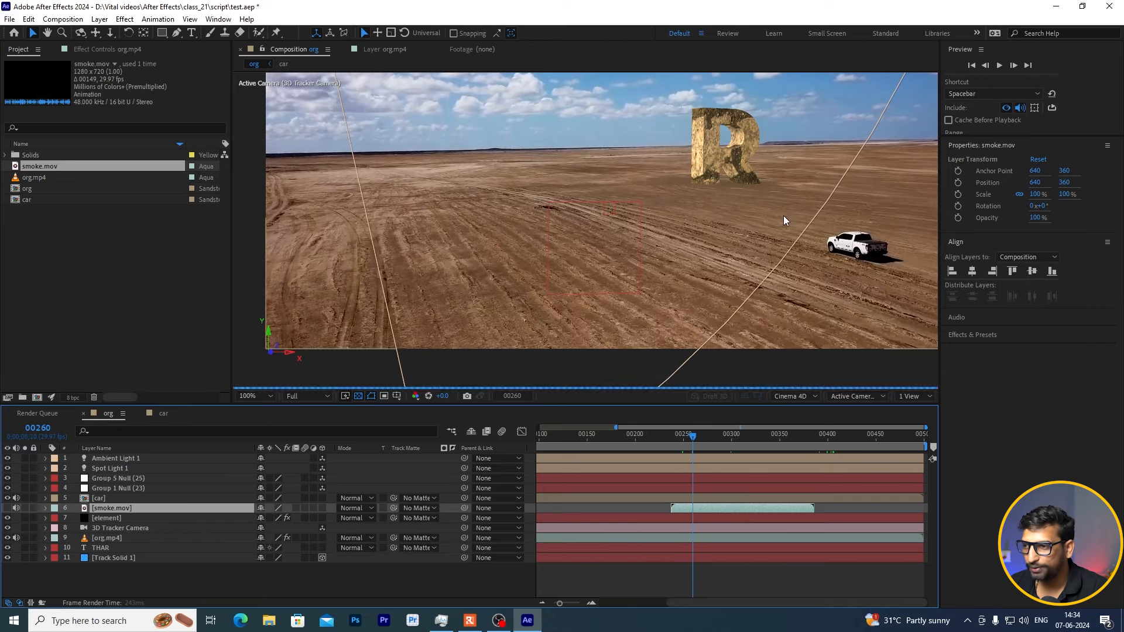
pyautogui.press('pageup')
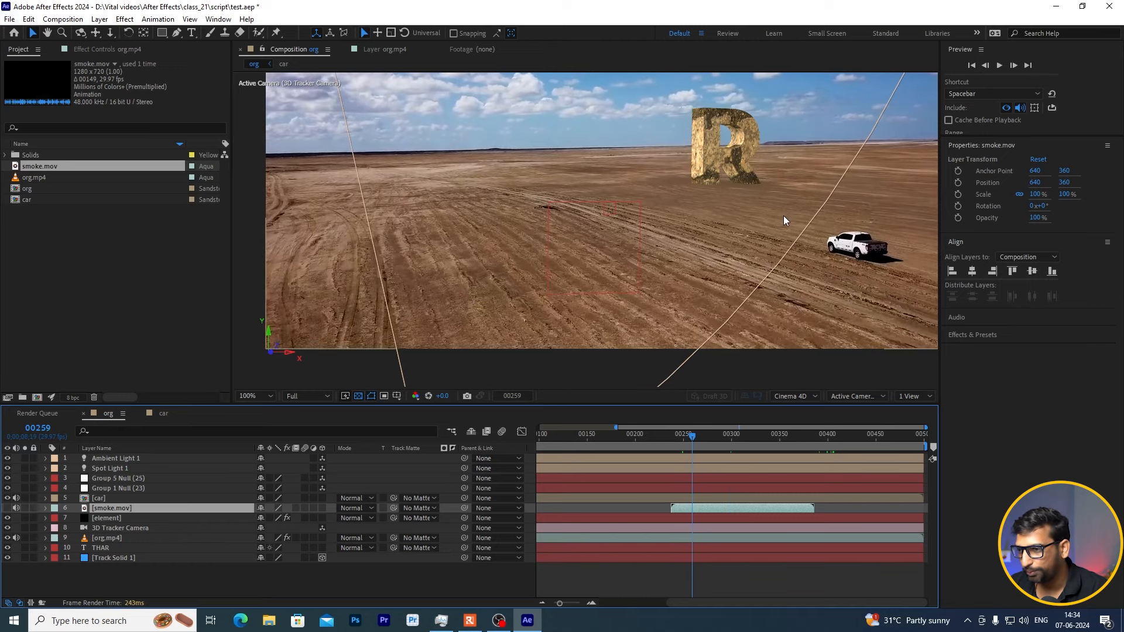
pyautogui.press('pagedown')
pyautogui.press('pagedown')
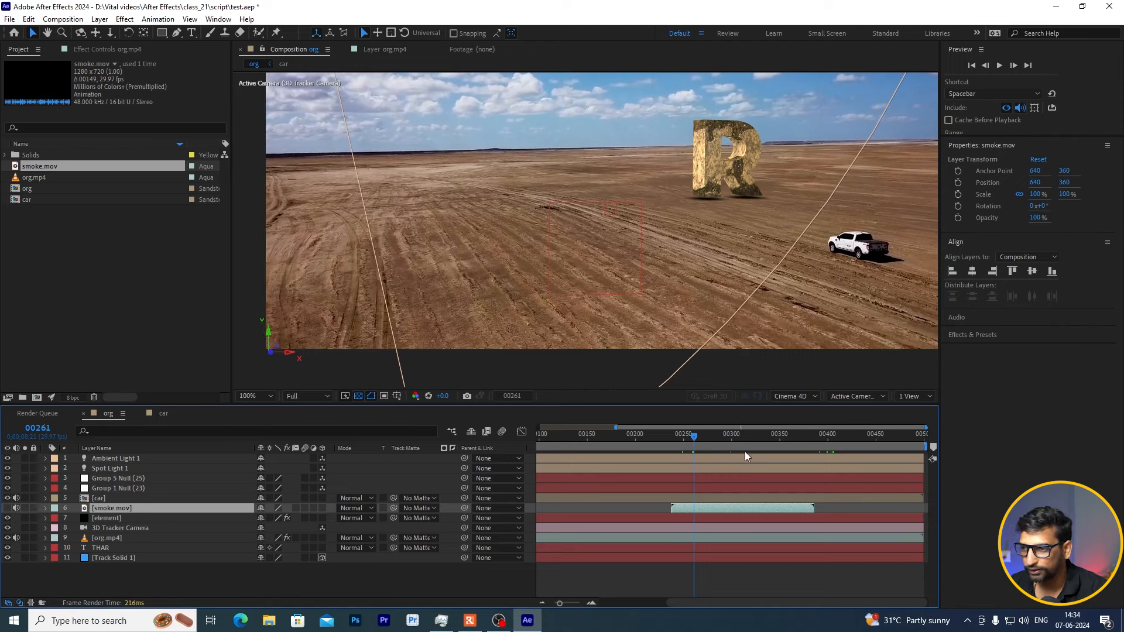
# Step: Shift the smoke.mov layer to start at about frame 251 and make it a 3D layer
pyautogui.moveTo(699, 508); pyautogui.dragTo(715, 508)
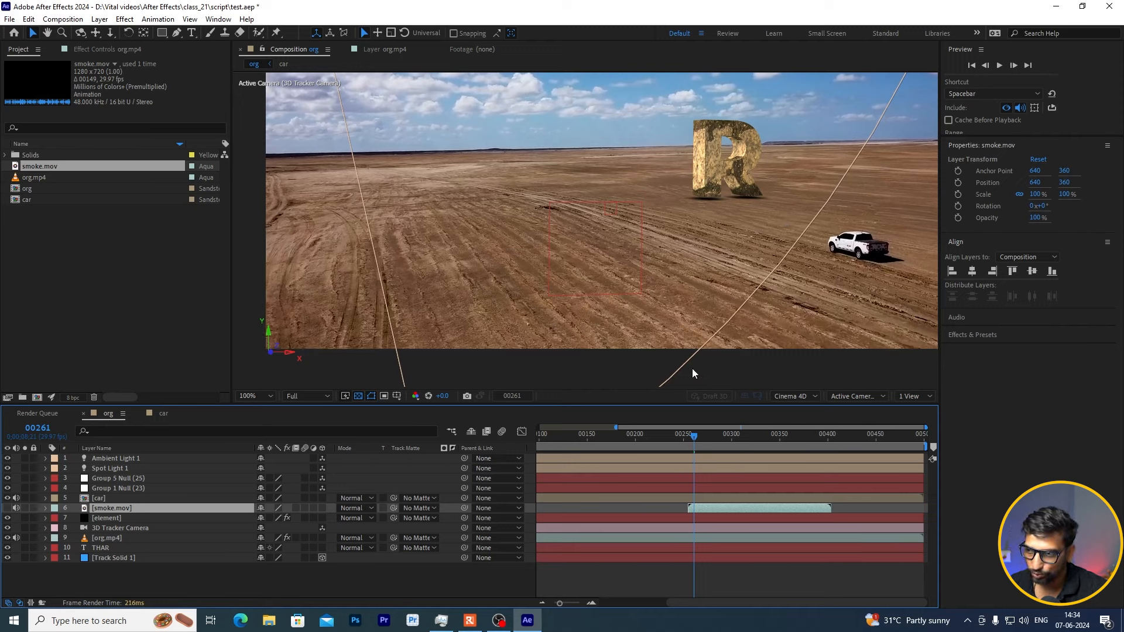
pyautogui.press(',')
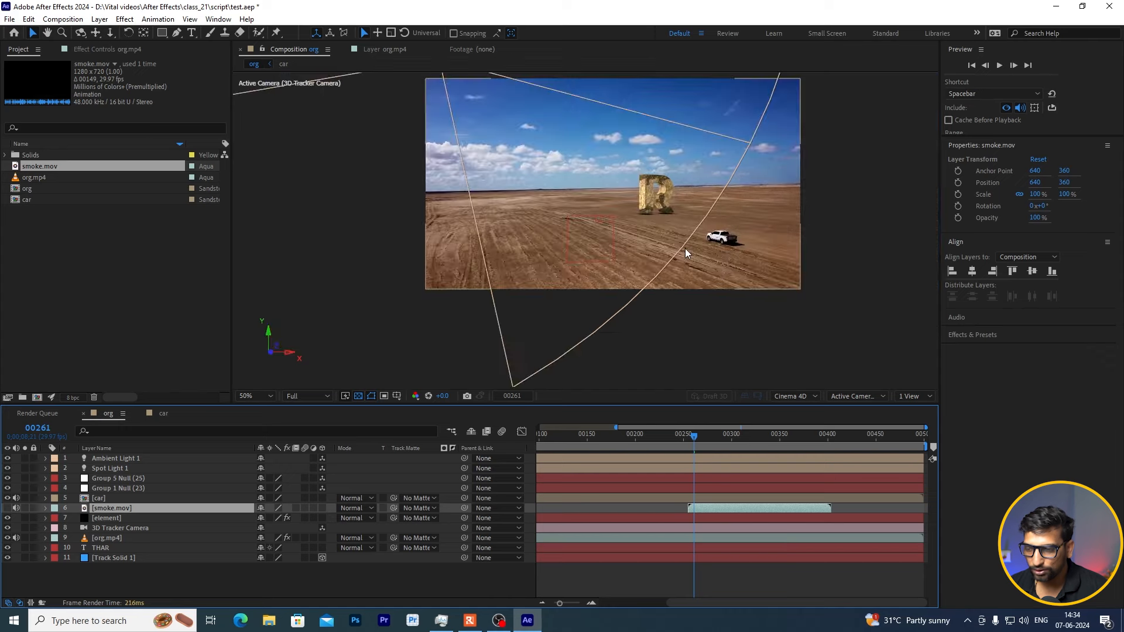
pyautogui.press('.')
pyautogui.moveTo(709, 510); pyautogui.dragTo(705, 511)
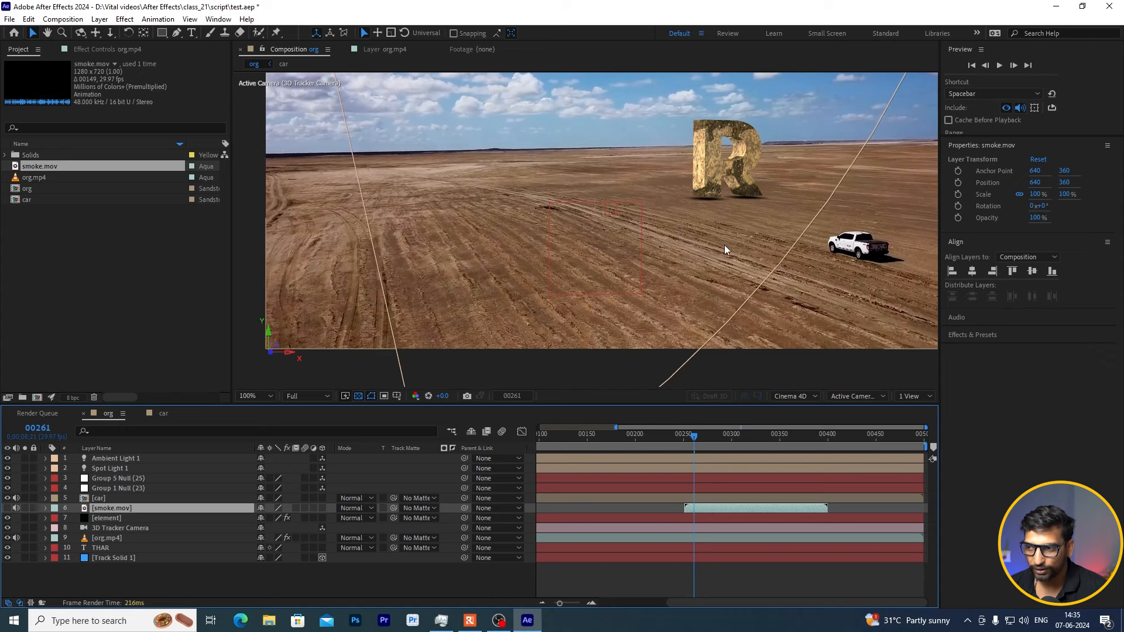
pyautogui.click(322, 508)
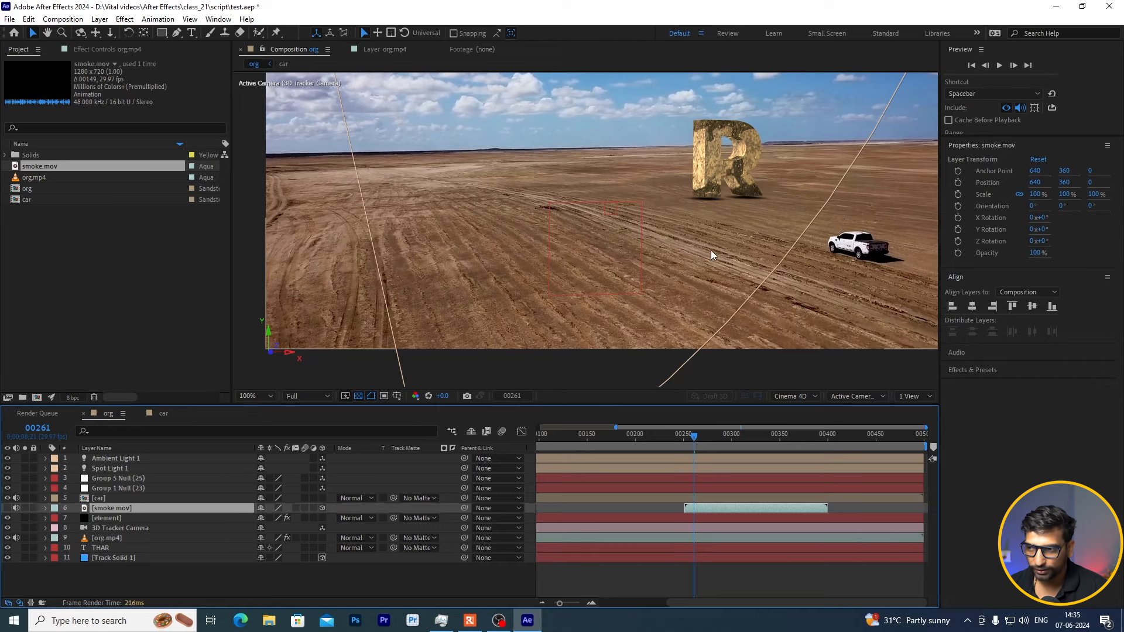
# Step: Make the smoke.mov layer visible again at frame 261
pyautogui.press(',')
pyautogui.press(',')
pyautogui.press('.')
pyautogui.press('.')
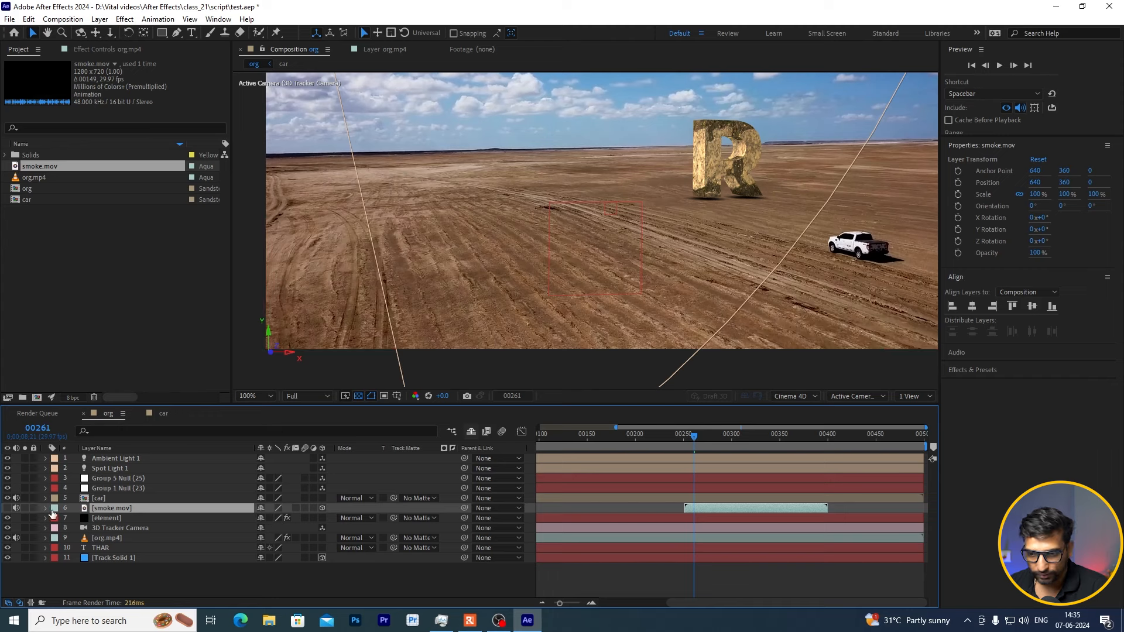
pyautogui.click(7, 508)
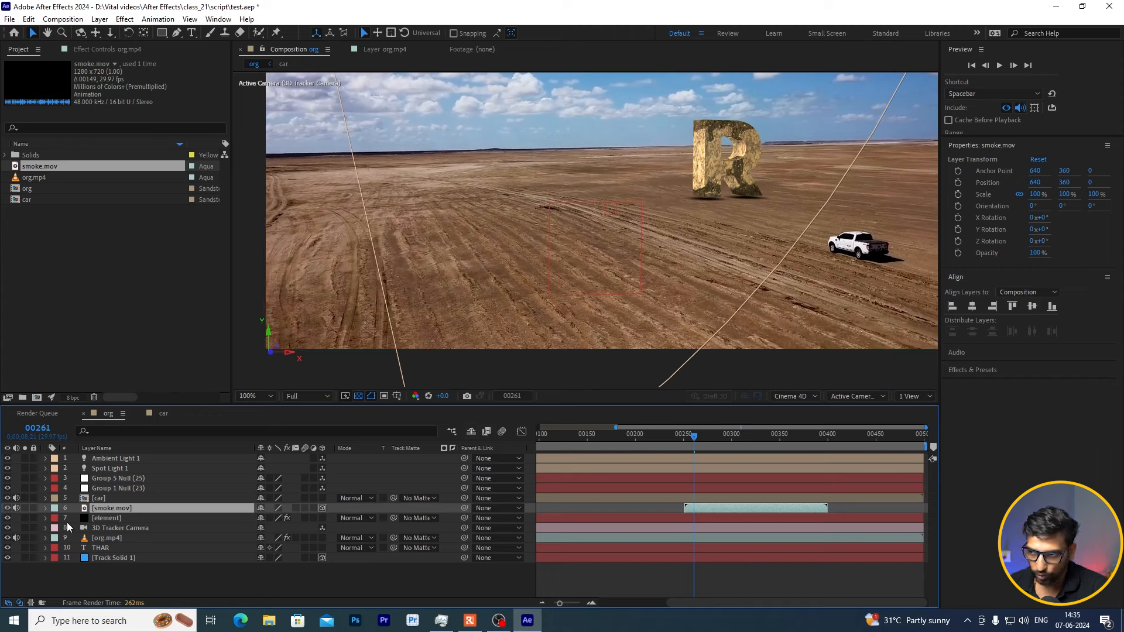
# Step: Try to switch off Accepts Lights in the smoke.mov layer's material options
pyautogui.click(45, 508)
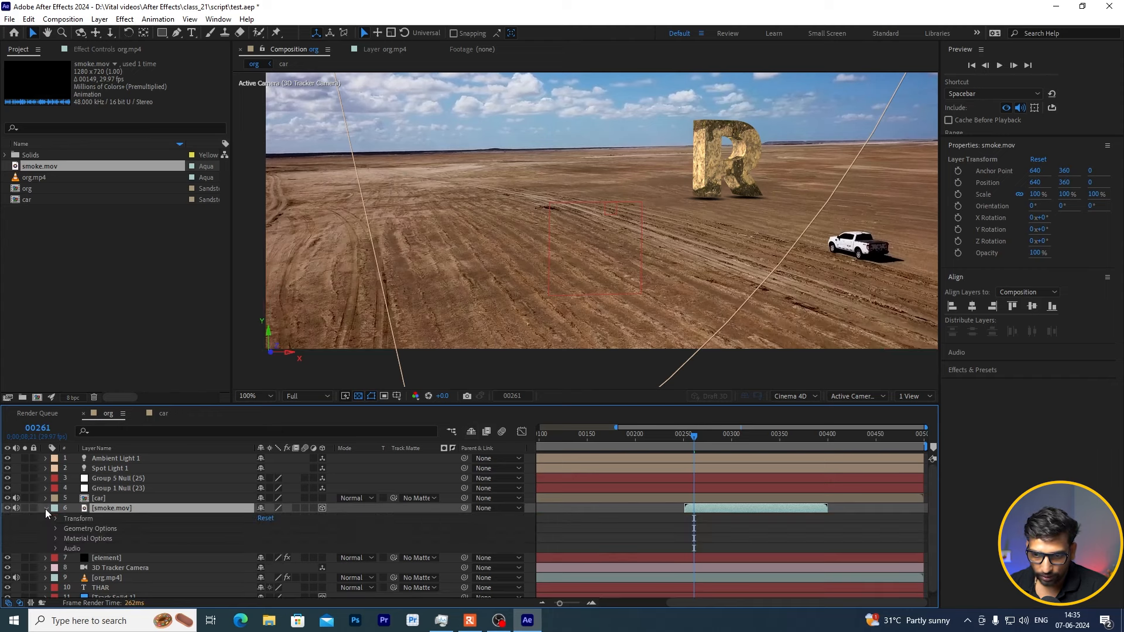
pyautogui.click(56, 538)
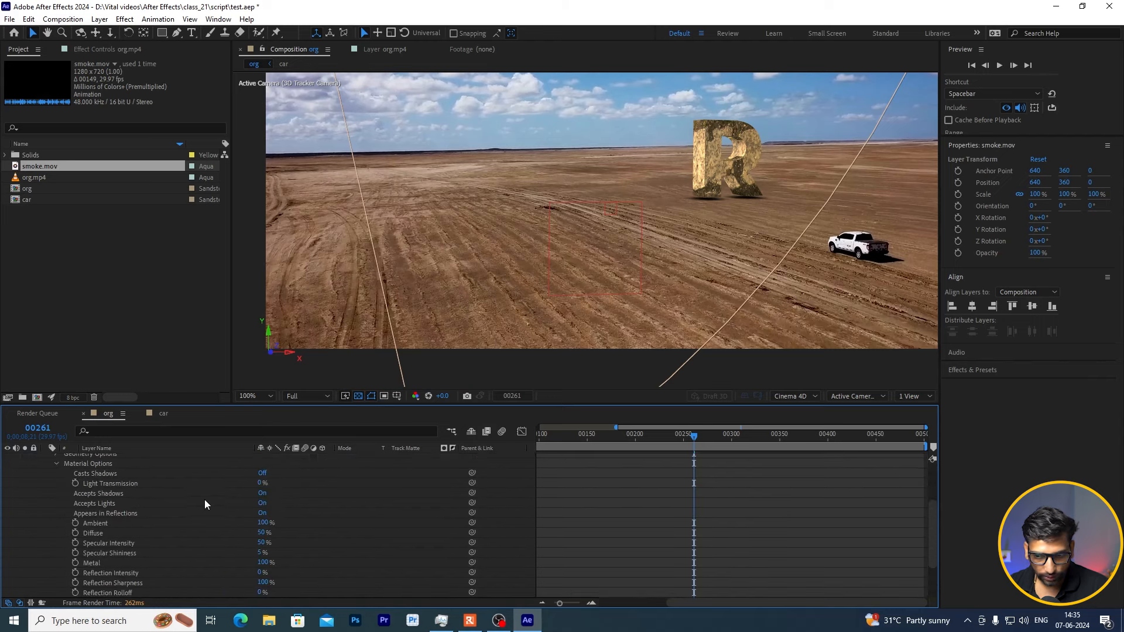
pyautogui.click(261, 503)
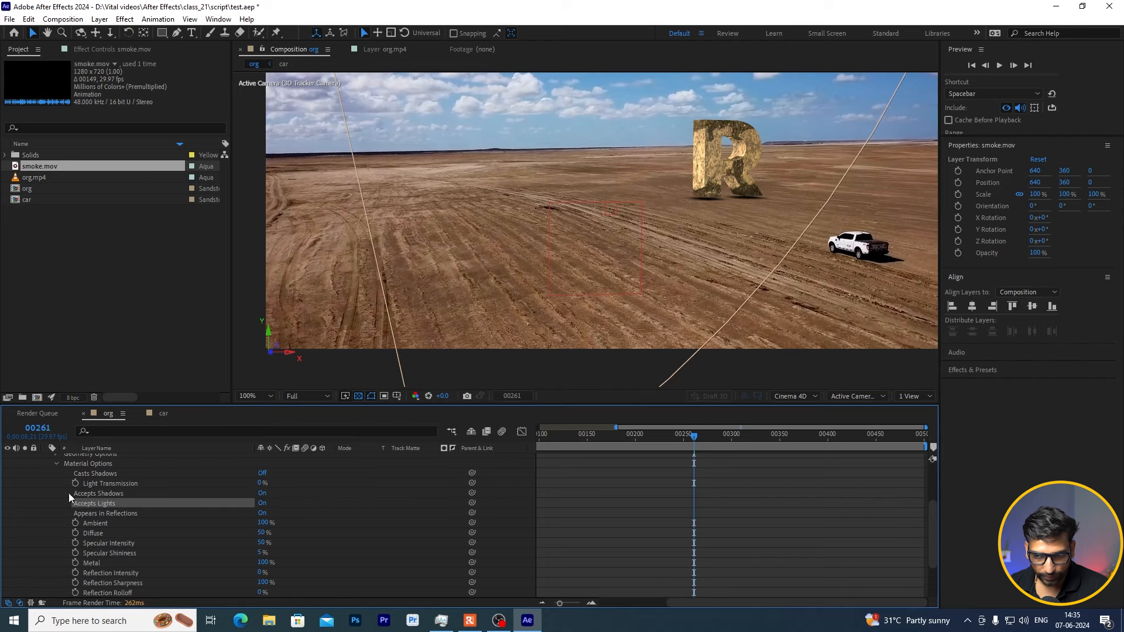
pyautogui.scroll(3, 59, 503)
pyautogui.click(46, 509)
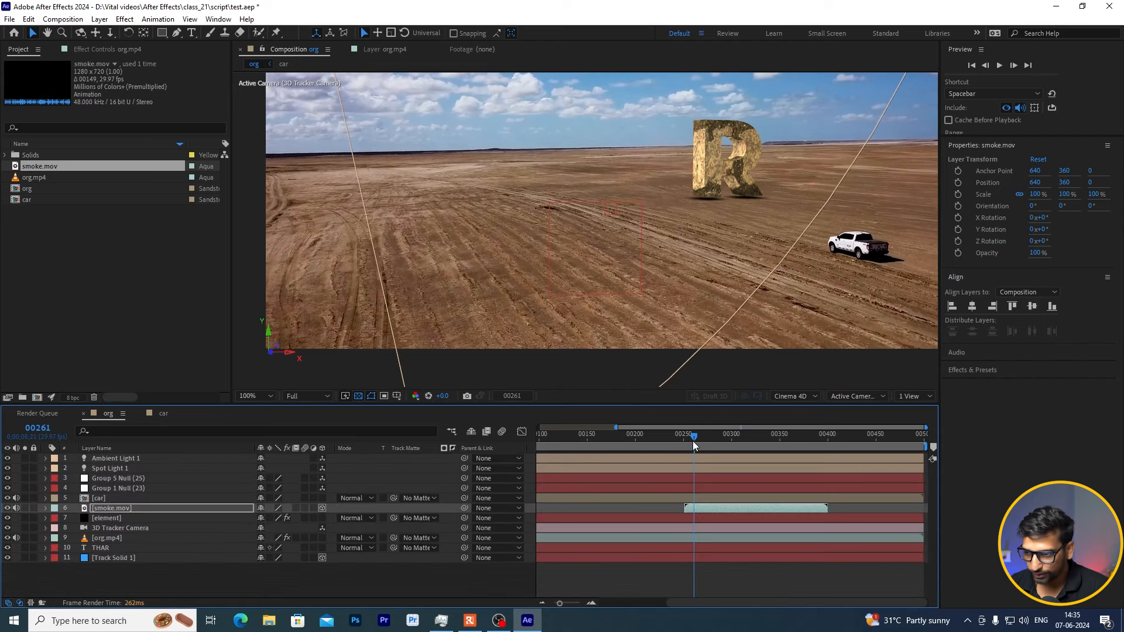
# Step: Copy the Track Solid 1 layer's position and paste it onto the smoke.mov layer
pyautogui.click(111, 557)
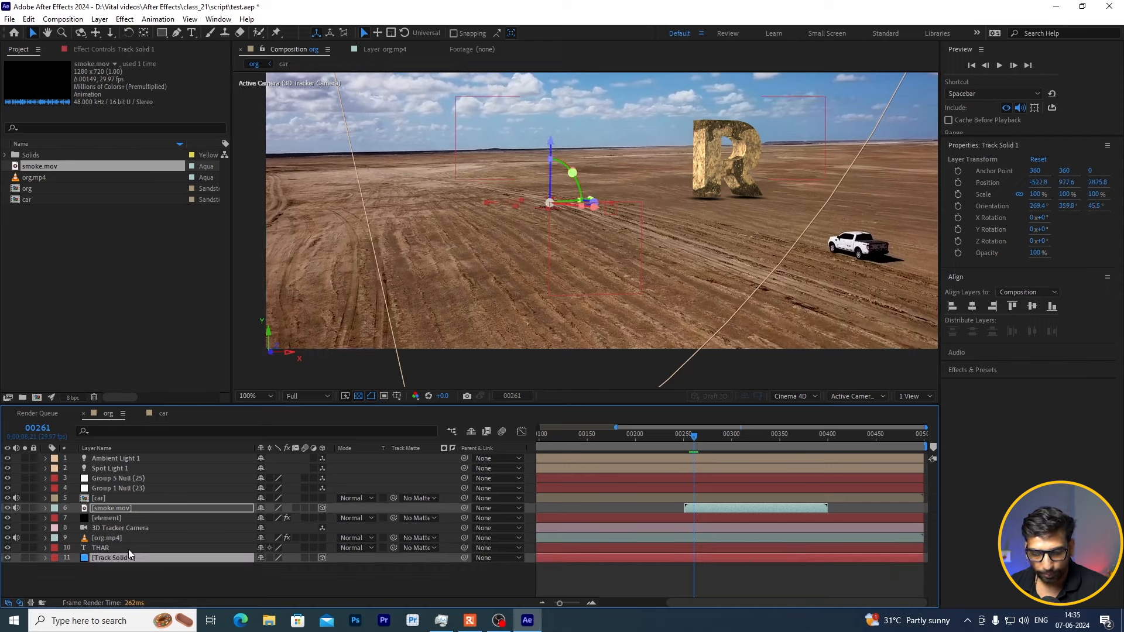
pyautogui.press('p')
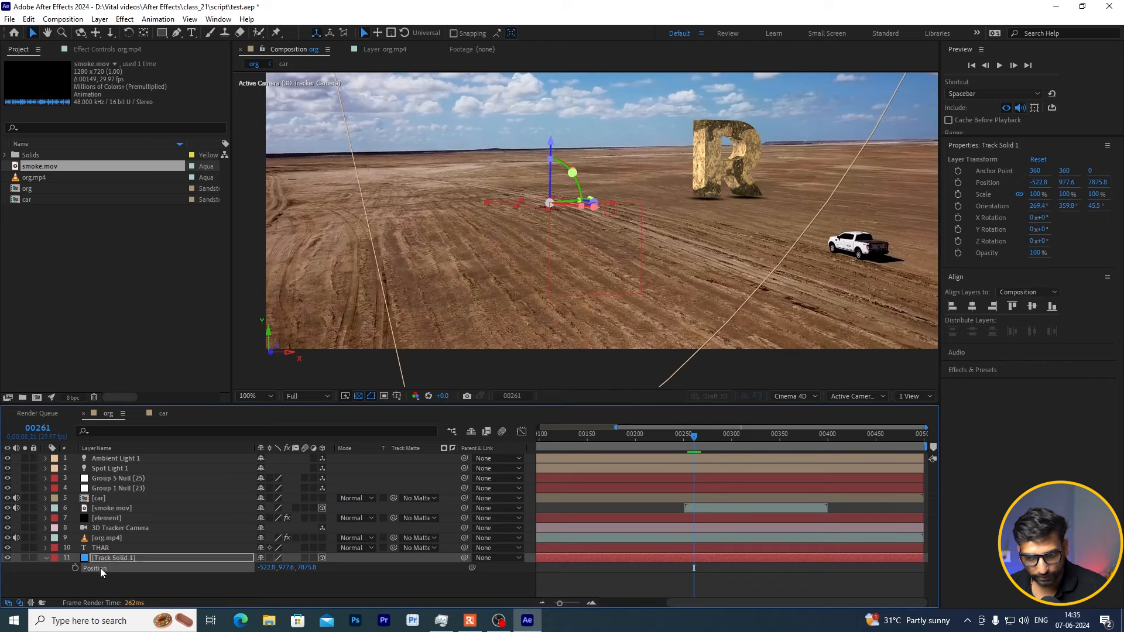
pyautogui.click(51, 560)
pyautogui.click(47, 559)
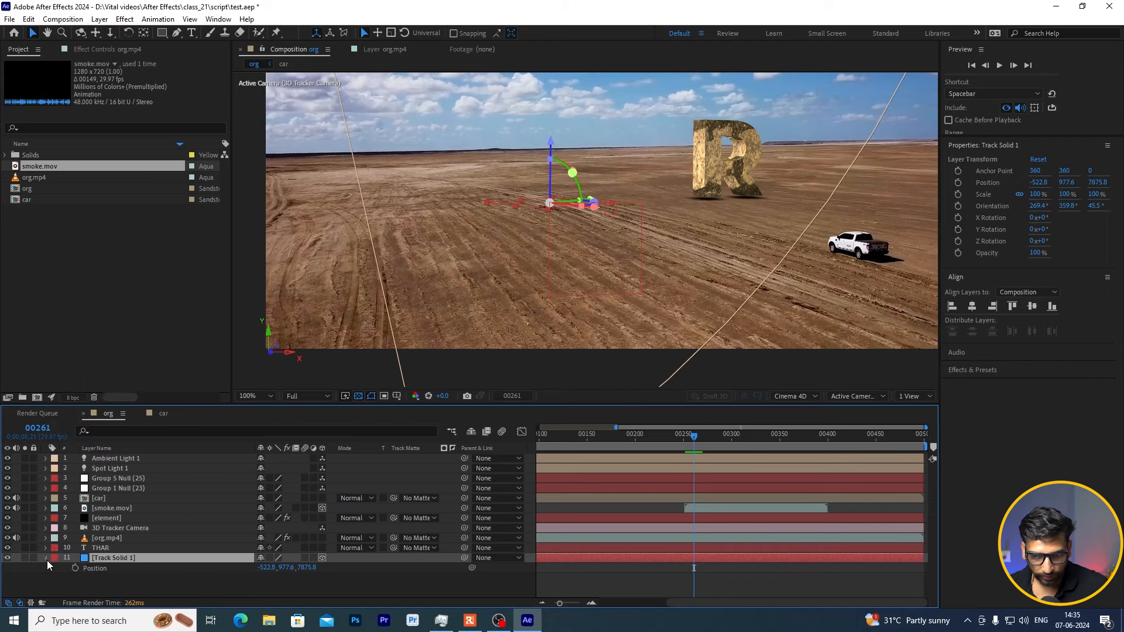
pyautogui.click(47, 560)
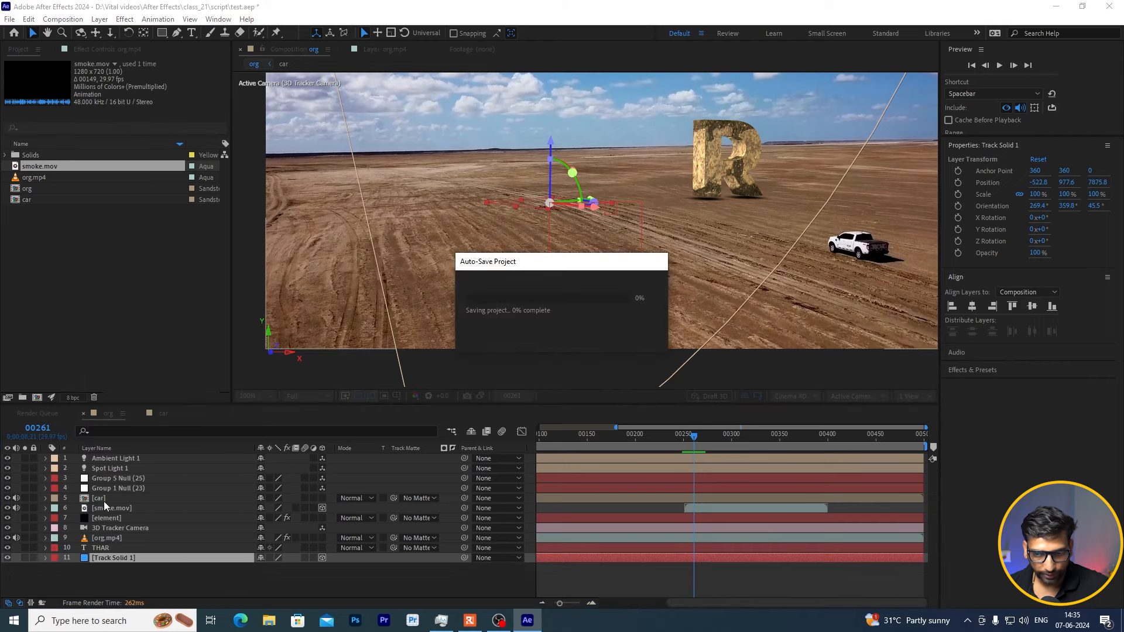
pyautogui.click(121, 510)
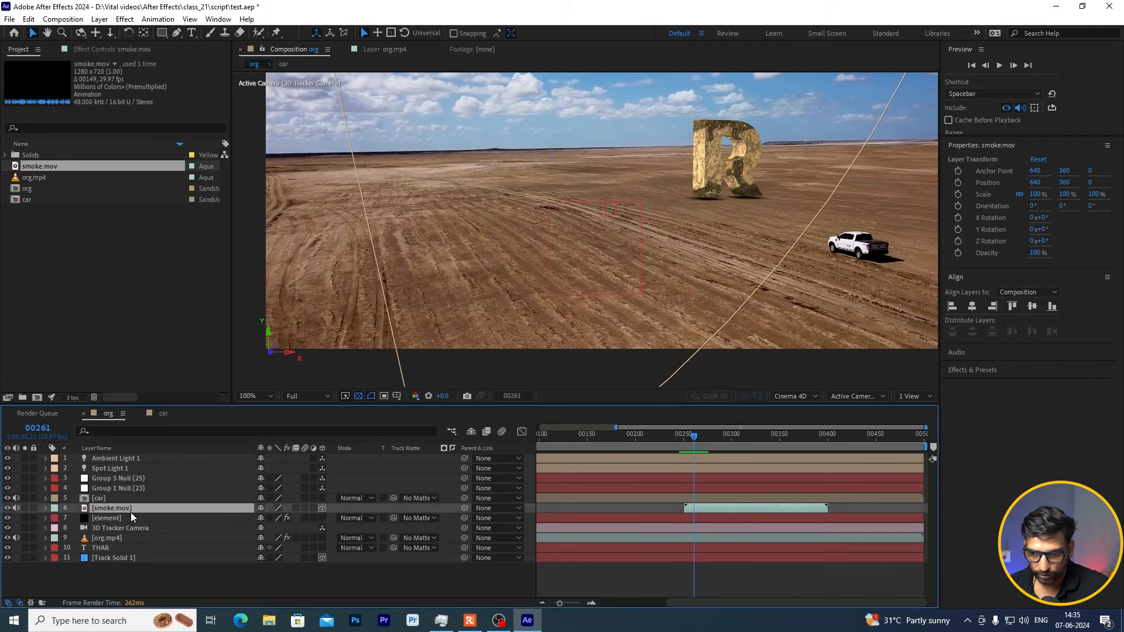
pyautogui.hotkey('ctrl', 'v')
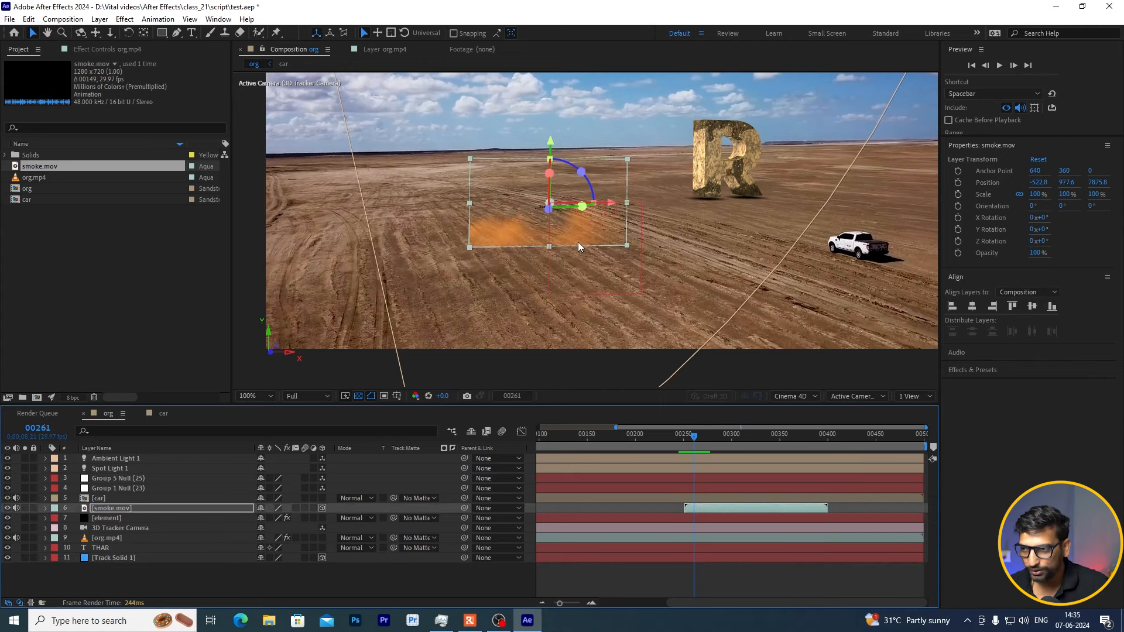
# Step: Move the smoke.mov layer over the base of the letter R, to about X 1045 and Y 621
pyautogui.moveTo(610, 204); pyautogui.dragTo(793, 186)
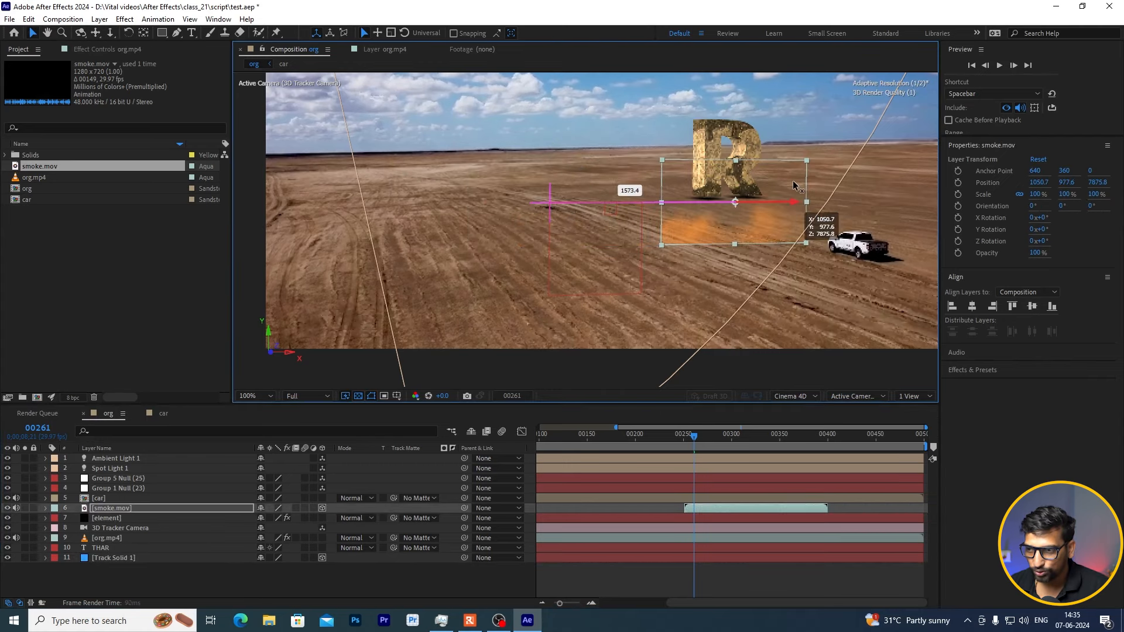
pyautogui.moveTo(734, 142); pyautogui.dragTo(731, 98)
pyautogui.scroll(1, 794, 149)
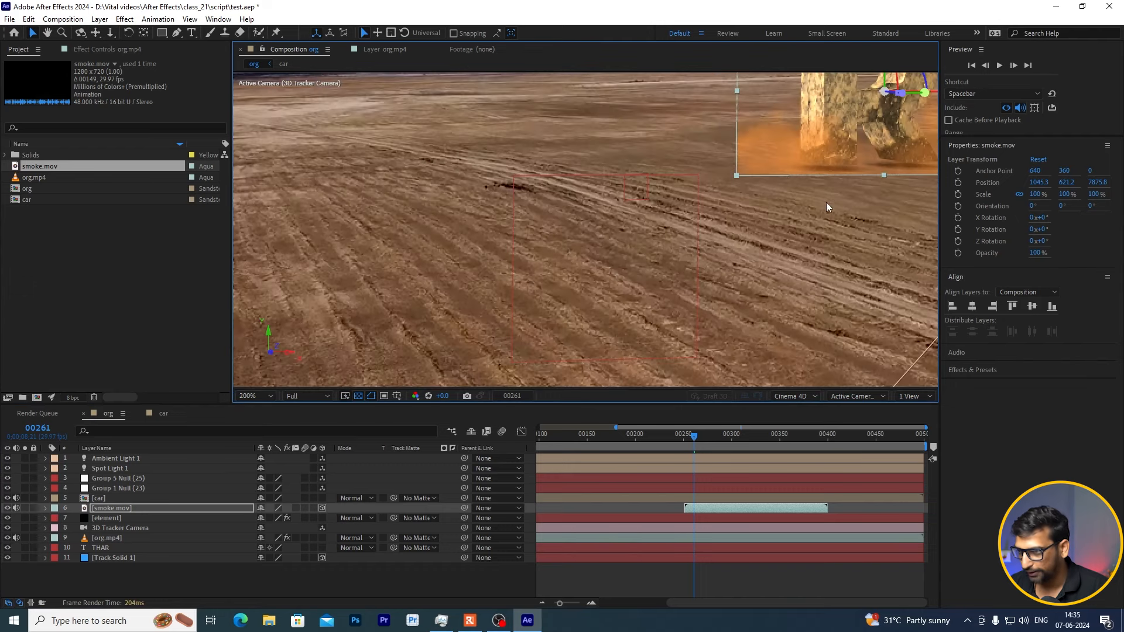
pyautogui.moveTo(827, 202); pyautogui.dragTo(624, 268)
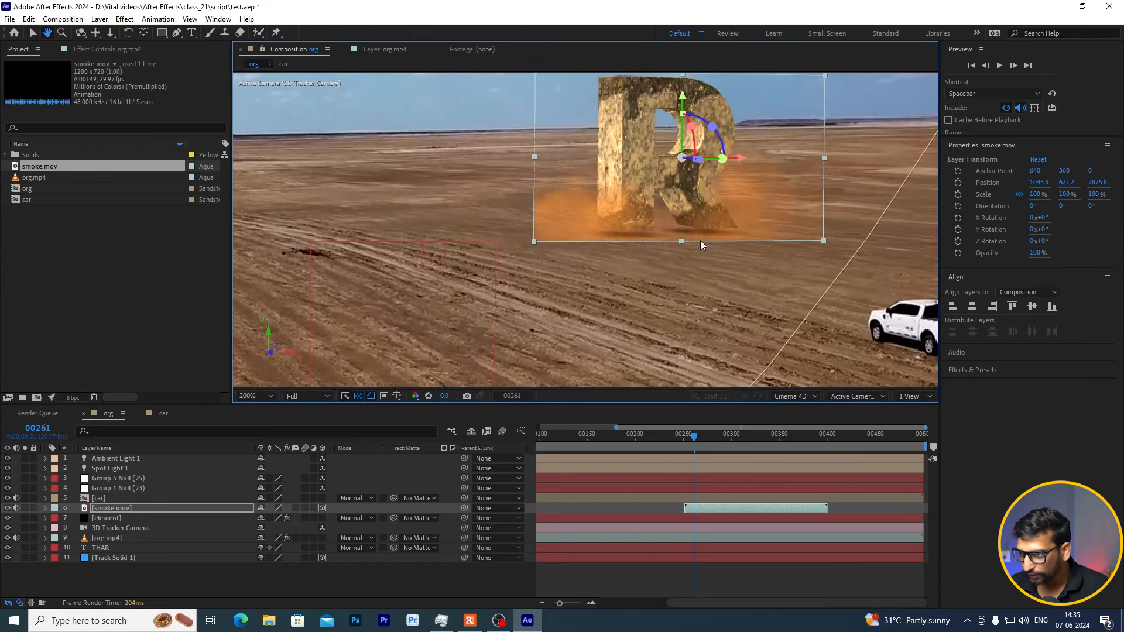
# Step: Turn off Accepts Shadows and Accepts Lights in the smoke.mov layer's material options
pyautogui.click(46, 508)
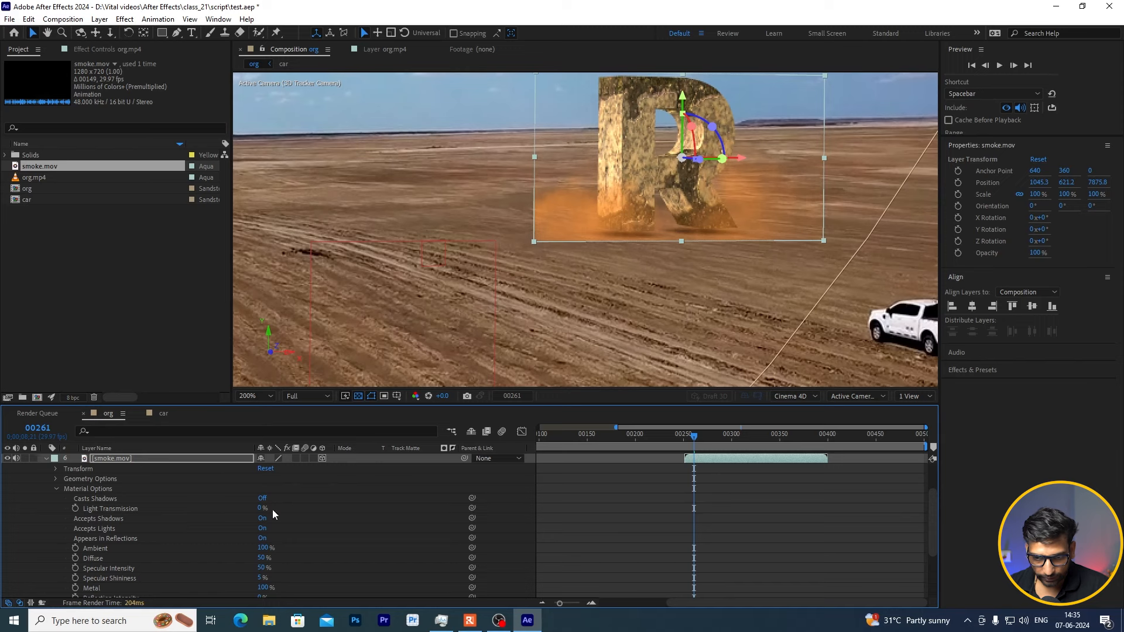
pyautogui.click(263, 518)
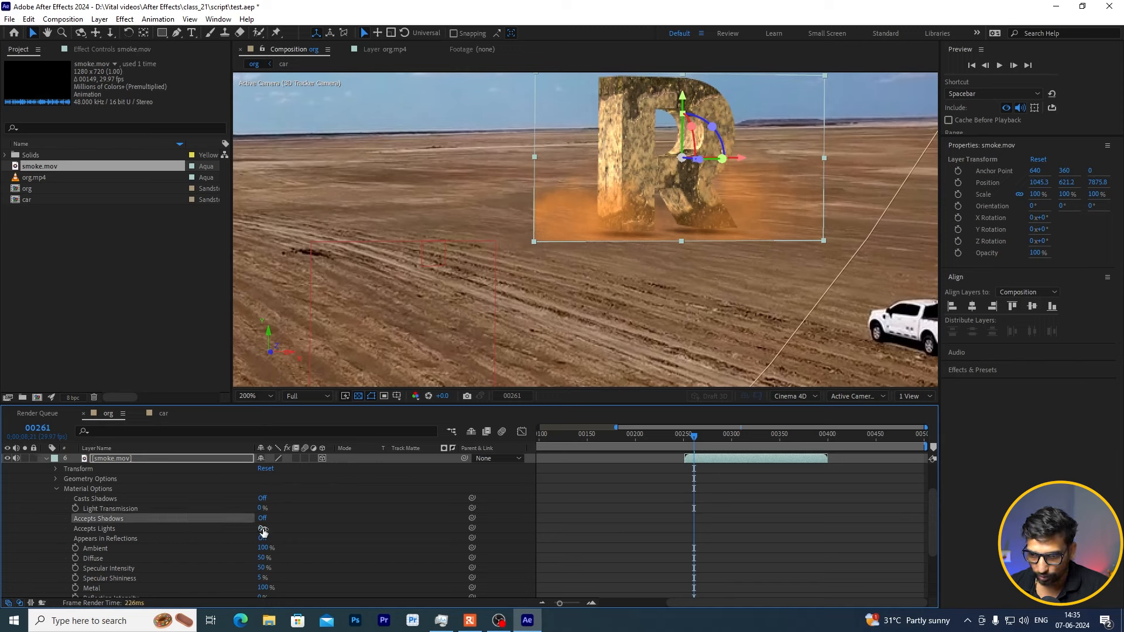
pyautogui.click(262, 528)
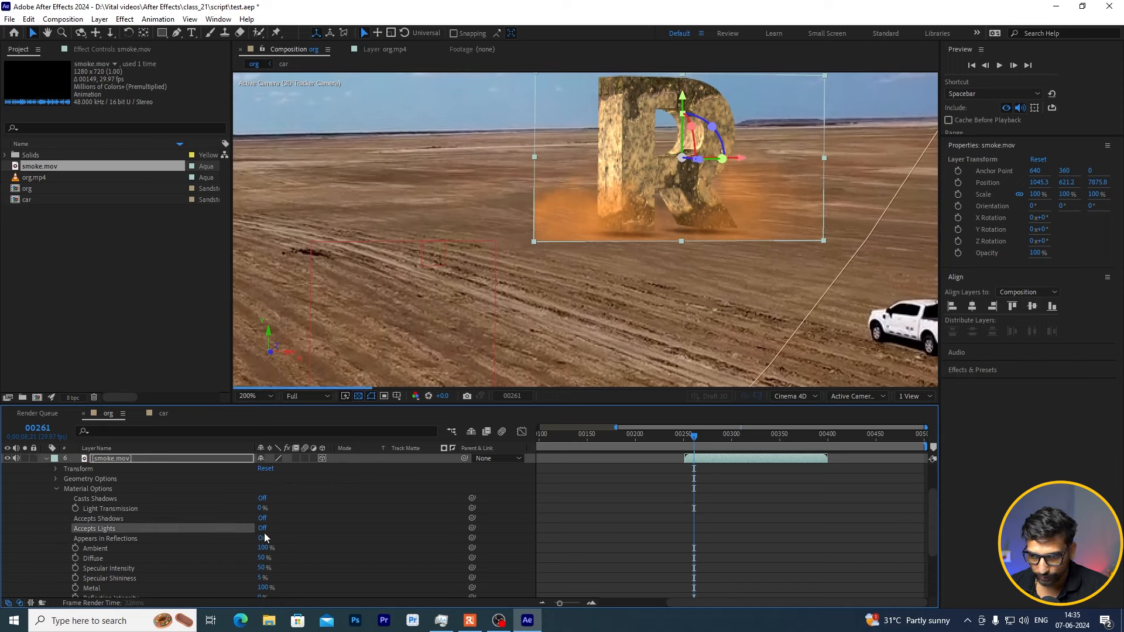
pyautogui.click(47, 461)
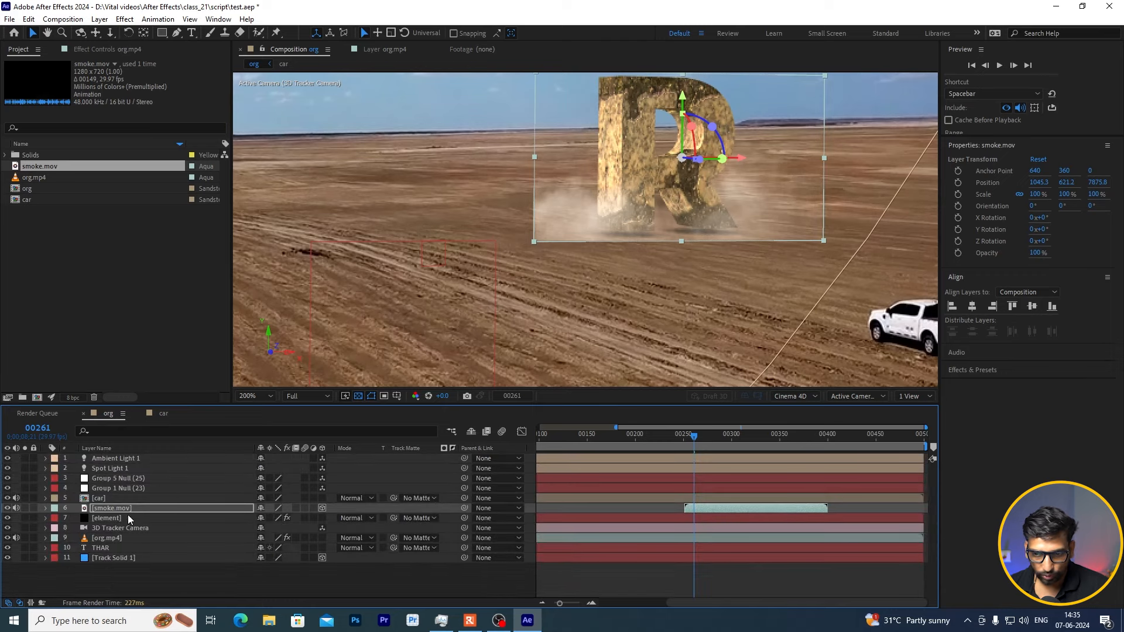
# Step: Fit the smoke.mov layer to the letter R, scaled about 55% wide and 105% high, at about X 993, Y 581
pyautogui.scroll(3, 664, 271)
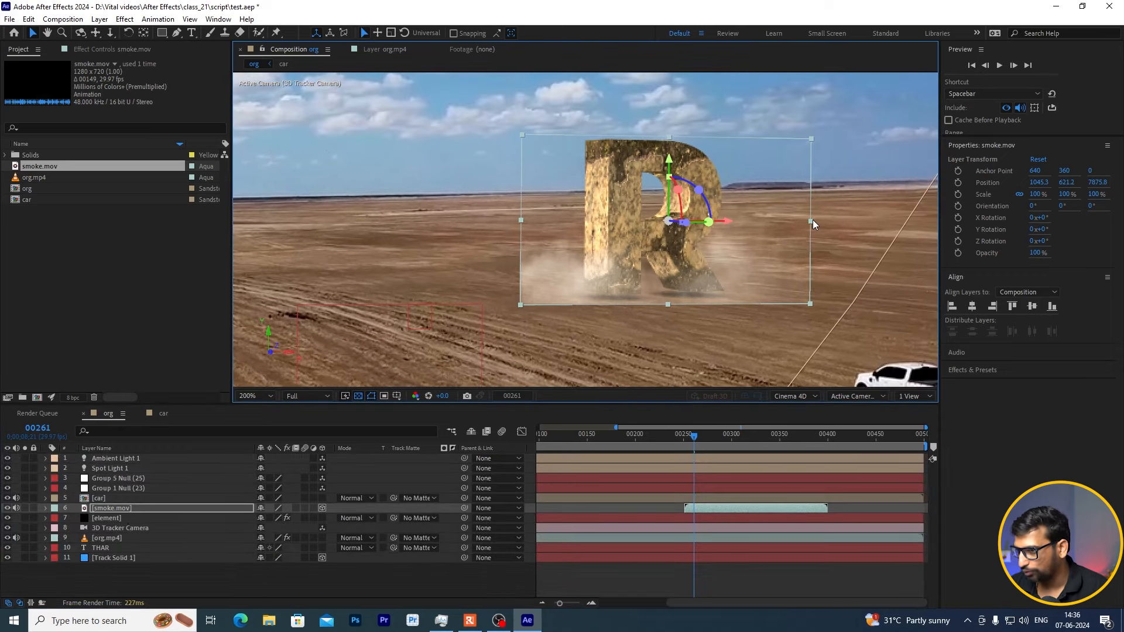
pyautogui.moveTo(811, 221); pyautogui.dragTo(713, 220)
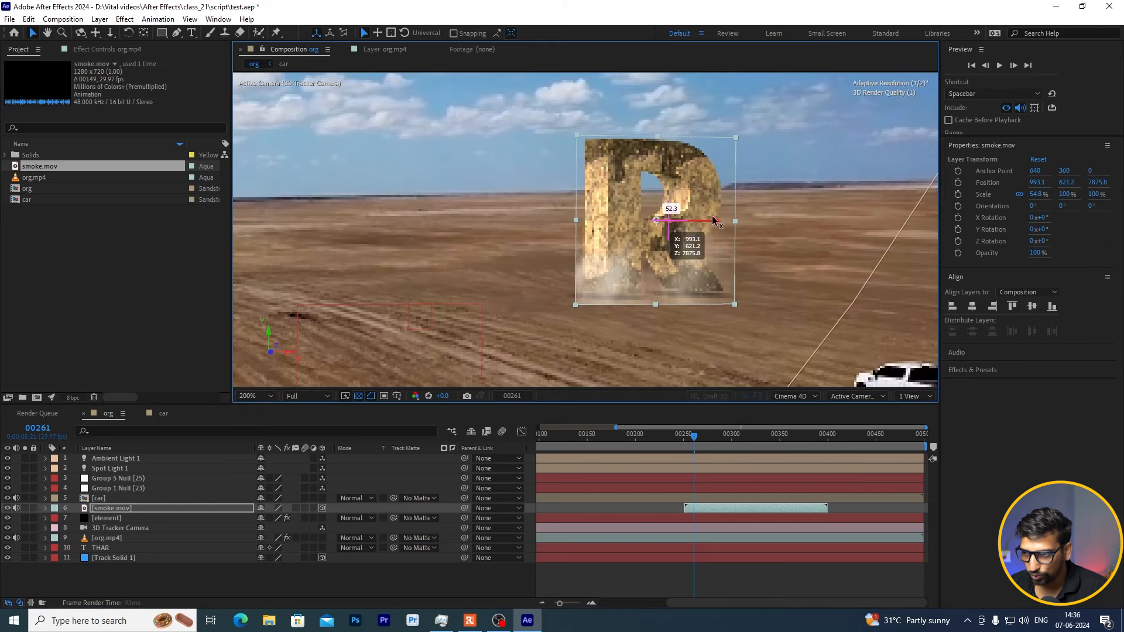
pyautogui.moveTo(657, 165); pyautogui.dragTo(656, 155)
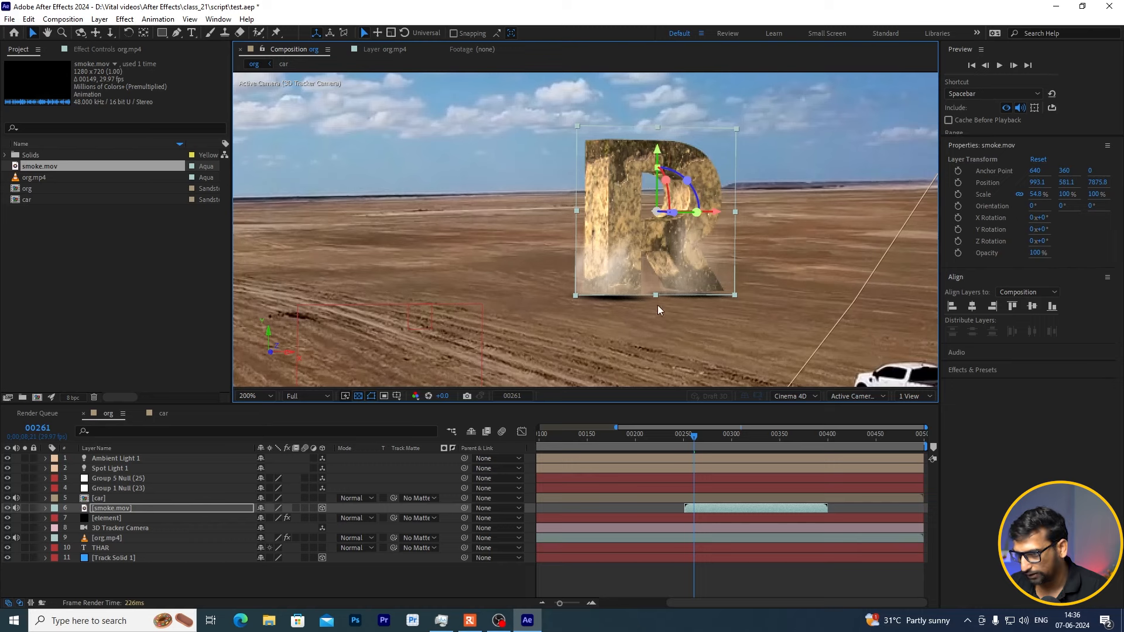
pyautogui.moveTo(656, 298); pyautogui.dragTo(656, 301)
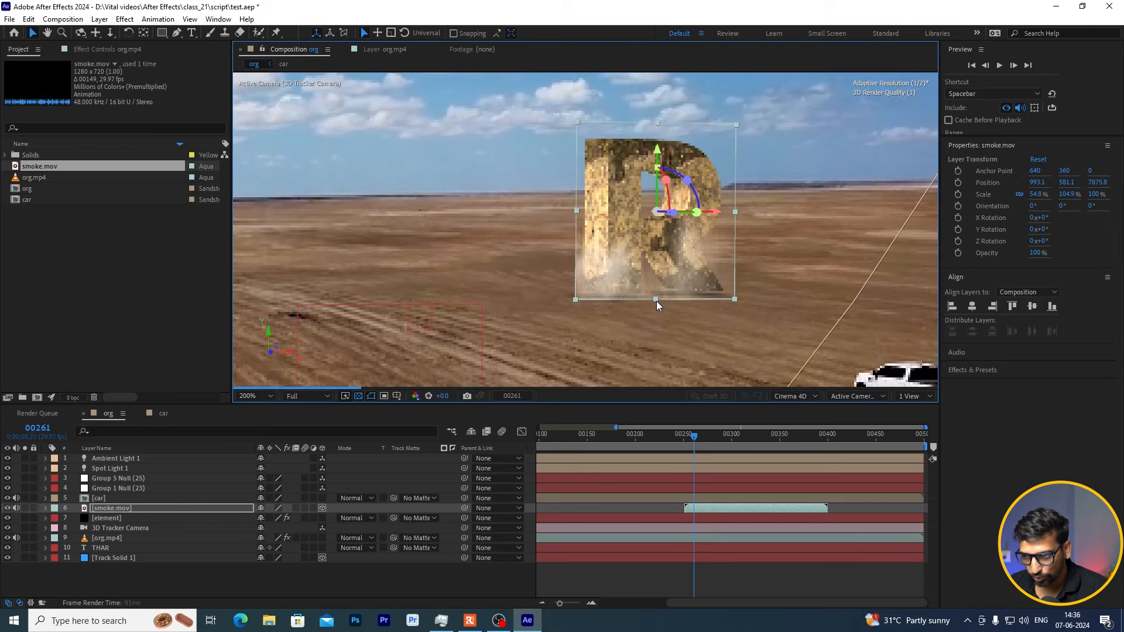
pyautogui.click(214, 577)
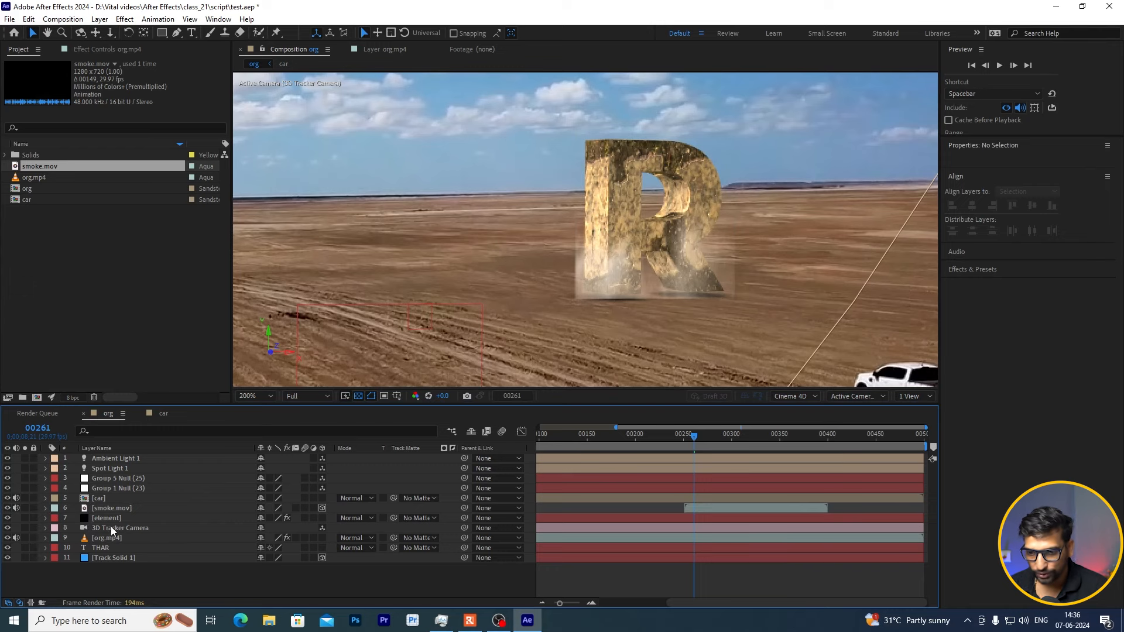
# Step: Open the smoke.mov layer on its own and draw a rectangular mask slightly inside its frame edges
pyautogui.click(104, 509)
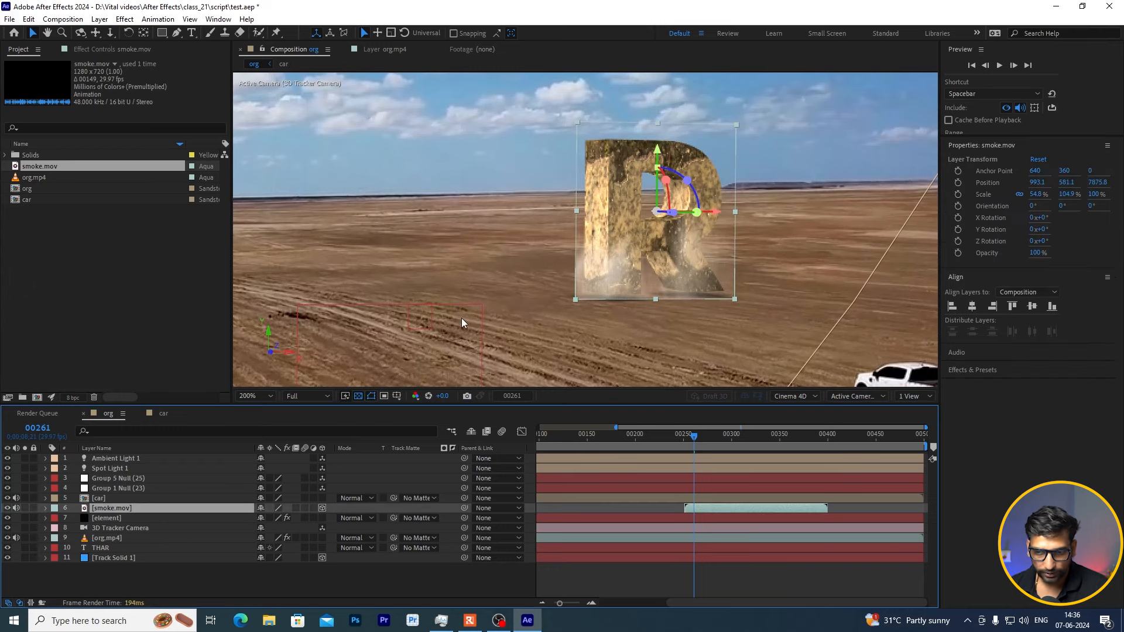
pyautogui.doubleClick(108, 508)
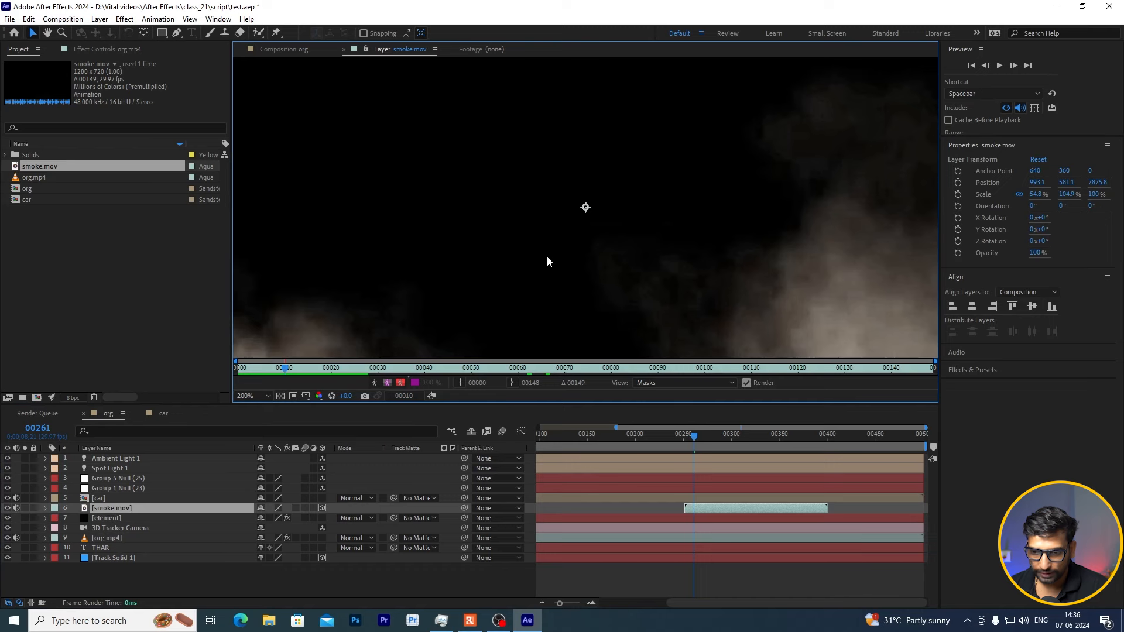
pyautogui.press(',')
pyautogui.press(',')
pyautogui.press(',')
pyautogui.press(',')
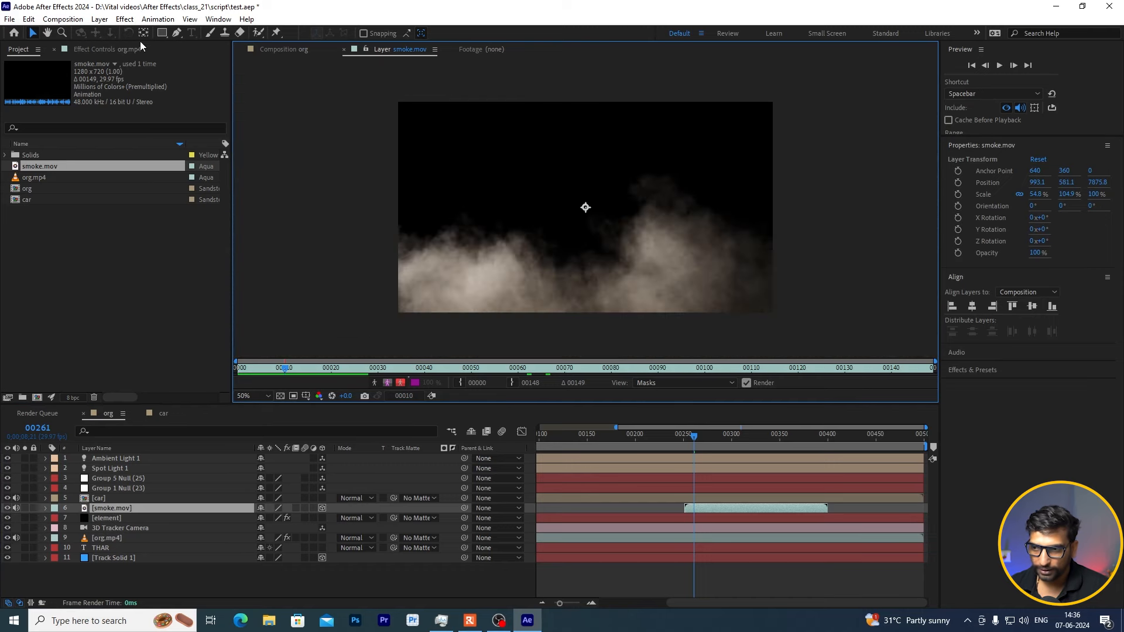
pyautogui.click(162, 33)
pyautogui.moveTo(408, 125); pyautogui.dragTo(759, 302)
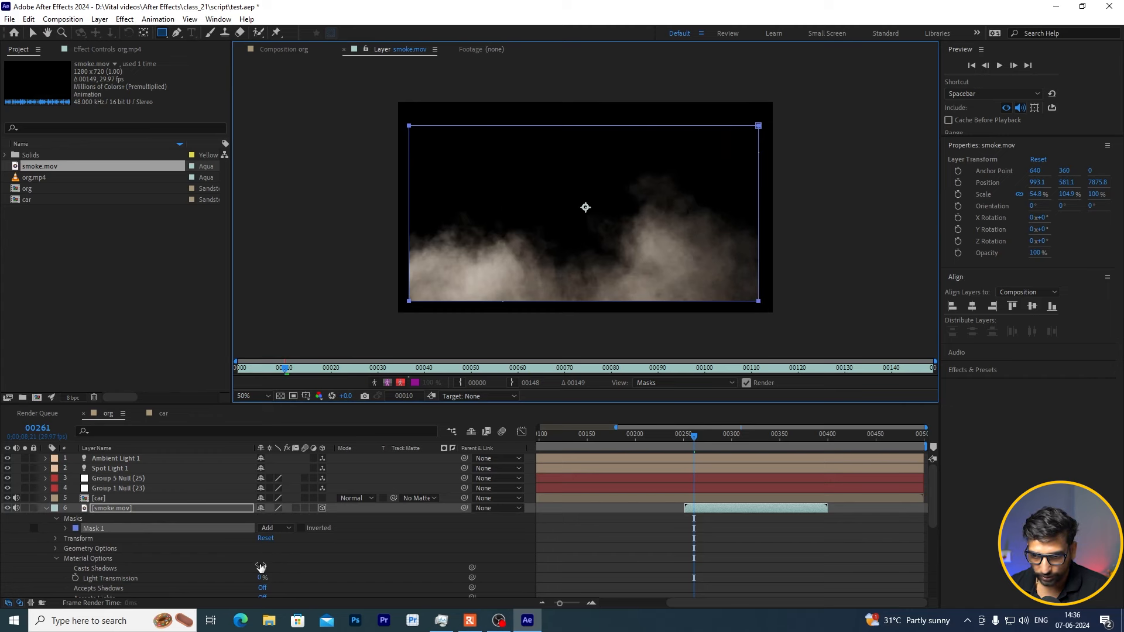
# Step: Set the smoke mask's feather to 105 pixels and return to the org composition with nothing selected
pyautogui.scroll(-3, 205, 559)
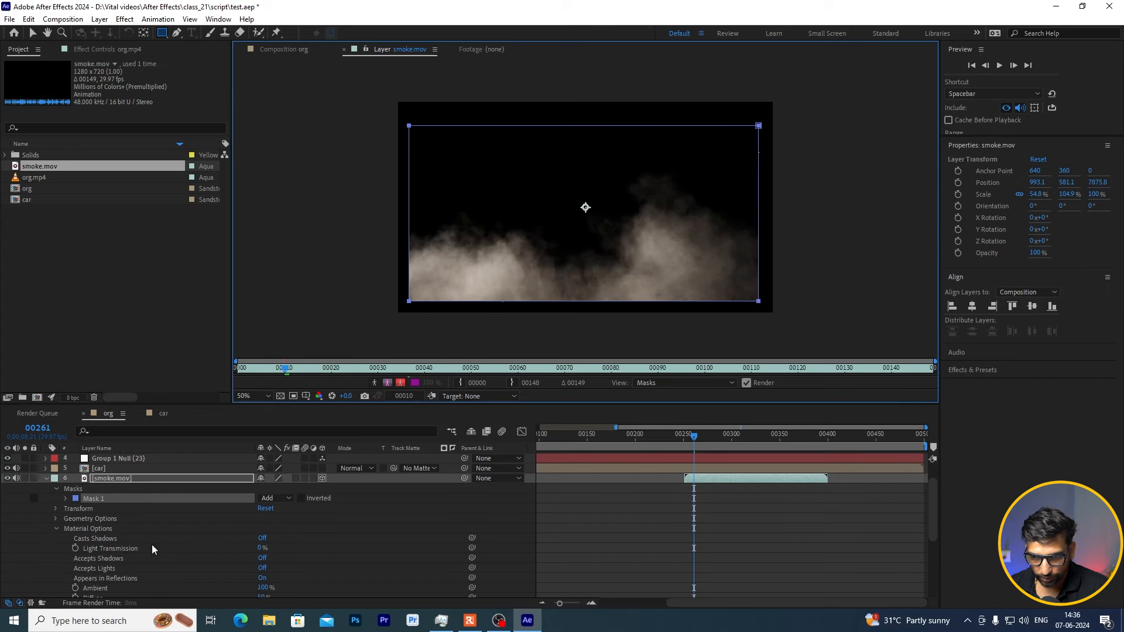
pyautogui.scroll(-3, 138, 564)
pyautogui.scroll(6, 139, 564)
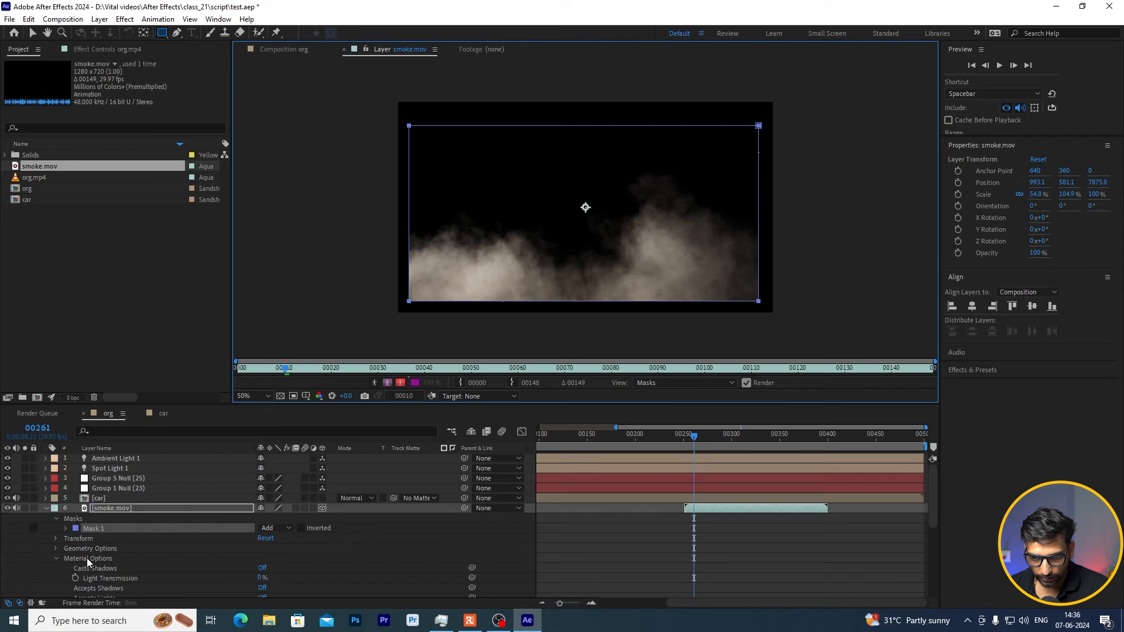
pyautogui.click(66, 528)
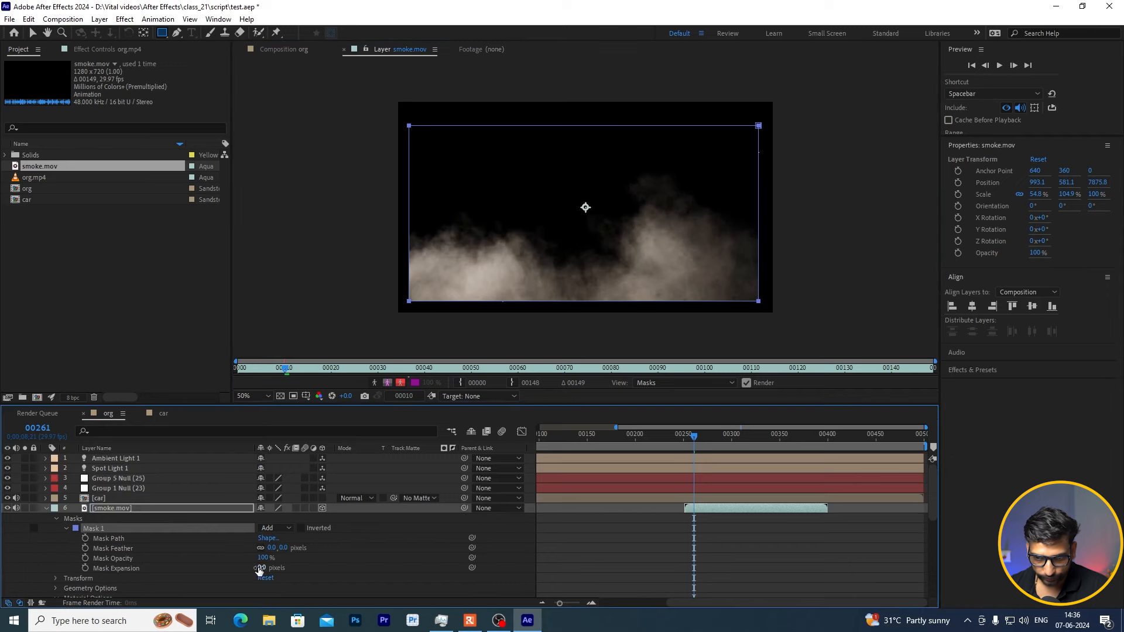
pyautogui.moveTo(272, 551); pyautogui.dragTo(334, 550)
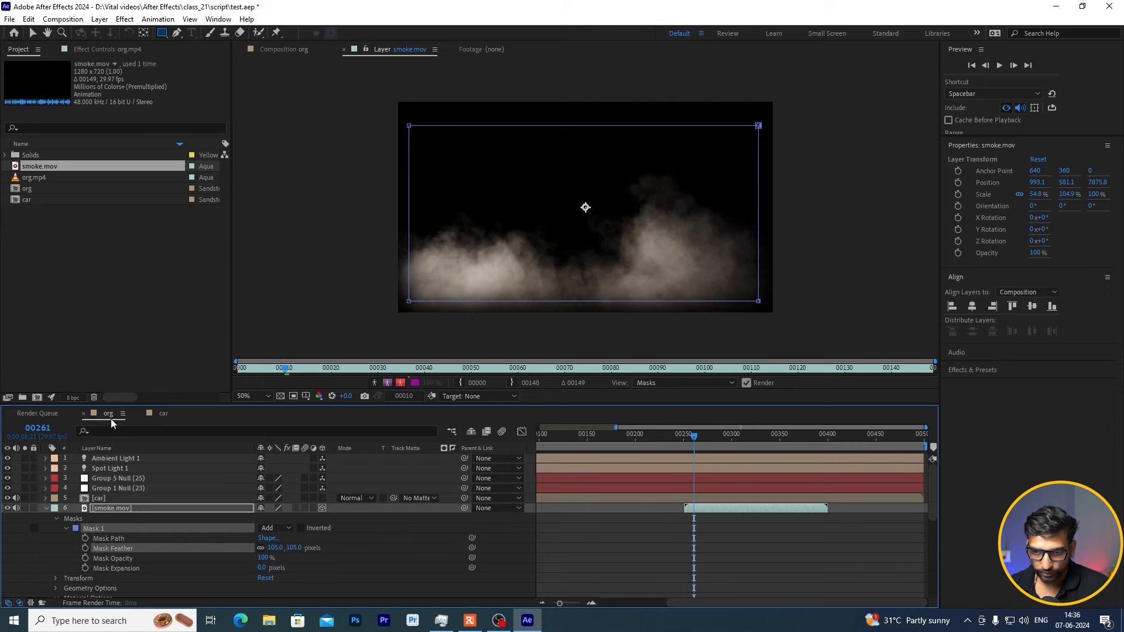
pyautogui.click(46, 508)
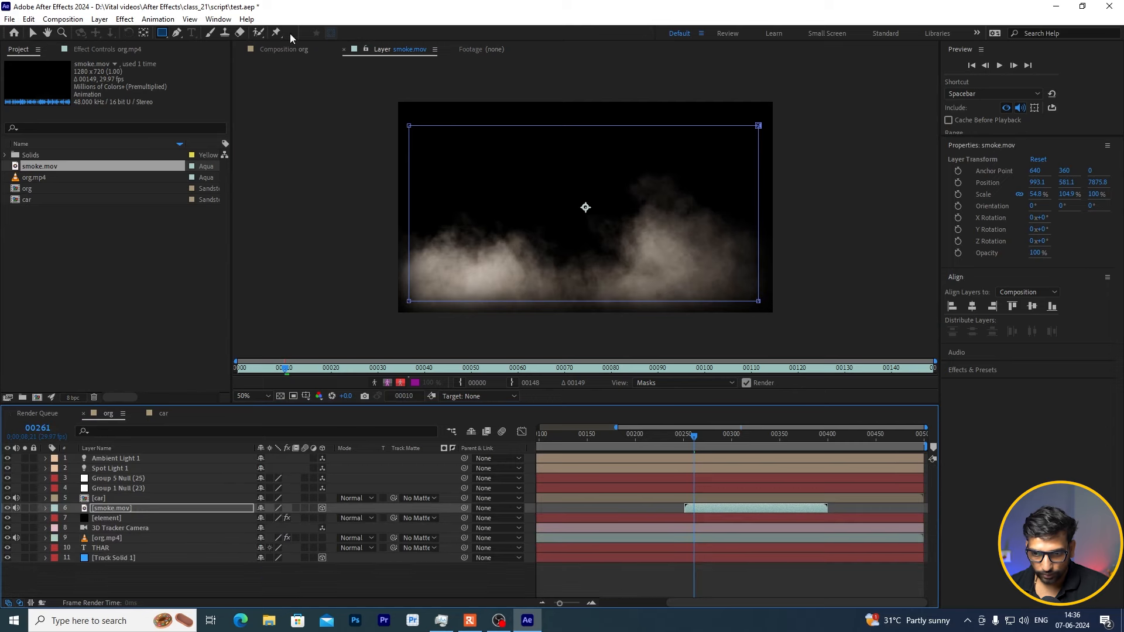
pyautogui.click(283, 52)
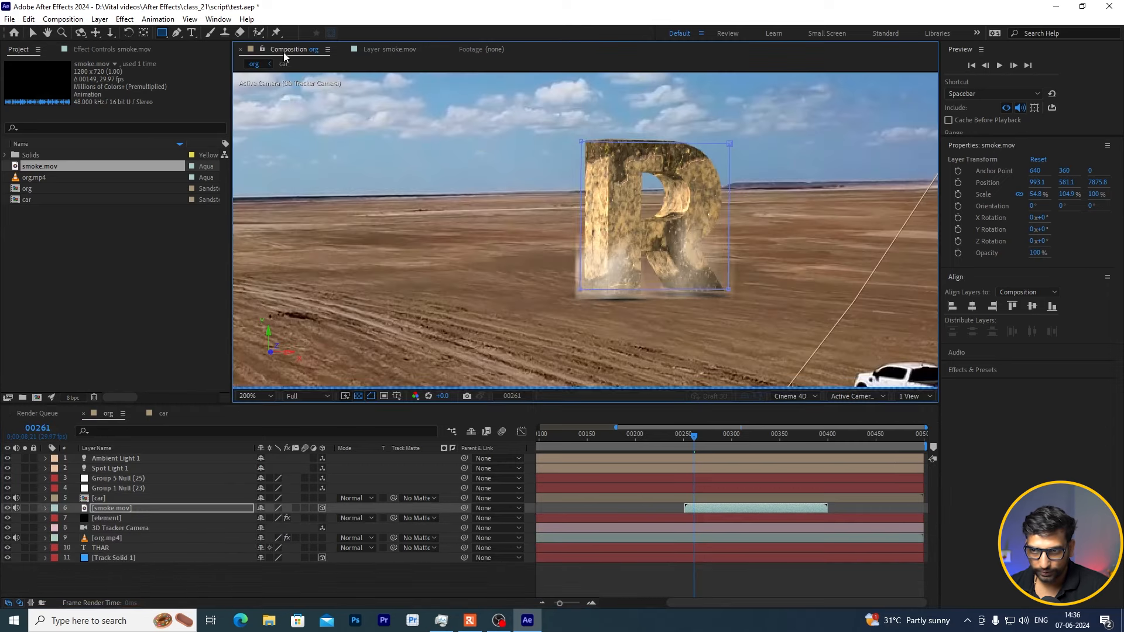
pyautogui.click(402, 570)
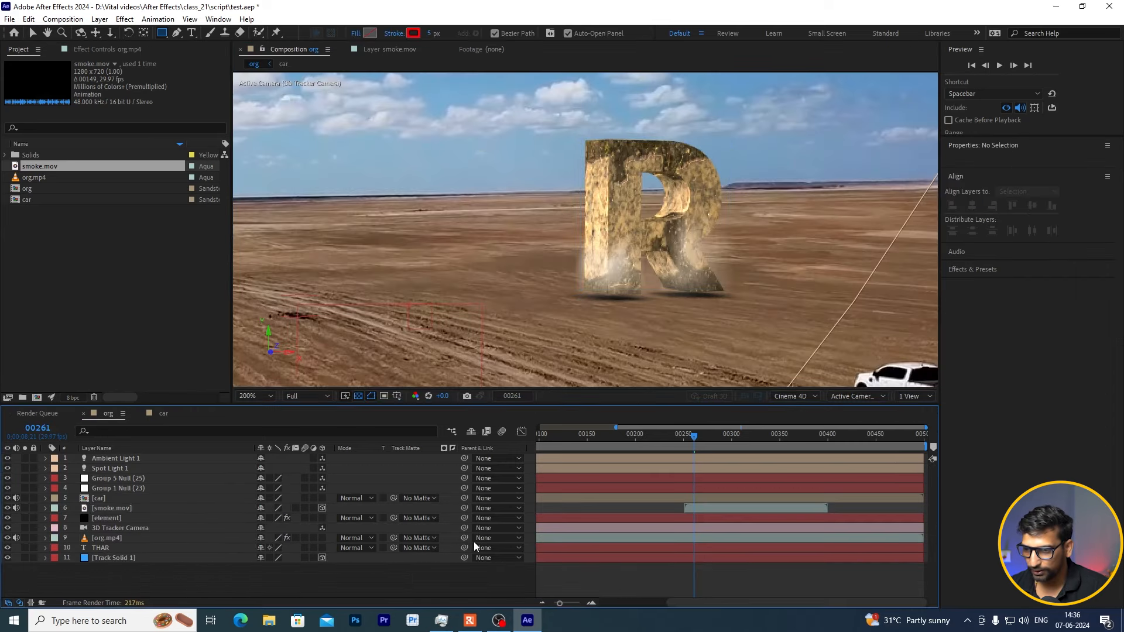
# Step: Lower the smoke.mov layer on the letter R to about Y 606, leaving nothing selected
pyautogui.click(117, 507)
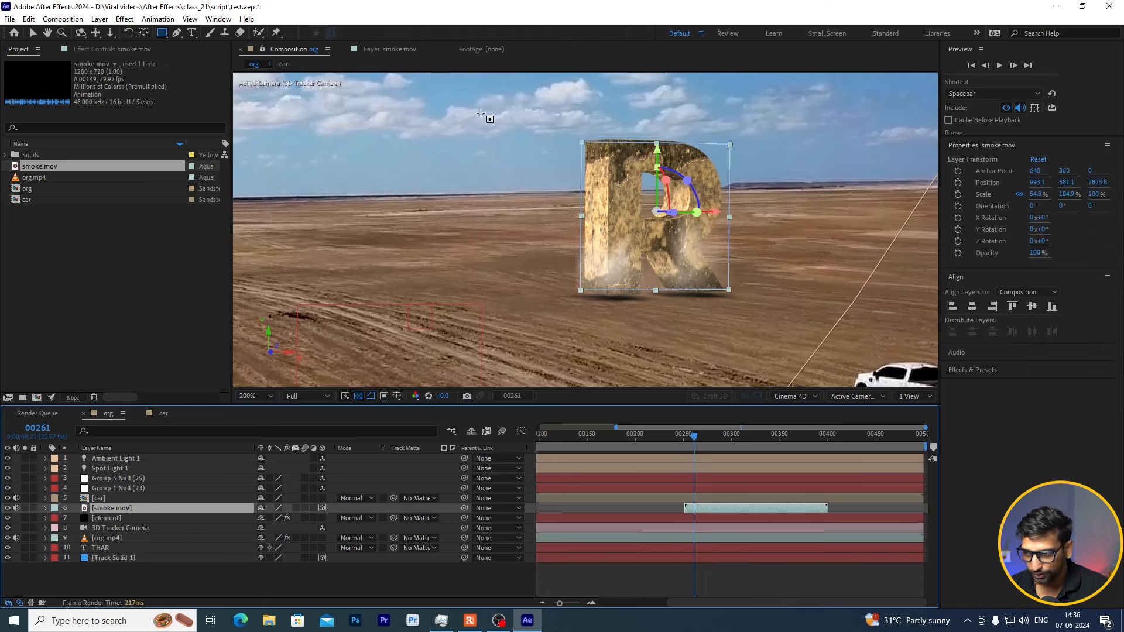
pyautogui.click(34, 32)
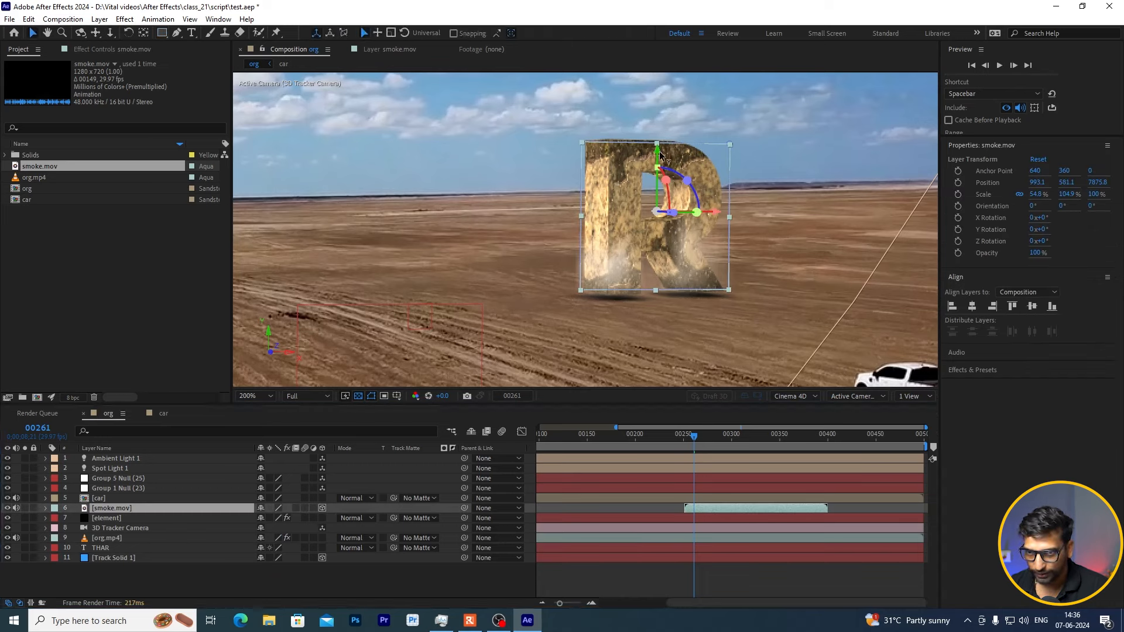
pyautogui.moveTo(657, 153); pyautogui.dragTo(658, 161)
pyautogui.scroll(-2, 683, 265)
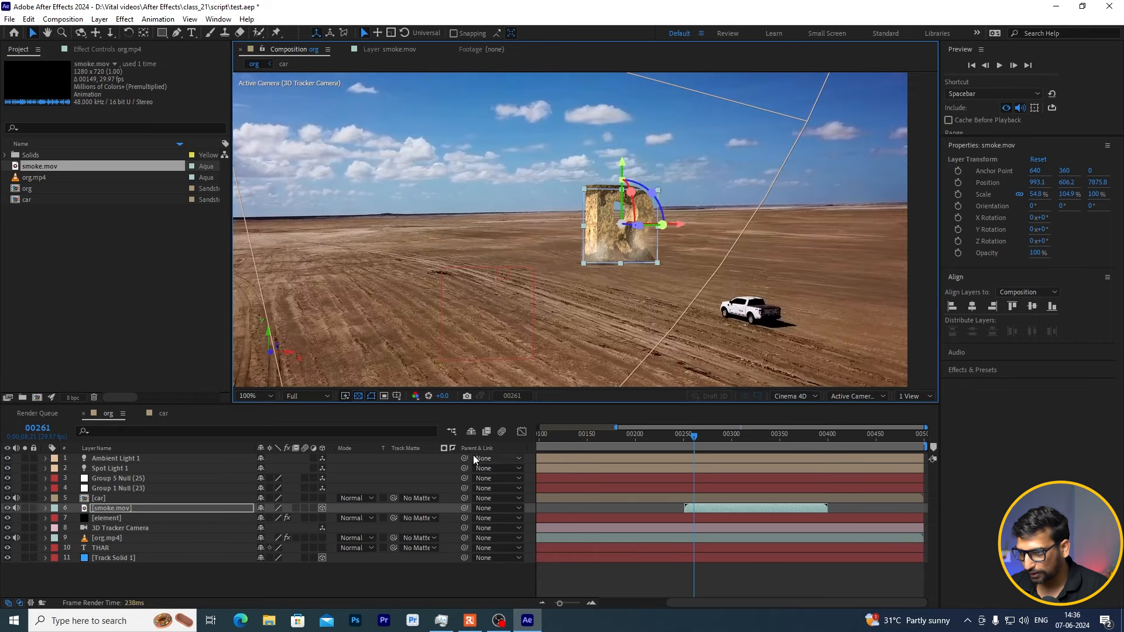
pyautogui.click(403, 584)
# Step: Duplicate the smoke.mov layer and shift the copy to start around frame 270, when the letter H lands
pyautogui.moveTo(697, 434)
pyautogui.mouseDown()
pyautogui.moveTo(749, 445)
pyautogui.moveTo(704, 446)
pyautogui.mouseUp()
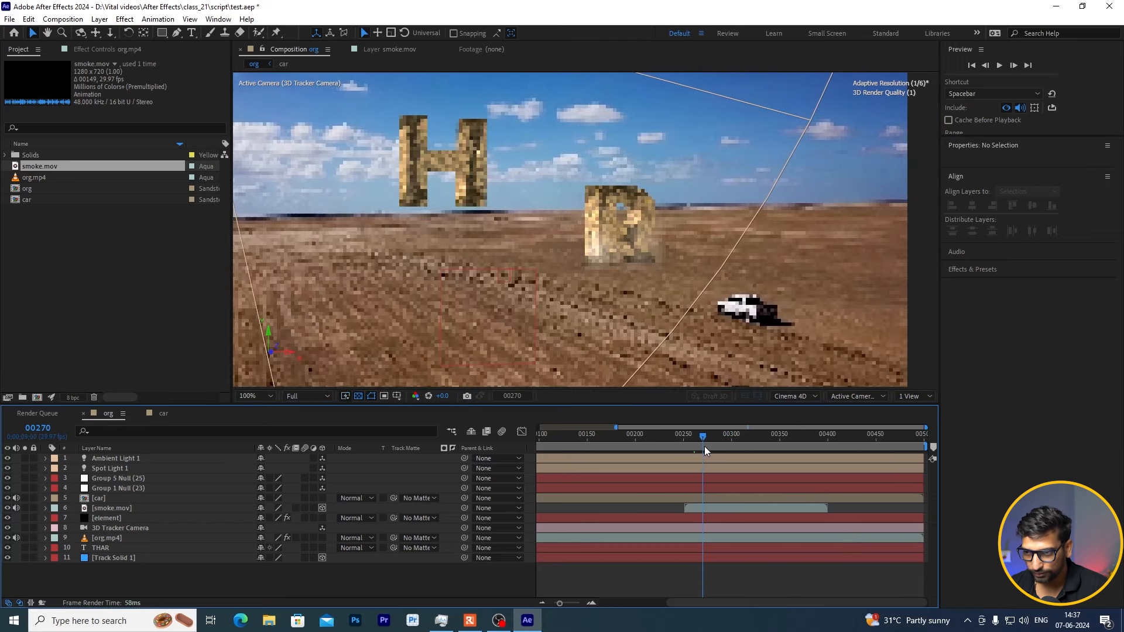
pyautogui.press('pagedown')
pyautogui.press('pagedown')
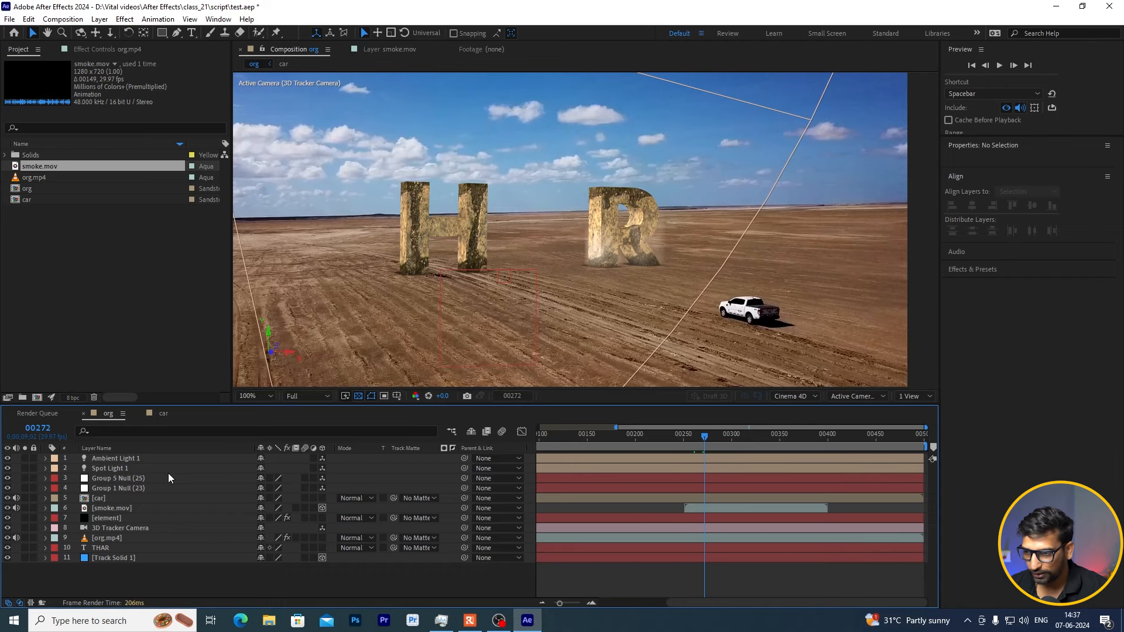
pyautogui.click(112, 510)
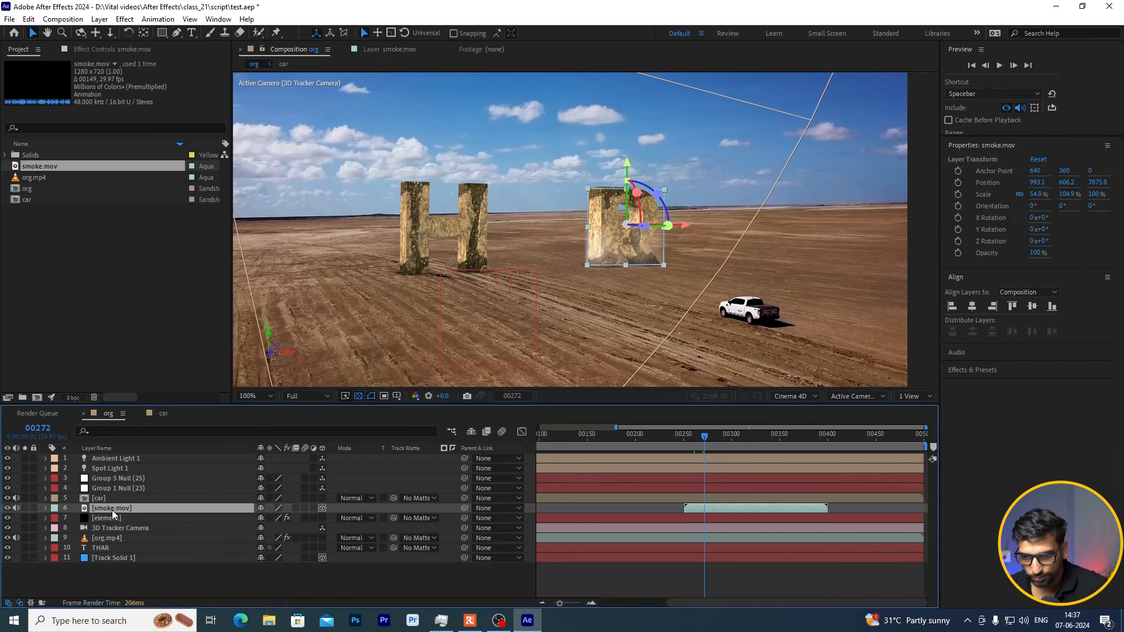
pyautogui.hotkey('ctrl', 'd')
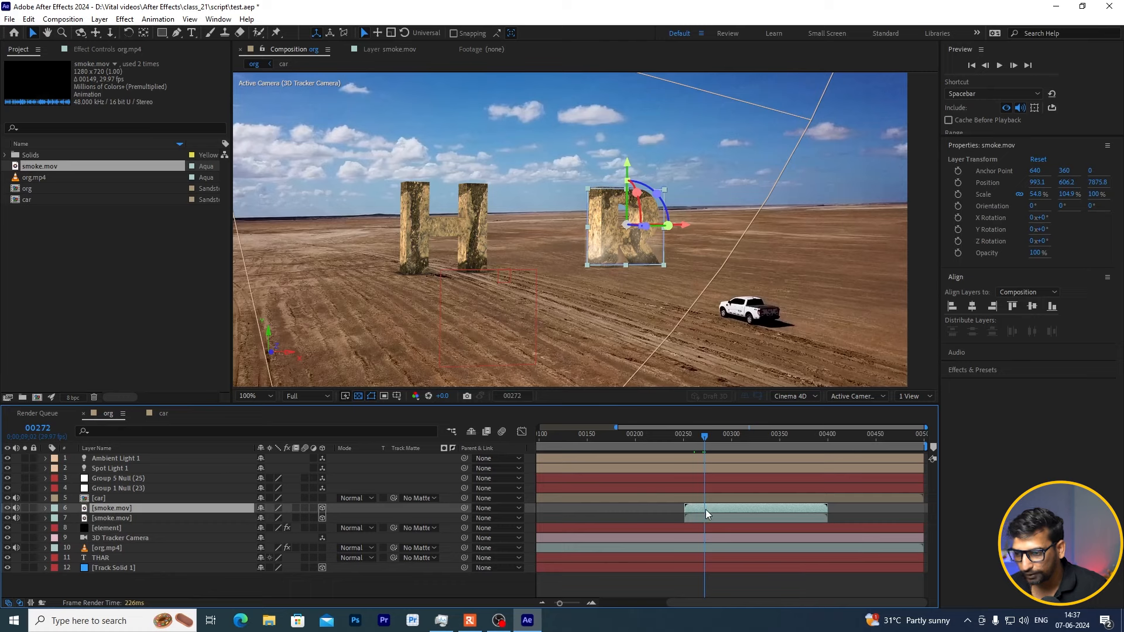
pyautogui.moveTo(705, 509); pyautogui.dragTo(718, 509)
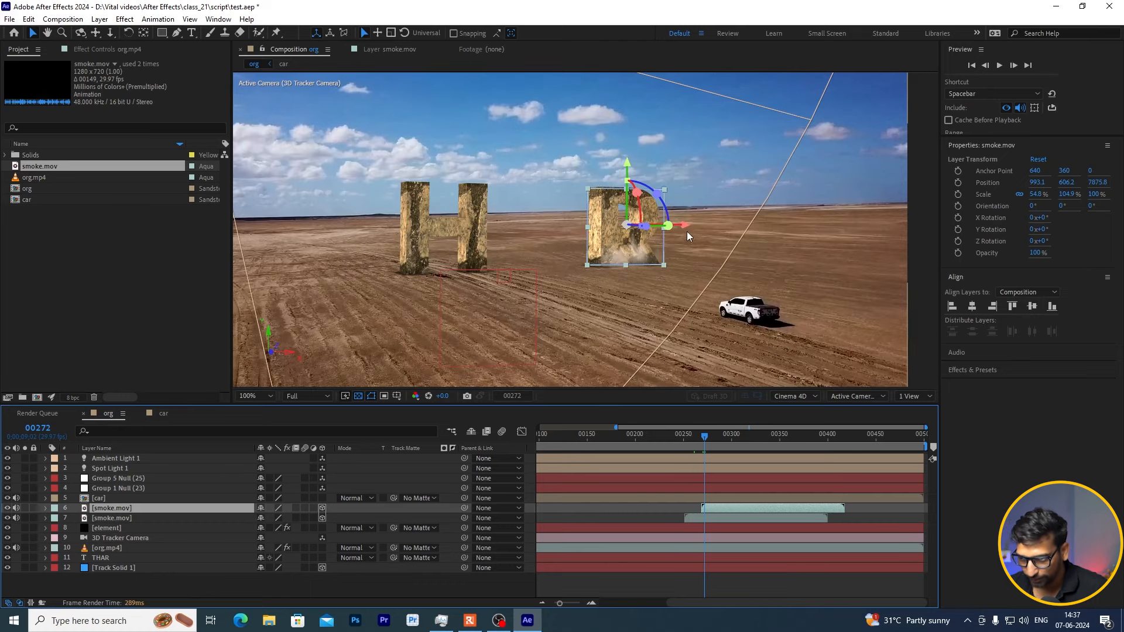
# Step: Fit the duplicated smoke over the letter H, at about X -532, Y 671, with a width scale of about 61.5%
pyautogui.moveTo(686, 227); pyautogui.dragTo(501, 235)
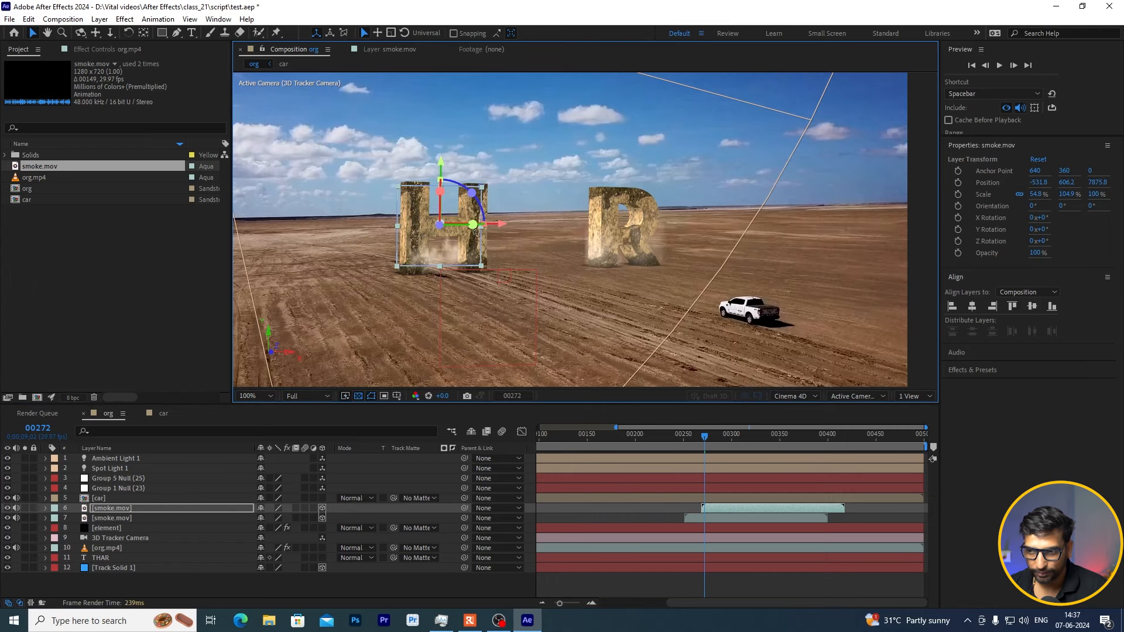
pyautogui.moveTo(439, 166); pyautogui.dragTo(439, 175)
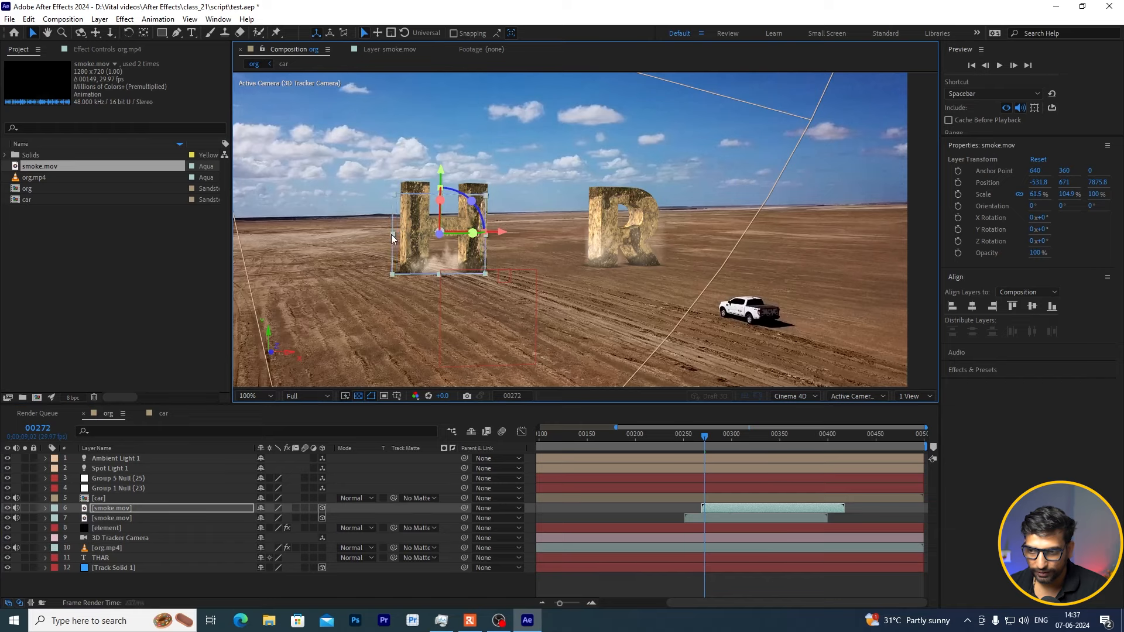
pyautogui.click(793, 328)
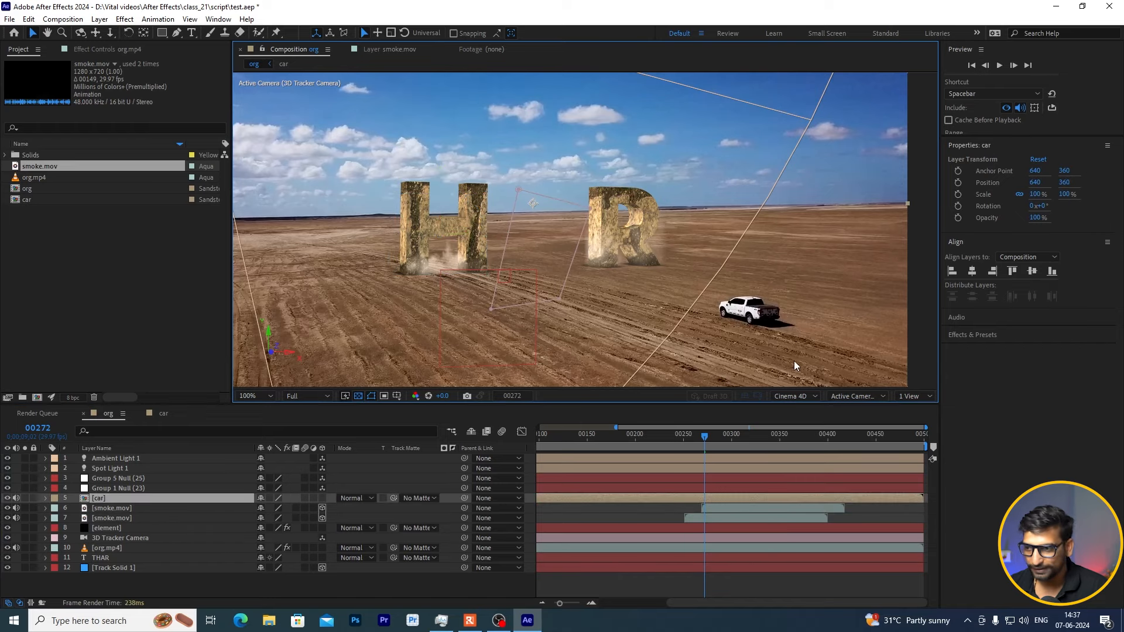
# Step: At frame 308, enable ray-traced shadows in the Element render settings of the element layer
pyautogui.moveTo(707, 436)
pyautogui.mouseDown()
pyautogui.moveTo(737, 441)
pyautogui.moveTo(698, 440)
pyautogui.mouseUp()
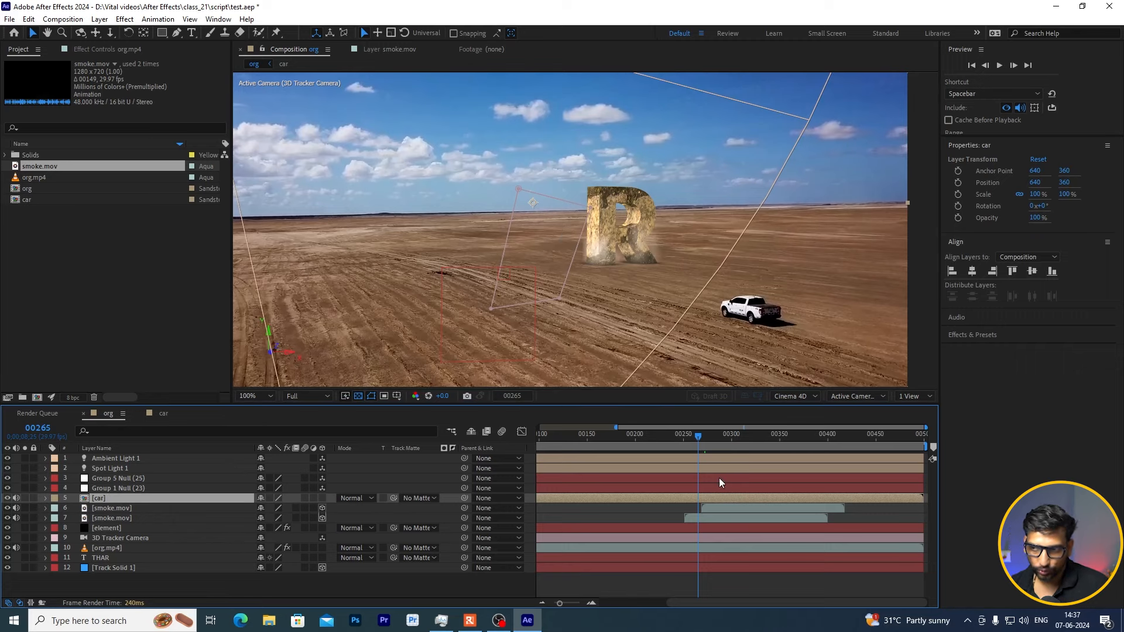
pyautogui.moveTo(699, 443); pyautogui.dragTo(738, 447)
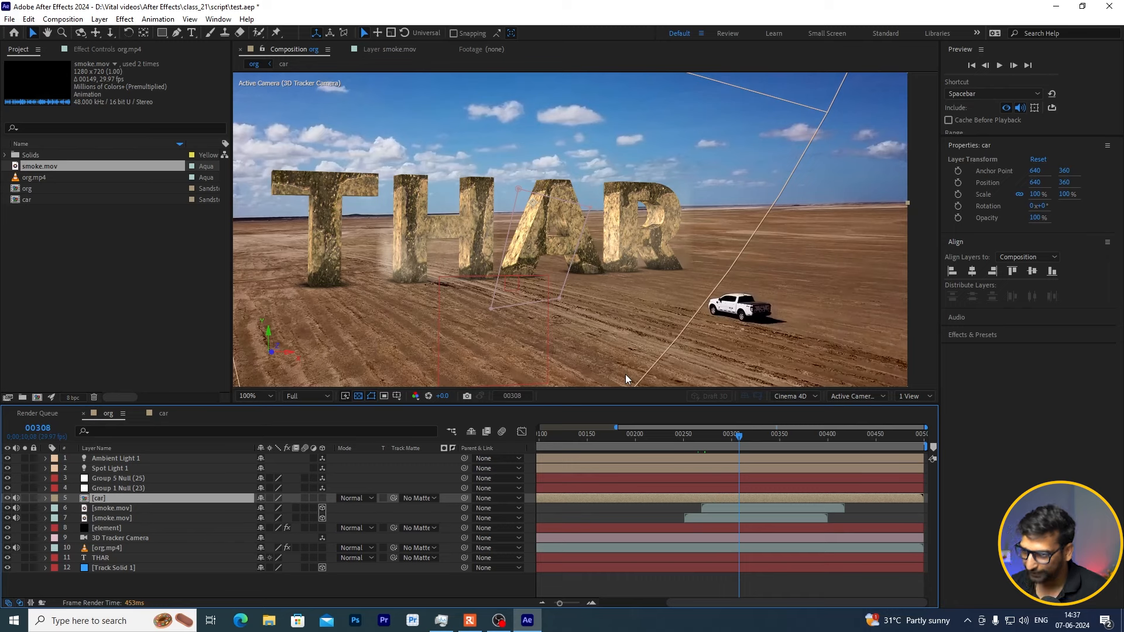
pyautogui.click(115, 529)
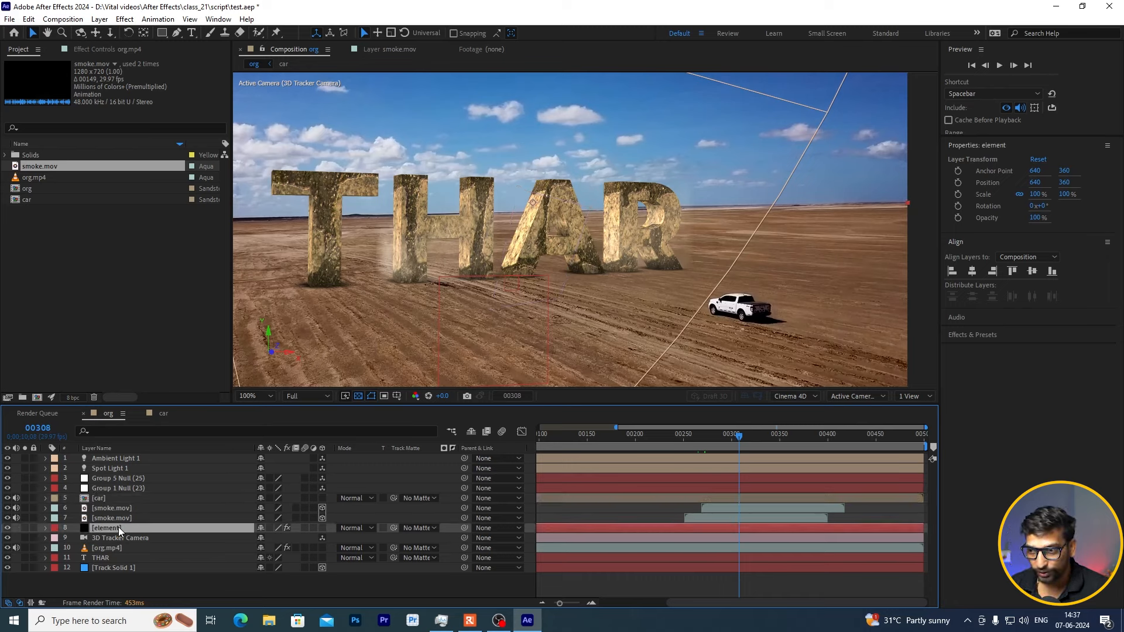
pyautogui.click(88, 51)
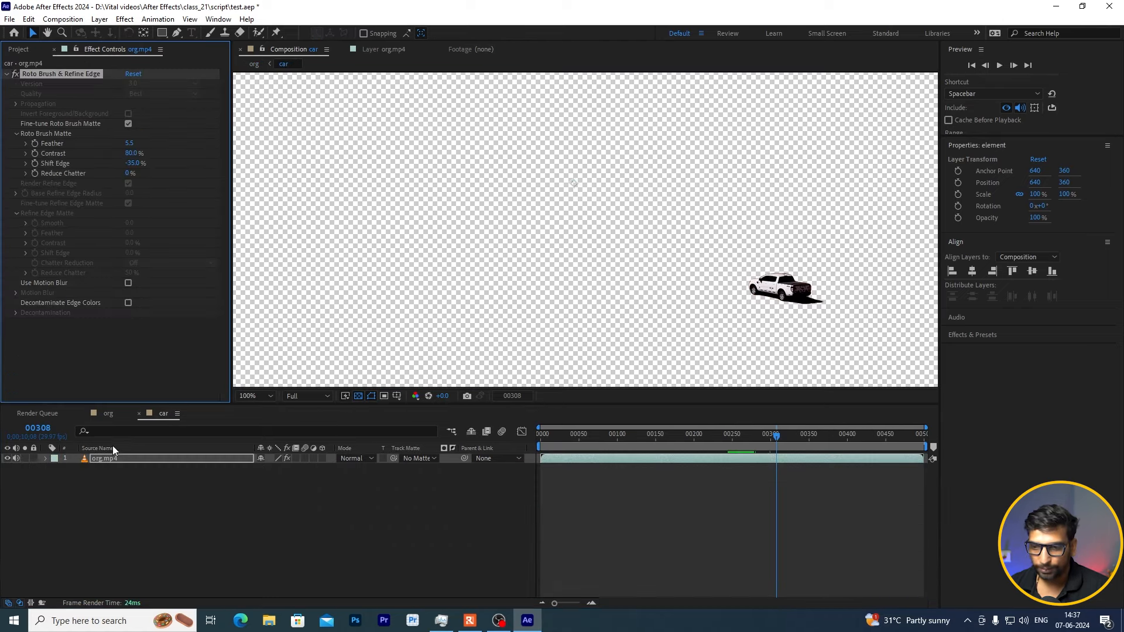
pyautogui.click(108, 414)
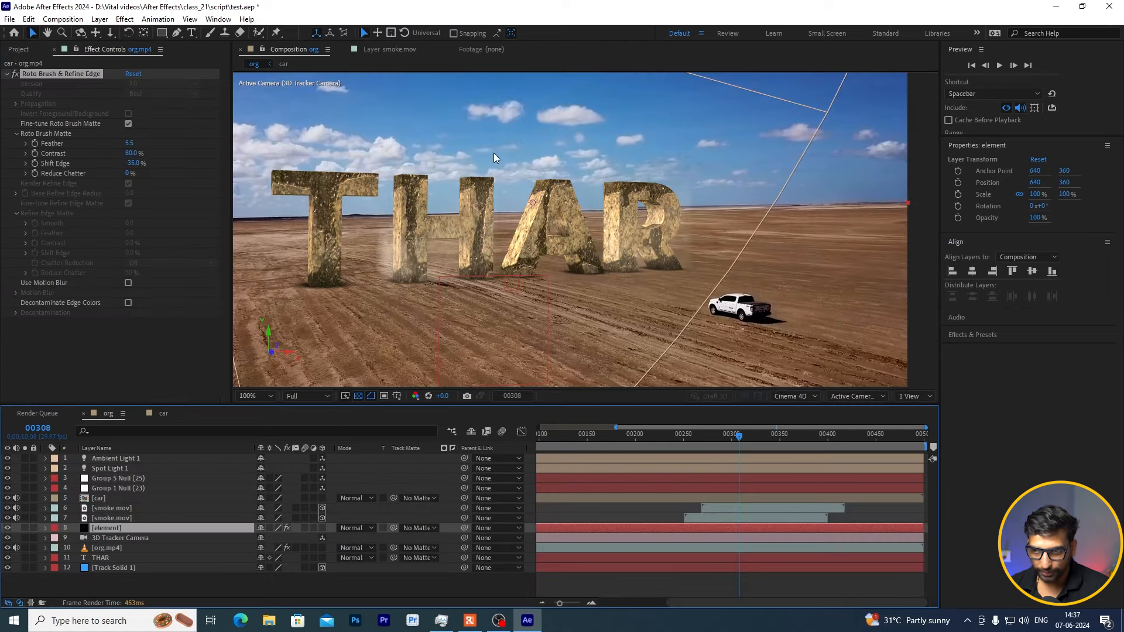
pyautogui.moveTo(492, 156); pyautogui.dragTo(516, 151)
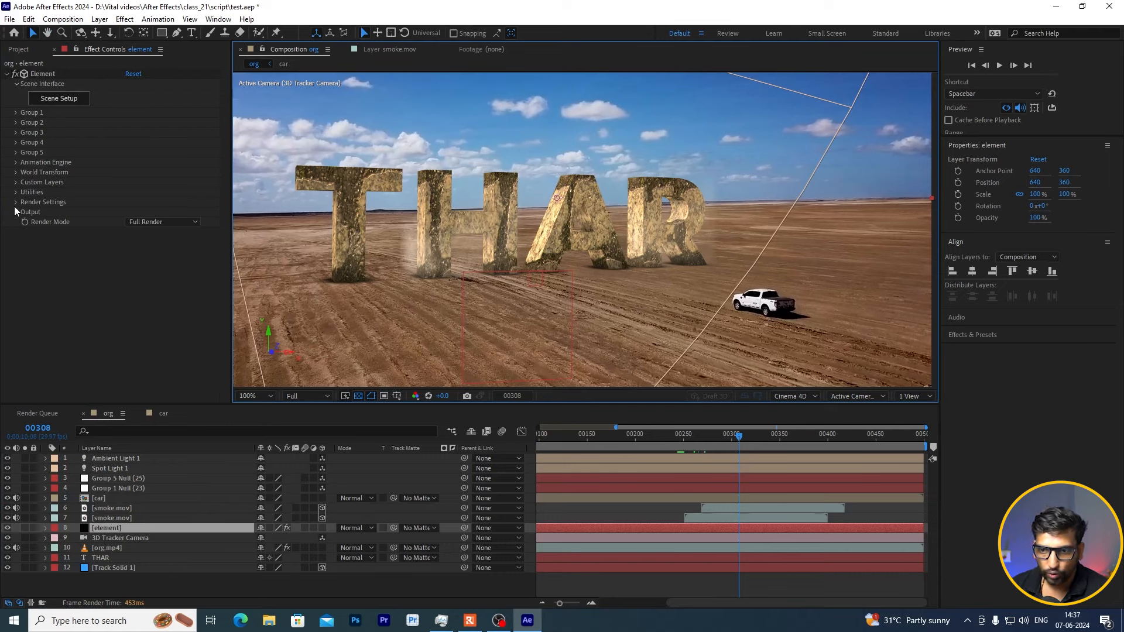
pyautogui.click(15, 202)
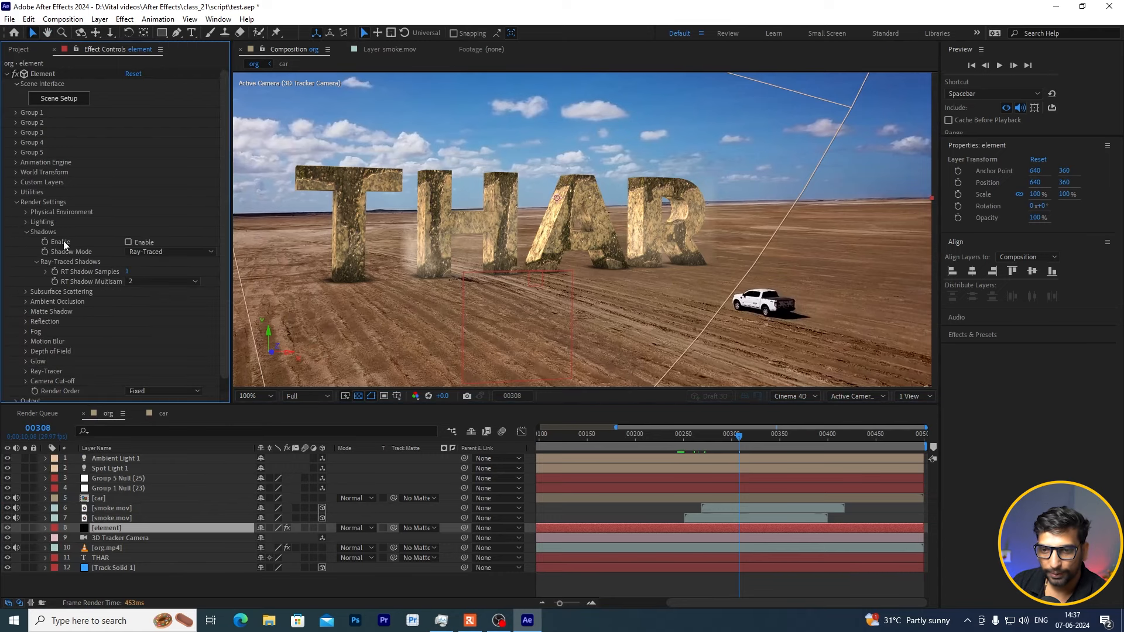
pyautogui.hotkey('ctrl', 'z')
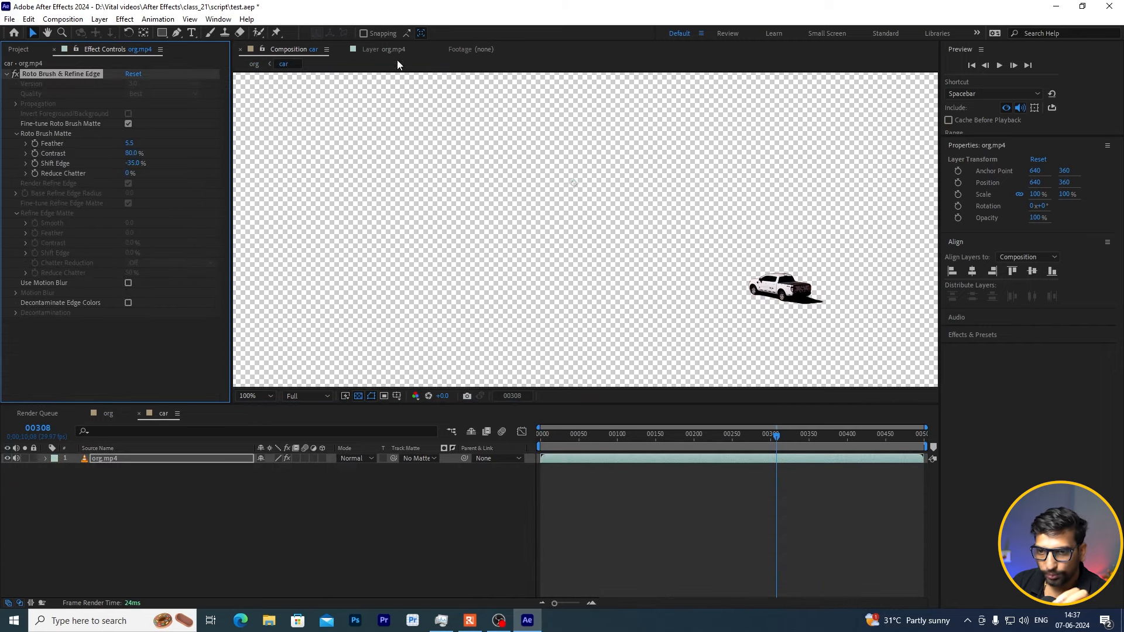
pyautogui.click(139, 414)
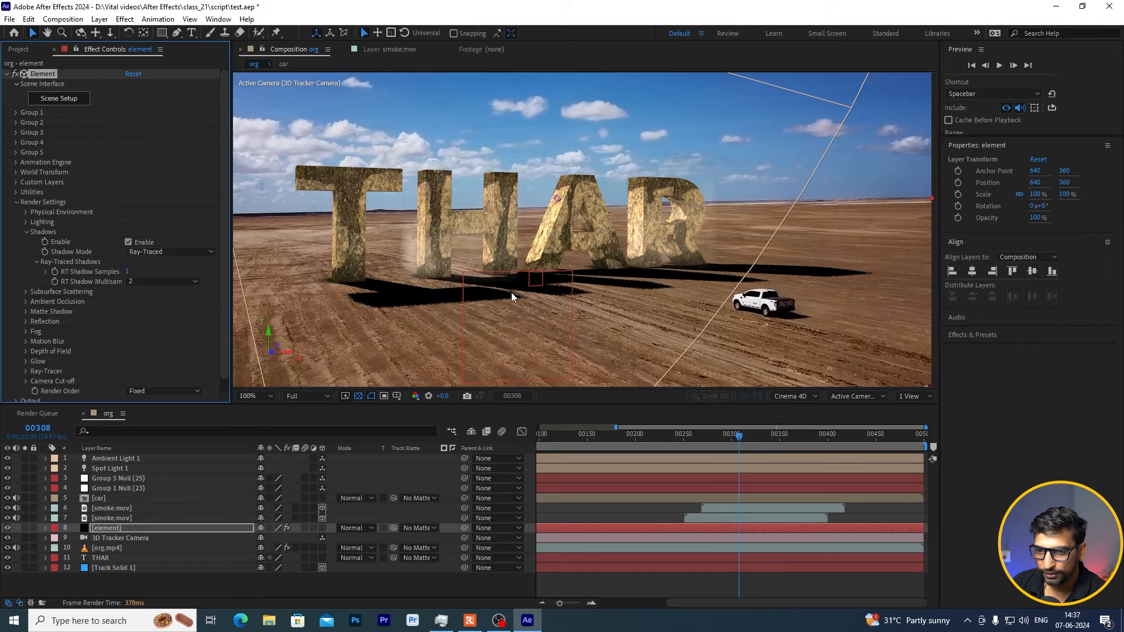
# Step: Set Spot Light 1's Shadow Diffusion to 500 px
pyautogui.scroll(3, 511, 293)
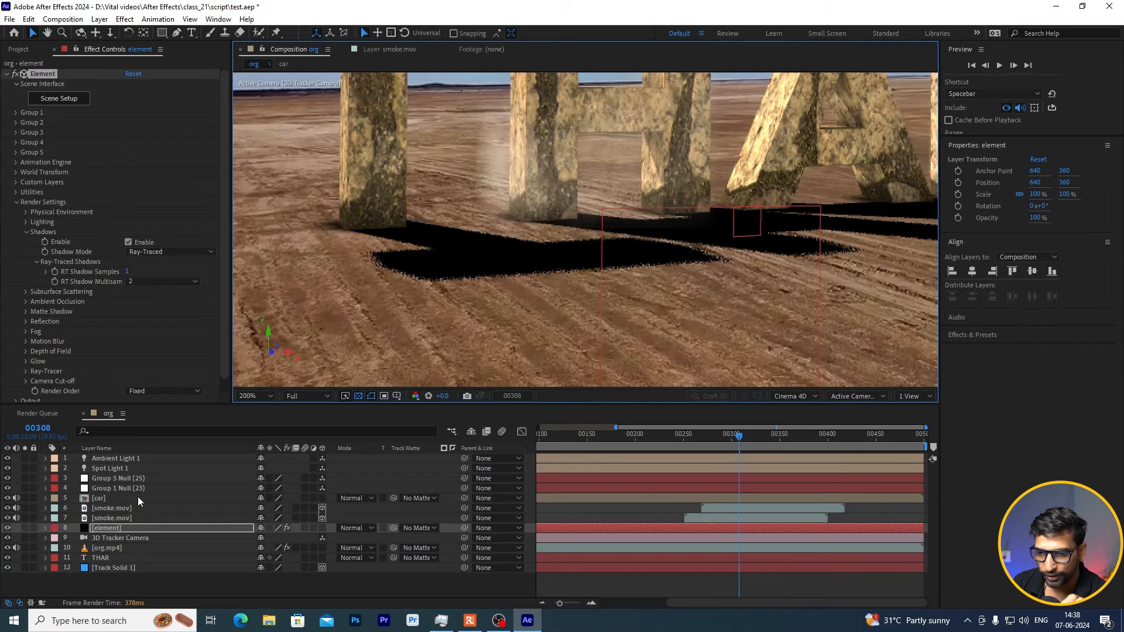
pyautogui.click(111, 467)
pyautogui.doubleClick(110, 467)
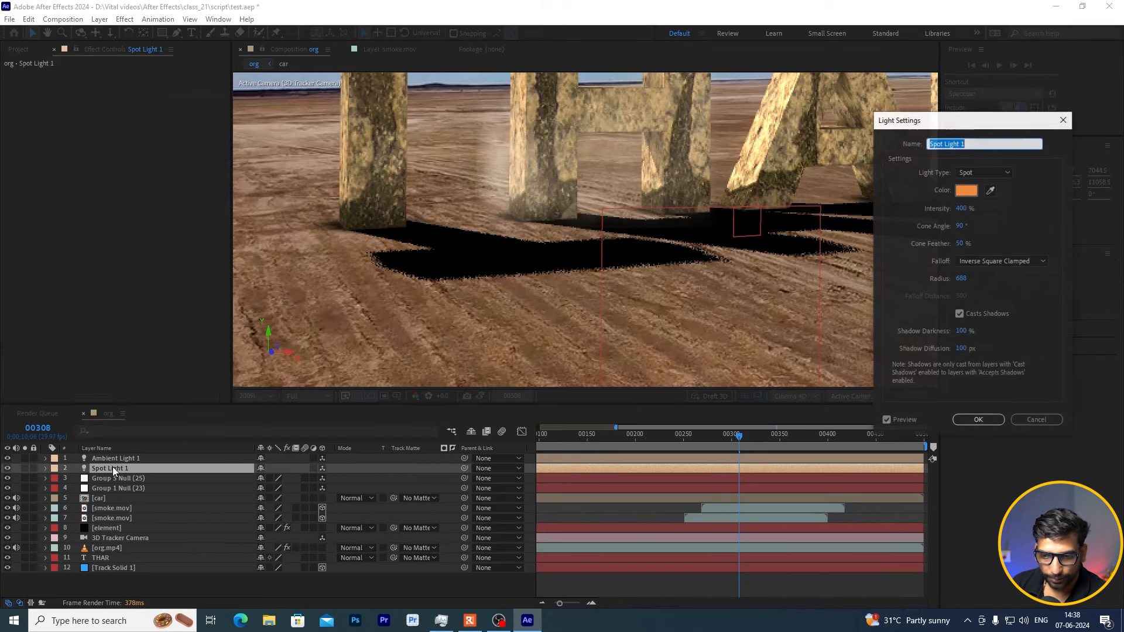
pyautogui.click(963, 349)
pyautogui.write('500')
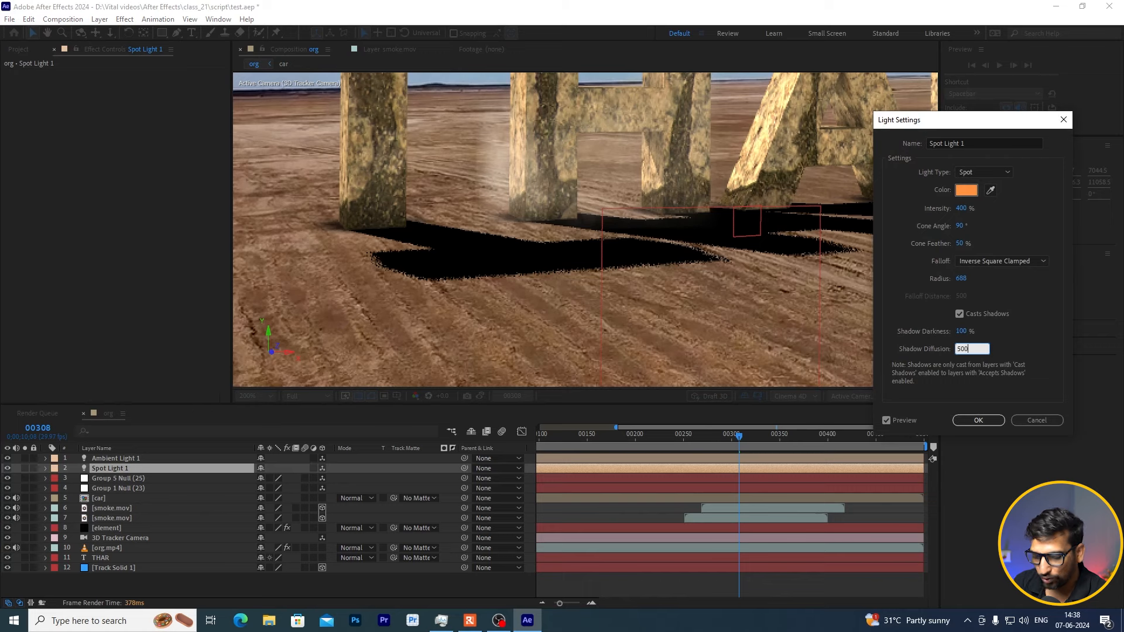
pyautogui.click(980, 420)
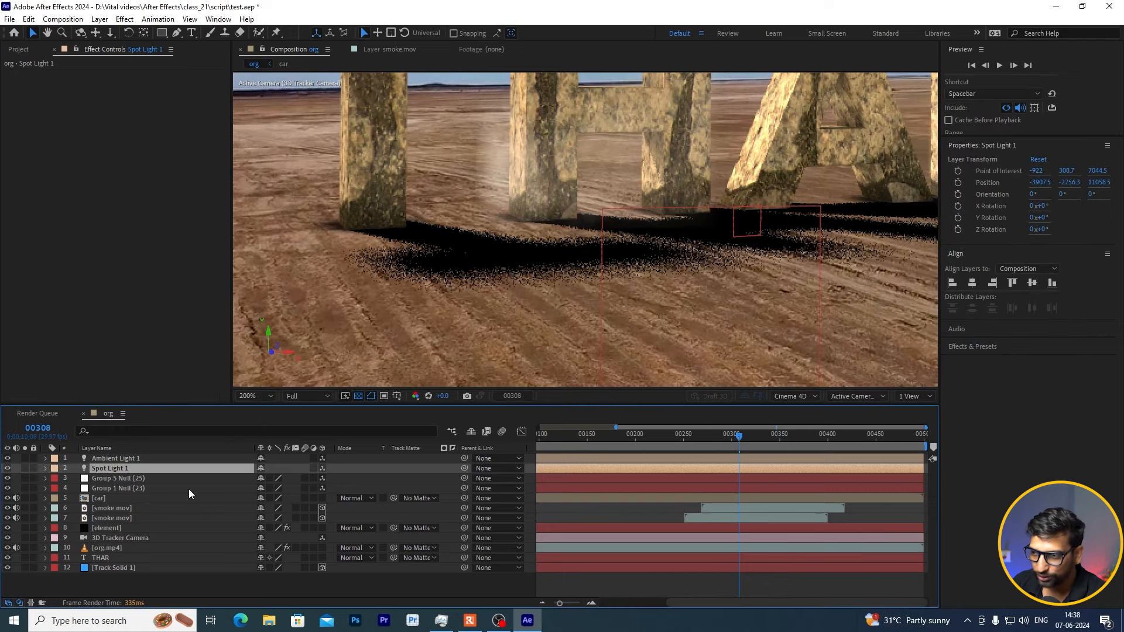
# Step: Set the element layer's RT Shadow Samples to 10
pyautogui.click(114, 528)
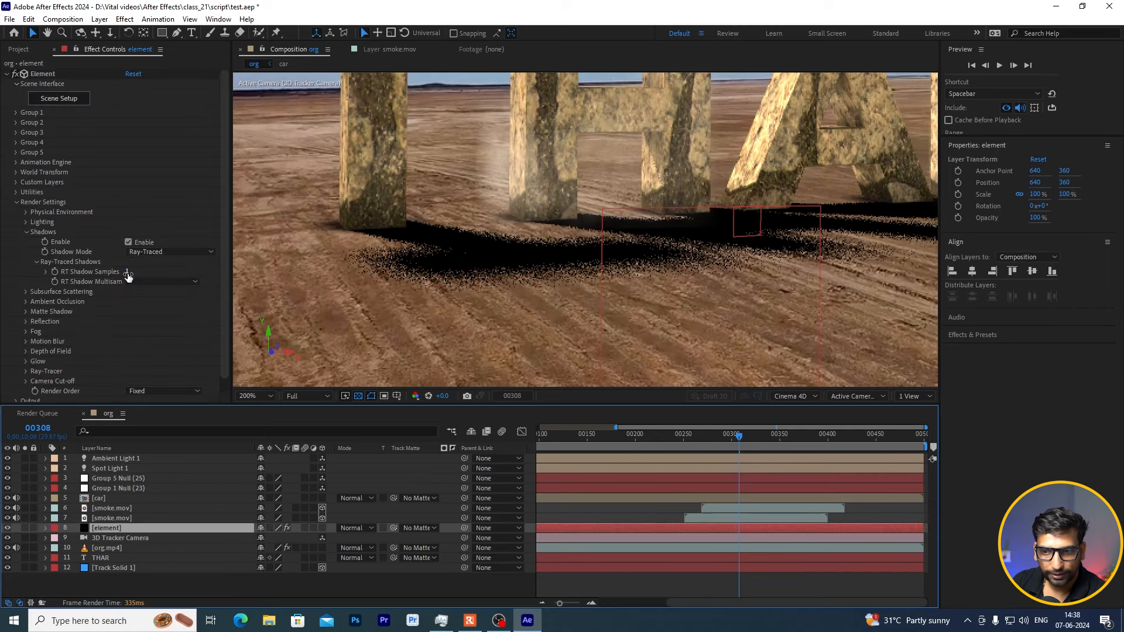
pyautogui.click(130, 273)
pyautogui.write('10')
pyautogui.press('Return')
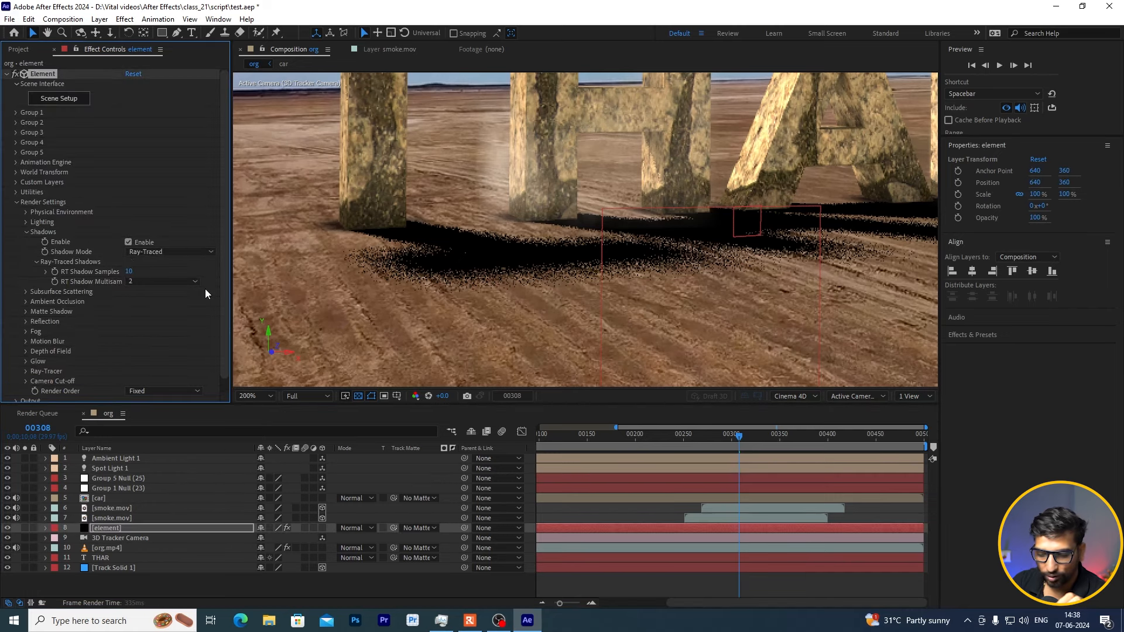
# Step: Set the Matte Shadow's Shadow Opacity to 90% in the Element render settings
pyautogui.scroll(-1, 642, 279)
pyautogui.moveTo(819, 249); pyautogui.dragTo(637, 285)
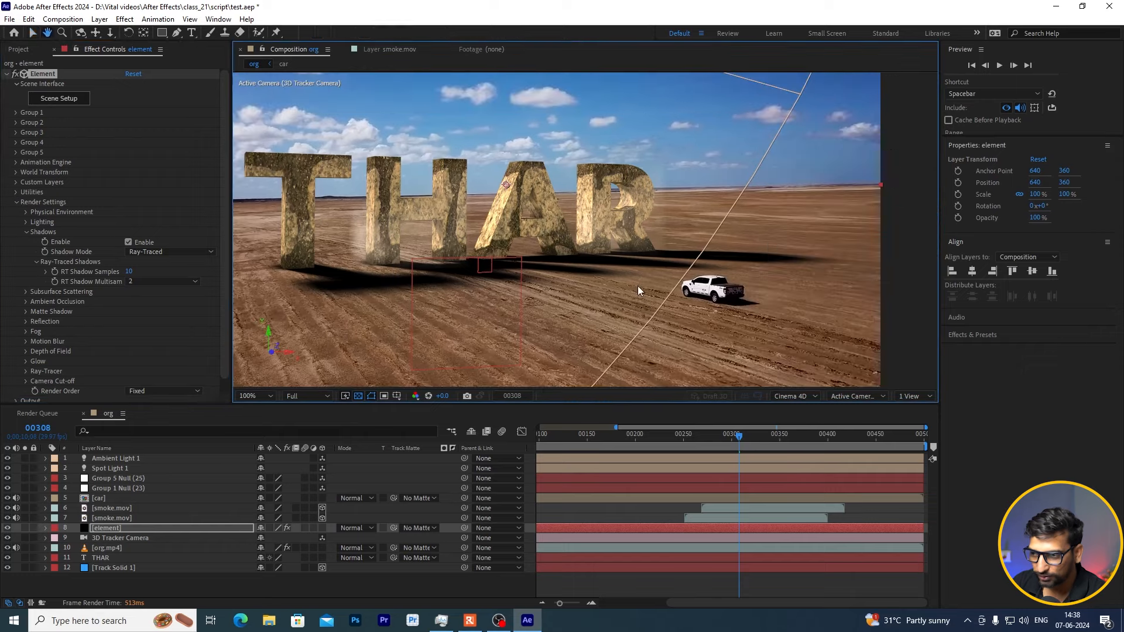
pyautogui.scroll(1, 772, 268)
pyautogui.moveTo(782, 269); pyautogui.dragTo(526, 274)
pyautogui.press('v')
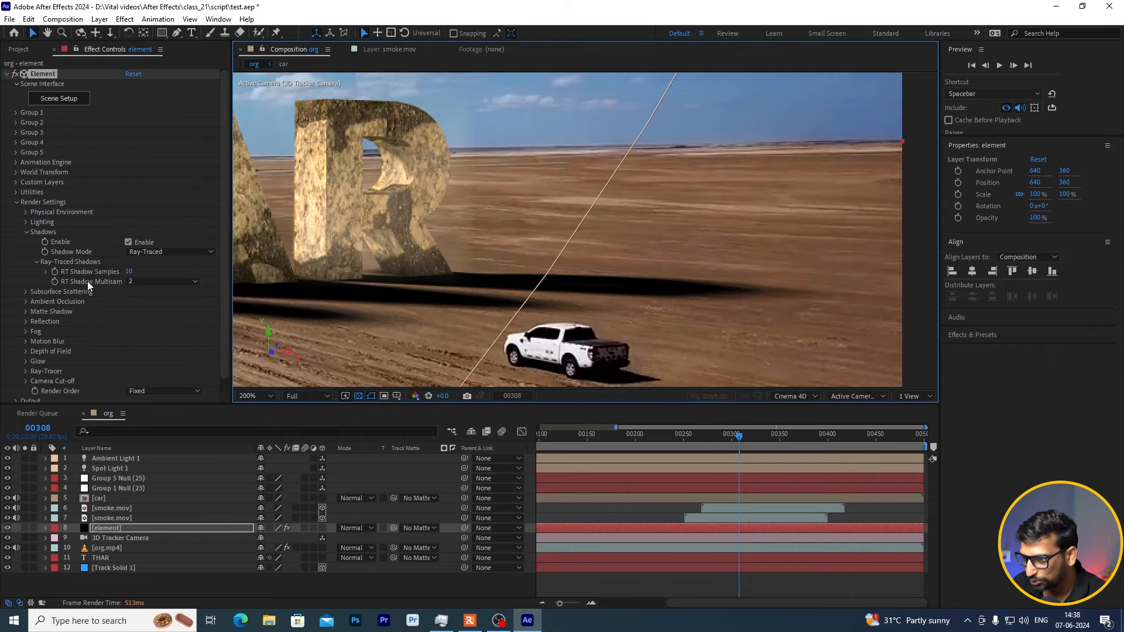
pyautogui.click(17, 202)
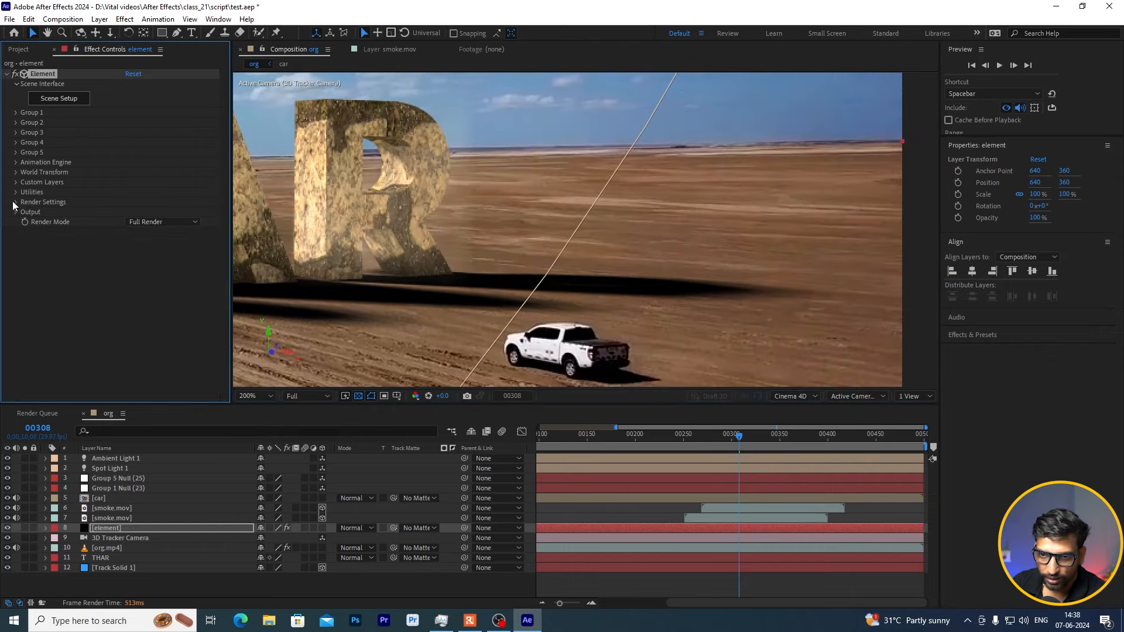
pyautogui.click(16, 203)
pyautogui.click(26, 232)
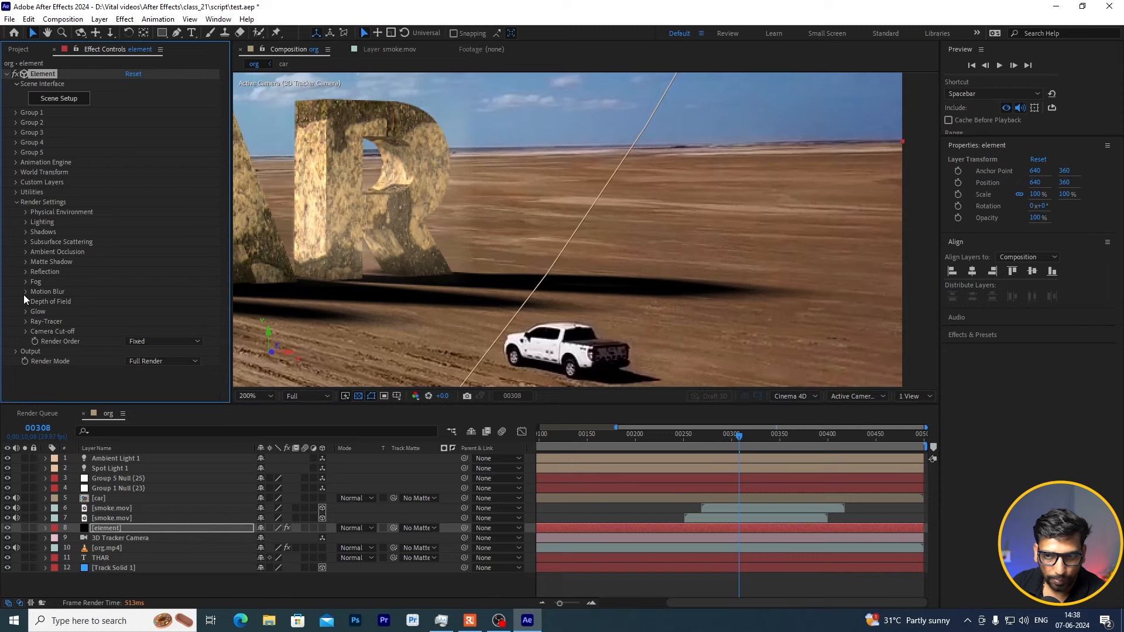
pyautogui.click(24, 261)
pyautogui.click(132, 282)
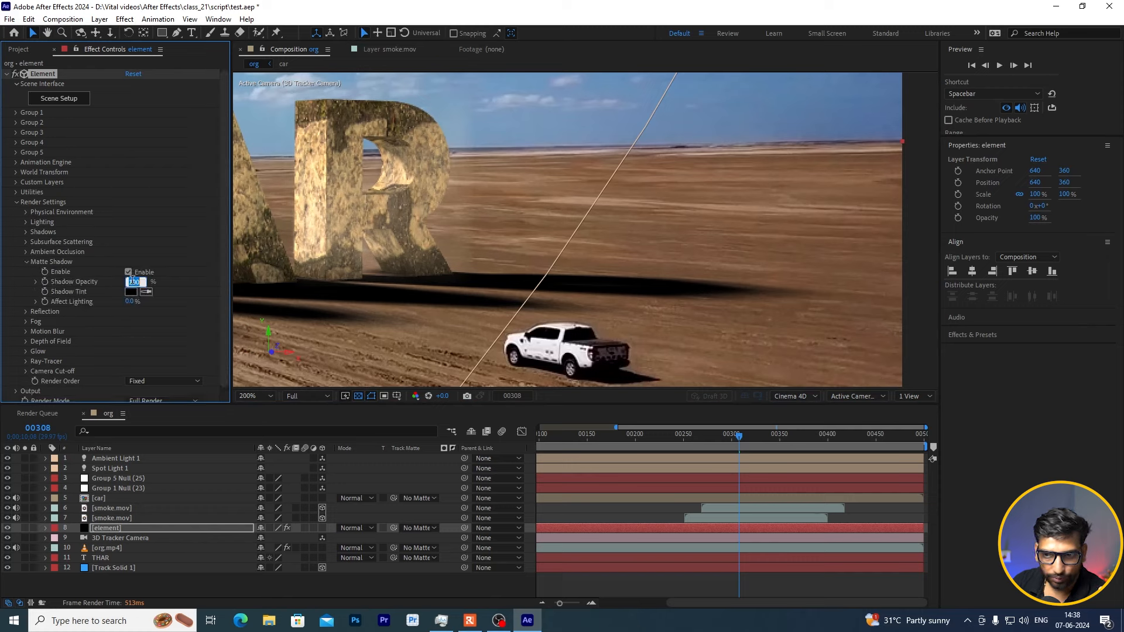
pyautogui.write('90')
pyautogui.press('Return')
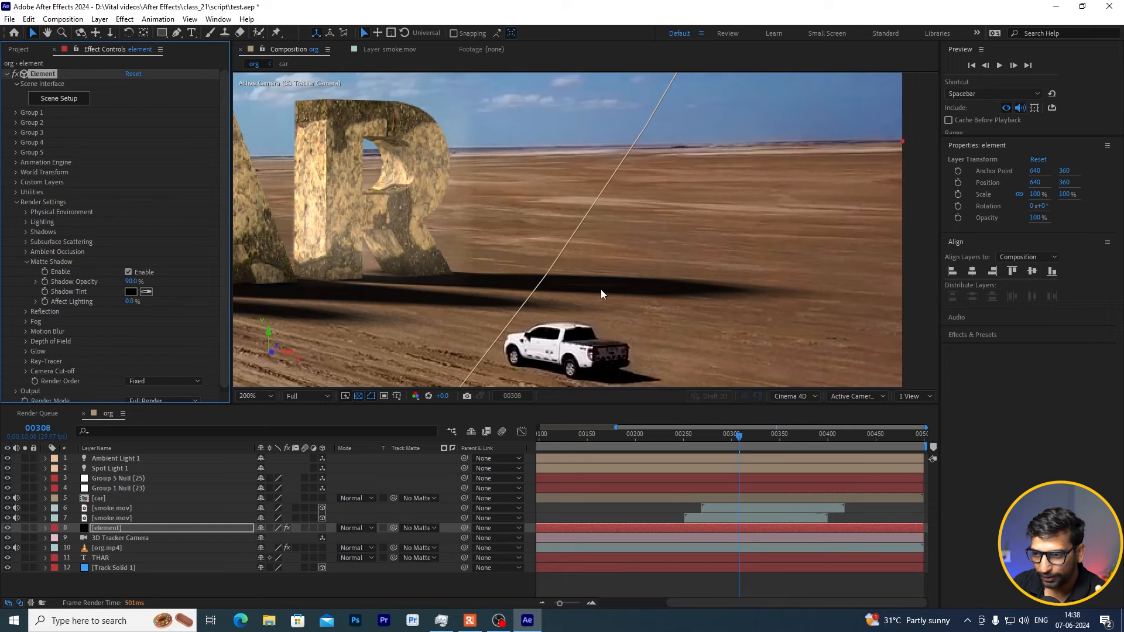
# Step: Turn on Motion Blur in the Element render settings and check the blur on the falling letter A at frame 294
pyautogui.scroll(-2, 600, 290)
pyautogui.moveTo(576, 262); pyautogui.dragTo(653, 269)
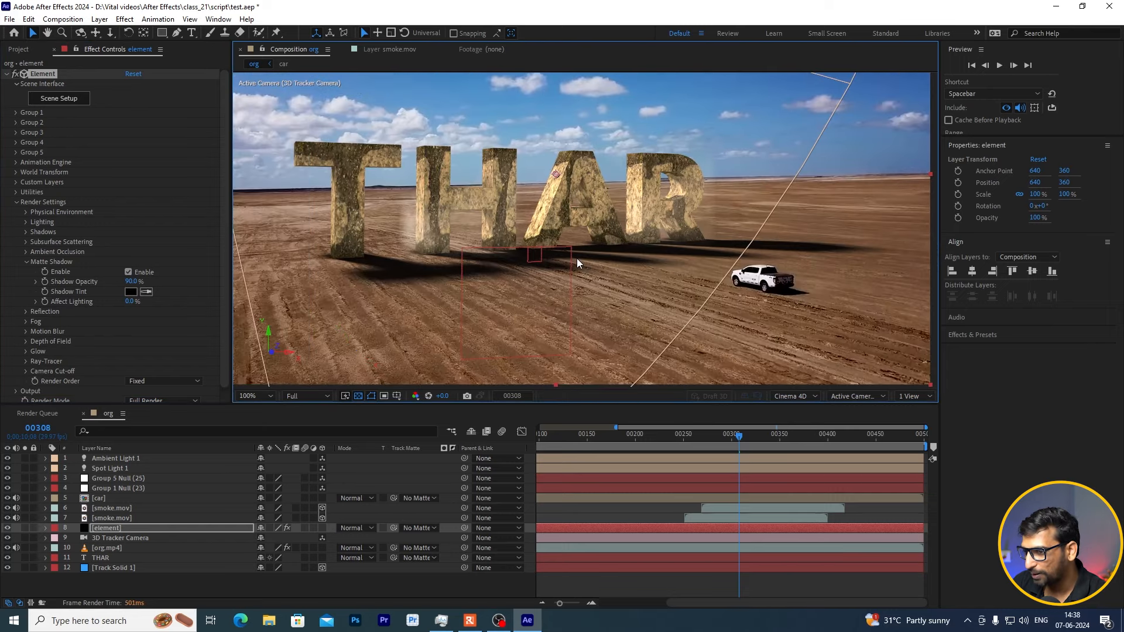
pyautogui.click(25, 262)
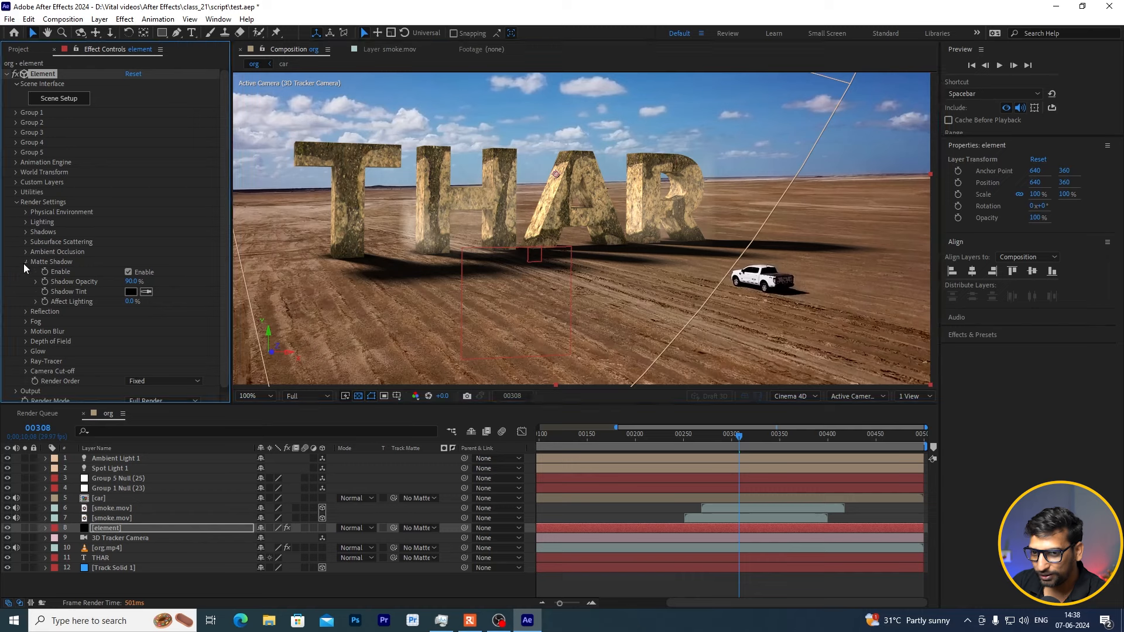
pyautogui.click(25, 293)
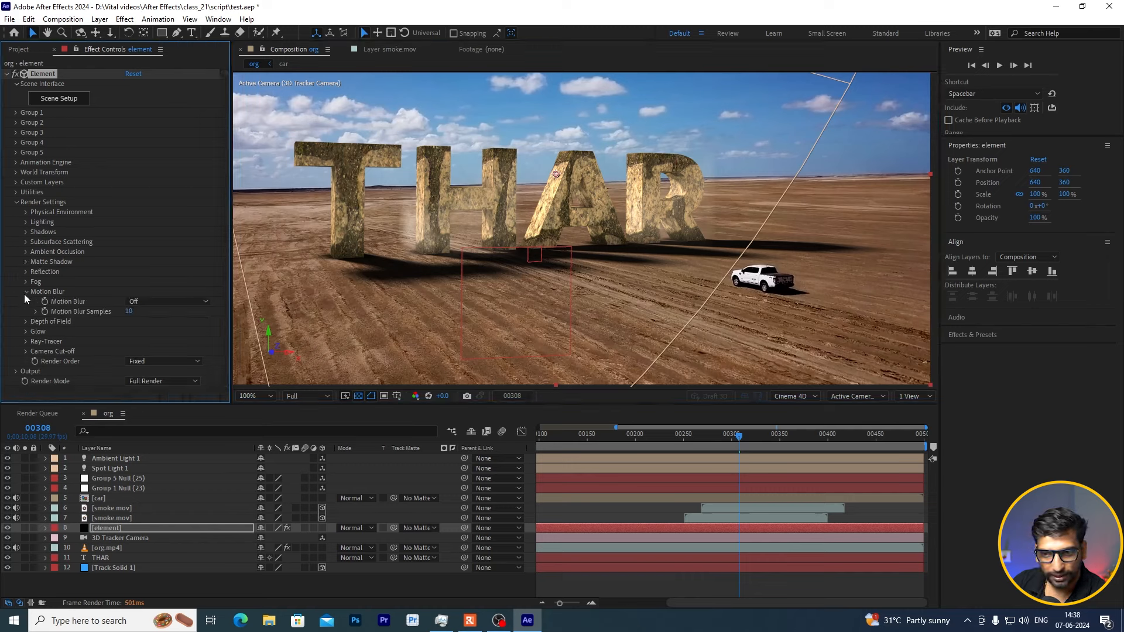
pyautogui.click(138, 301)
pyautogui.click(151, 327)
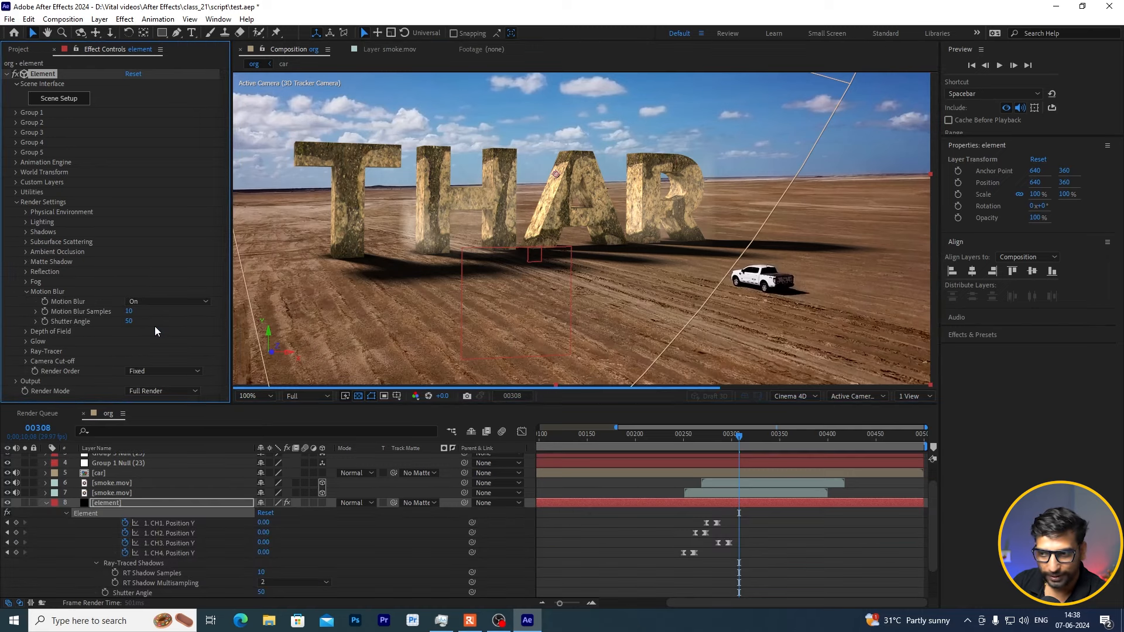
pyautogui.click(694, 439)
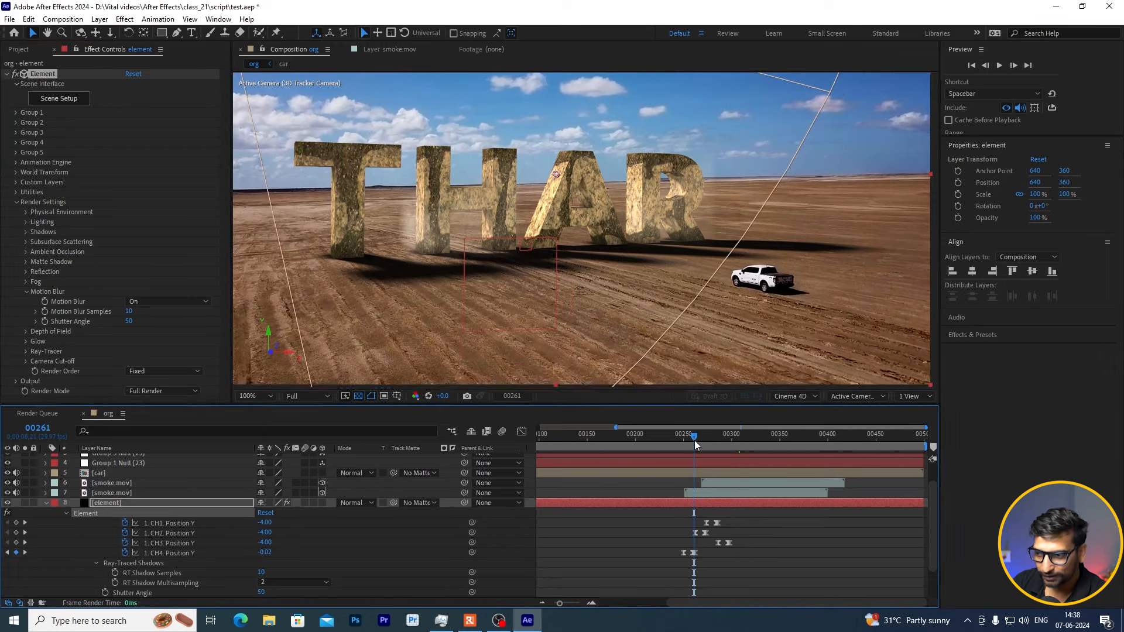
pyautogui.moveTo(688, 436)
pyautogui.mouseDown()
pyautogui.moveTo(666, 436)
pyautogui.moveTo(689, 438)
pyautogui.mouseUp()
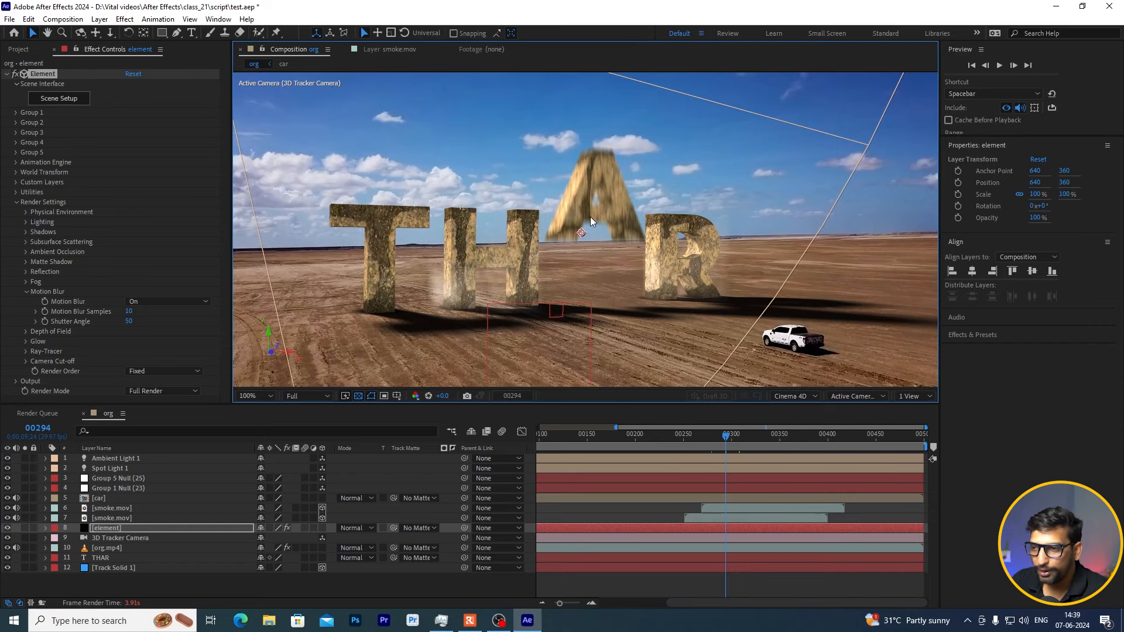
pyautogui.press(',')
pyautogui.moveTo(618, 243); pyautogui.dragTo(623, 254)
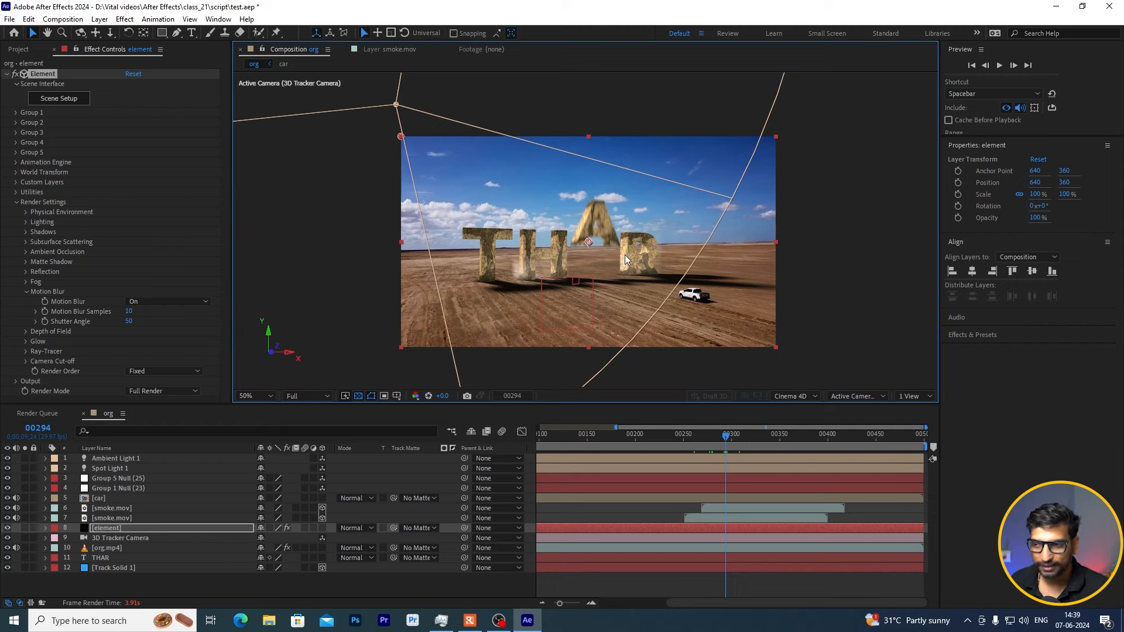
pyautogui.press('.')
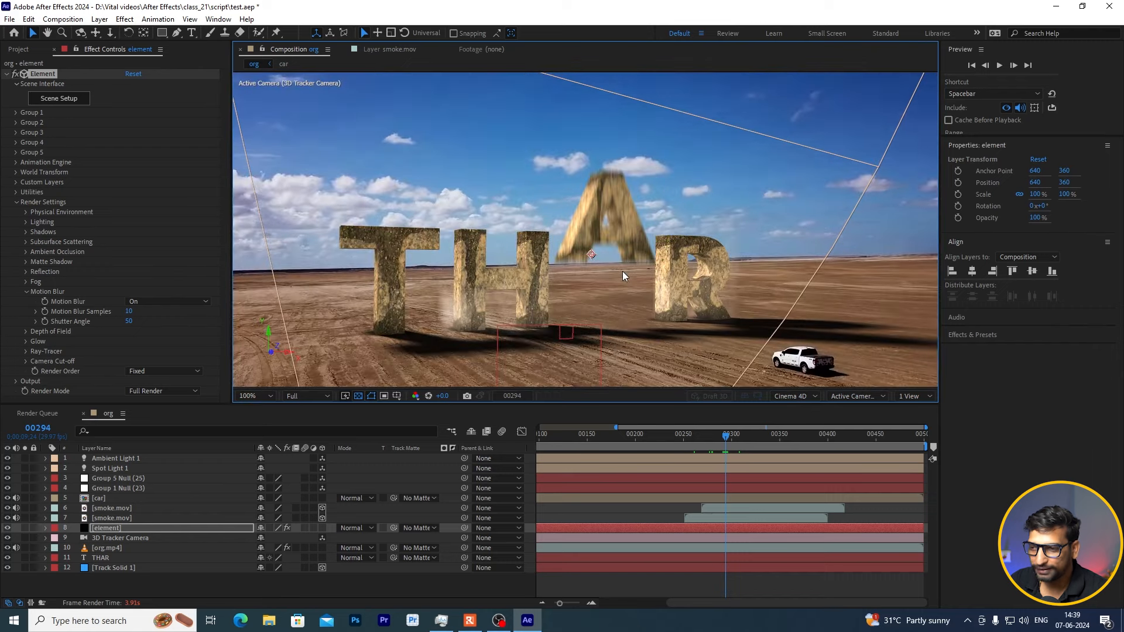